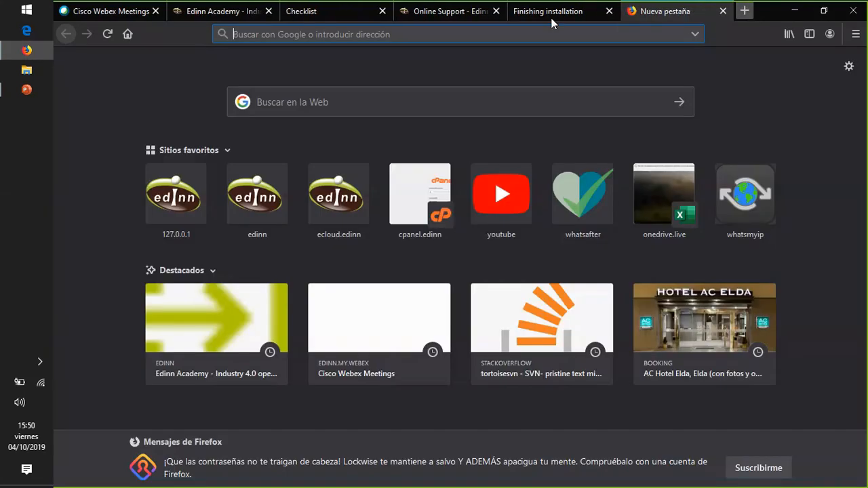
# - Load the ecloud.edinn.com site to reach the edinn M2 Reports login page
pyautogui.write('eclou')
pyautogui.press('Right')
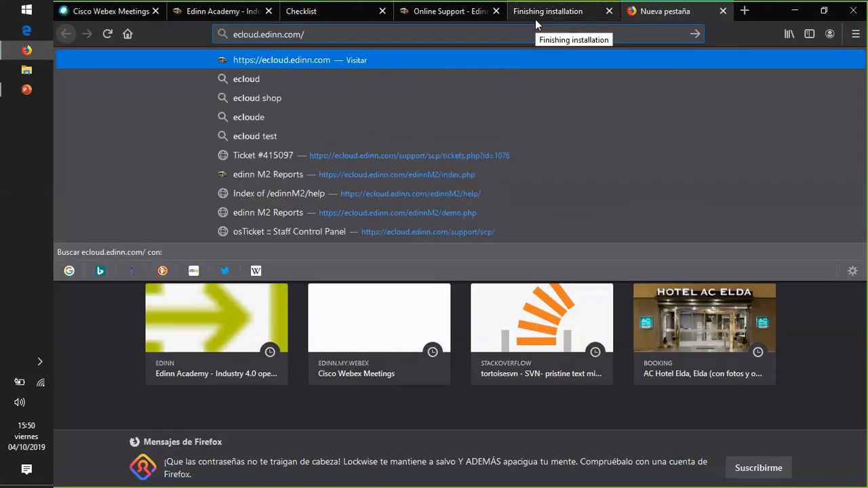
pyautogui.write('edinnM2/h')
pyautogui.press('BackSpace')
pyautogui.press('BackSpace')
pyautogui.press('BackSpace')
pyautogui.press('BackSpace')
pyautogui.press('BackSpace')
pyautogui.press('BackSpace')
pyautogui.press('BackSpace')
pyautogui.press('BackSpace')
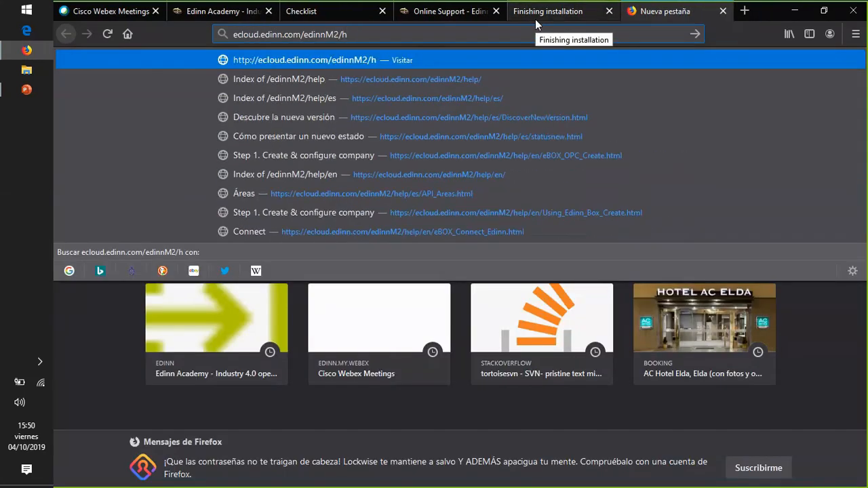
pyautogui.press('BackSpace')
pyautogui.press('BackSpace')
pyautogui.press('BackSpace')
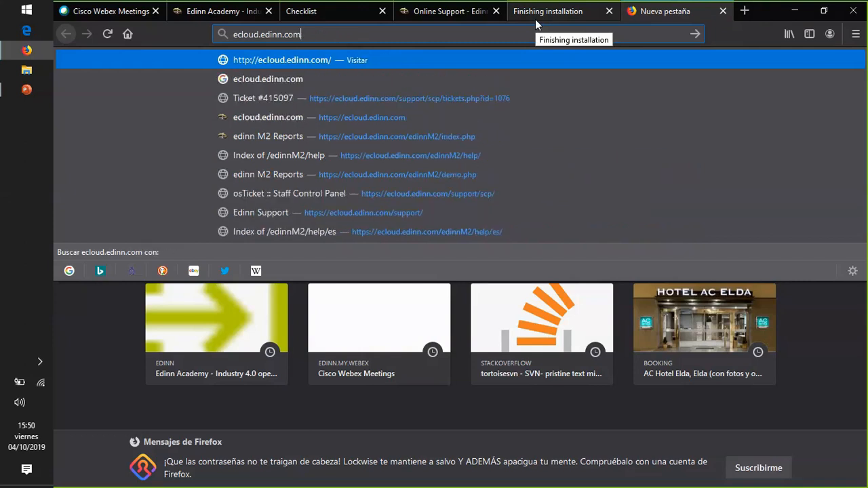
pyautogui.hotkey('ctrl', 'a')
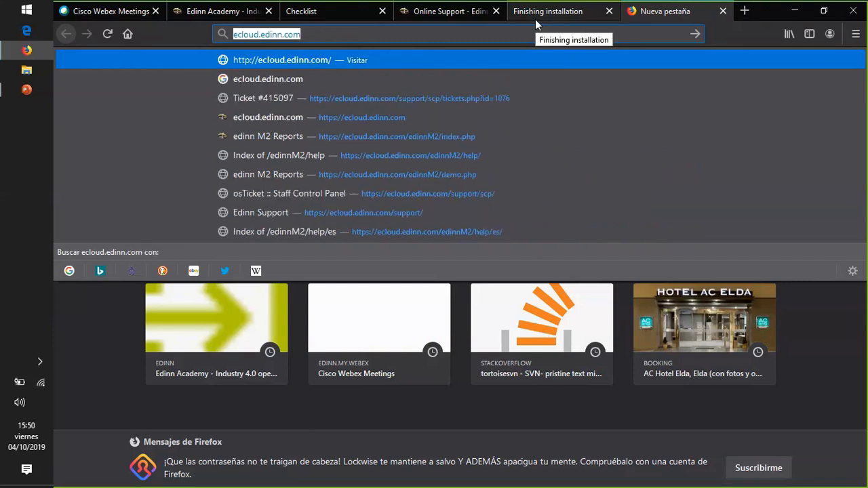
pyautogui.press('Return')
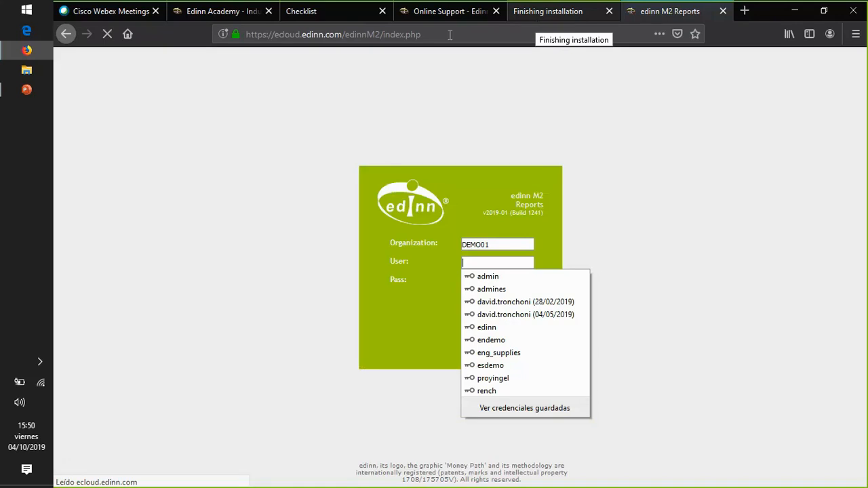
# - Try to open the demo.php page instead of index.php under the edinnM2 address
pyautogui.doubleClick(390, 34)
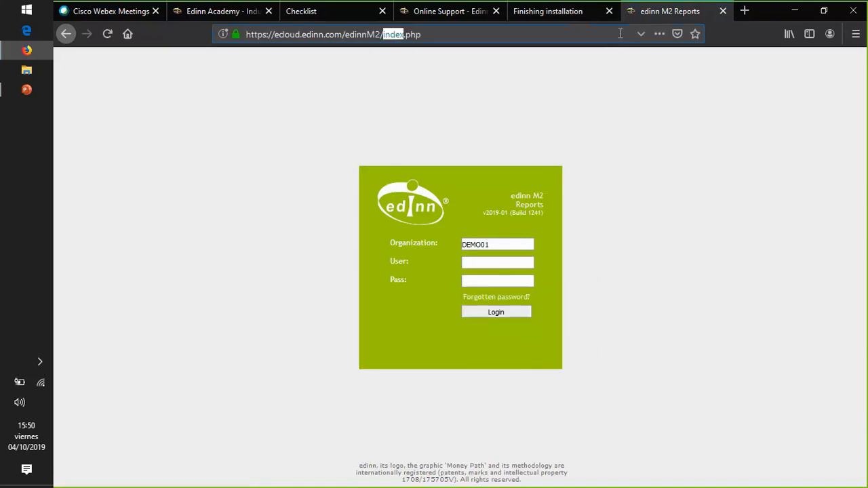
pyautogui.write('demo')
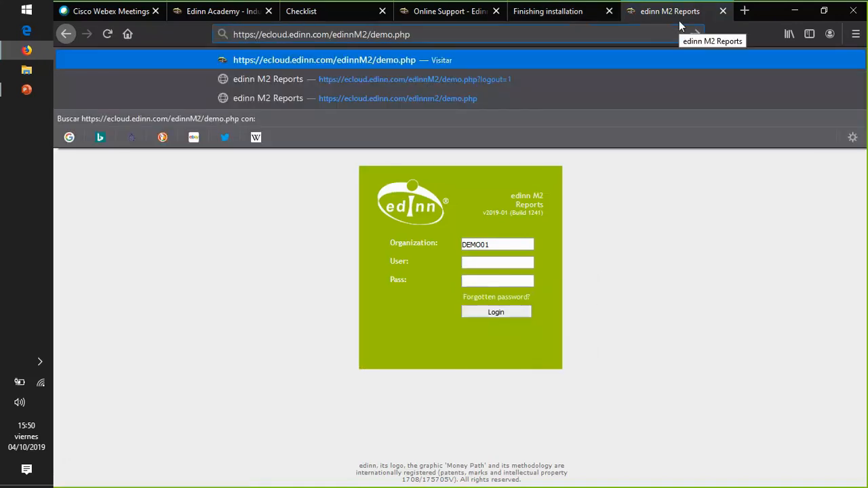
pyautogui.press('Return')
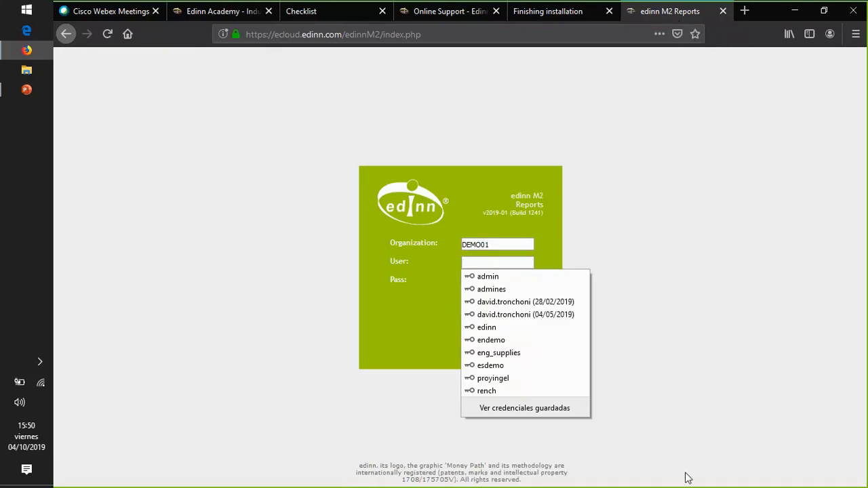
pyautogui.click(621, 25)
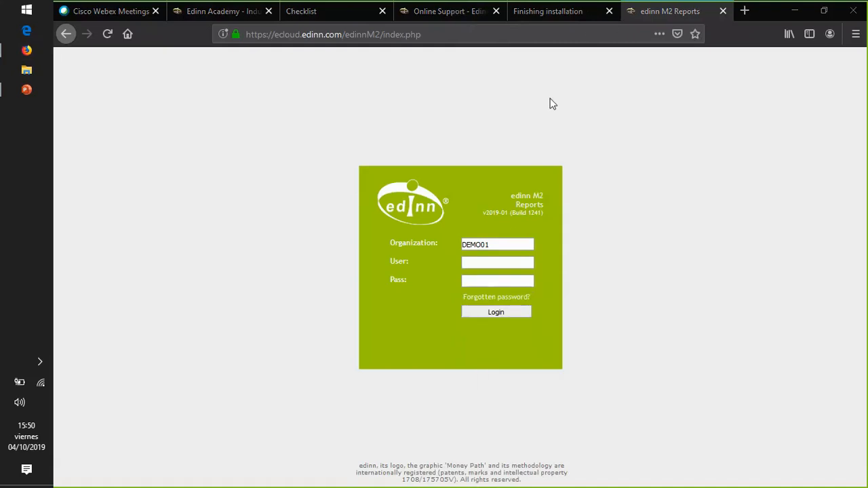
# - Sign in to the DEMO01 organization as user endemo, filling the Pass field from the saved credentials
pyautogui.click(483, 261)
pyautogui.write('en')
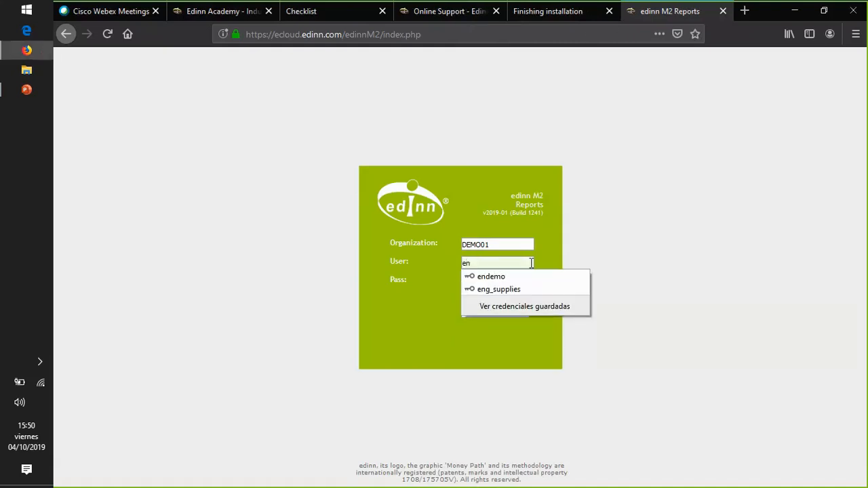
pyautogui.write('d')
pyautogui.press('Down')
pyautogui.press('Return')
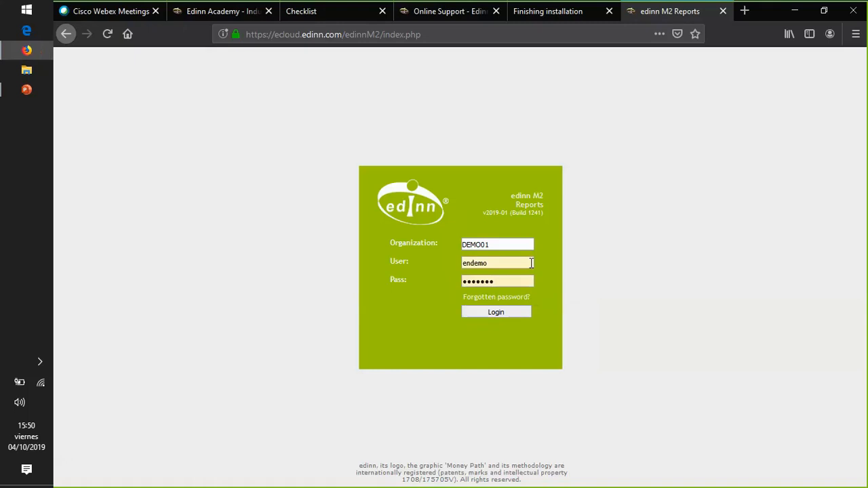
pyautogui.press('Return')
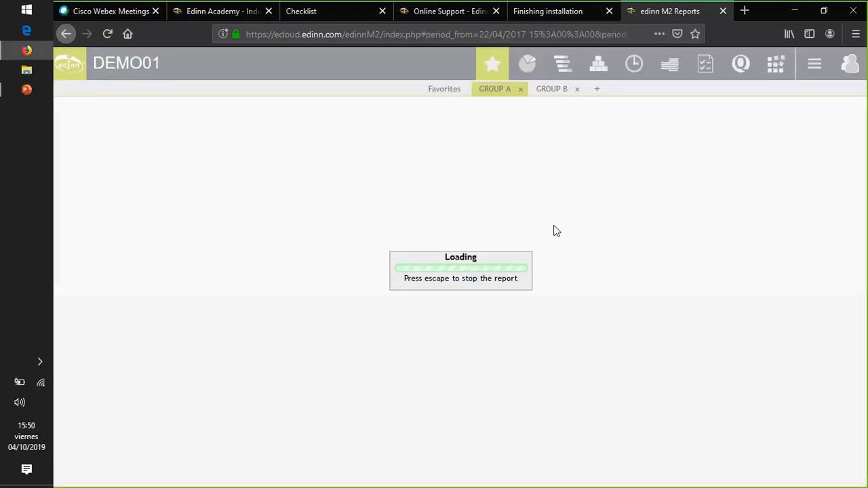
# - Examine the widgets on the GROUP A and GROUP B favorites dashboards, and return to GROUP A
pyautogui.hotkey('ctrl', '-')
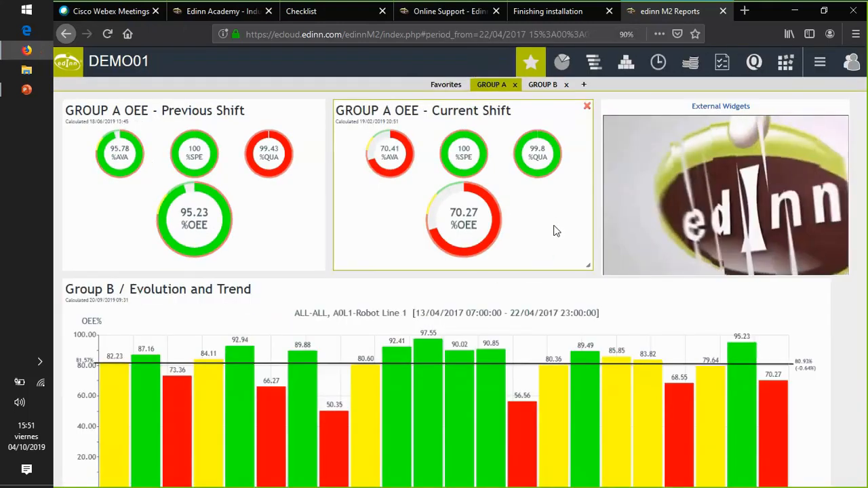
pyautogui.scroll(-2, 508, 233)
pyautogui.scroll(2, 509, 239)
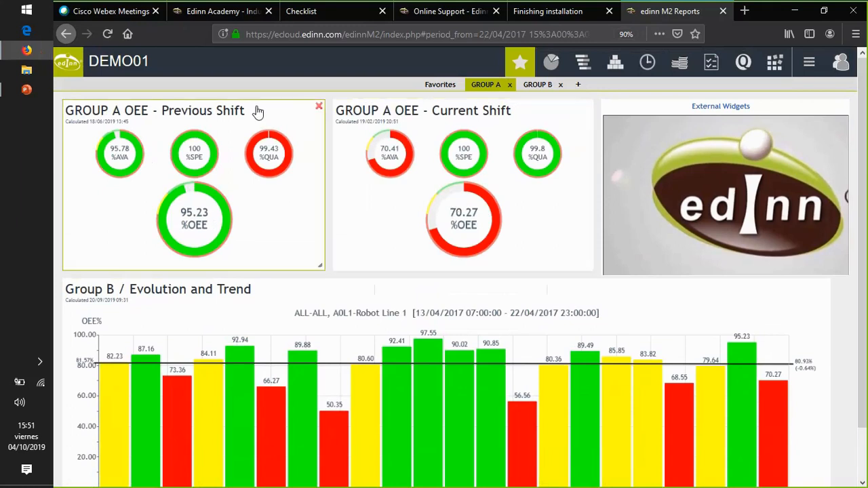
pyautogui.moveTo(258, 111)
pyautogui.mouseDown()
pyautogui.moveTo(361, 191)
pyautogui.moveTo(263, 113)
pyautogui.mouseUp()
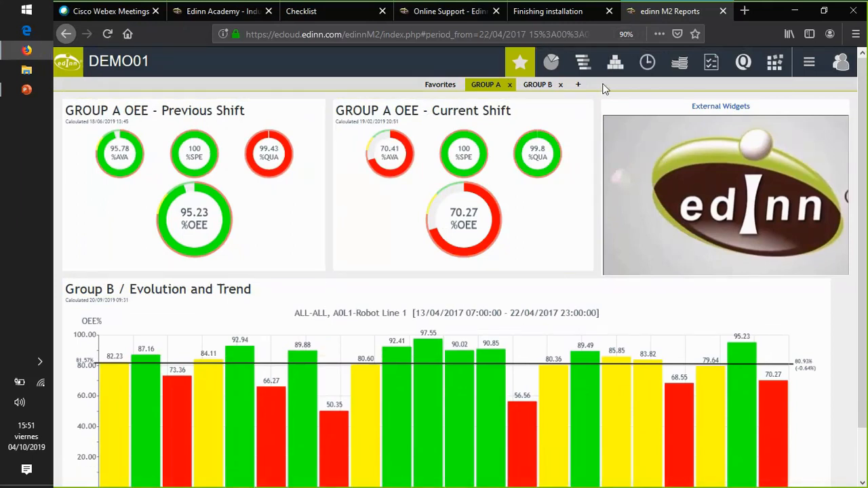
pyautogui.click(537, 86)
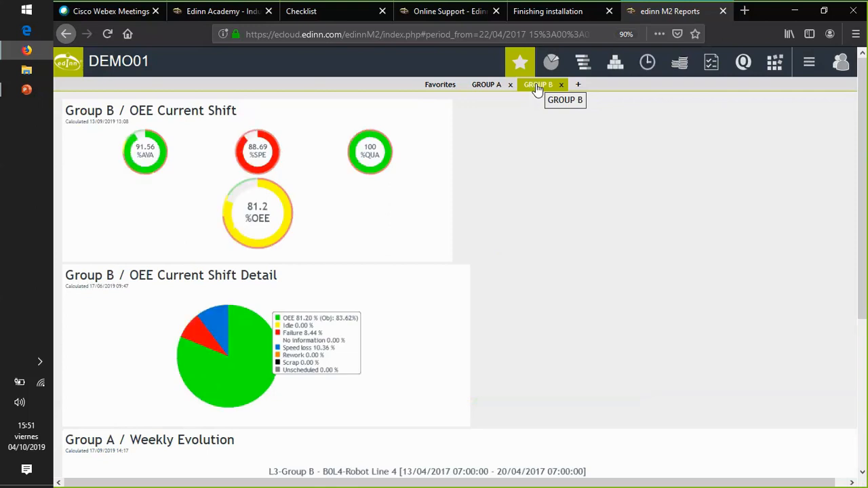
pyautogui.hotkey('ctrl', '-')
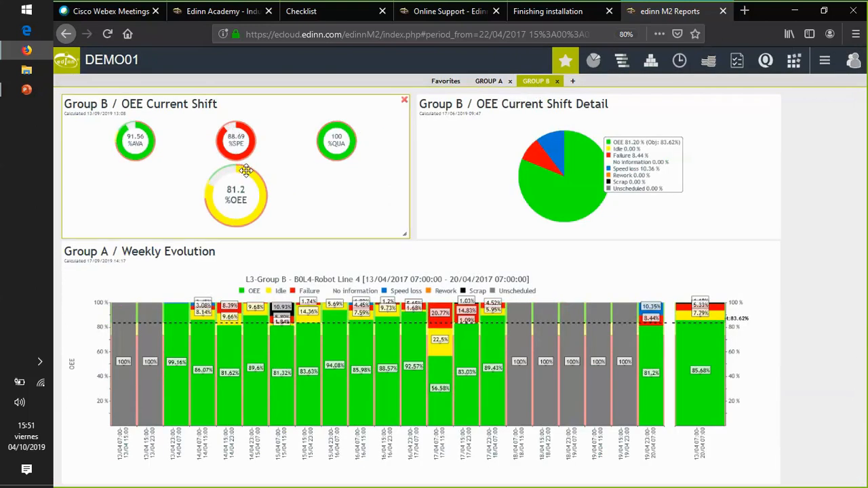
pyautogui.click(494, 82)
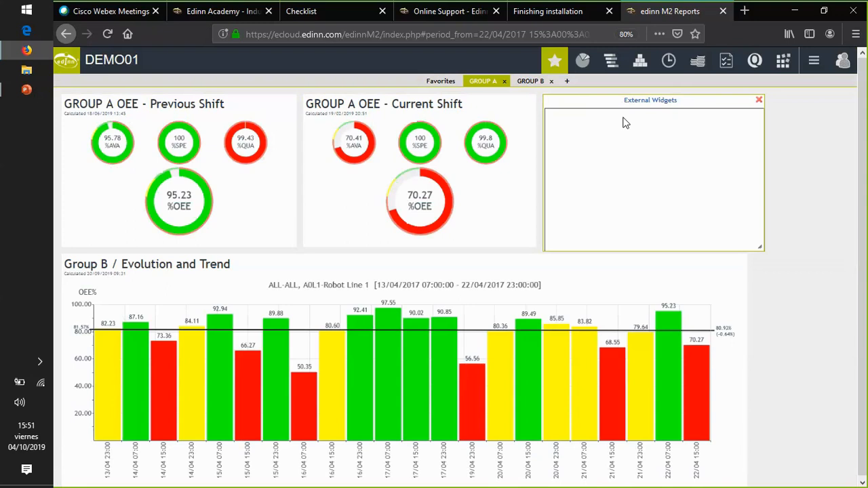
# - Start the dashboard presentation with a screen refresh time of 10 seconds and animations enabled
pyautogui.click(814, 61)
pyautogui.click(815, 83)
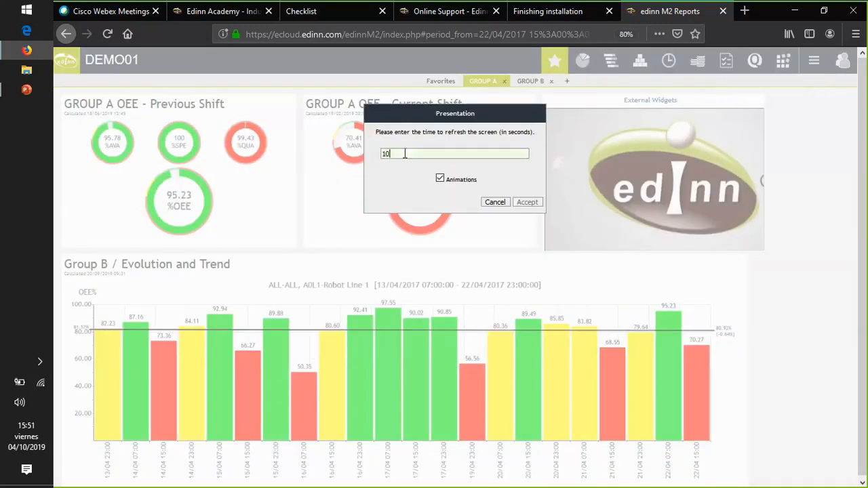
pyautogui.click(526, 202)
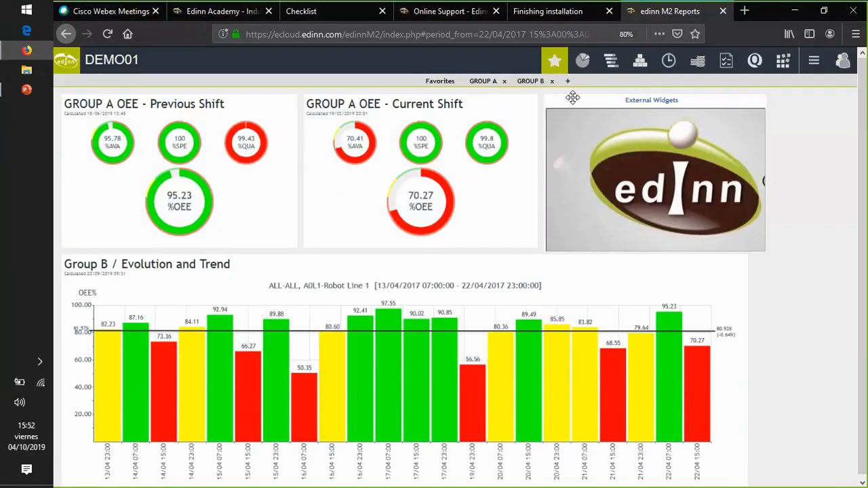
# - Try the lock widgets option in the GROUP B dashboard tab's settings, and discard the change
pyautogui.click(532, 82)
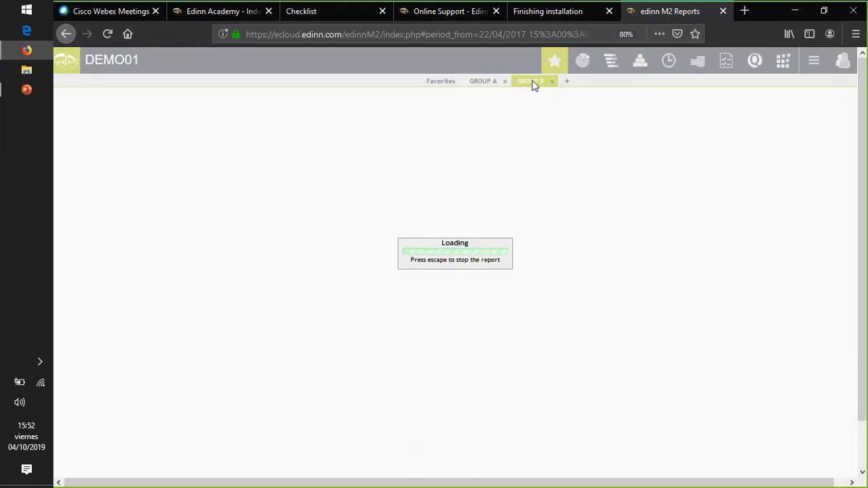
pyautogui.doubleClick(526, 82)
pyautogui.click(372, 189)
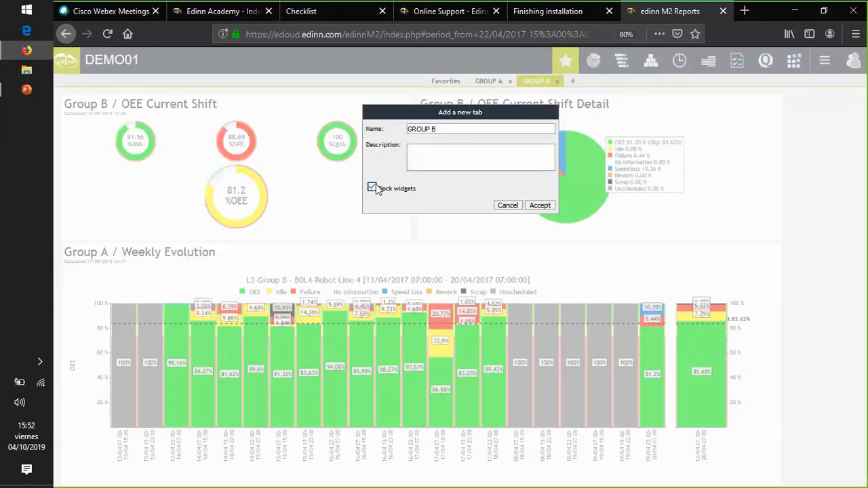
pyautogui.click(373, 189)
pyautogui.click(508, 206)
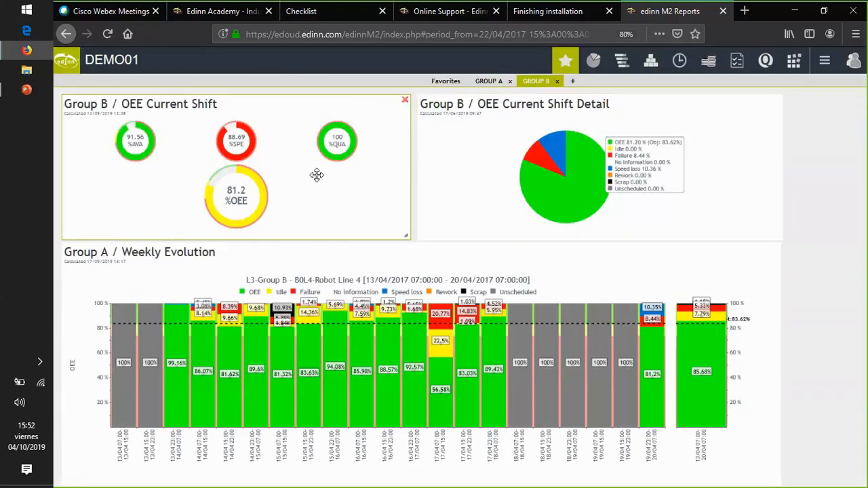
# - Open the full report behind the Group A / Weekly Evolution widget on the GROUP B dashboard
pyautogui.click(489, 82)
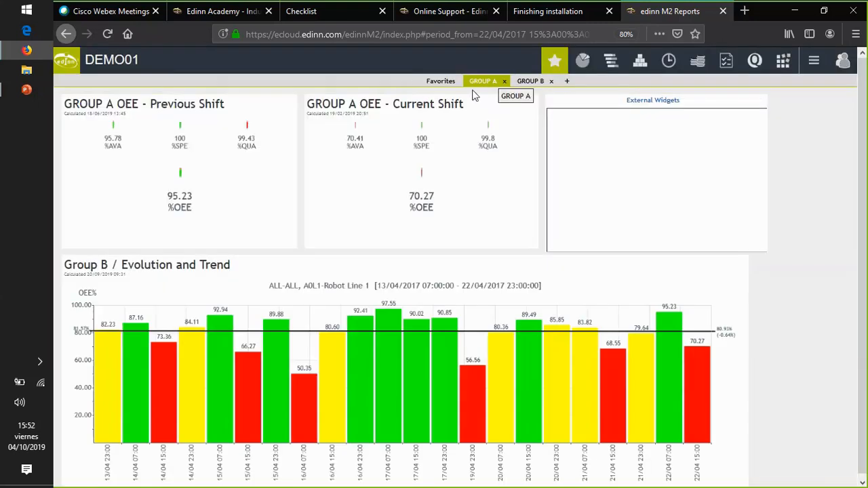
pyautogui.click(525, 82)
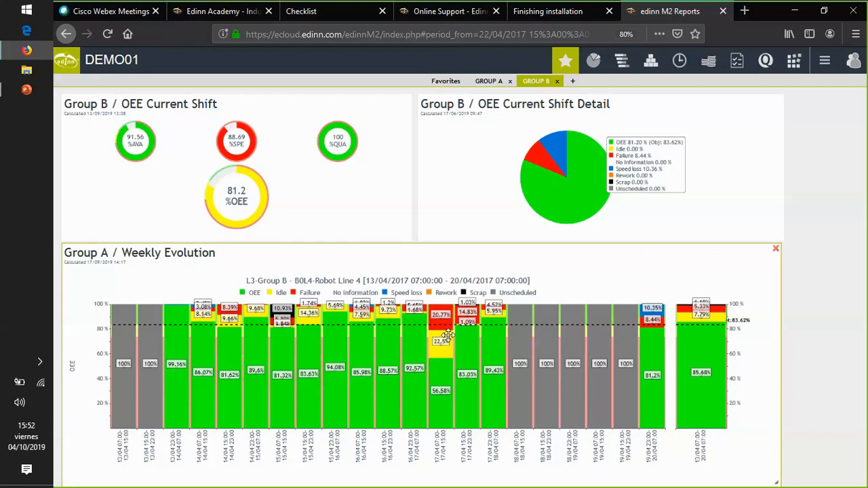
pyautogui.click(117, 256)
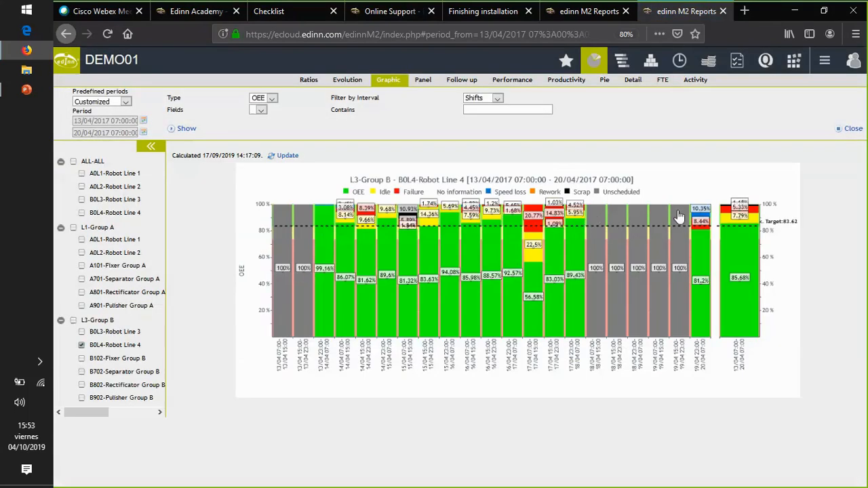
# - Drill into the failures of the 17/04 07:00–15:00 shift for B0L4-Robot Line 4 and inspect the ELECTRIC FAILURES/ Failure doors entry
pyautogui.click(81, 345)
pyautogui.click(536, 214)
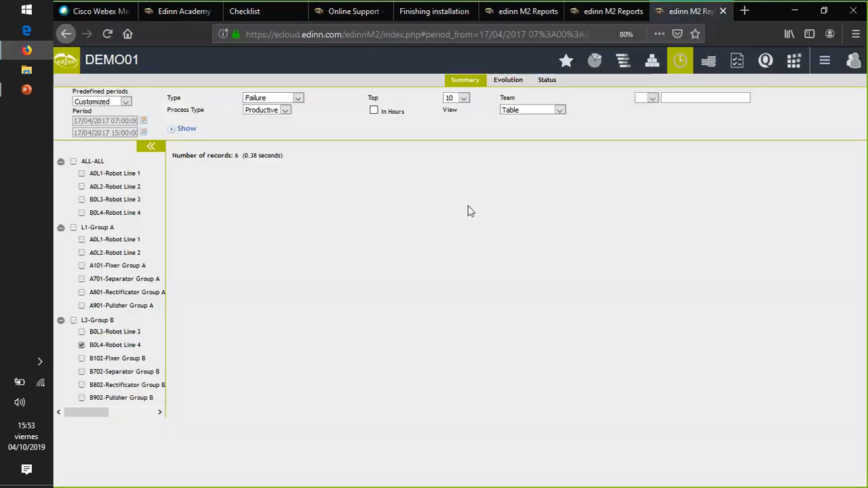
pyautogui.moveTo(536, 190); pyautogui.dragTo(439, 196)
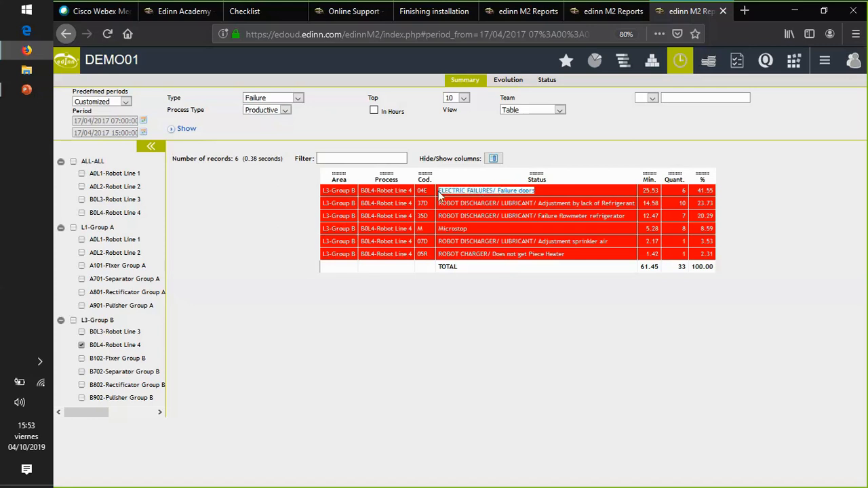
pyautogui.click(483, 191)
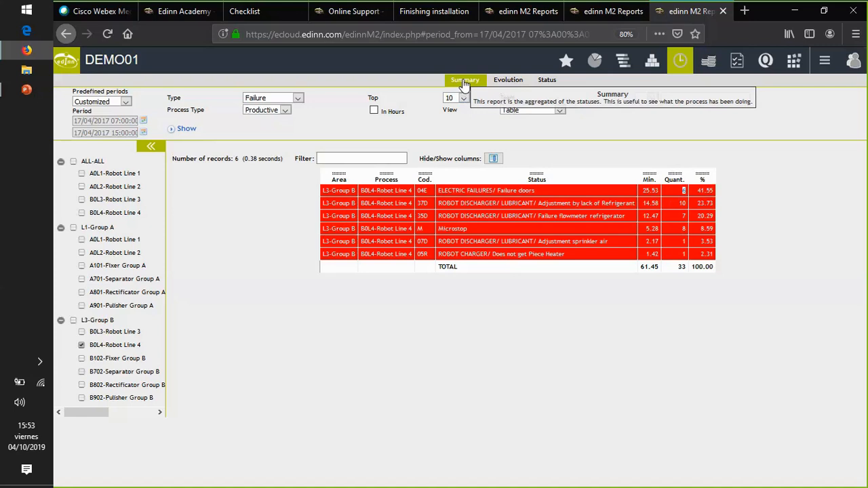
# - Show the Status report with the individual failure records of that shift and look through the list
pyautogui.click(546, 81)
pyautogui.click(187, 132)
pyautogui.scroll(-5, 424, 190)
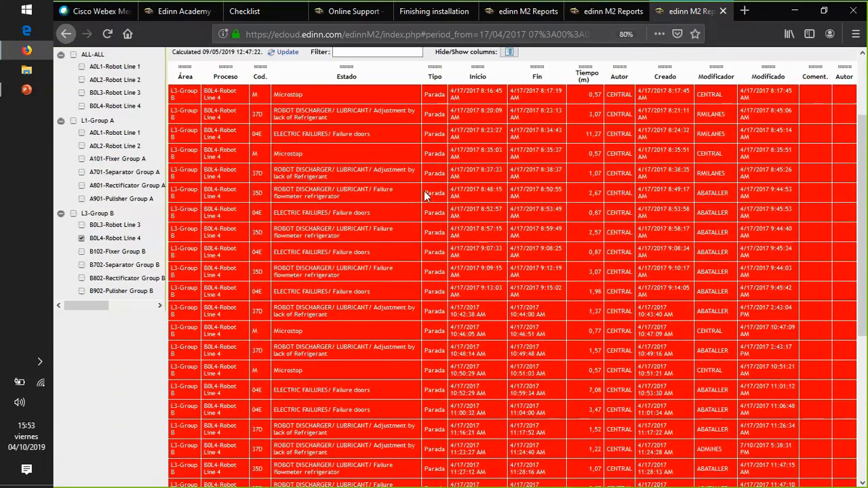
pyautogui.scroll(-2, 424, 191)
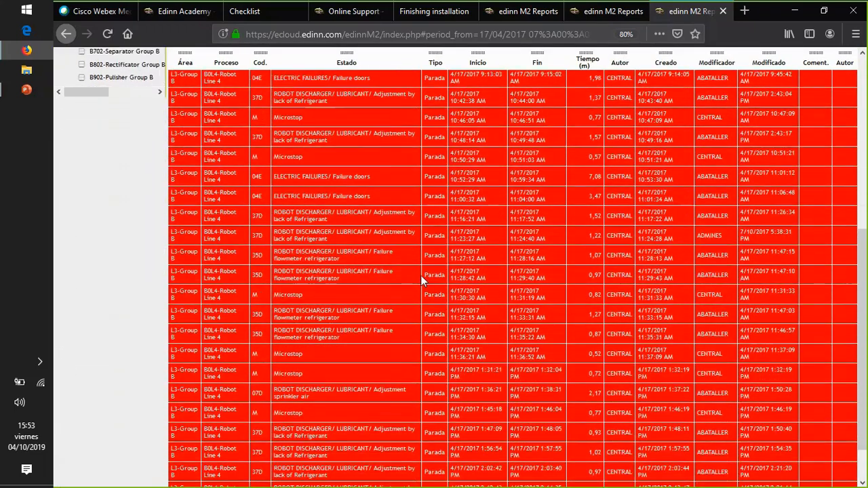
pyautogui.scroll(3, 475, 244)
pyautogui.scroll(3, 491, 254)
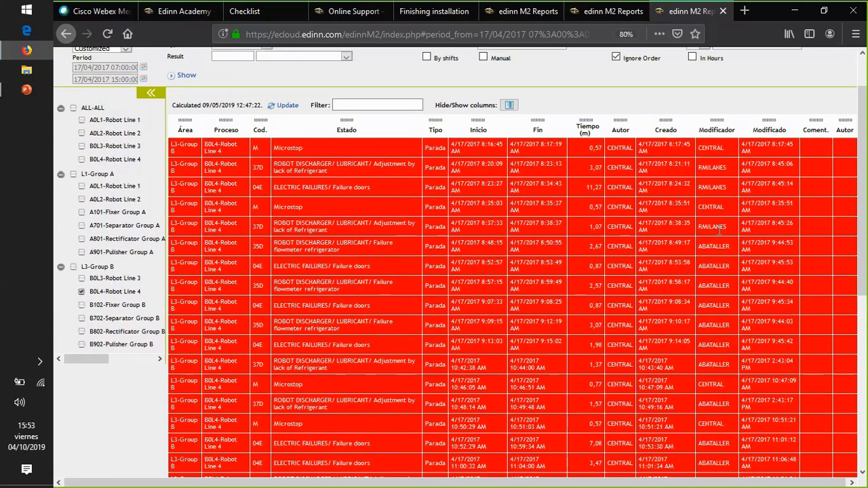
# - Examine the author and modifier of individual records in the failure status list, including those marked CENTRAL
pyautogui.doubleClick(713, 228)
pyautogui.doubleClick(719, 266)
pyautogui.doubleClick(714, 285)
pyautogui.doubleClick(711, 206)
pyautogui.doubleClick(620, 207)
pyautogui.scroll(-5, 424, 250)
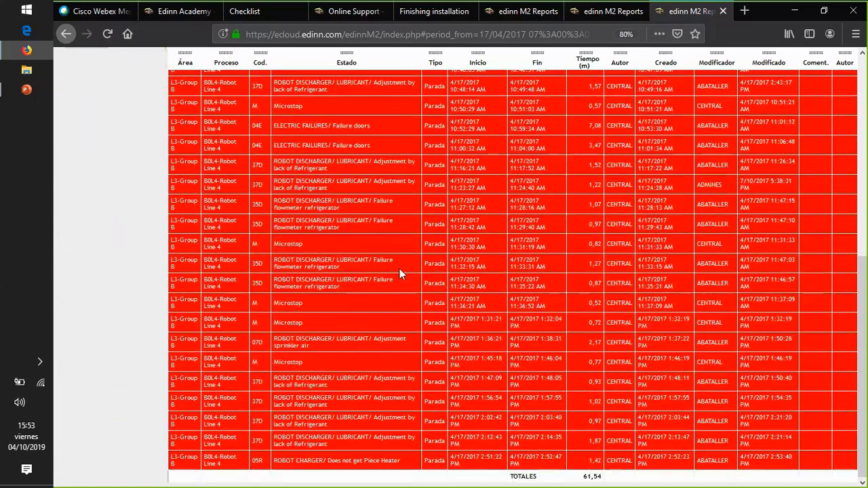
pyautogui.scroll(6, 396, 270)
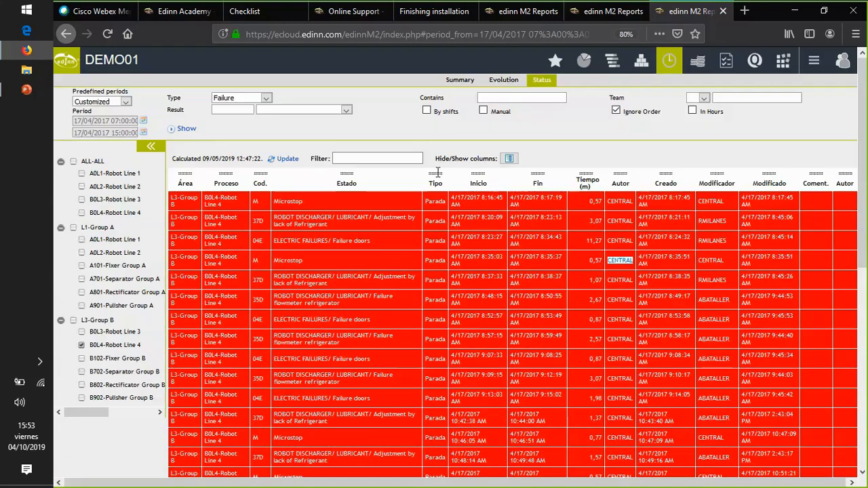
# - Create an e-mail message containing the link to the current failure status report
pyautogui.click(810, 67)
pyautogui.click(814, 129)
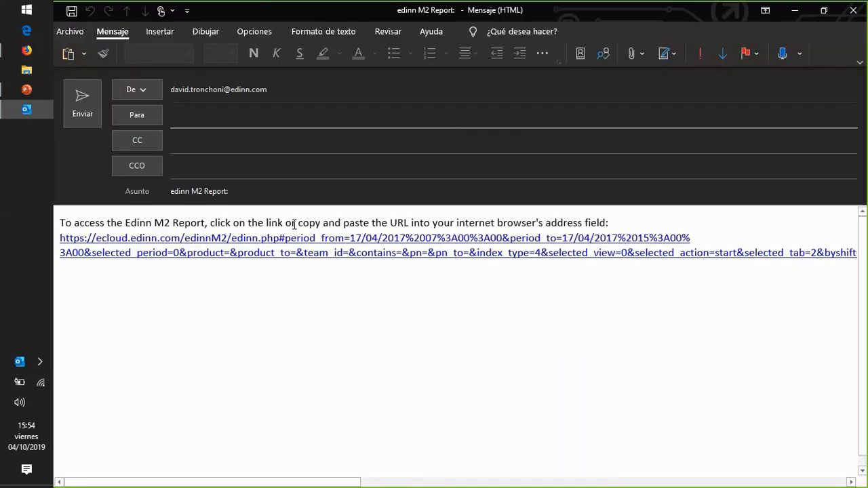
# - Write "Plesase check these failures" as an introductory line above the report link in the message body
pyautogui.click(159, 227)
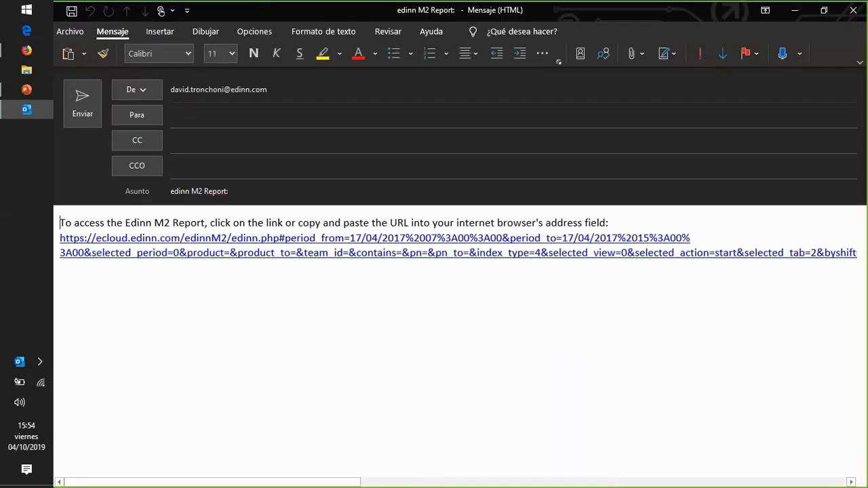
pyautogui.press('Return')
pyautogui.press('Return')
pyautogui.press('Return')
pyautogui.press('Return')
pyautogui.press('Up')
pyautogui.write('Plesa')
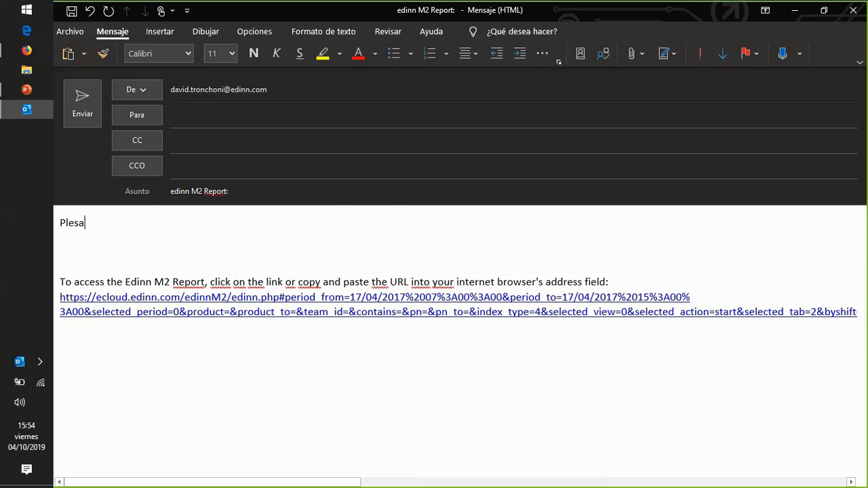
pyautogui.write('se check th')
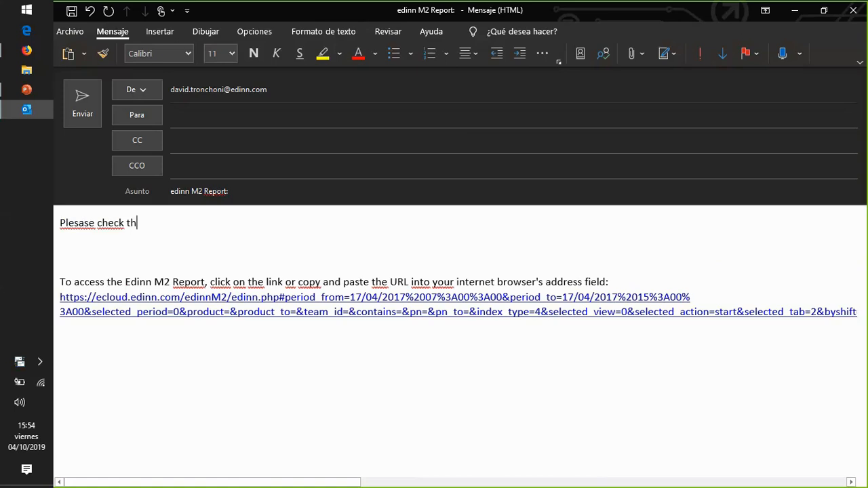
pyautogui.write('ese failures')
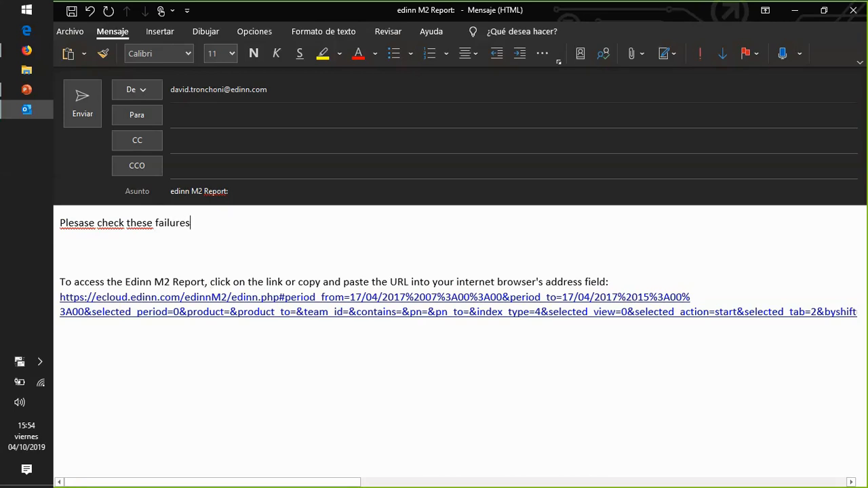
# - Add a colleague's e-mail address as the message recipient, and close the message without sending or saving it
pyautogui.click(214, 124)
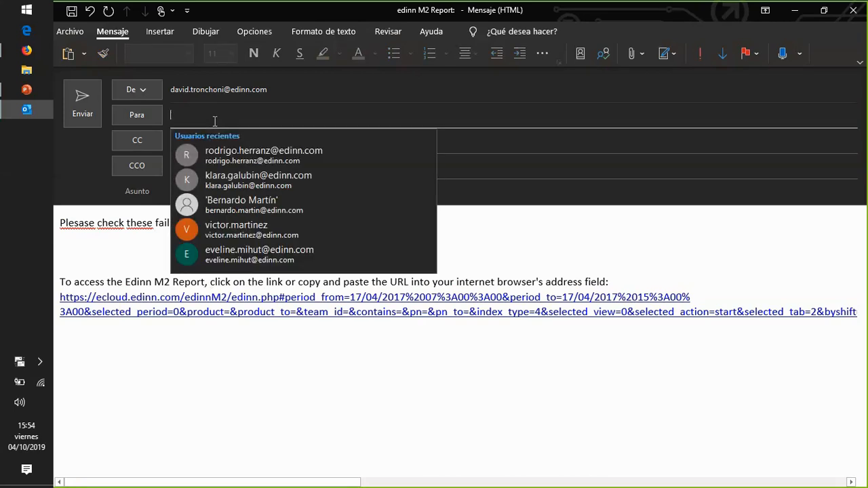
pyautogui.write('kla')
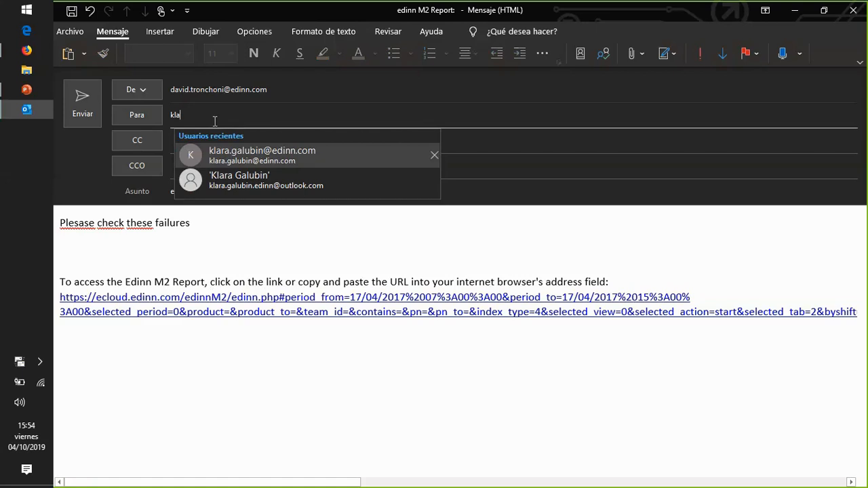
pyautogui.press('Return')
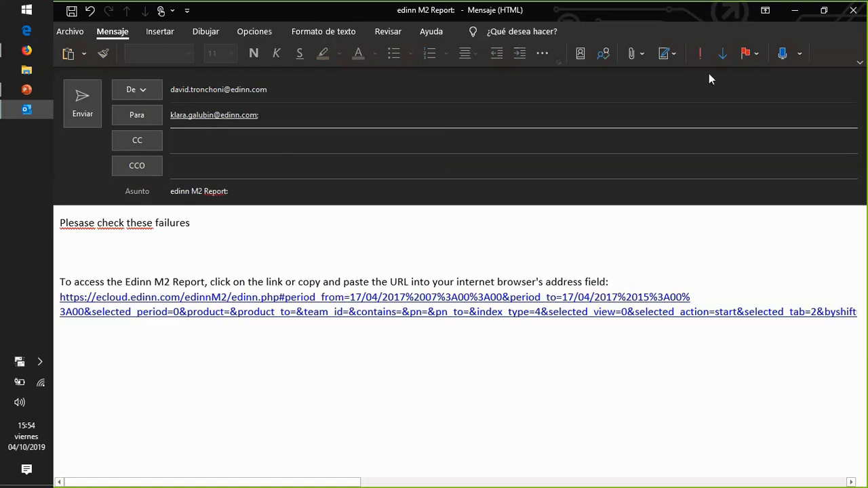
pyautogui.click(853, 10)
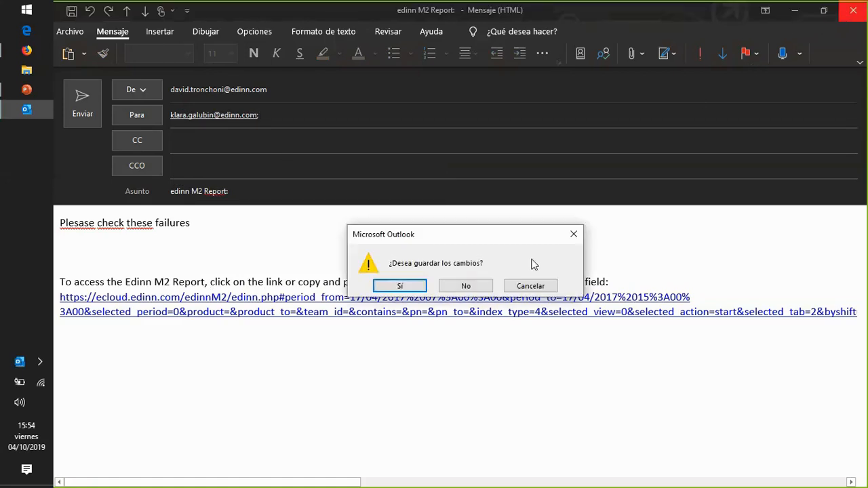
pyautogui.click(466, 286)
# - Copy the failure status report's link from the browser and open it in a new tab
pyautogui.click(407, 34)
pyautogui.hotkey('ctrl', 'c')
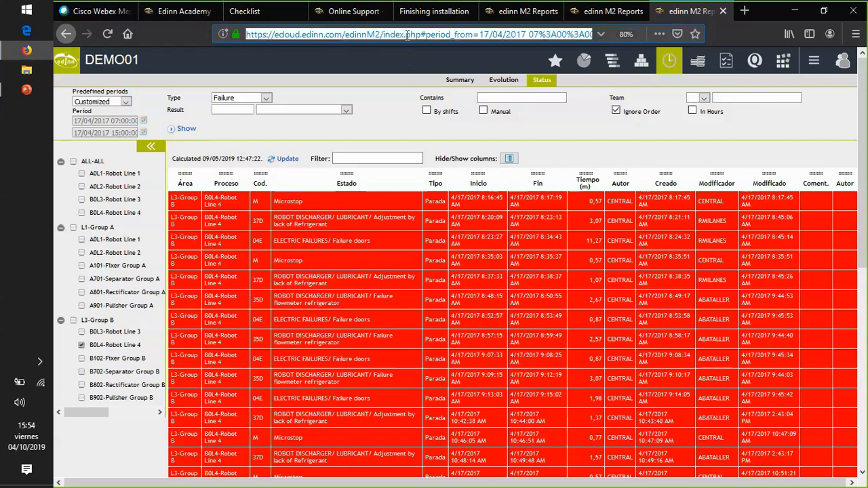
pyautogui.click(744, 11)
pyautogui.hotkey('ctrl', 'v')
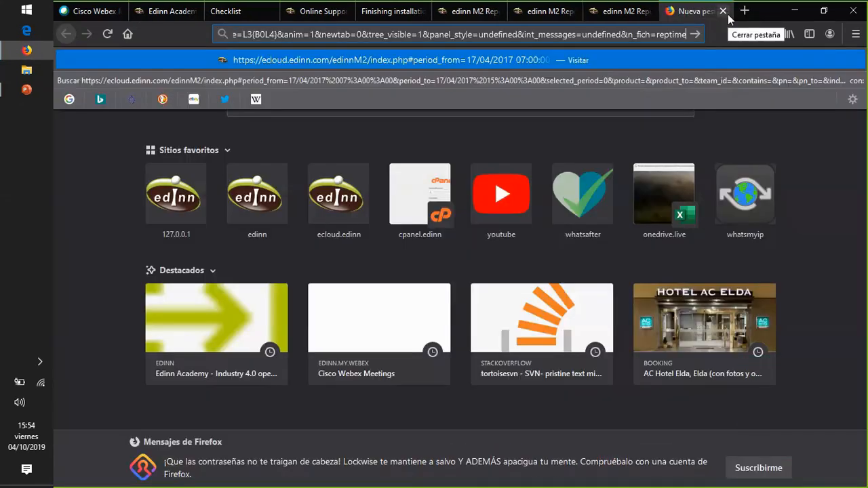
pyautogui.press('Return')
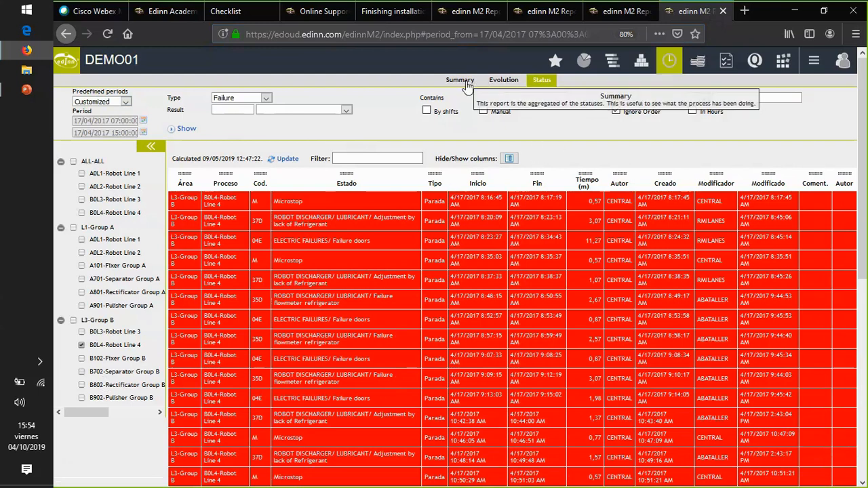
# - Show the results Summary for B0L4-Robot Line 4 in the same shift and inspect the 8565 product code
pyautogui.click(646, 62)
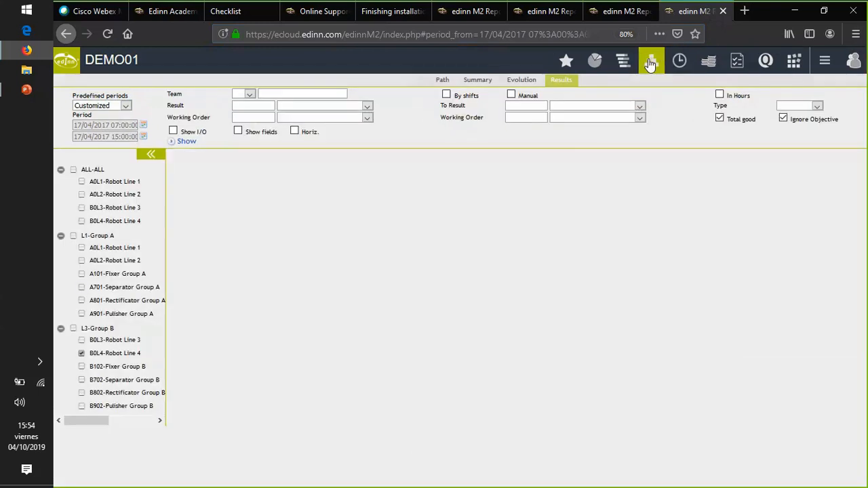
pyautogui.click(473, 86)
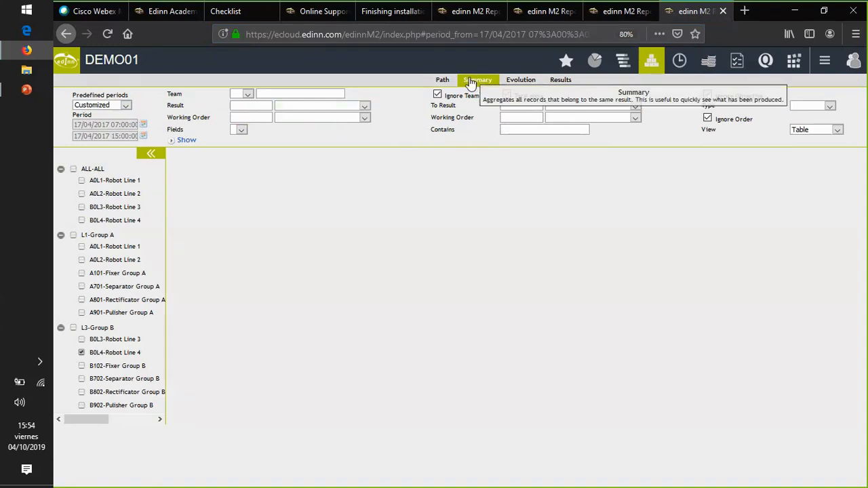
pyautogui.click(187, 141)
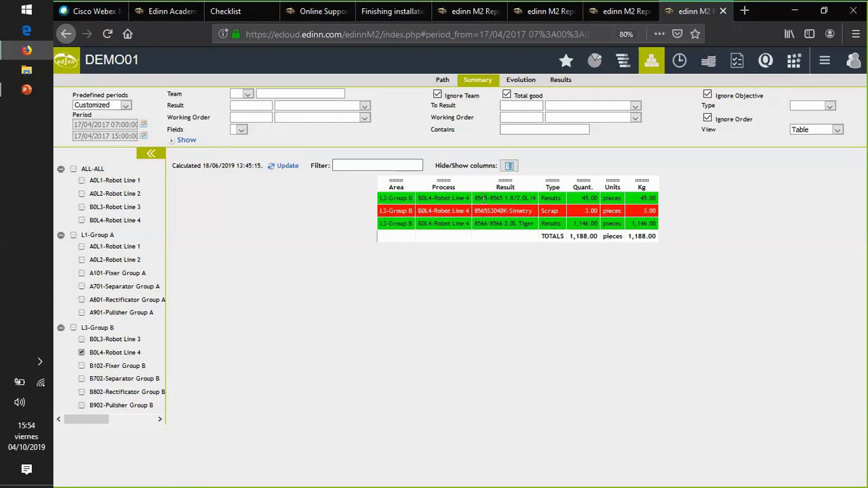
pyautogui.moveTo(477, 198); pyautogui.dragTo(490, 198)
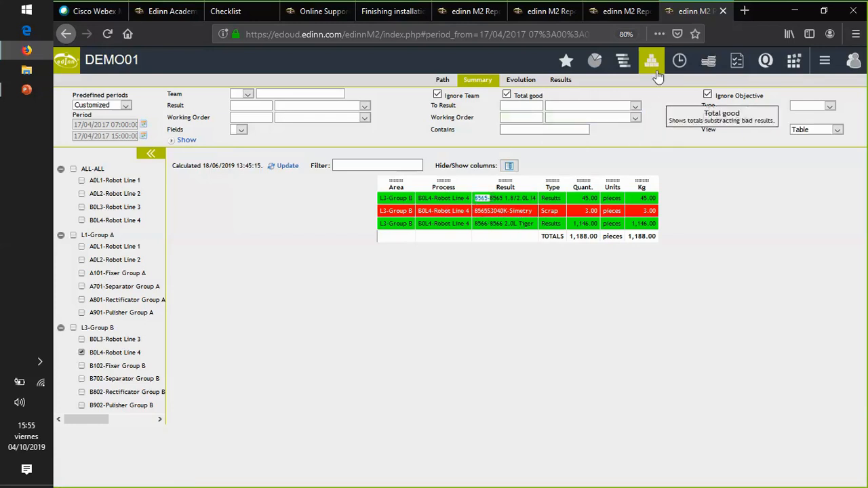
# - Show the status Summary for the same shift and inspect the Change of Model and ELECTRIC FAILURES/ Failure doors entries
pyautogui.click(680, 65)
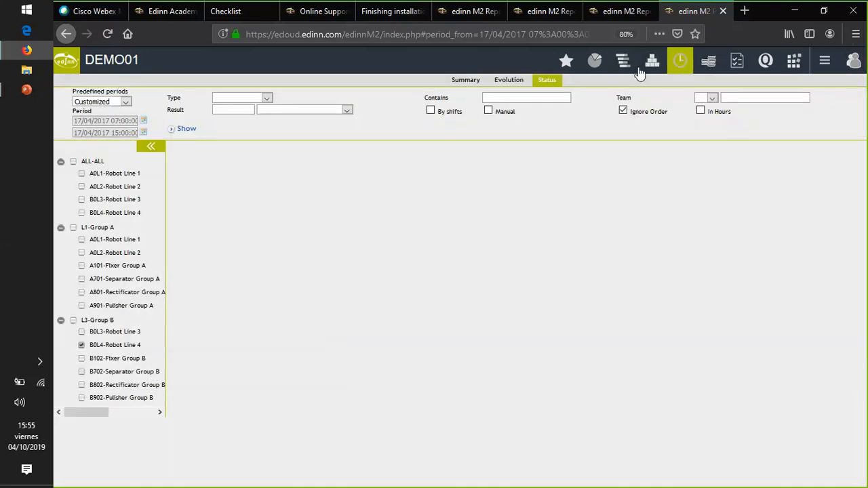
pyautogui.click(475, 83)
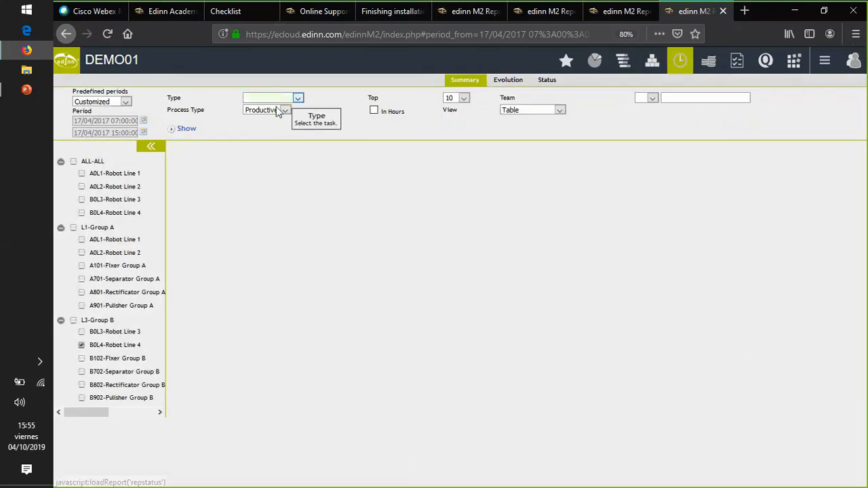
pyautogui.click(187, 129)
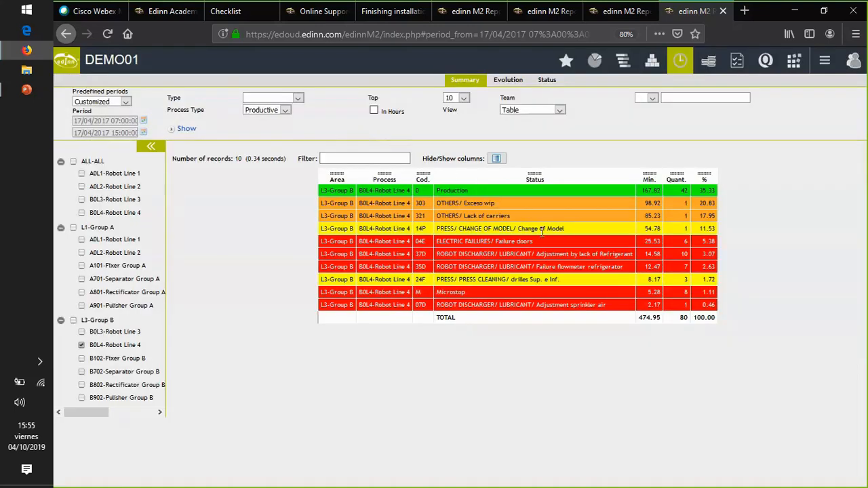
pyautogui.moveTo(567, 234); pyautogui.dragTo(519, 233)
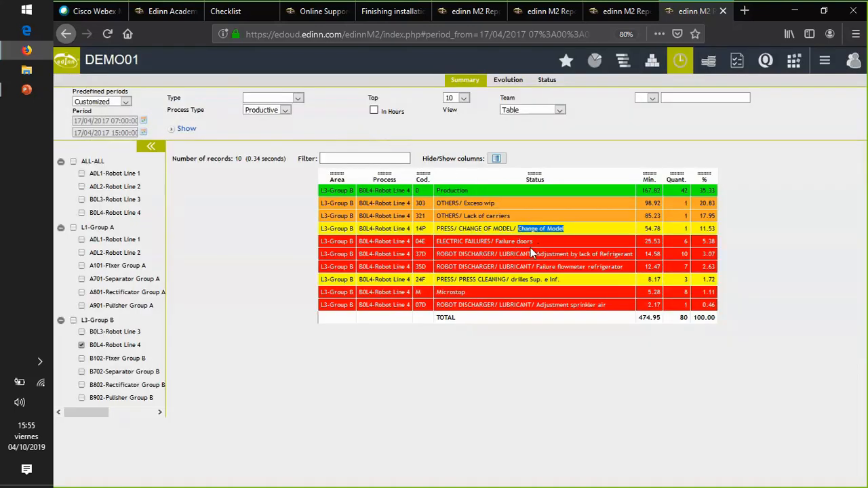
pyautogui.moveTo(530, 243); pyautogui.dragTo(436, 244)
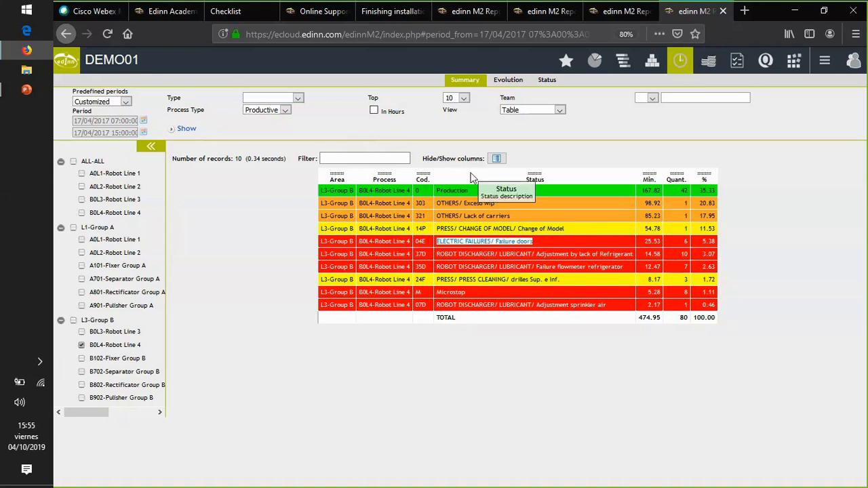
# - Show the Status report with the individual records of all types for that shift and look through the list
pyautogui.click(547, 80)
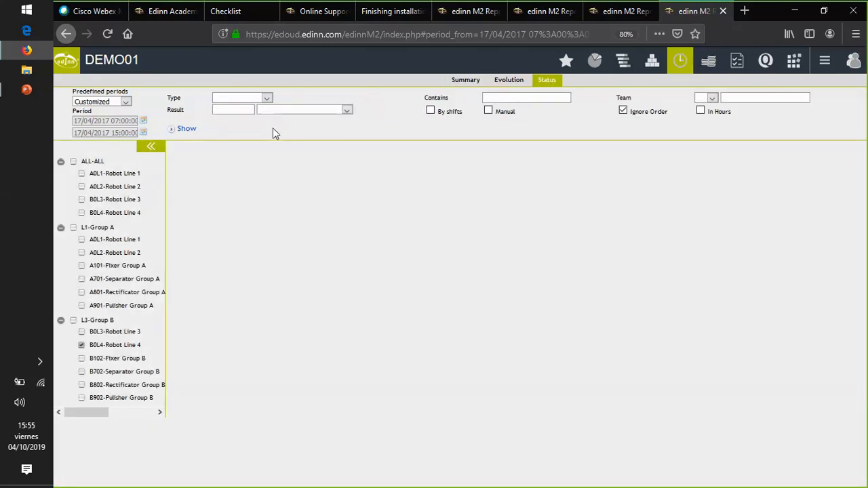
pyautogui.click(186, 128)
pyautogui.scroll(-10, 418, 189)
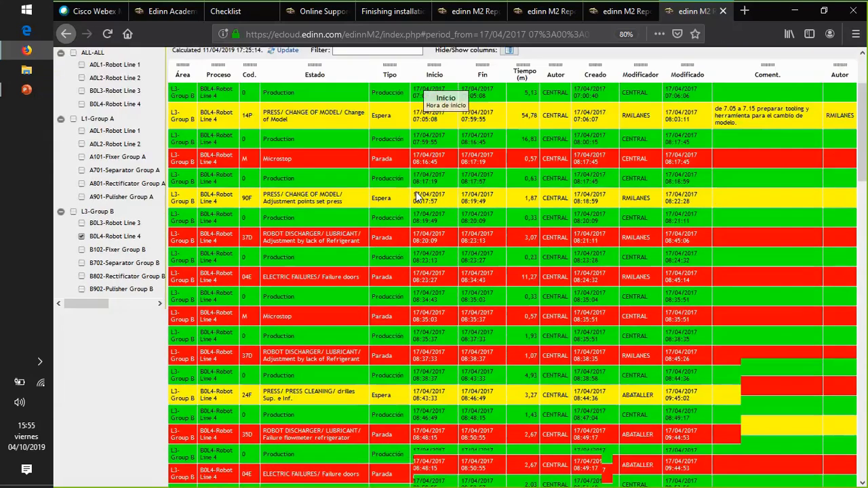
pyautogui.scroll(10, 427, 197)
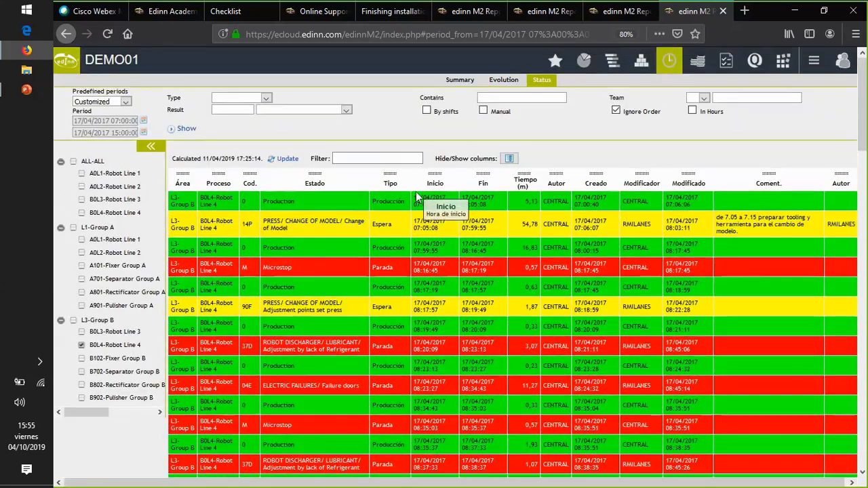
# - Return to the favorites dashboards and view the GROUP B dashboard followed by GROUP A
pyautogui.click(555, 61)
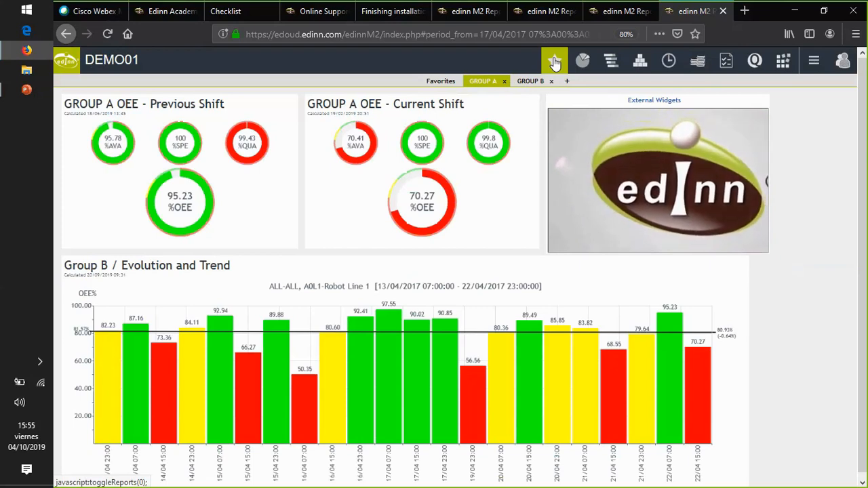
pyautogui.click(532, 81)
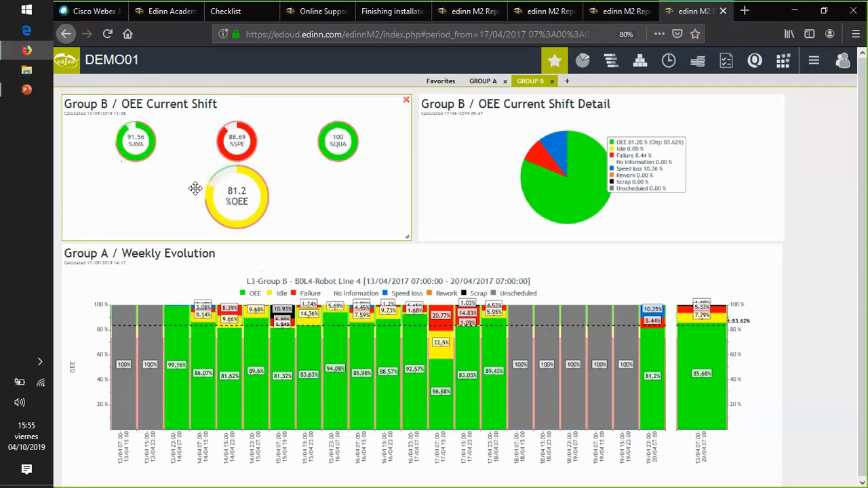
pyautogui.click(482, 80)
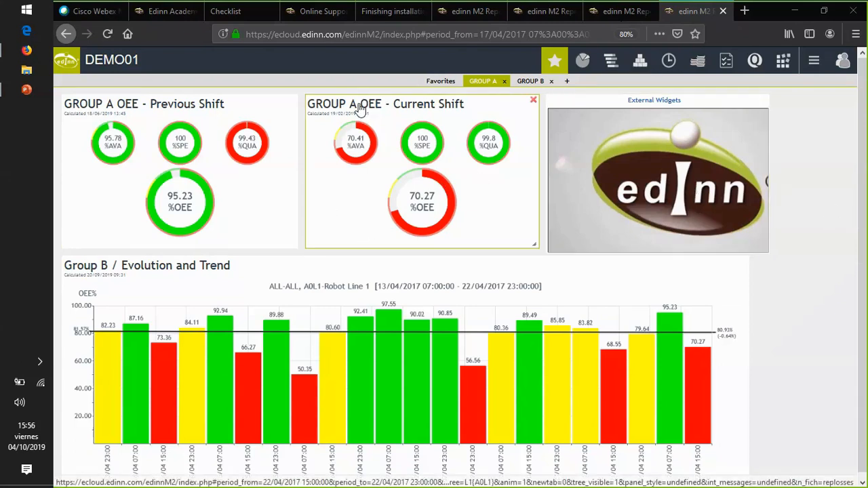
# - Drill into the GROUP A OEE - Current Shift widget, show its Detail report and inspect the idle time entries
pyautogui.click(360, 111)
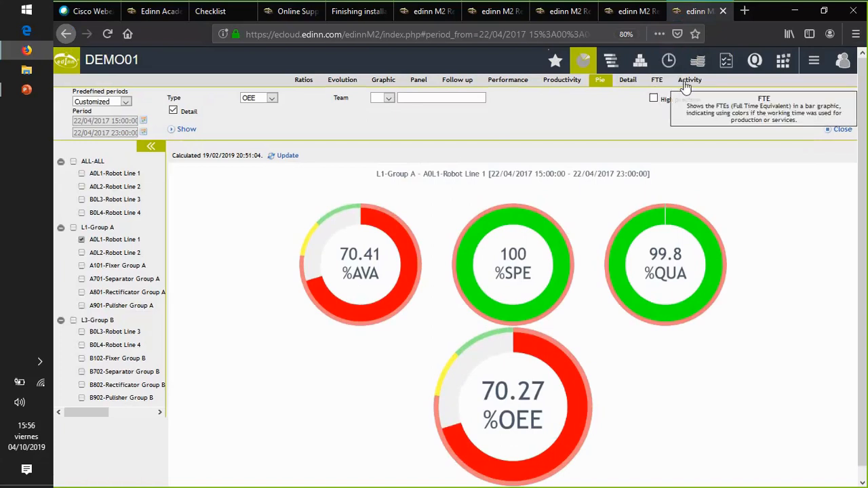
pyautogui.click(628, 82)
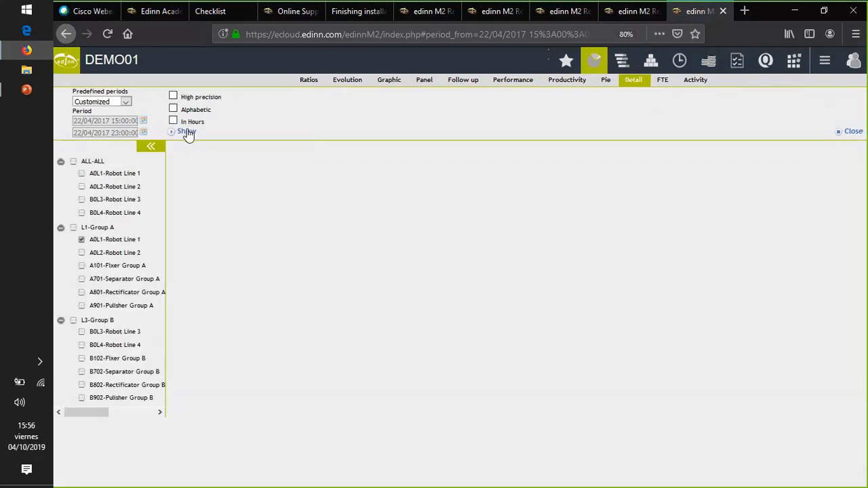
pyautogui.click(186, 131)
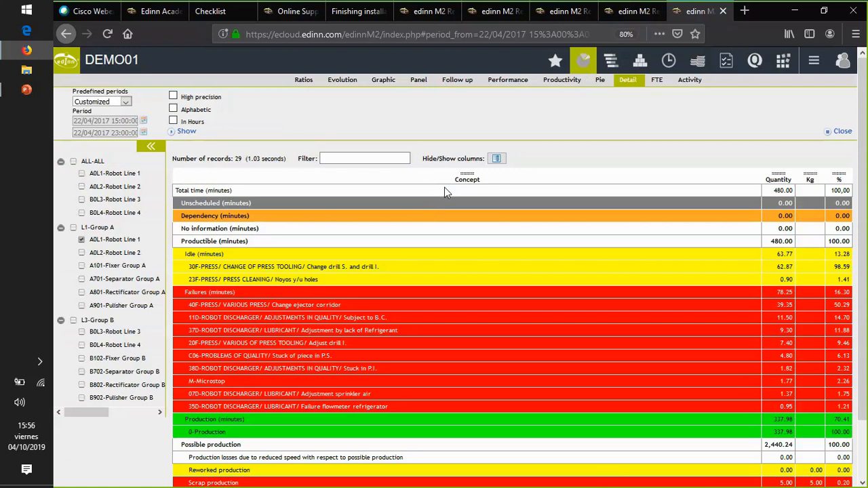
pyautogui.scroll(-2, 445, 189)
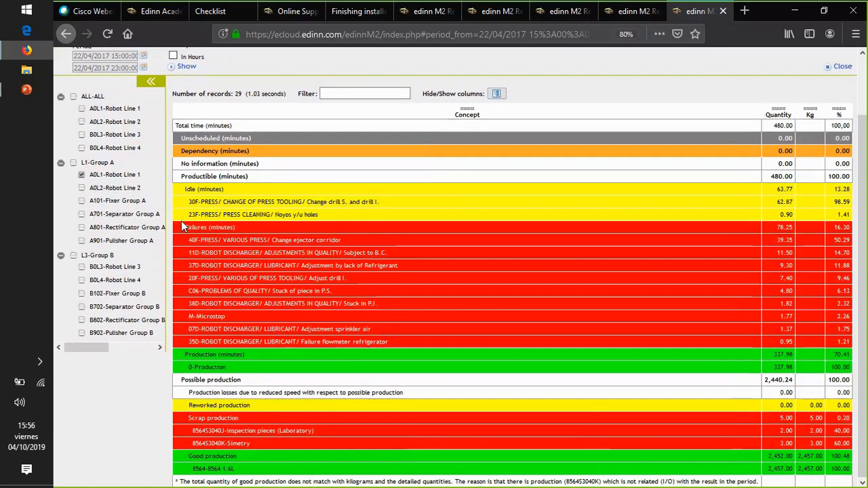
pyautogui.moveTo(183, 190); pyautogui.dragTo(323, 217)
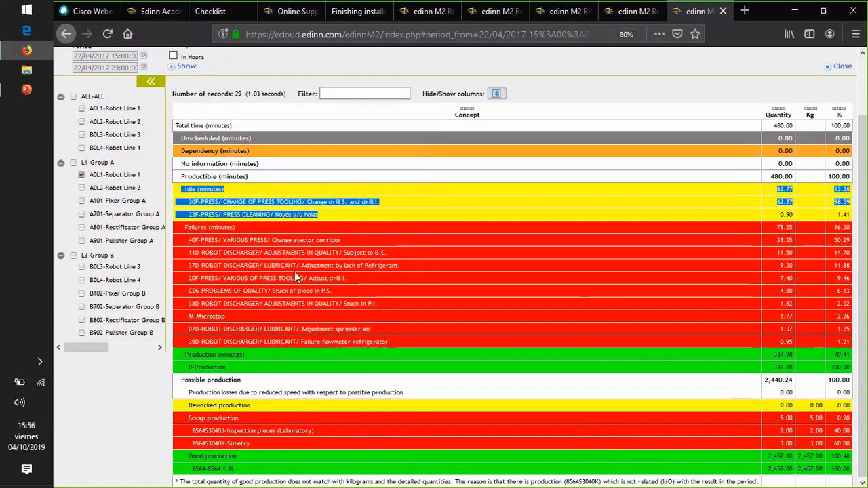
# - Switch to the edinn_M2_intro_Partners_en.pptx presentation in PowerPoint and start the slide show from slide 28, "Industry 4.0 stages: Proven methodology"
pyautogui.hotkey('alt', 'Tab')
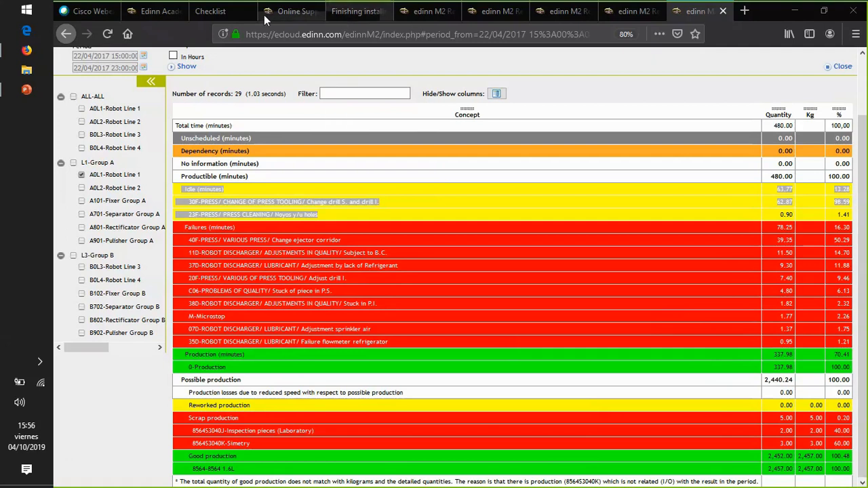
pyautogui.click(26, 89)
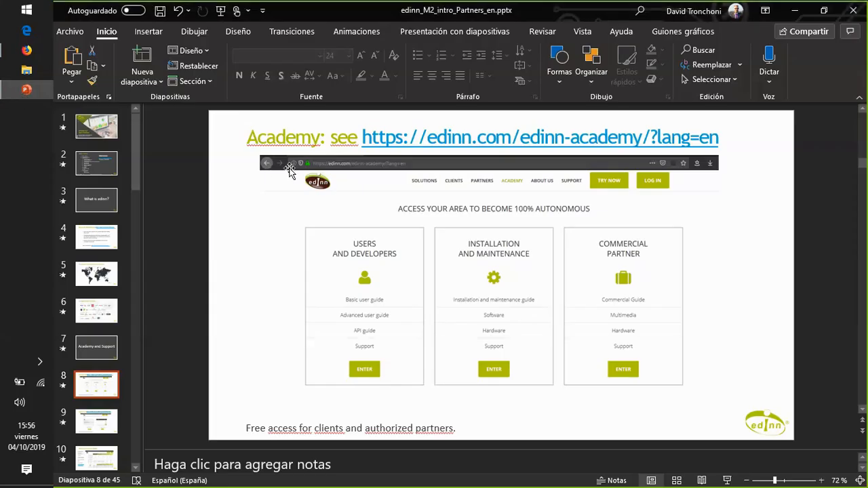
pyautogui.moveTo(138, 166); pyautogui.dragTo(135, 330)
pyautogui.click(99, 342)
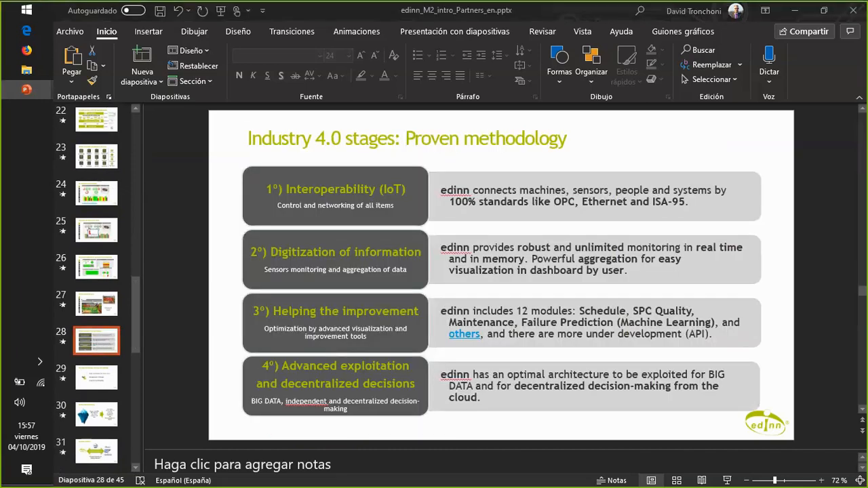
pyautogui.hotkey('shift', 'F5')
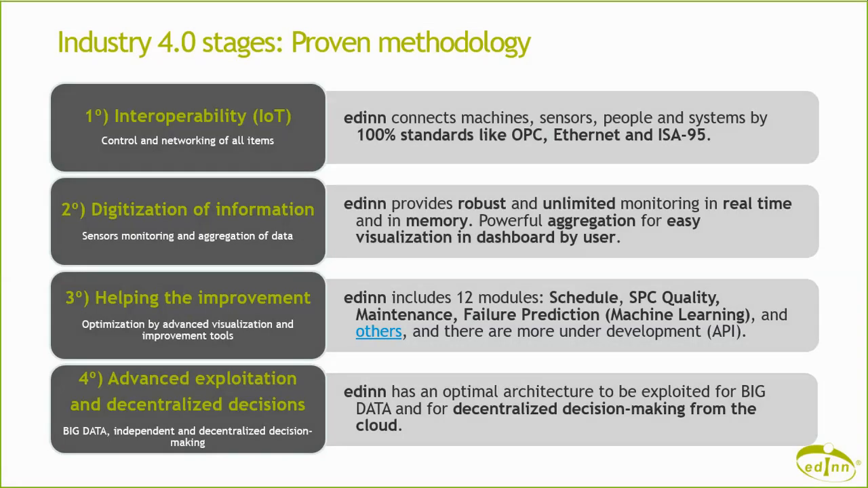
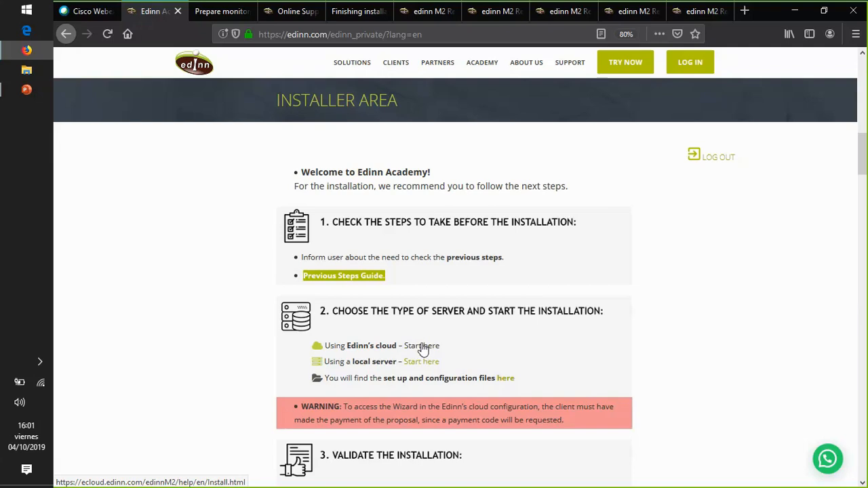
# - Open the edinn cloud installation guide from the Installer Area and highlight "your own local or cloud server" in that page's title
pyautogui.click(422, 353)
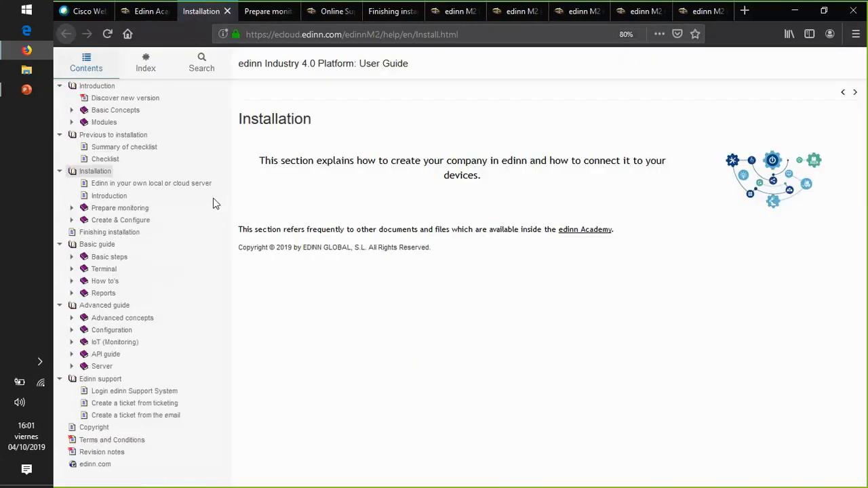
pyautogui.click(112, 187)
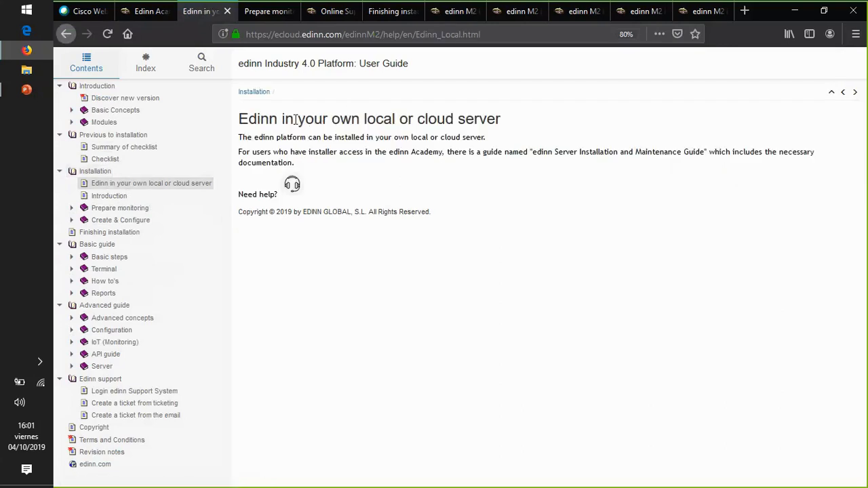
pyautogui.moveTo(506, 124); pyautogui.dragTo(297, 126)
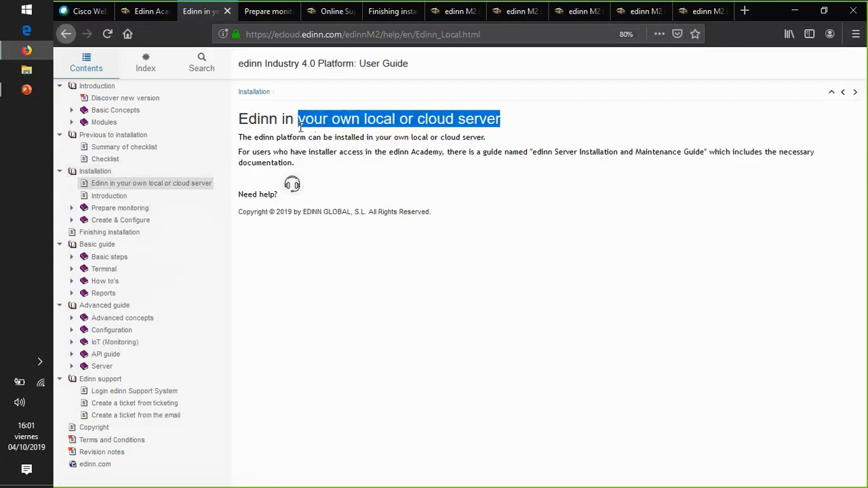
# - View the Installation Introduction page and briefly expand the Prepare monitoring and Create & Configure sections before collapsing both
pyautogui.click(102, 196)
pyautogui.click(72, 209)
pyautogui.click(72, 271)
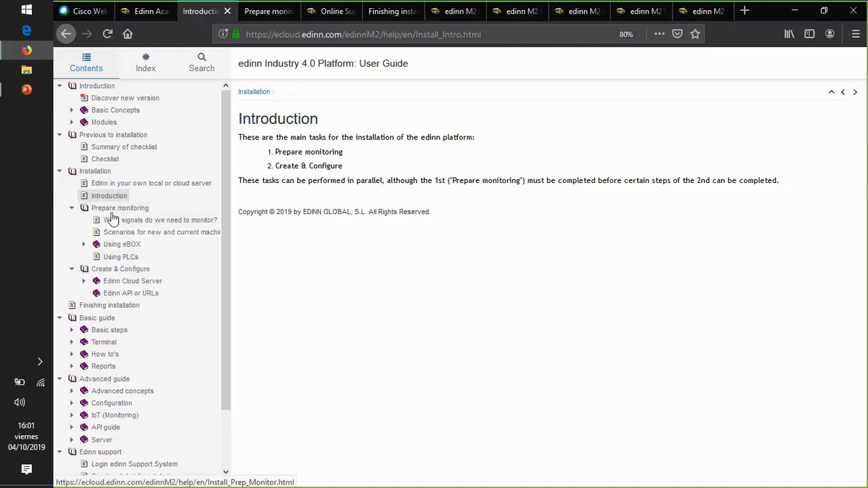
pyautogui.click(72, 208)
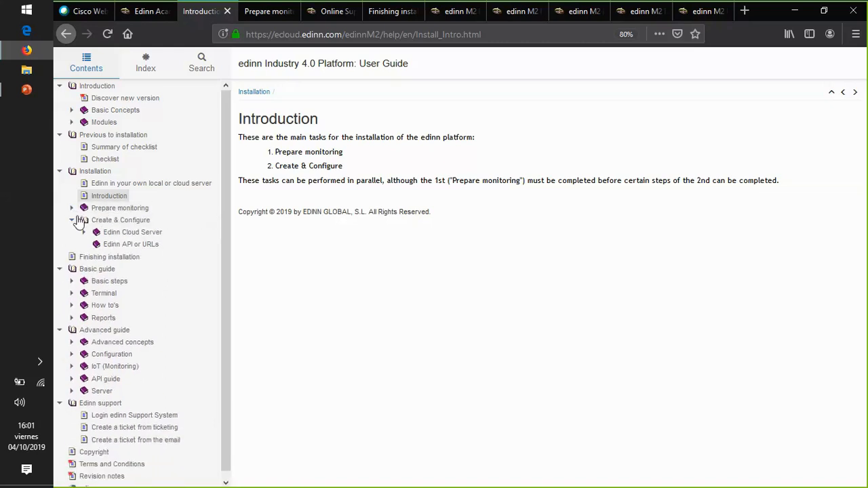
pyautogui.click(71, 222)
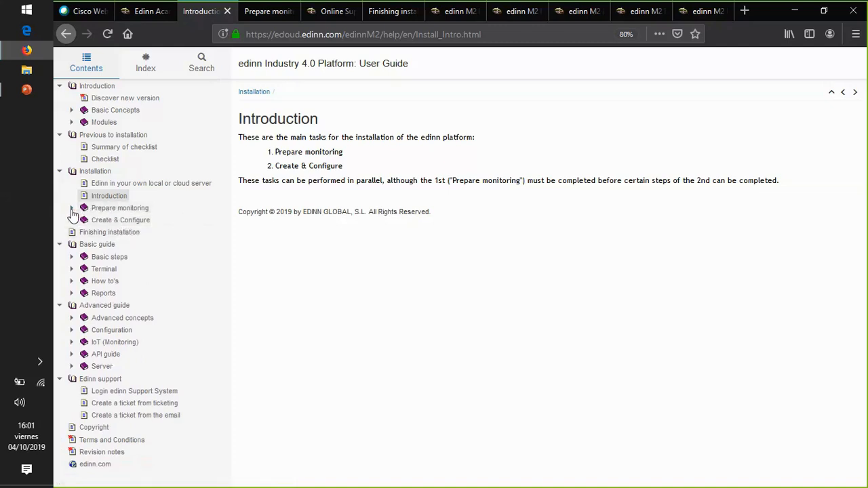
# - Open the Prepare monitoring page, expand its subtopics and select the page's full web address
pyautogui.click(115, 207)
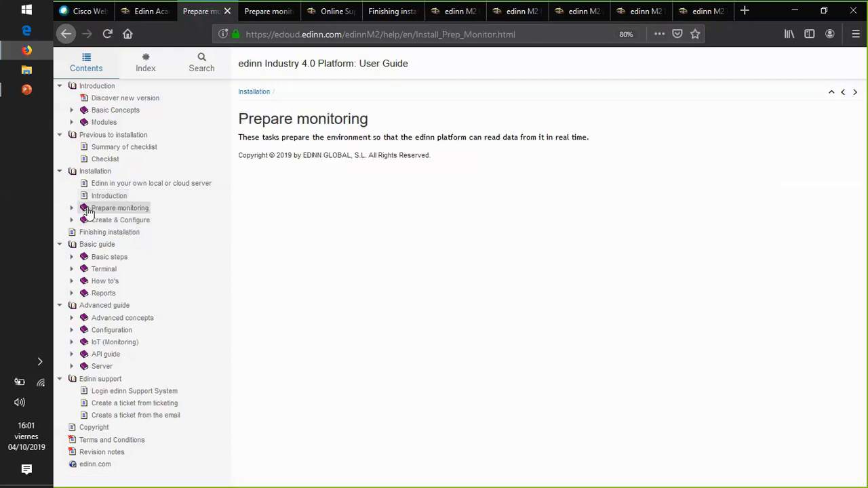
pyautogui.click(71, 208)
pyautogui.click(139, 220)
pyautogui.click(120, 208)
pyautogui.moveTo(517, 34); pyautogui.dragTo(174, 39)
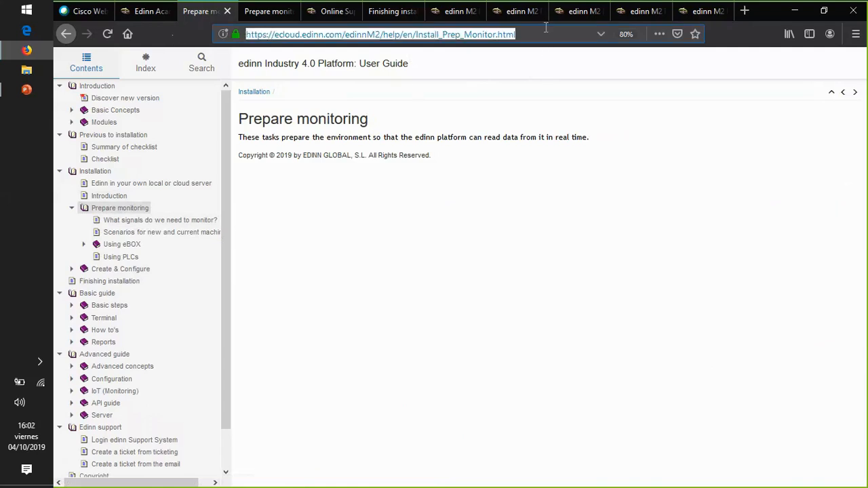
# - Read through "What signals do we need to monitor?" and open the "Scenarios for new and current machines" page
pyautogui.click(130, 222)
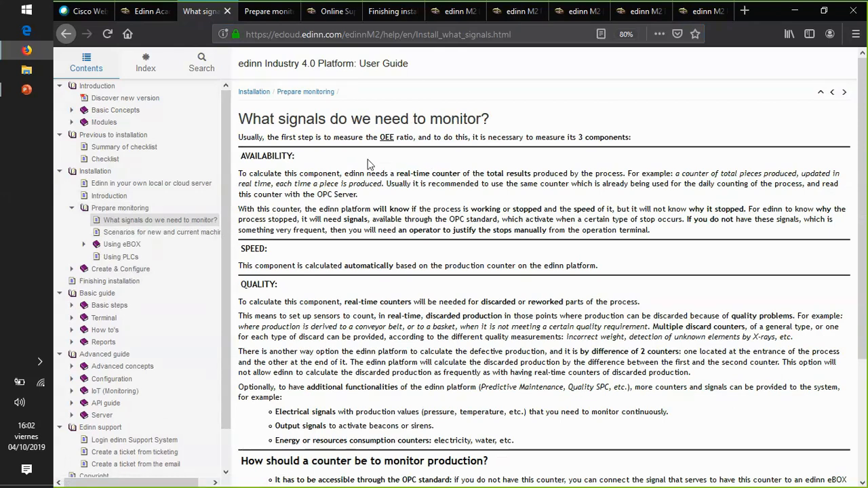
pyautogui.scroll(-5, 400, 204)
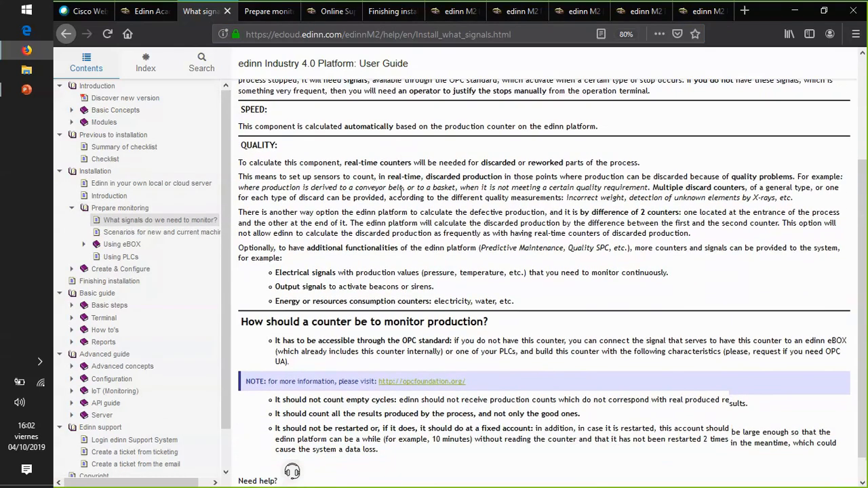
pyautogui.scroll(1, 409, 246)
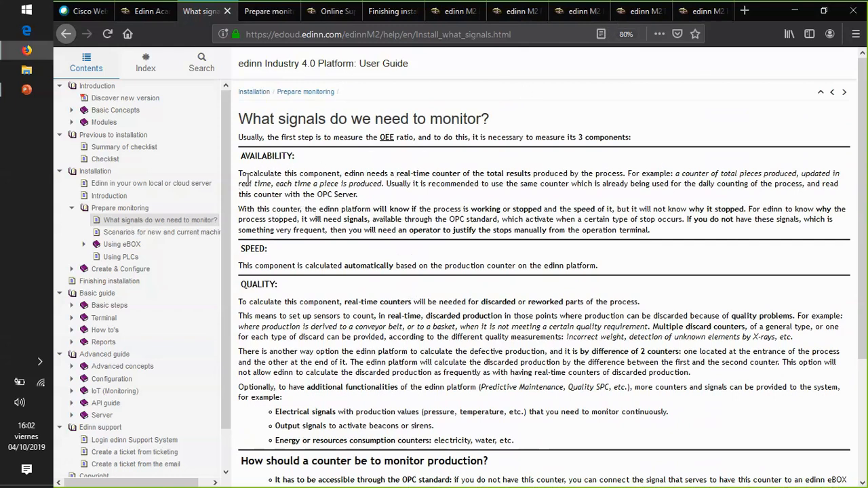
pyautogui.click(126, 235)
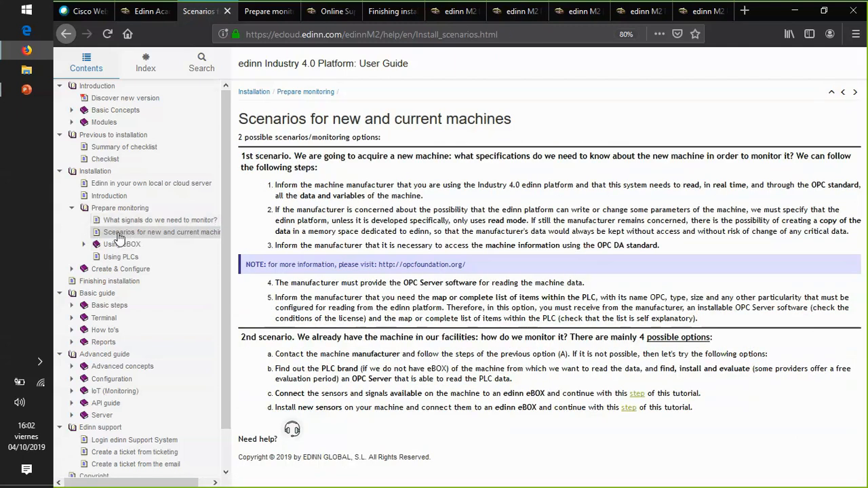
# - Expand the Using eBOX topic and read its Connect page from the basic connection down to the Outputs section
pyautogui.click(83, 245)
pyautogui.click(122, 245)
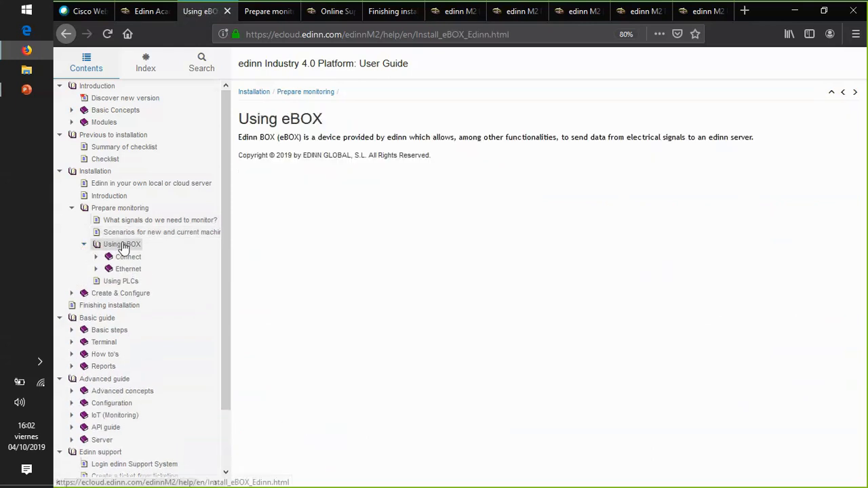
pyautogui.click(128, 258)
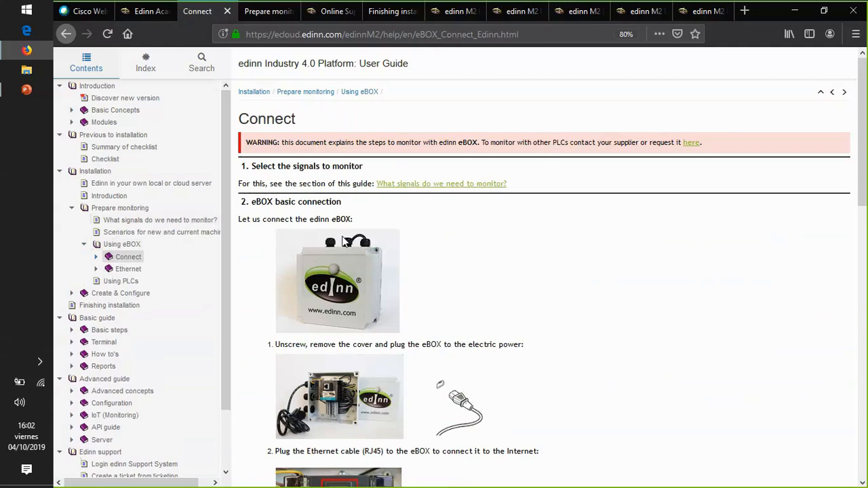
pyautogui.scroll(-5, 344, 241)
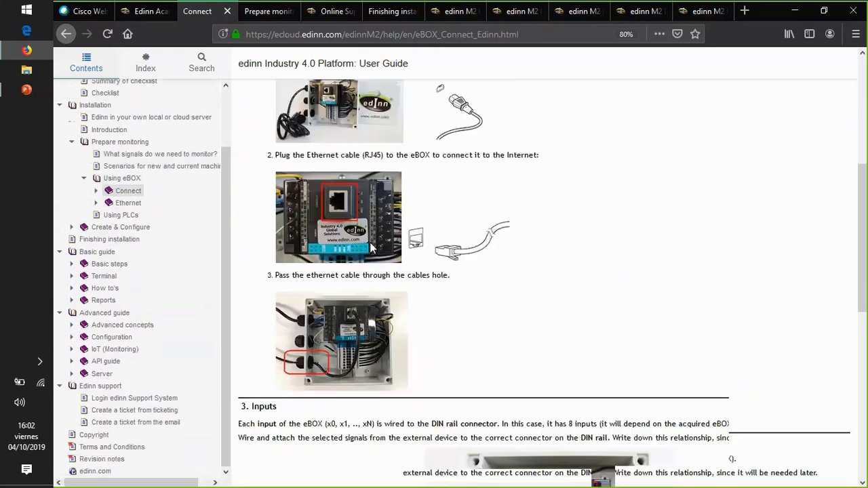
pyautogui.scroll(-5, 360, 248)
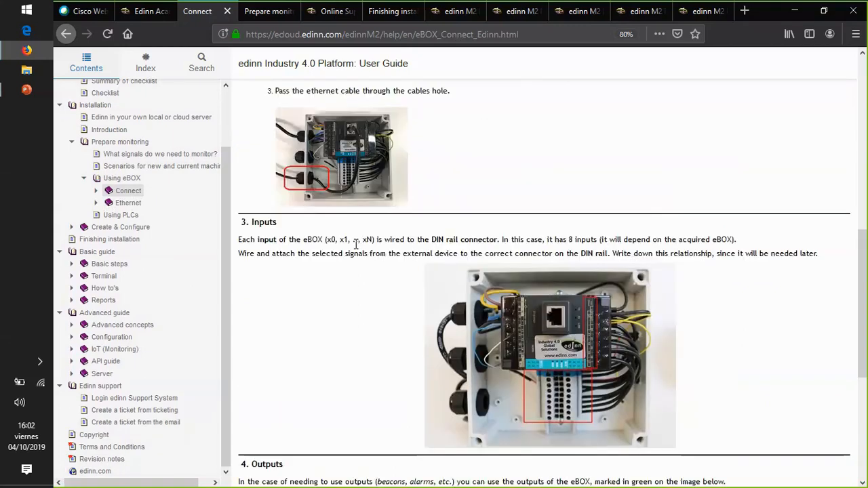
pyautogui.scroll(-3, 354, 250)
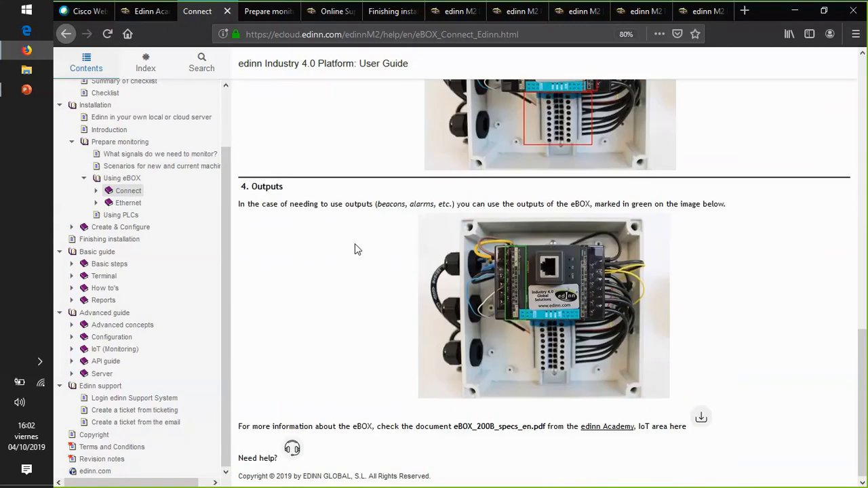
# - Expand the Connect topic and read through the "Input: sensor" wiring procedure
pyautogui.click(97, 191)
pyautogui.click(162, 205)
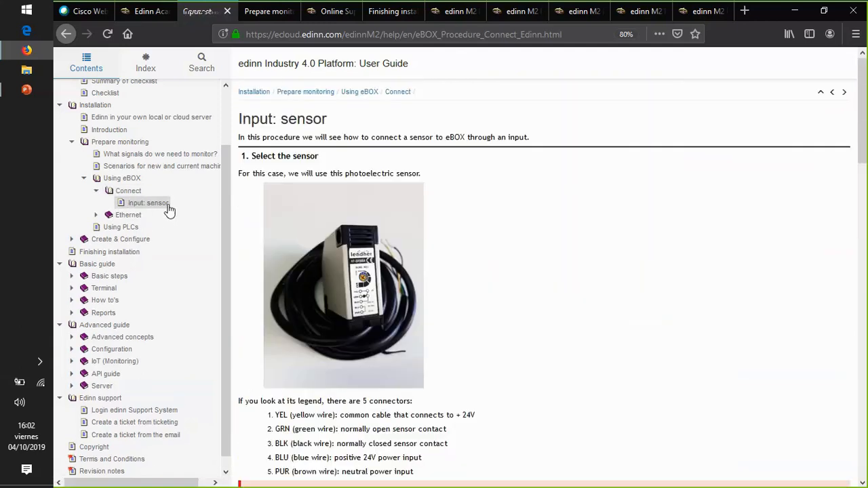
pyautogui.scroll(-15, 380, 219)
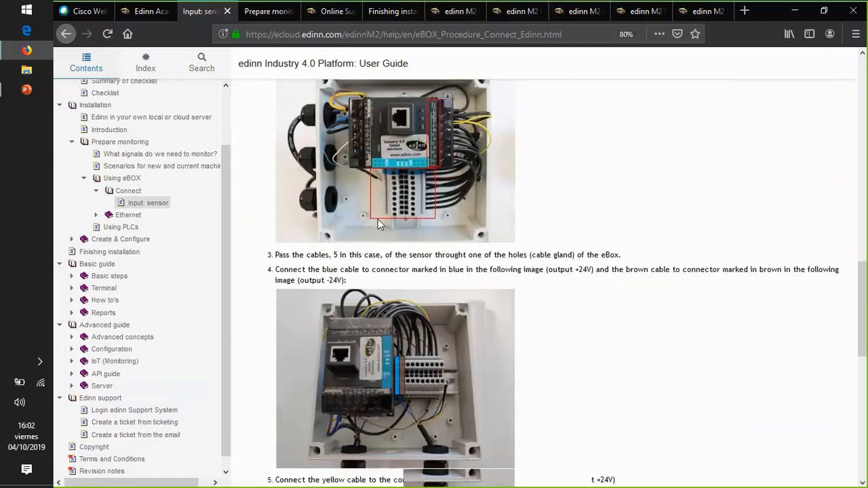
pyautogui.scroll(-5, 377, 220)
# - Expand the eBOX Ethernet topic and review its IP configuration and ping check instructions to the end of the page
pyautogui.click(97, 215)
pyautogui.click(132, 217)
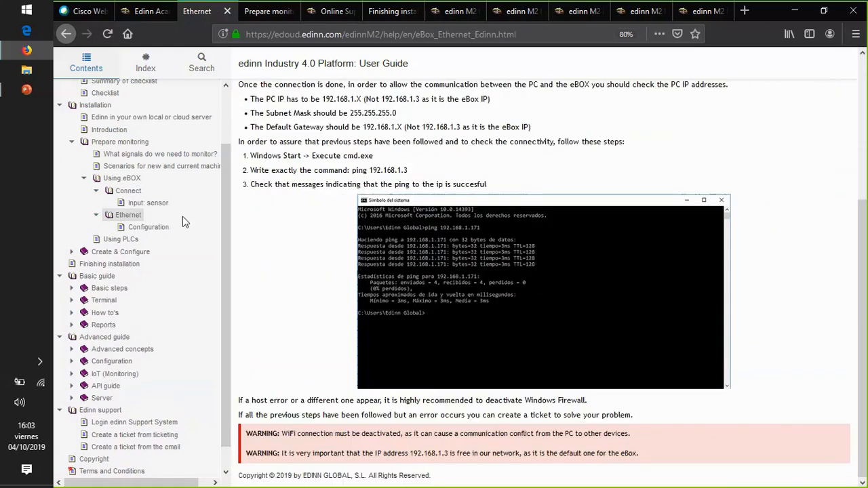
pyautogui.click(153, 227)
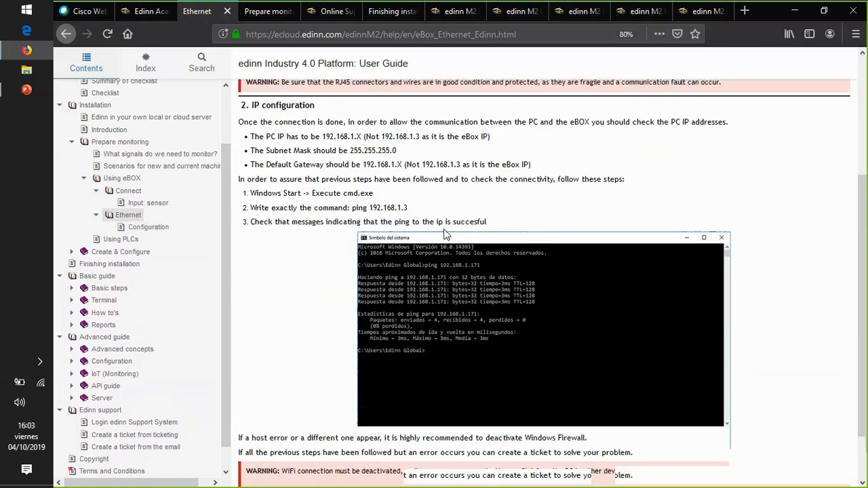
pyautogui.scroll(-1, 446, 234)
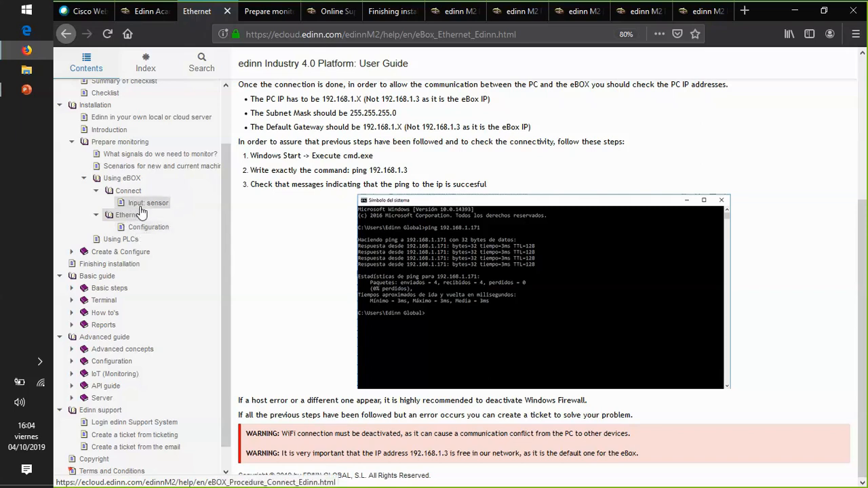
# - Revisit the "Input: sensor" procedure and look through the Ethernet Configuration page, including the adaptor Properties section
pyautogui.click(143, 203)
pyautogui.scroll(-10, 396, 229)
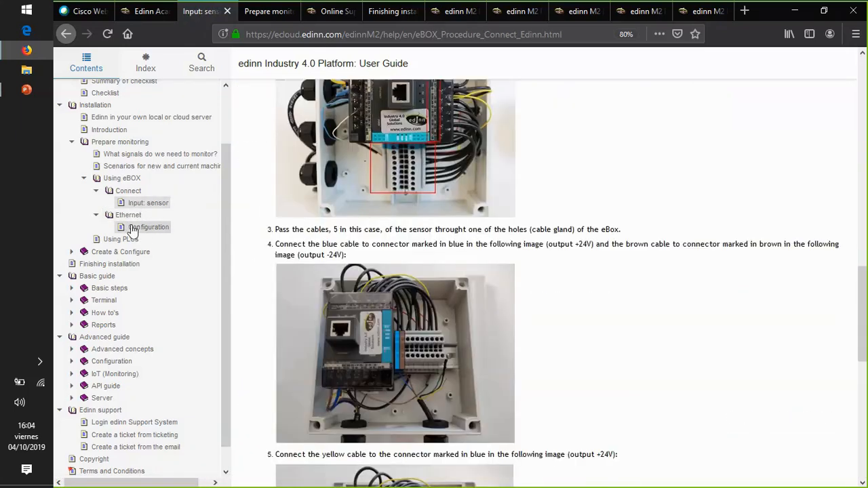
pyautogui.click(149, 227)
pyautogui.scroll(2, 361, 229)
pyautogui.scroll(-9, 361, 228)
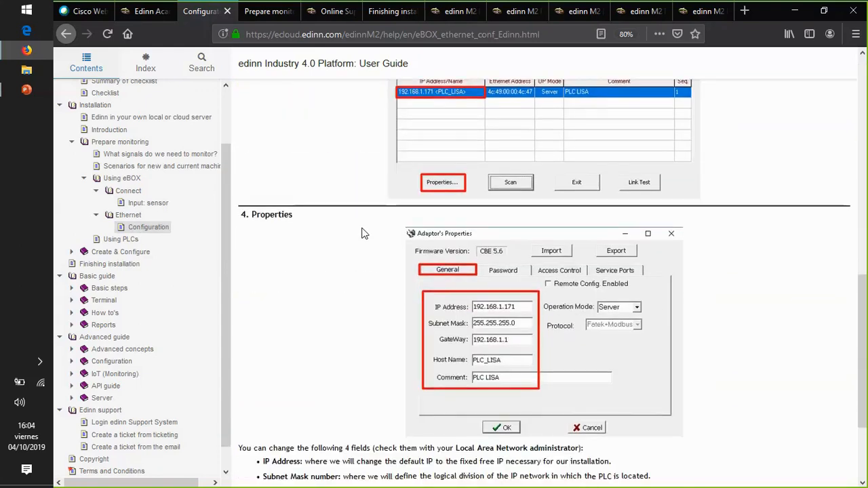
pyautogui.scroll(9, 362, 229)
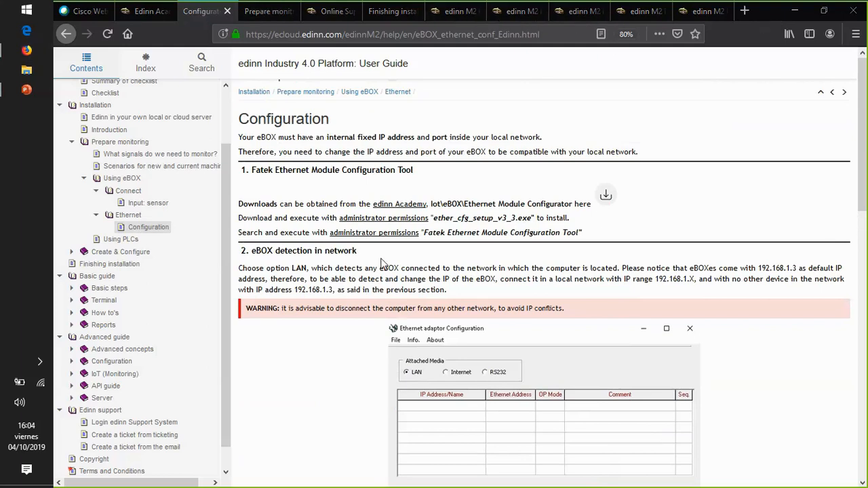
# - Compare the Create & Configure and Prepare monitoring overview pages, ending on Create & Configure
pyautogui.click(112, 253)
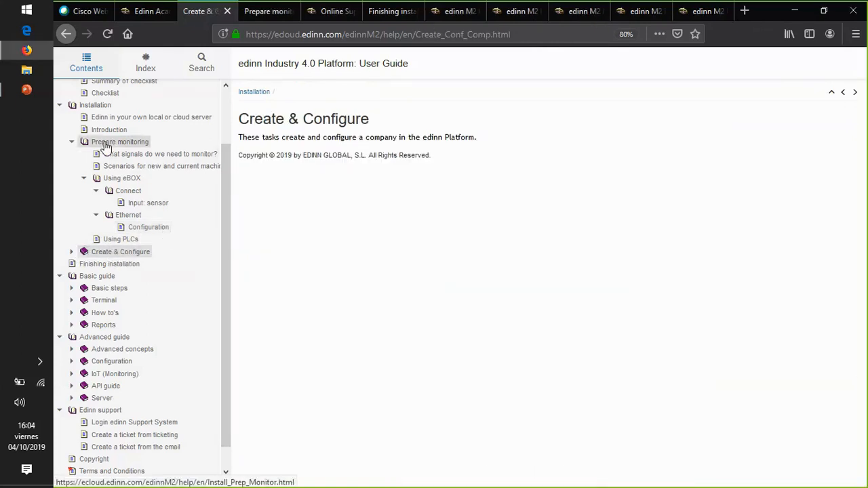
pyautogui.click(116, 141)
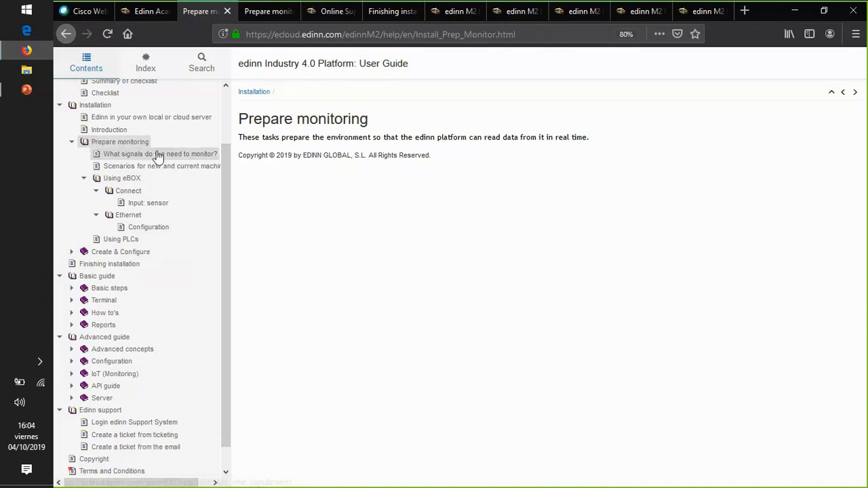
pyautogui.click(107, 255)
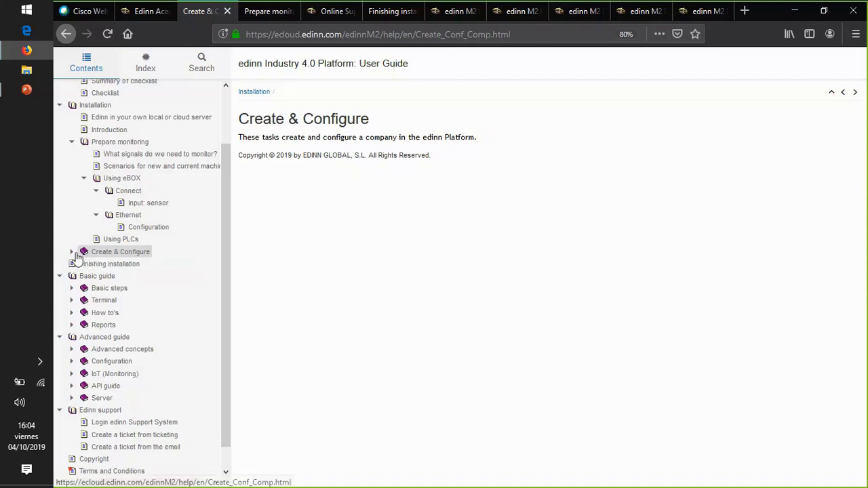
# - Expand Create & Configure down to Edinn Cloud Server and view the "Using edinn OPC Bridge" page
pyautogui.click(71, 252)
pyautogui.click(143, 269)
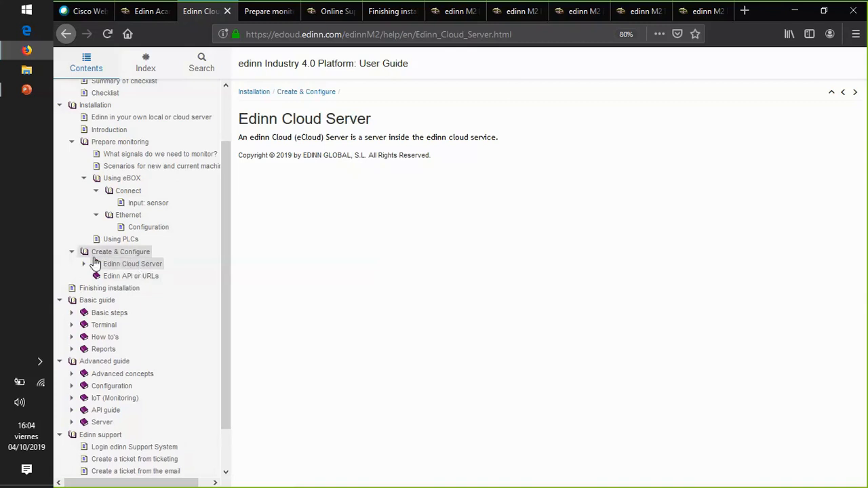
pyautogui.click(143, 269)
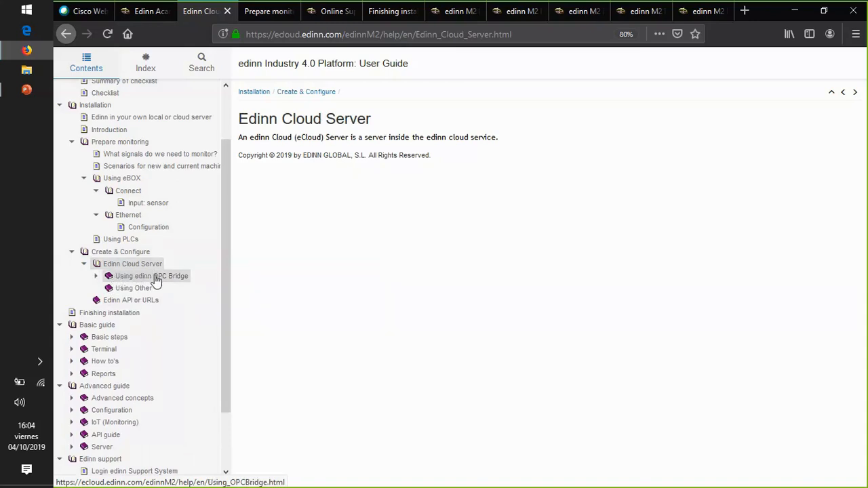
pyautogui.click(98, 276)
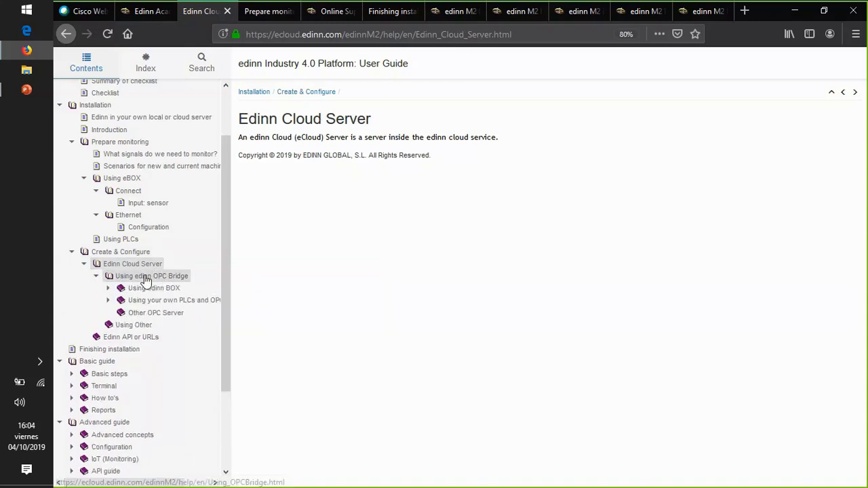
pyautogui.click(161, 278)
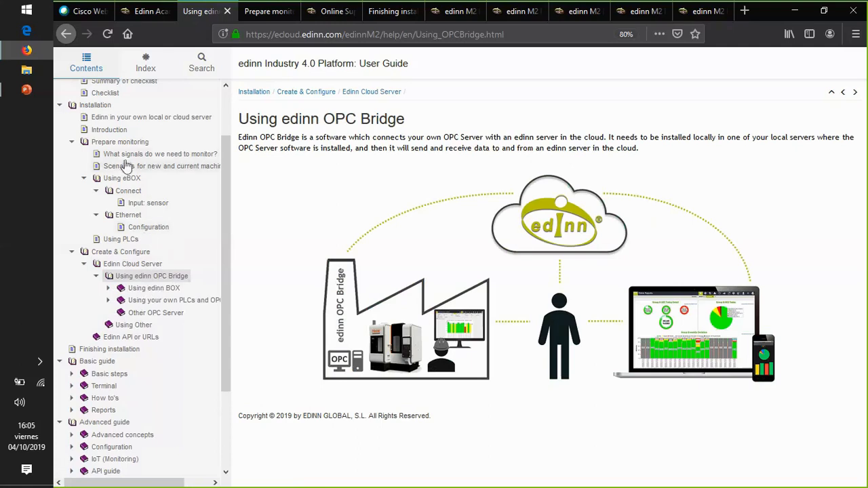
# - Go back through the Prepare monitoring, Introduction and Installation pages and open the "Previous to installation" section
pyautogui.click(119, 142)
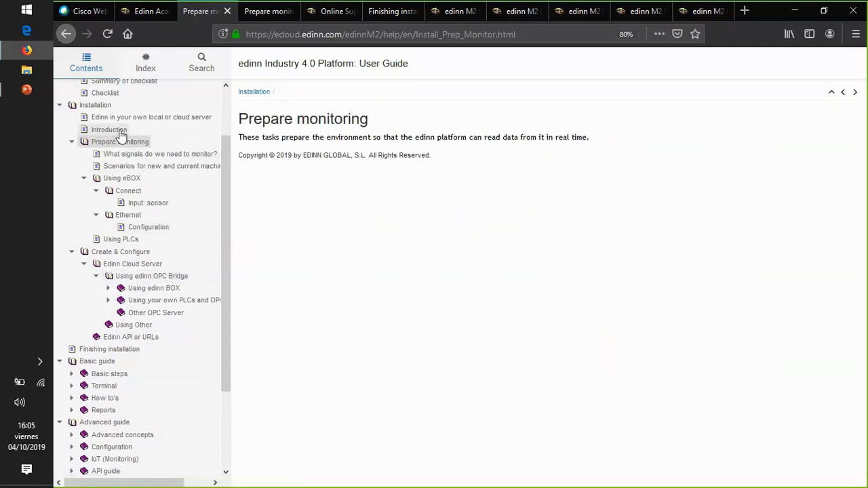
pyautogui.click(115, 130)
pyautogui.click(96, 106)
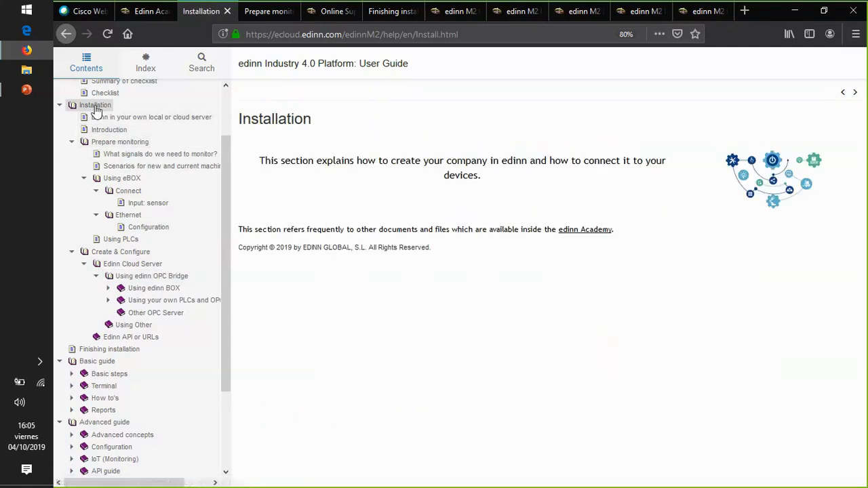
pyautogui.scroll(2, 173, 142)
pyautogui.click(101, 136)
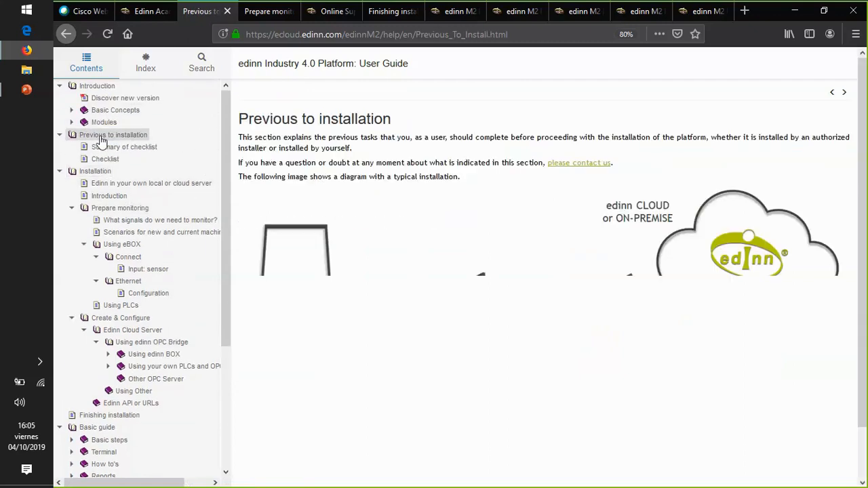
# - View the typical installation diagram and the "Using edinn OPC Bridge" page, then open the Introduction under "Using edinn BOX"
pyautogui.scroll(-1, 576, 258)
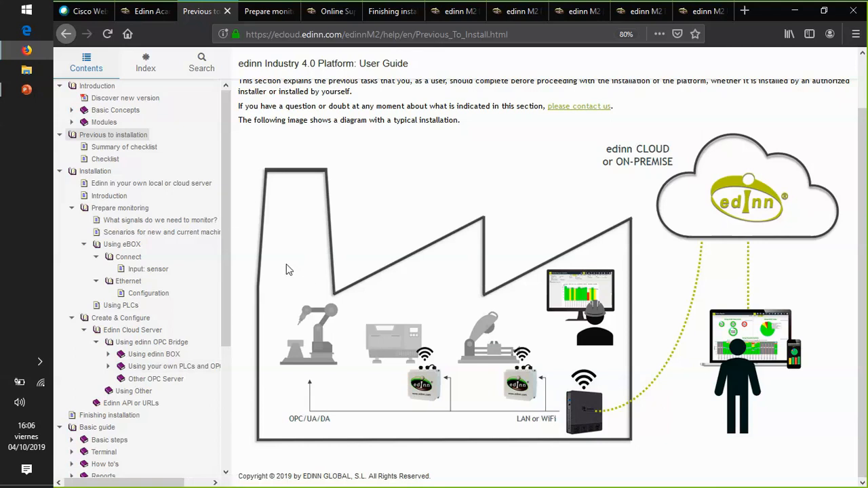
pyautogui.click(133, 345)
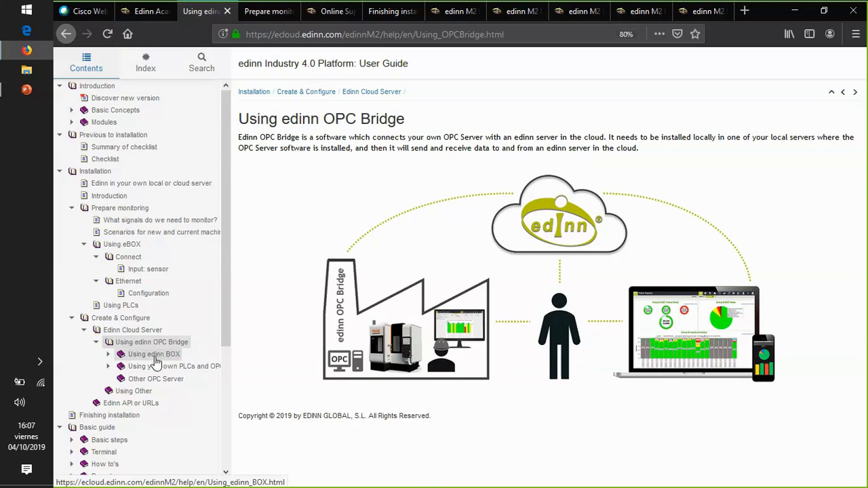
pyautogui.moveTo(225, 324); pyautogui.dragTo(224, 362)
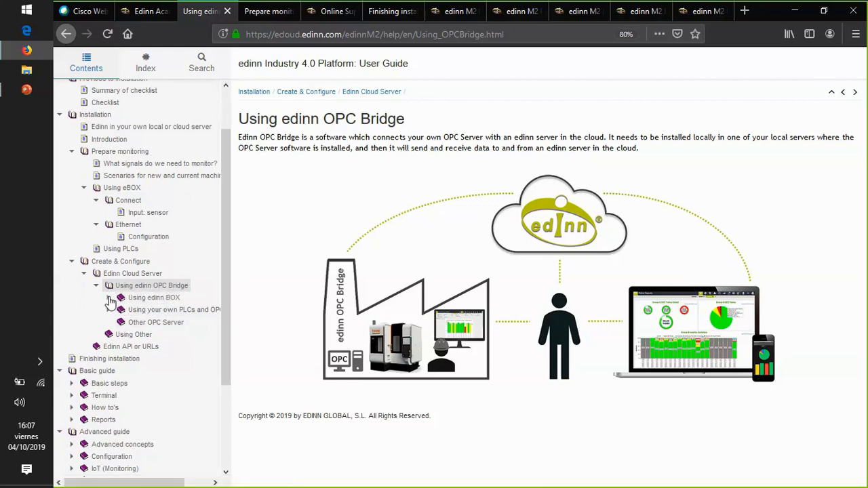
pyautogui.click(109, 298)
pyautogui.click(157, 309)
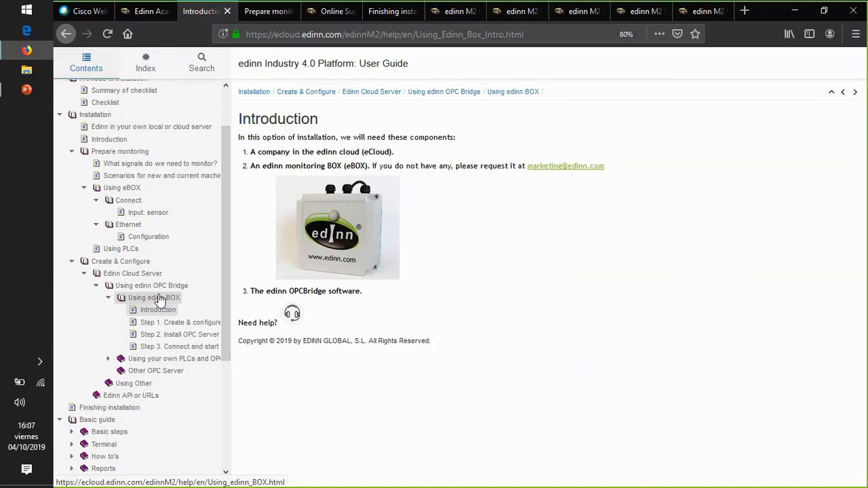
# - Expand "Using your own PLCs and OPC Server" and open its Introduction page at 90% zoom
pyautogui.click(158, 361)
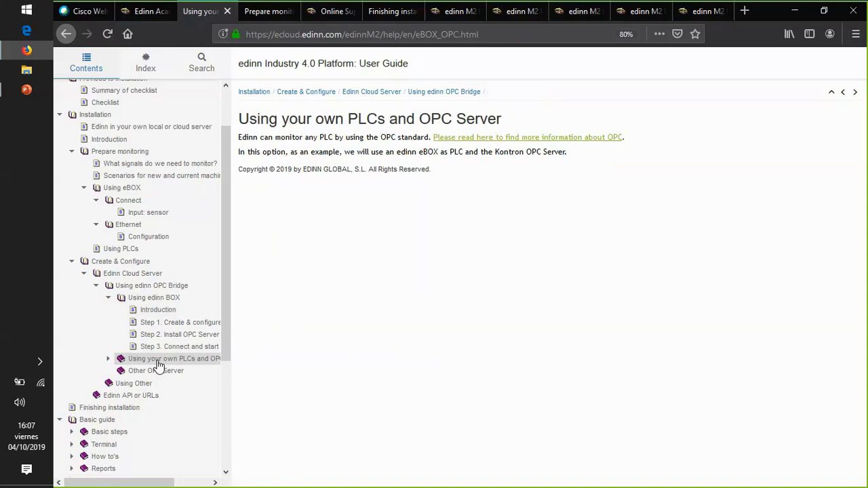
pyautogui.click(108, 358)
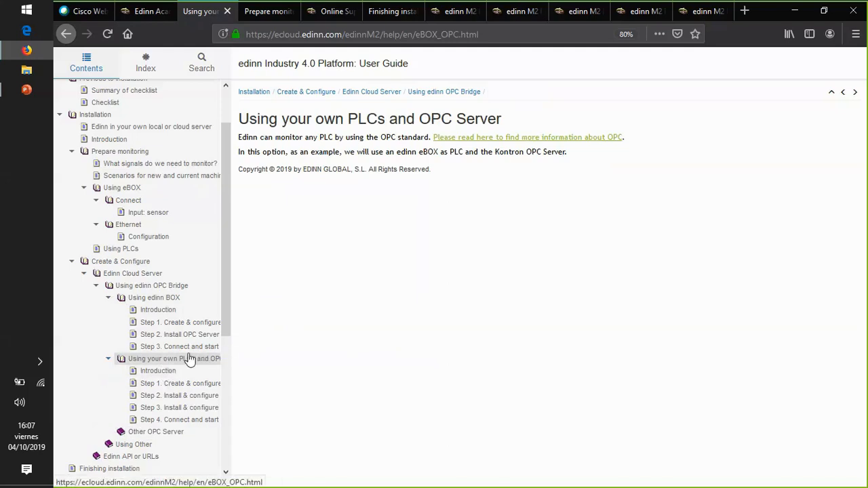
pyautogui.hotkey('ctrl', '+')
pyautogui.scroll(-3, 240, 313)
pyautogui.click(175, 303)
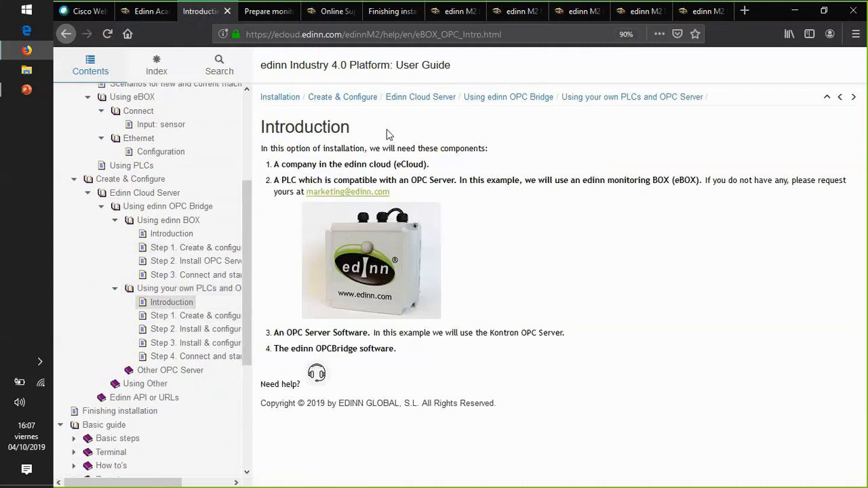
# - Highlight the required components on the Introduction page: the eCloud company, the OPC-compatible PLC and the edinn OPCBridge software
pyautogui.moveTo(453, 166); pyautogui.dragTo(278, 166)
pyautogui.moveTo(405, 195); pyautogui.dragTo(274, 180)
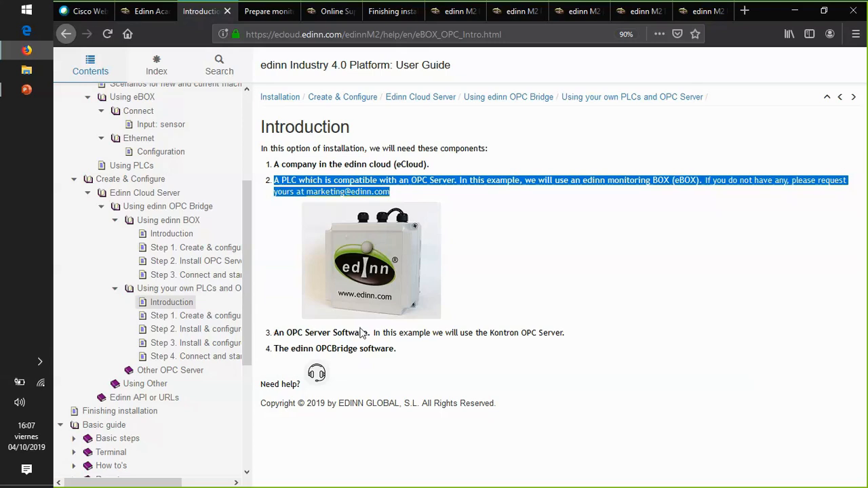
pyautogui.moveTo(407, 352); pyautogui.dragTo(273, 351)
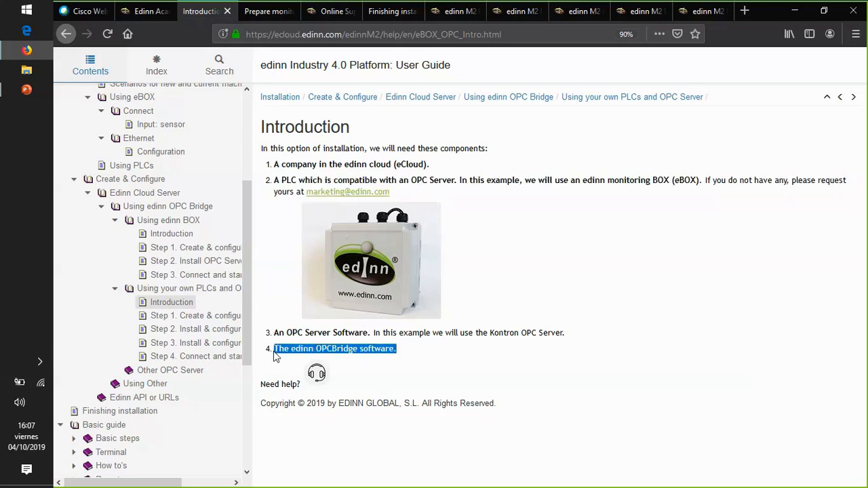
# - Open "Step 1. Create & configure company" and follow its link to the company registration form, ready at the payment code field
pyautogui.click(177, 318)
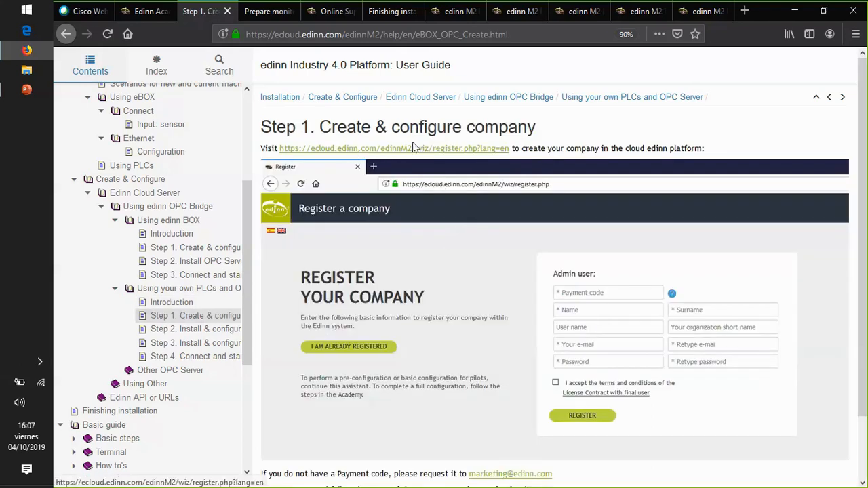
pyautogui.click(435, 154)
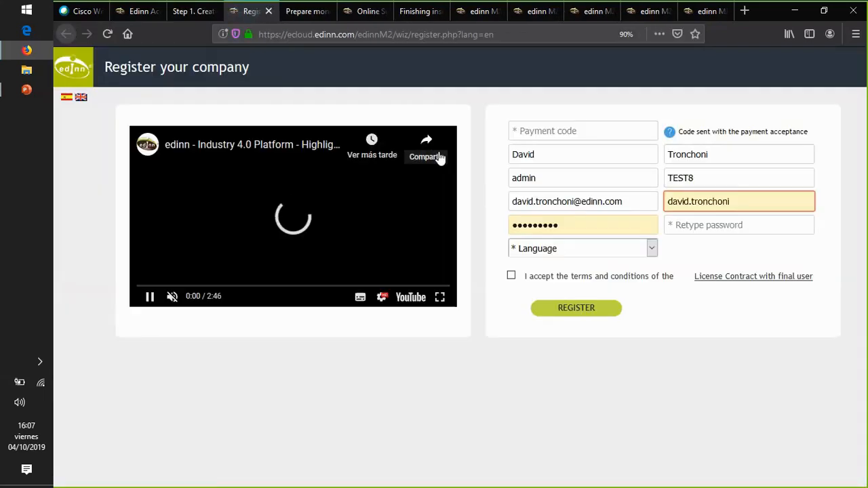
pyautogui.click(555, 132)
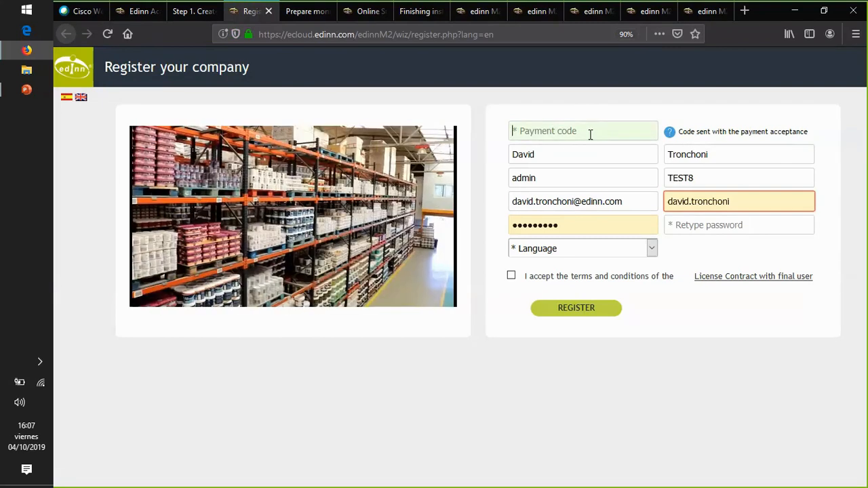
# - Load edinn.com/online in a new browser tab and return to the company registration form
pyautogui.click(744, 11)
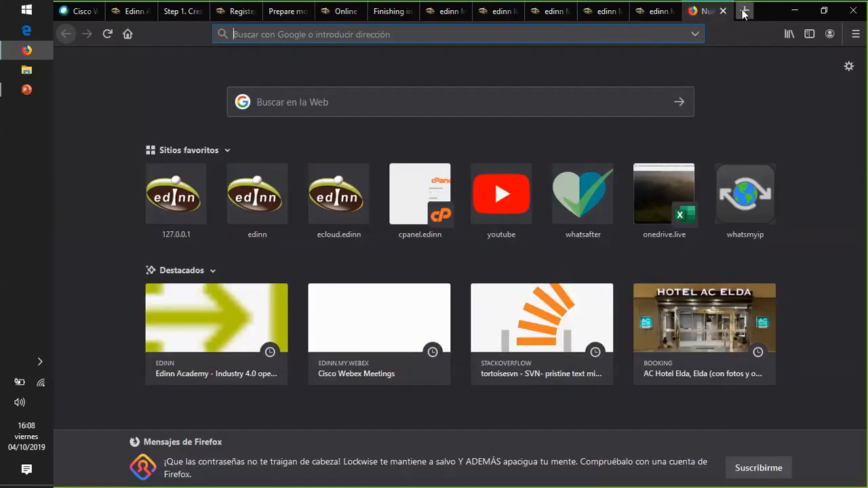
pyautogui.write('edinn.com/online/')
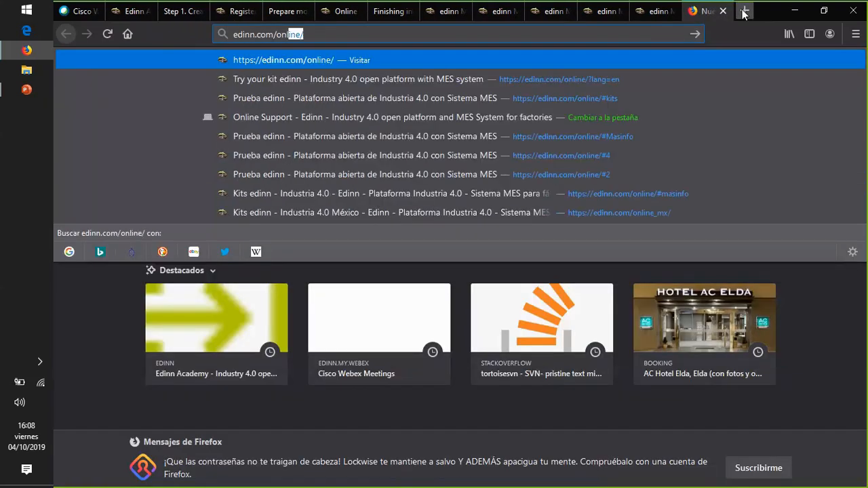
pyautogui.press('Return')
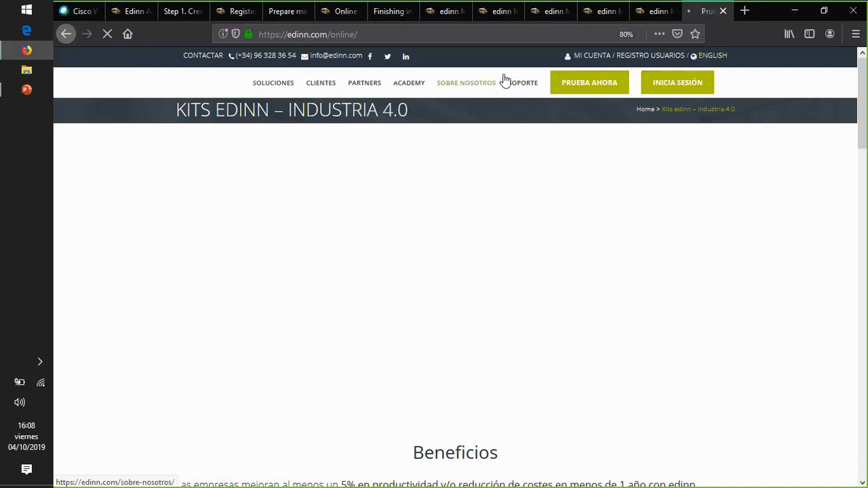
pyautogui.click(655, 13)
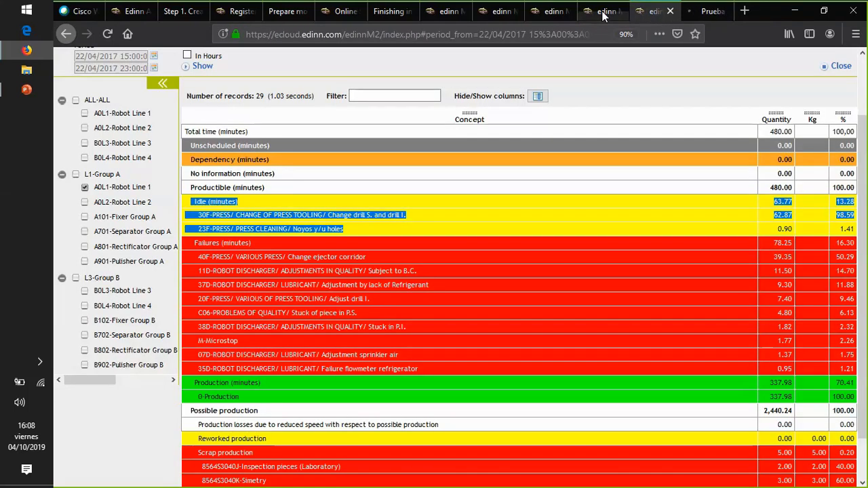
pyautogui.click(605, 14)
pyautogui.click(548, 14)
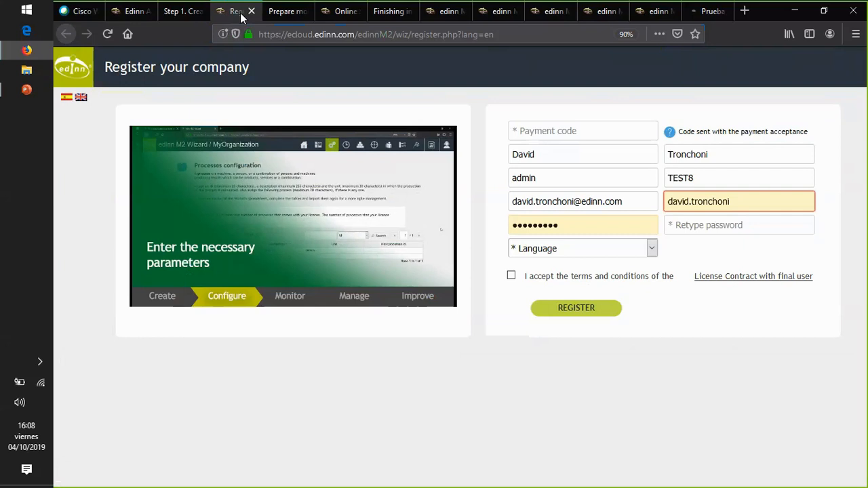
pyautogui.click(242, 12)
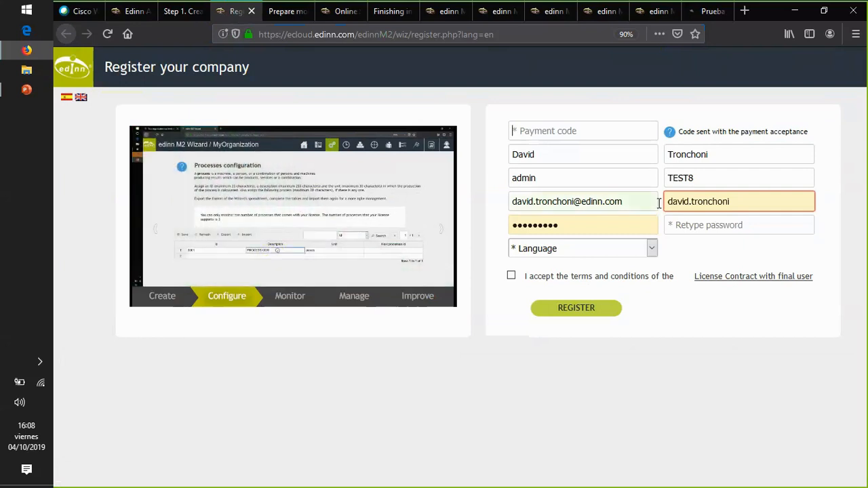
# - Enter the payment code and set the organization short name to TEST1 in the registration form
pyautogui.write('1')
pyautogui.press('Tab')
pyautogui.press('Tab')
pyautogui.press('Tab')
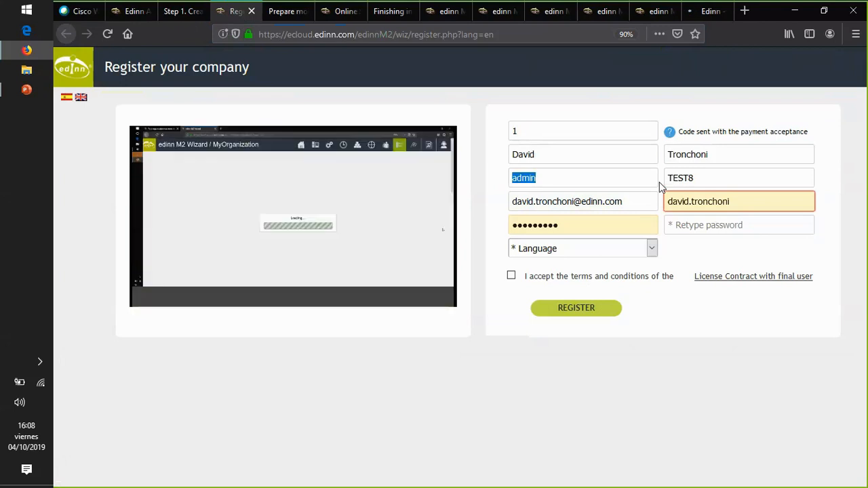
pyautogui.press('Tab')
pyautogui.write('TEST1')
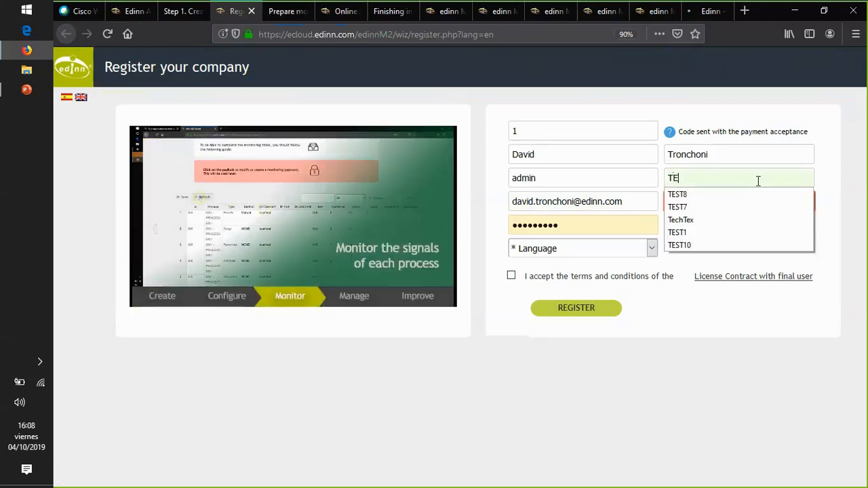
pyautogui.press('Tab')
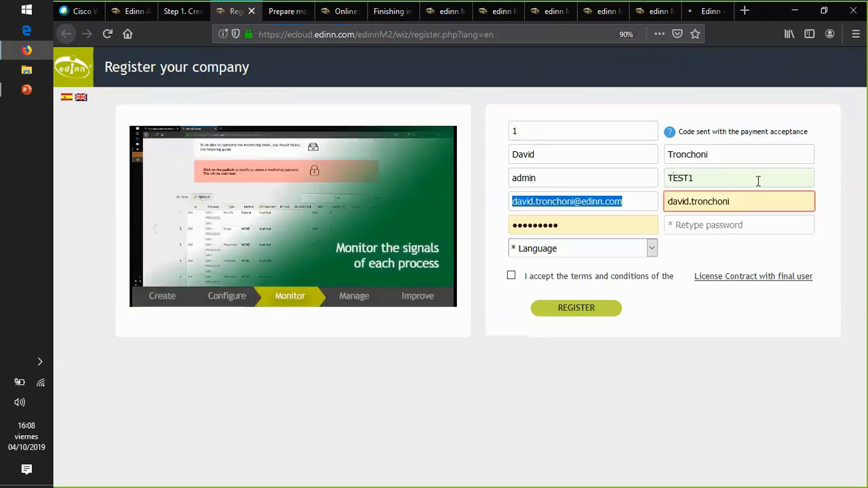
# - Fill in the retyped e-mail and enter the account password in both password fields
pyautogui.press('Tab')
pyautogui.hotkey('ctrl', 'v')
pyautogui.press('Tab')
pyautogui.write('1')
pyautogui.press('Tab')
pyautogui.write('1')
pyautogui.press('Tab')
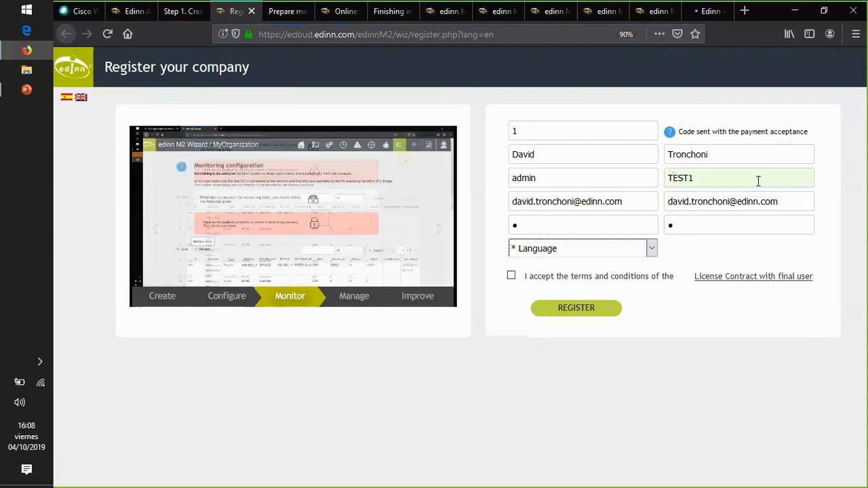
pyautogui.moveTo(555, 229); pyautogui.dragTo(497, 227)
pyautogui.press('Tab')
# - Set the language to English, accept the license terms and submit the company registration
pyautogui.click(549, 252)
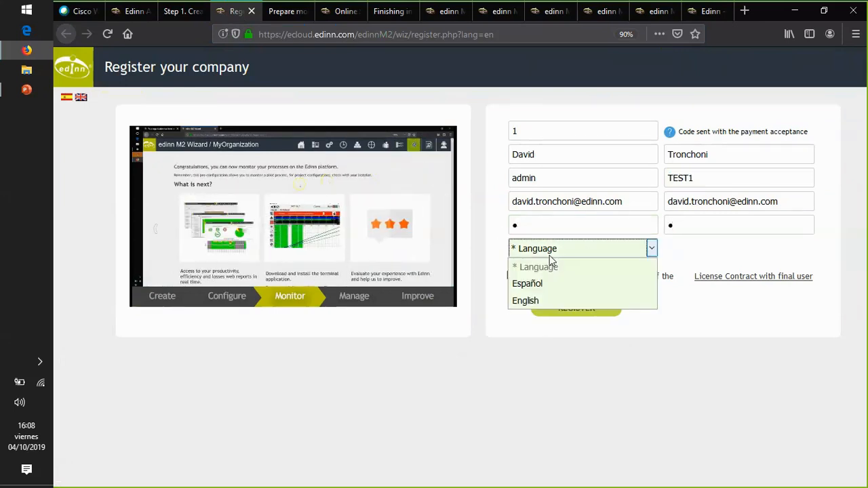
pyautogui.click(544, 300)
pyautogui.click(512, 278)
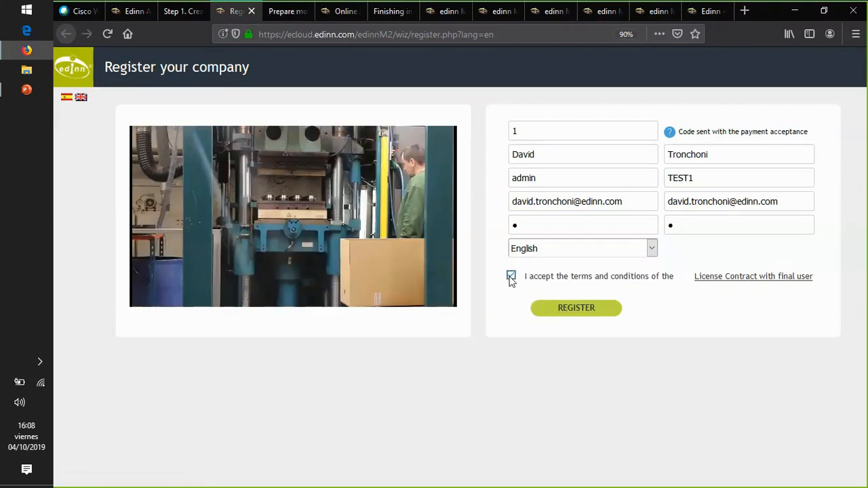
pyautogui.click(577, 308)
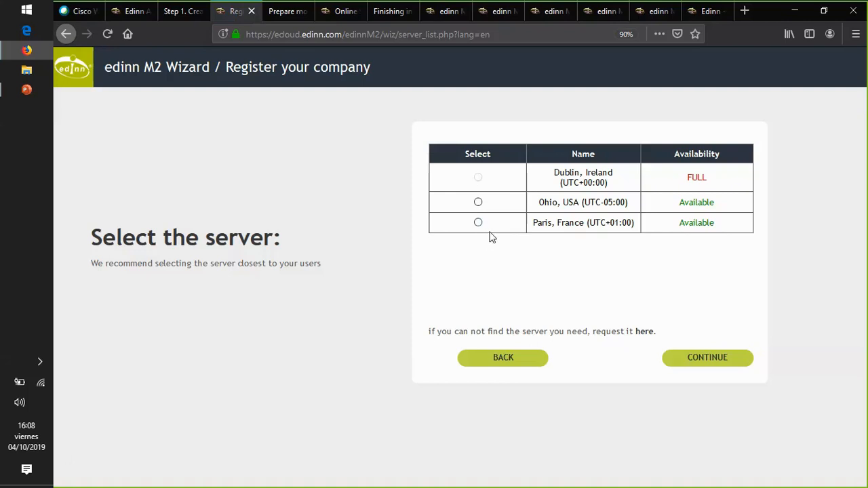
# - Choose the Paris, France (UTC+01:00) server for the company and continue to create the organization
pyautogui.moveTo(635, 224); pyautogui.dragTo(586, 224)
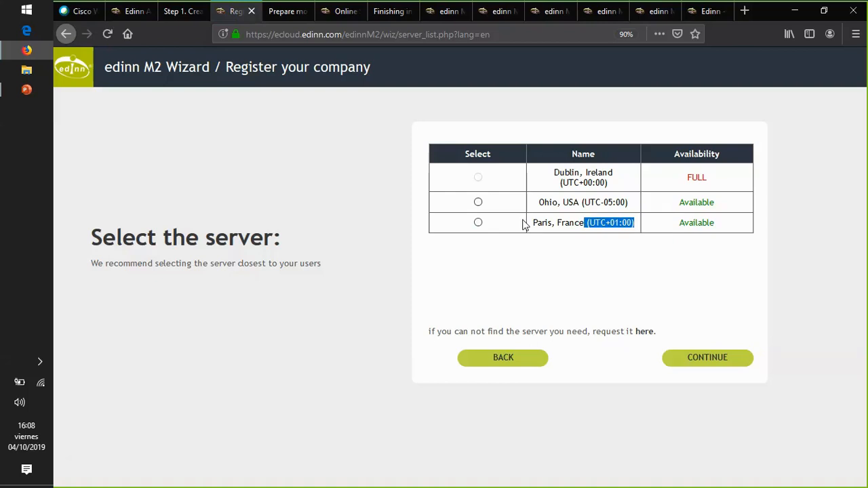
pyautogui.click(478, 222)
pyautogui.click(620, 18)
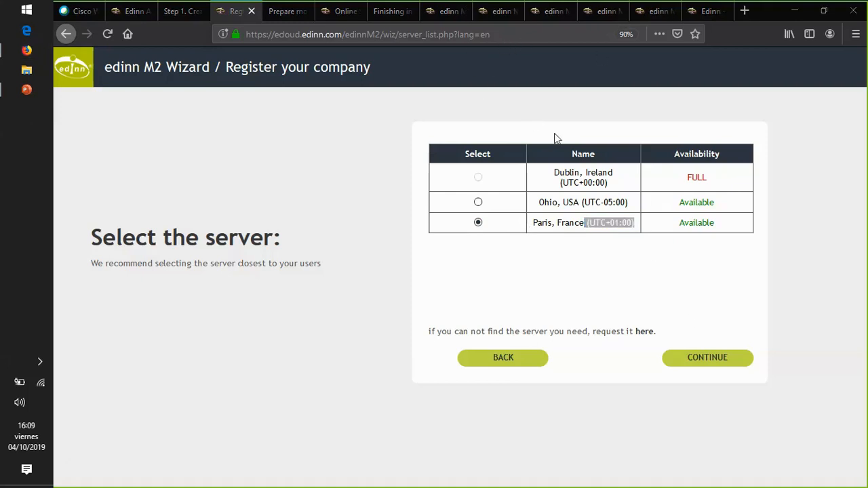
pyautogui.click(502, 298)
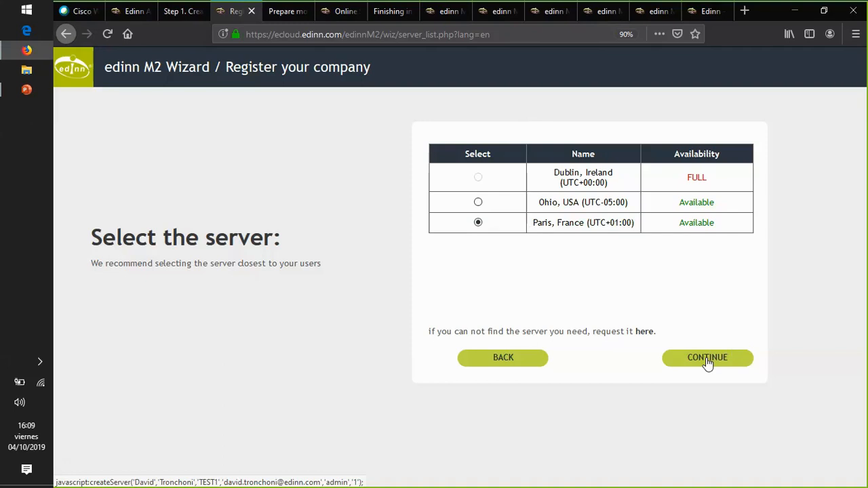
pyautogui.click(707, 359)
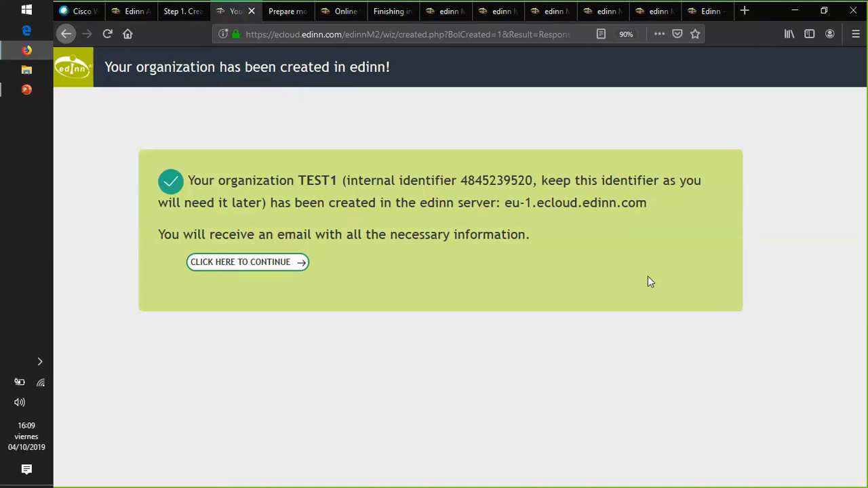
# - Highlight the new organization's internal identifier and server address, then continue to the edinn M2 Wizard login and focus its user field
pyautogui.doubleClick(500, 180)
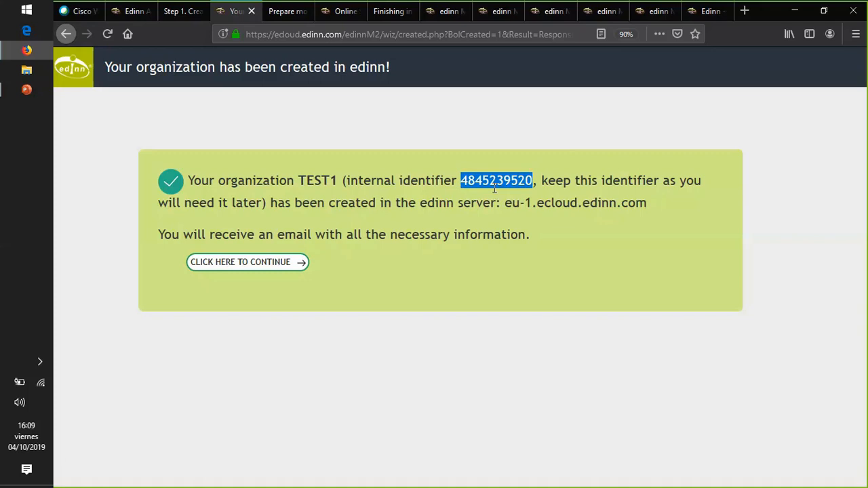
pyautogui.moveTo(656, 204); pyautogui.dragTo(506, 204)
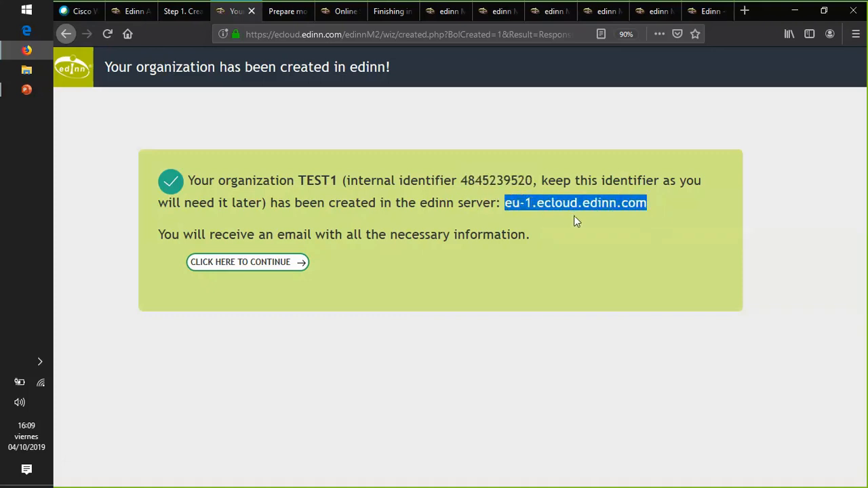
pyautogui.click(244, 265)
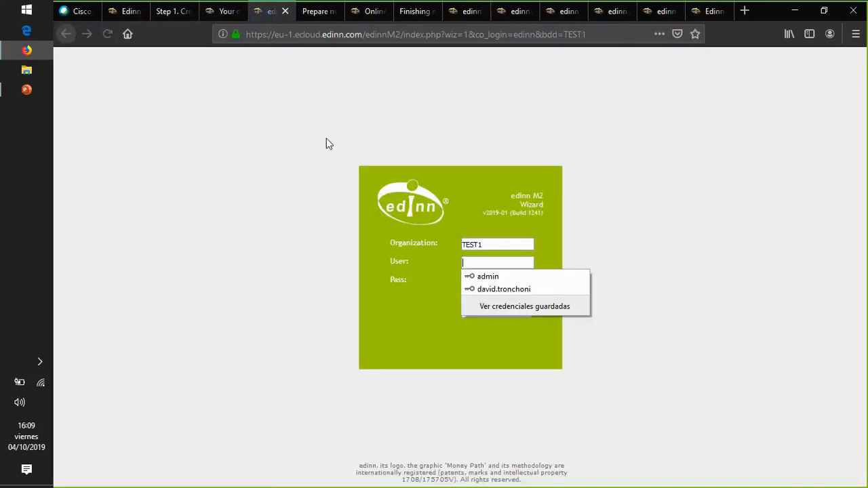
pyautogui.click(493, 245)
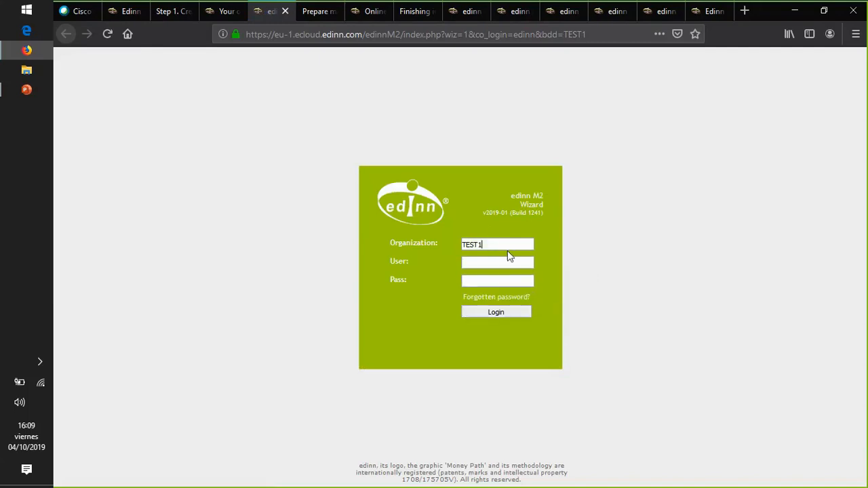
pyautogui.click(471, 264)
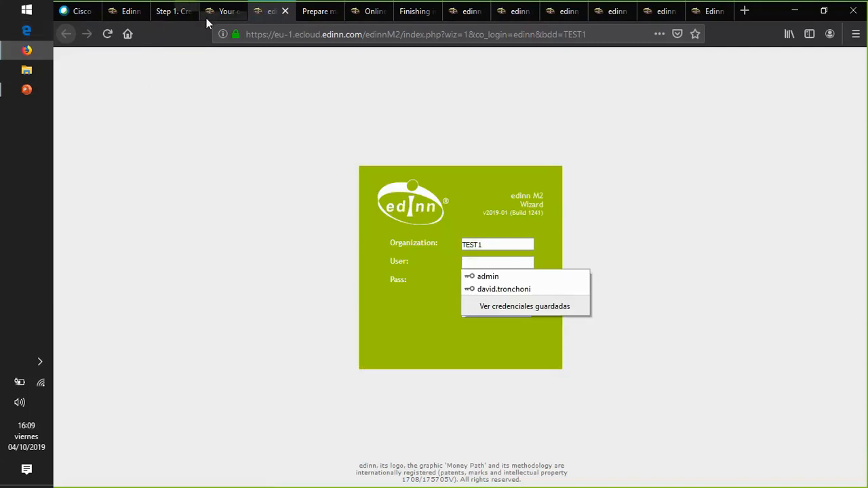
# - In the User Guide's Prepare monitoring tab, expand Create & Configure and Edinn Cloud Server and open the Edinn Cloud Server page
pyautogui.click(317, 14)
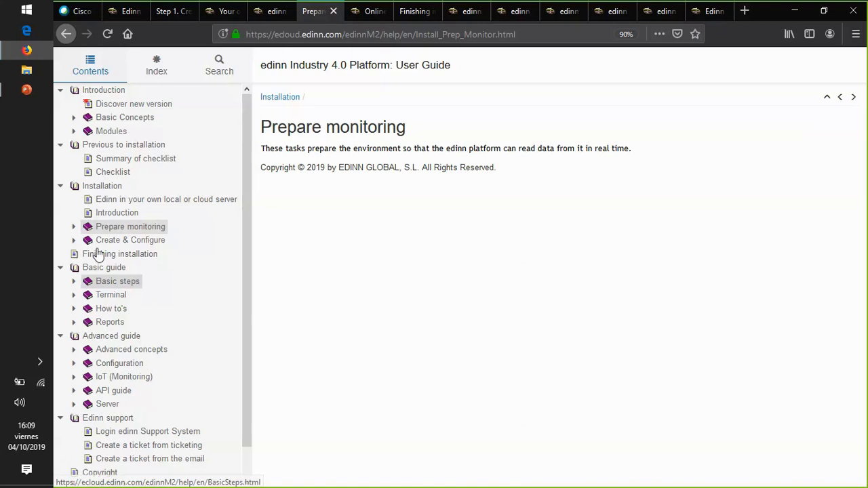
pyautogui.click(73, 240)
pyautogui.click(137, 255)
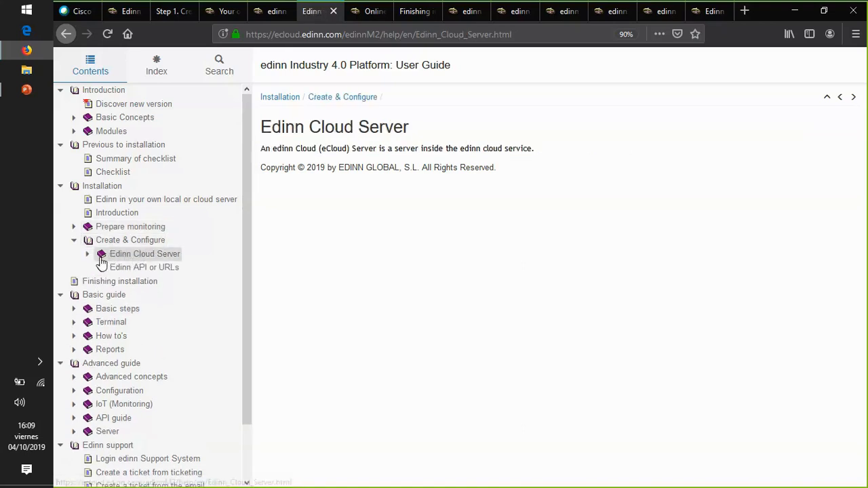
pyautogui.click(87, 253)
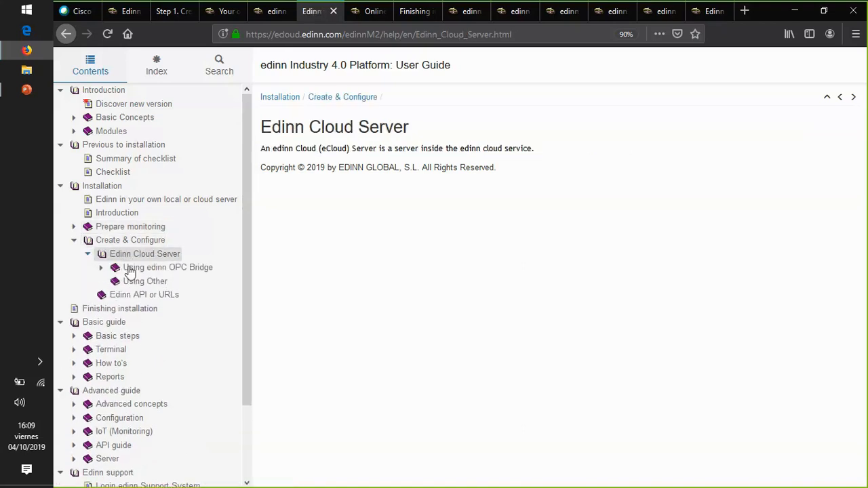
# - Close the surplus browser tabs that follow the TEST1 edinn M2 Wizard login tab
pyautogui.click(618, 11)
pyautogui.click(626, 11)
pyautogui.click(626, 12)
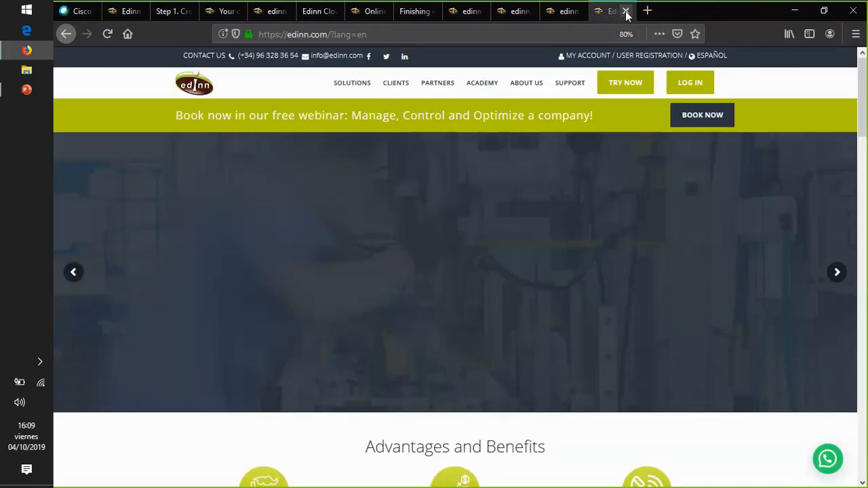
pyautogui.click(626, 11)
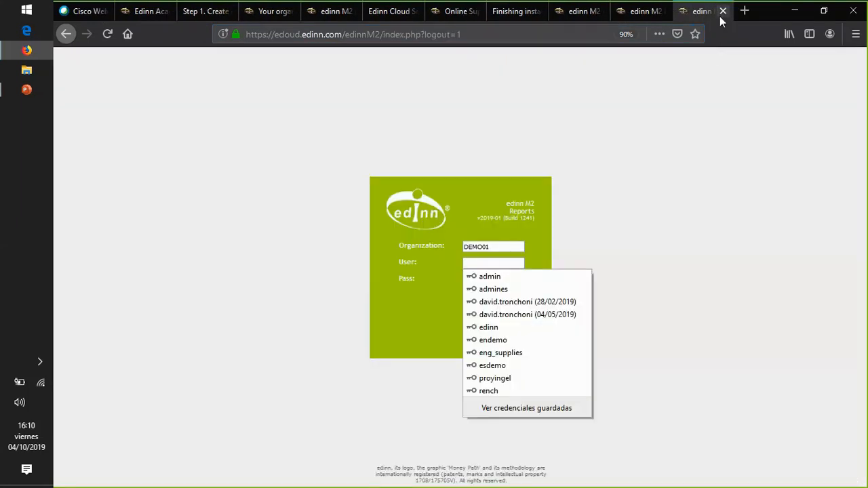
pyautogui.click(723, 12)
pyautogui.click(723, 12)
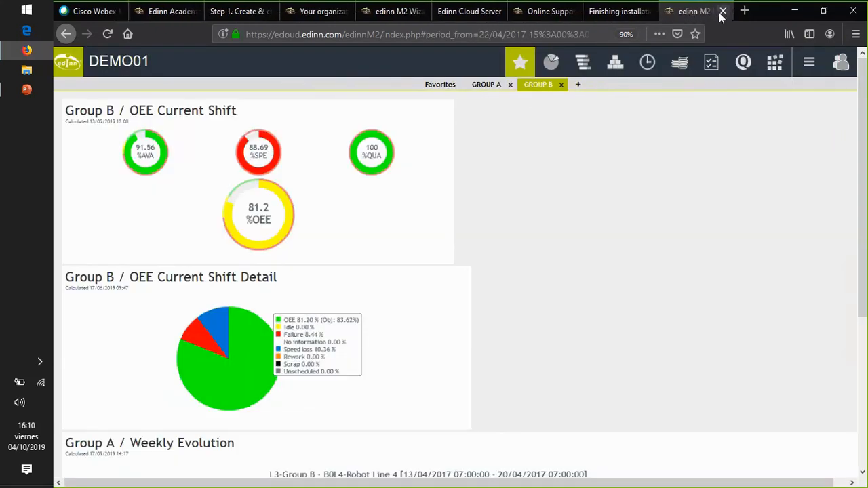
pyautogui.click(723, 11)
pyautogui.click(723, 11)
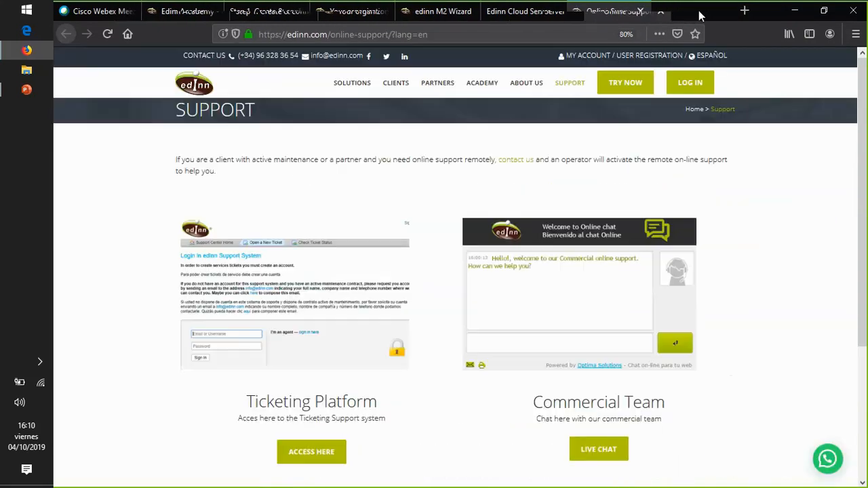
pyautogui.click(723, 11)
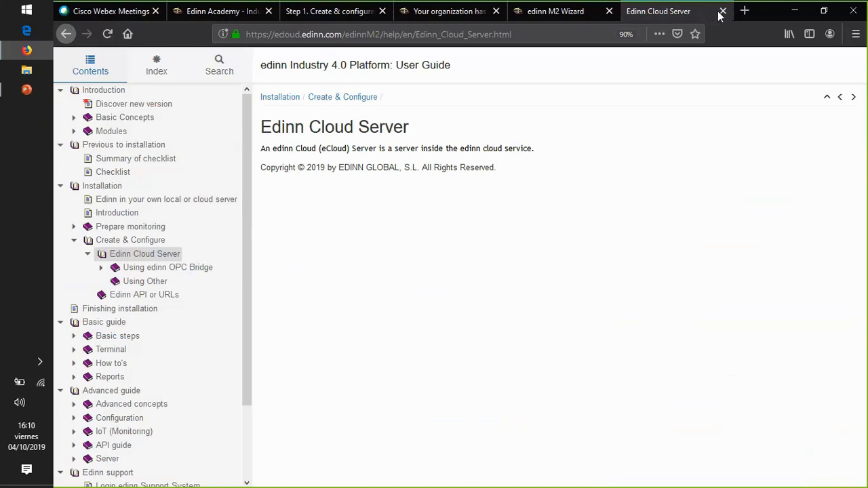
pyautogui.click(722, 11)
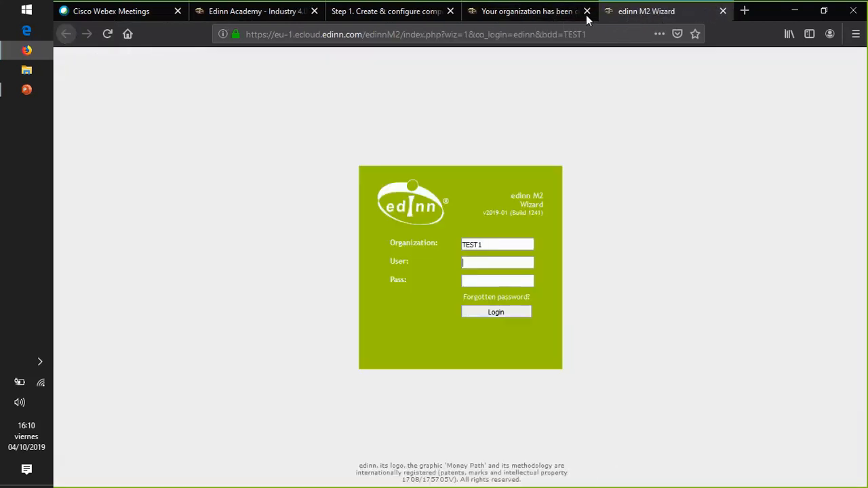
# - Go back to the User Guide's "Step 1. Create & configure company" page and view its closing instructions
pyautogui.click(552, 14)
pyautogui.click(382, 14)
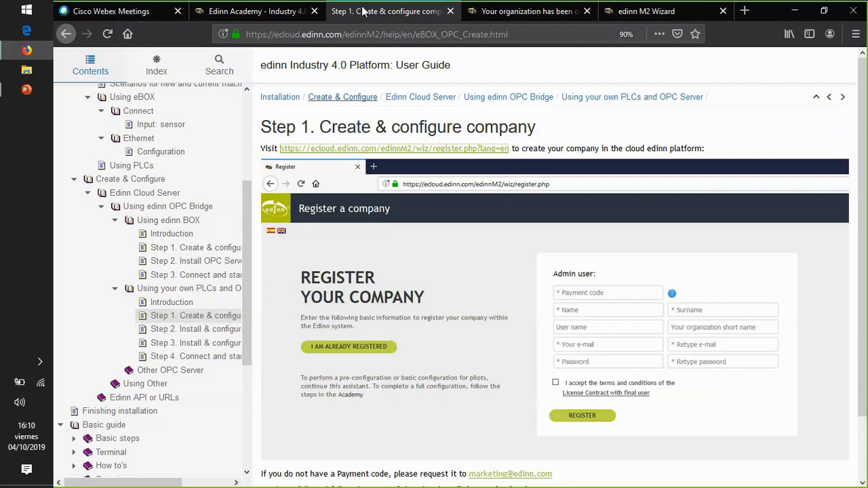
pyautogui.click(257, 15)
pyautogui.click(380, 12)
pyautogui.scroll(-2, 488, 184)
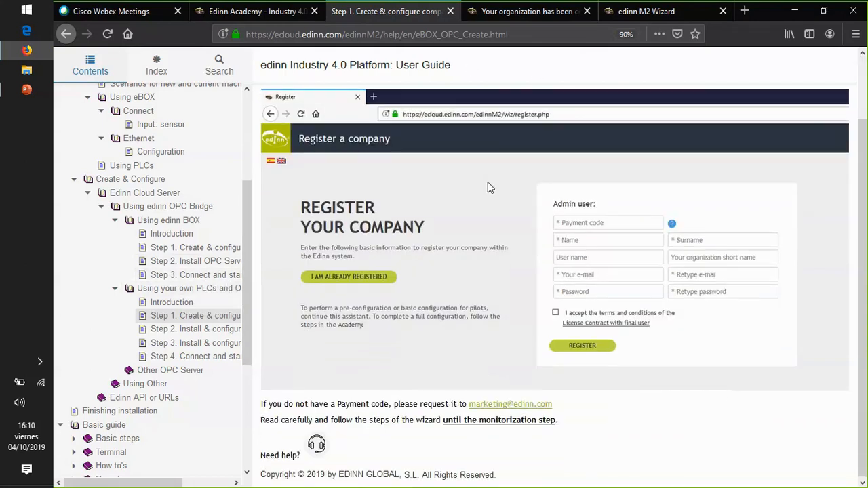
# - Compare the Step 1 and Step 2 pages under Using your own PLCs, ending on "Step 2. Install & configure OPC Server"
pyautogui.click(197, 329)
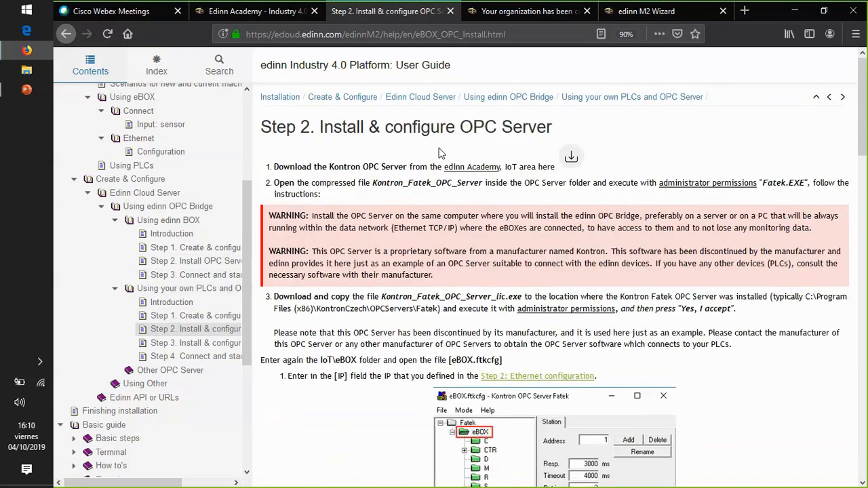
pyautogui.click(197, 316)
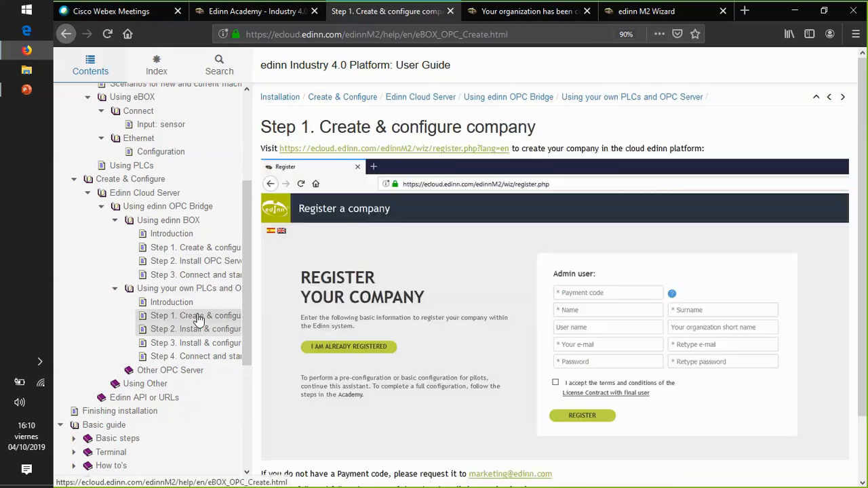
pyautogui.scroll(-2, 513, 221)
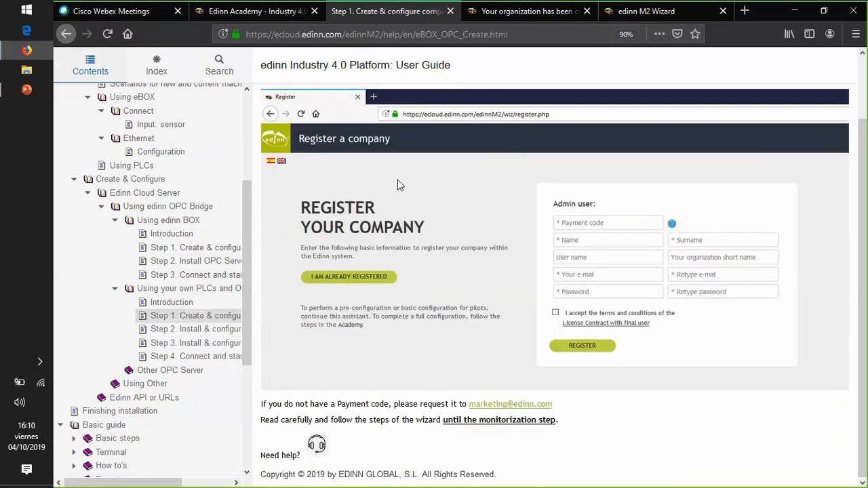
pyautogui.click(197, 330)
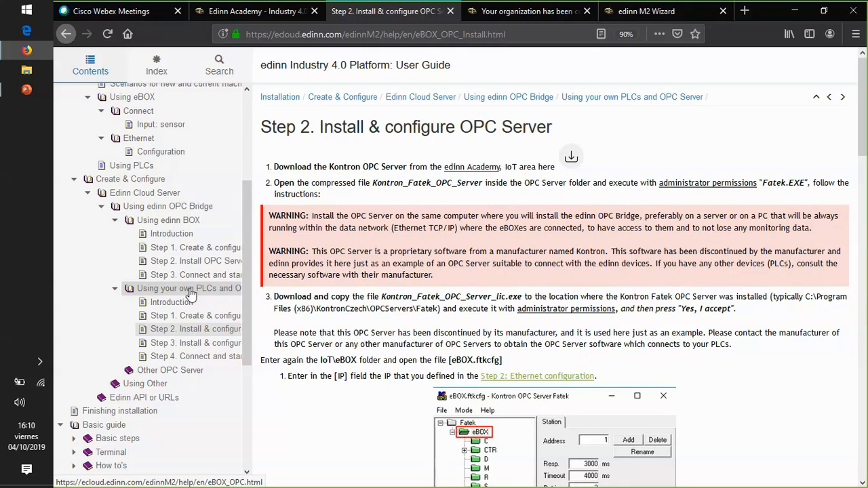
# - Launch KONTRON FATEK as administrator, accept its licence information and open the DEMO.ftkcfg configuration
pyautogui.click(25, 9)
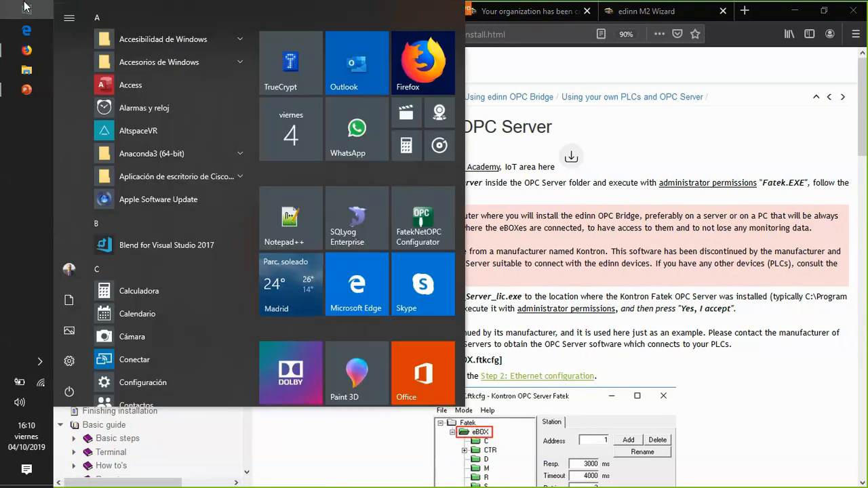
pyautogui.write('kon')
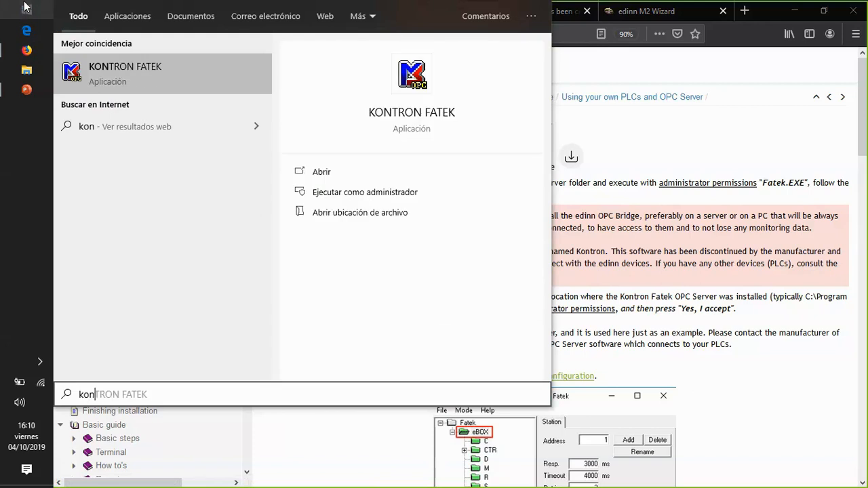
pyautogui.rightClick(130, 67)
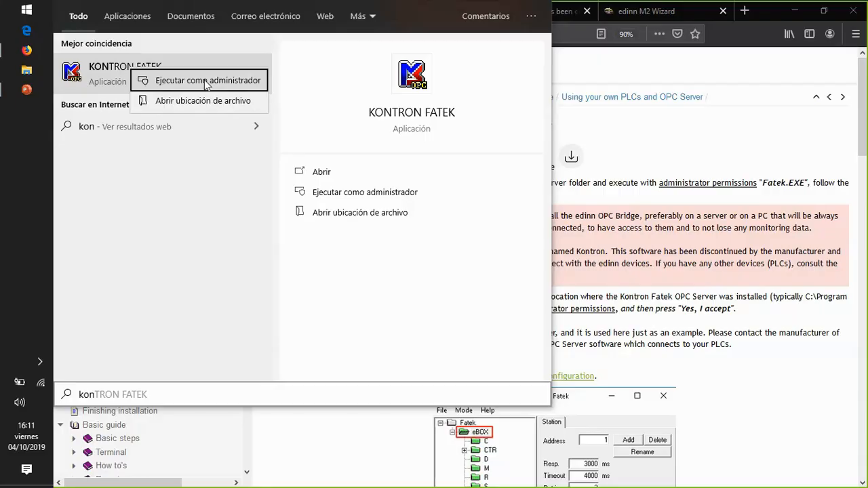
pyautogui.click(203, 80)
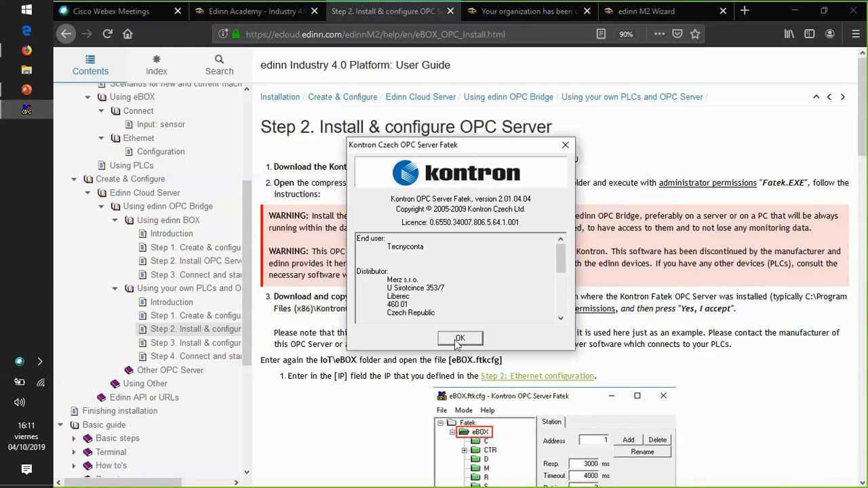
pyautogui.click(459, 339)
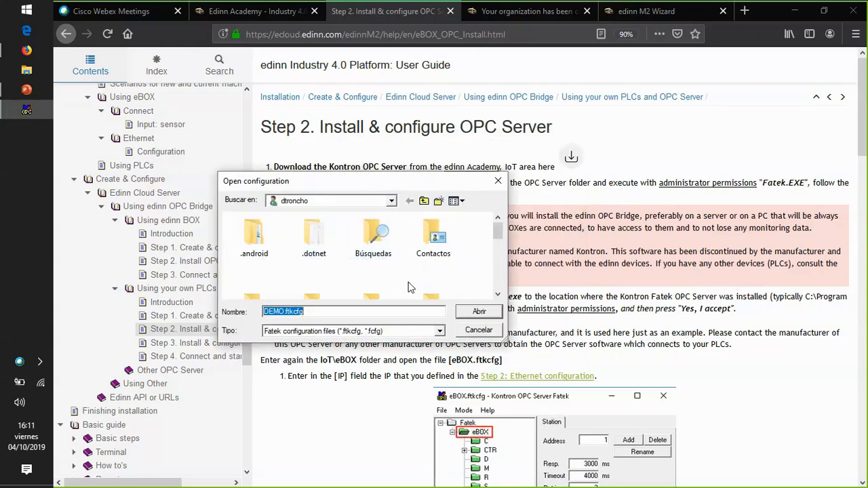
pyautogui.click(481, 314)
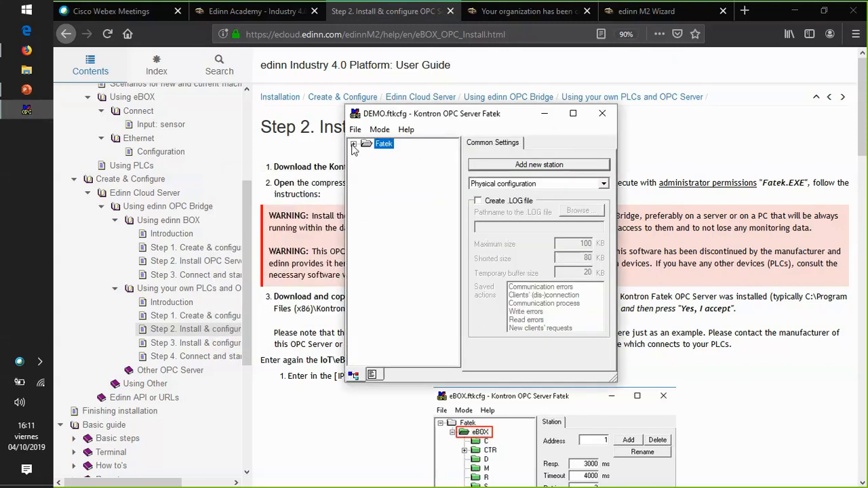
# - Expand the Fatek root, view the ELIP and LISA stations, and bring up the options available on the root
pyautogui.click(354, 145)
pyautogui.click(396, 155)
pyautogui.click(397, 166)
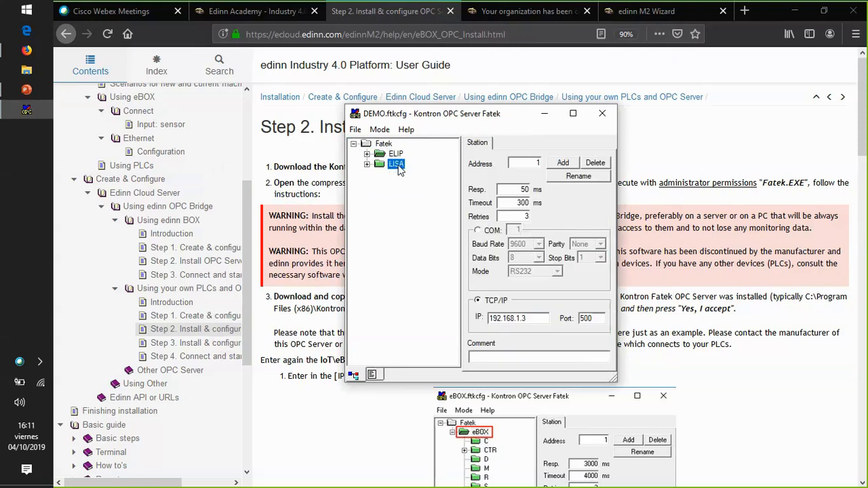
pyautogui.click(382, 144)
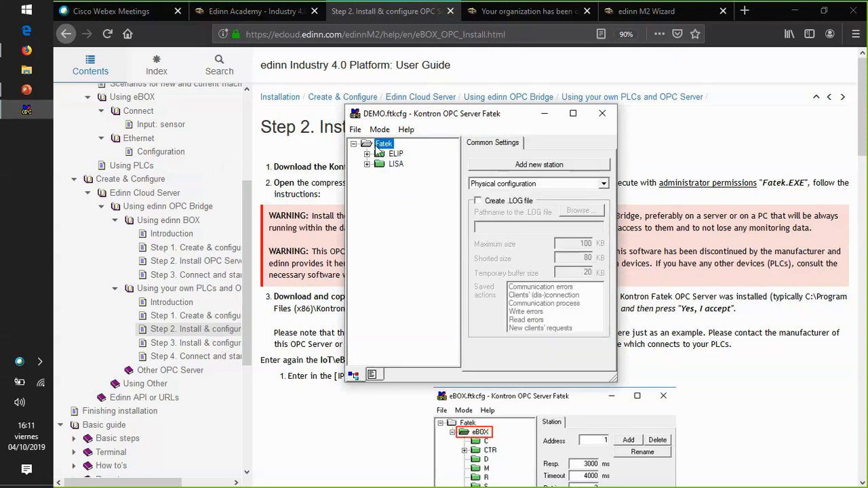
pyautogui.rightClick(382, 145)
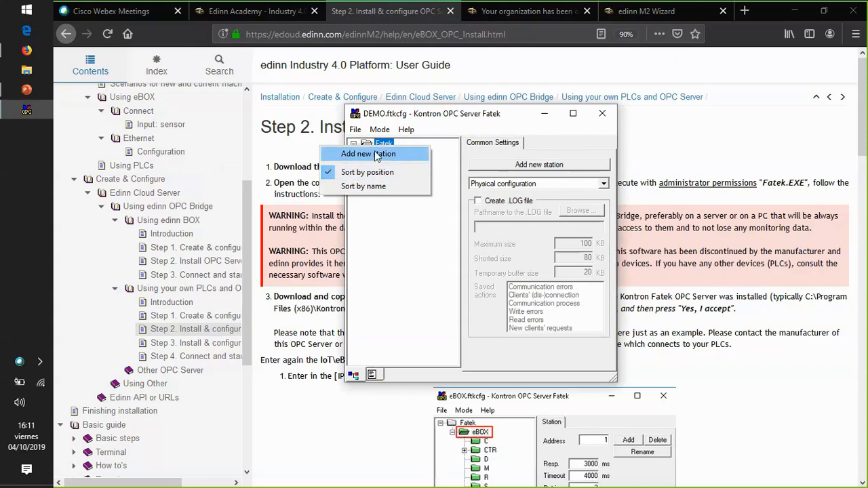
pyautogui.click(380, 187)
# - Select the LISA station and highlight its TCP/IP address and port
pyautogui.click(396, 164)
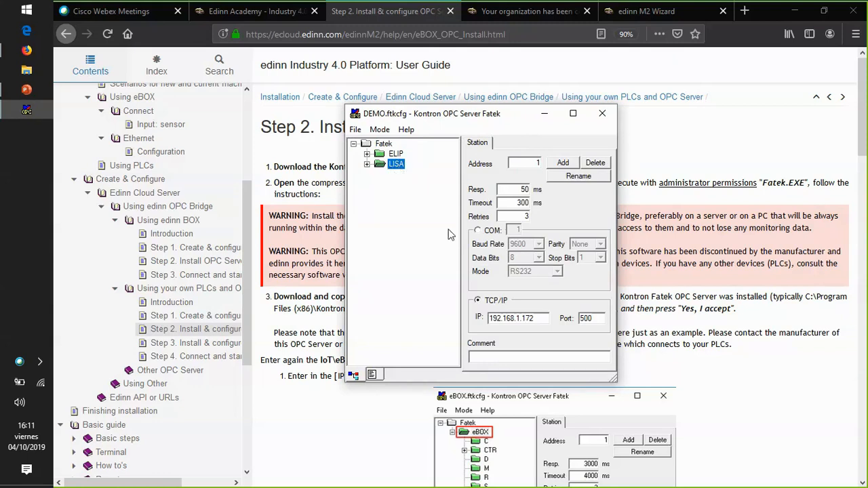
pyautogui.moveTo(540, 318); pyautogui.dragTo(473, 323)
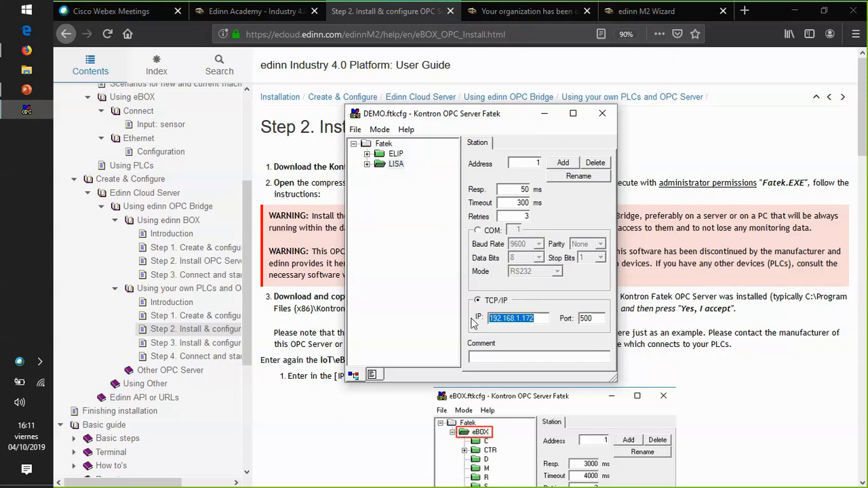
pyautogui.moveTo(542, 319); pyautogui.dragTo(483, 320)
pyautogui.moveTo(596, 319); pyautogui.dragTo(574, 324)
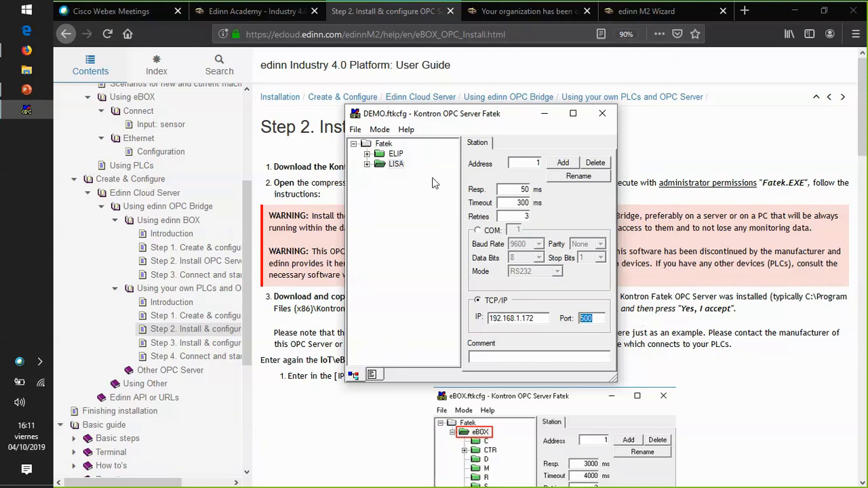
# - Start the Test OPC client and add all items to it
pyautogui.click(379, 130)
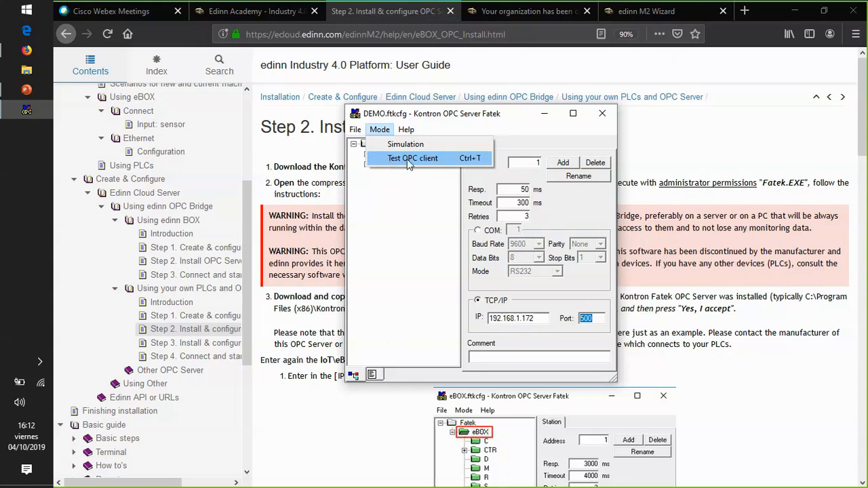
pyautogui.click(408, 160)
pyautogui.click(540, 314)
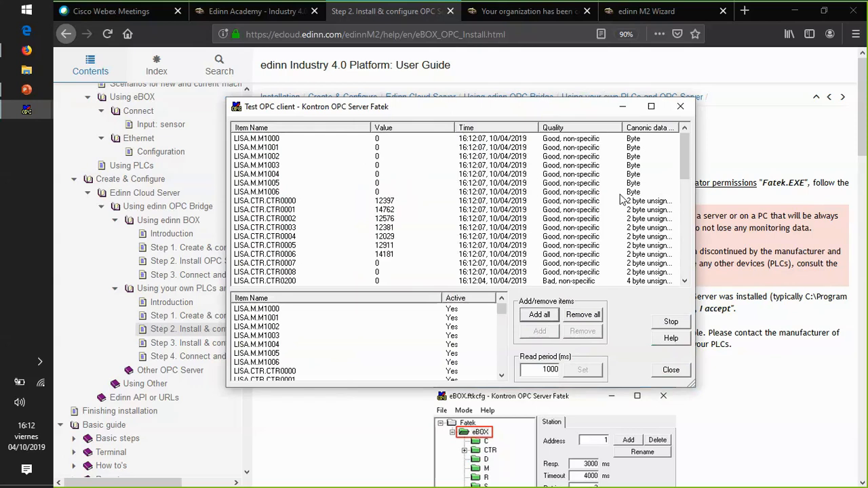
# - Examine the live readings of the LISA counter items from CTR0000 to CTR0004
pyautogui.moveTo(687, 165); pyautogui.dragTo(687, 169)
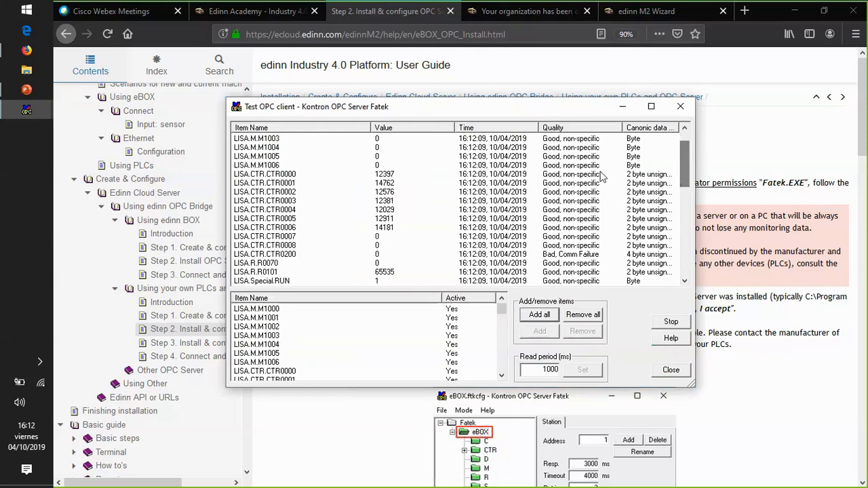
pyautogui.click(265, 175)
pyautogui.click(290, 183)
pyautogui.click(288, 192)
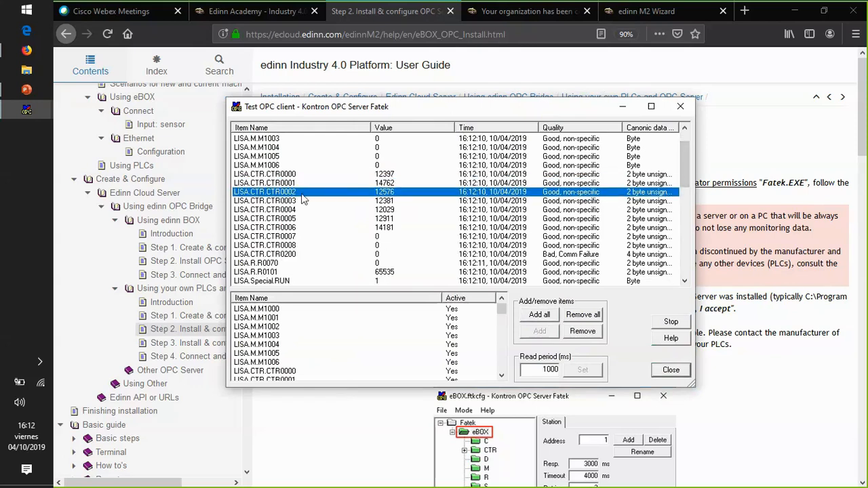
pyautogui.click(286, 201)
pyautogui.click(284, 210)
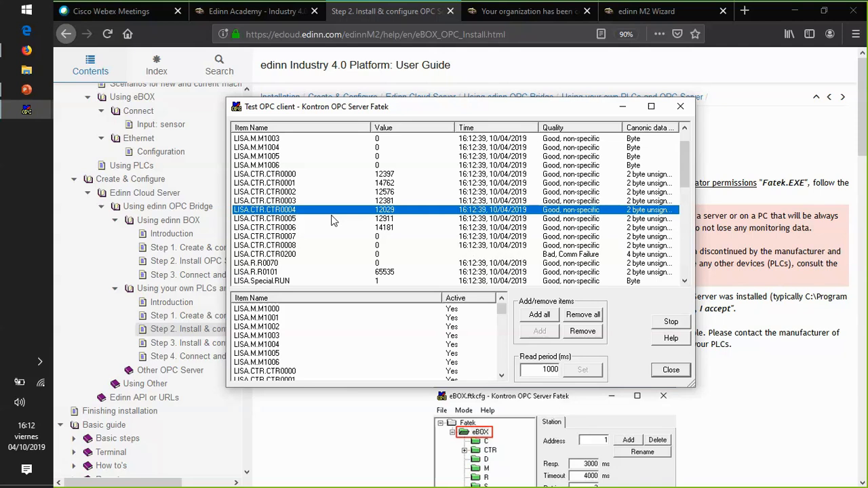
# - Examine the LISA items M1001 and M1002, and minimize the Test OPC client
pyautogui.scroll(1, 303, 216)
pyautogui.click(266, 148)
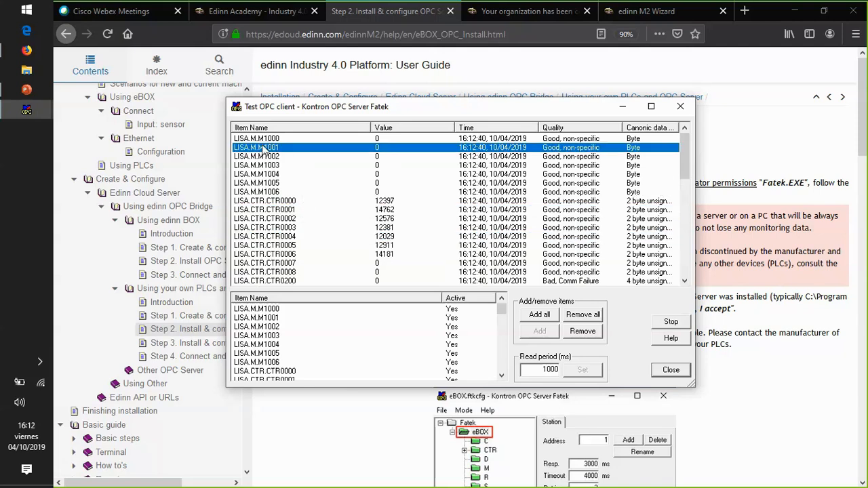
pyautogui.click(278, 156)
pyautogui.click(270, 148)
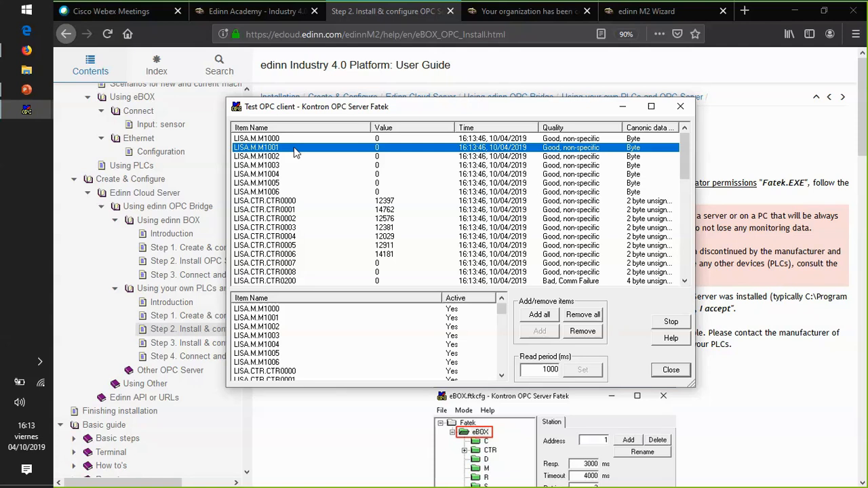
pyautogui.click(623, 108)
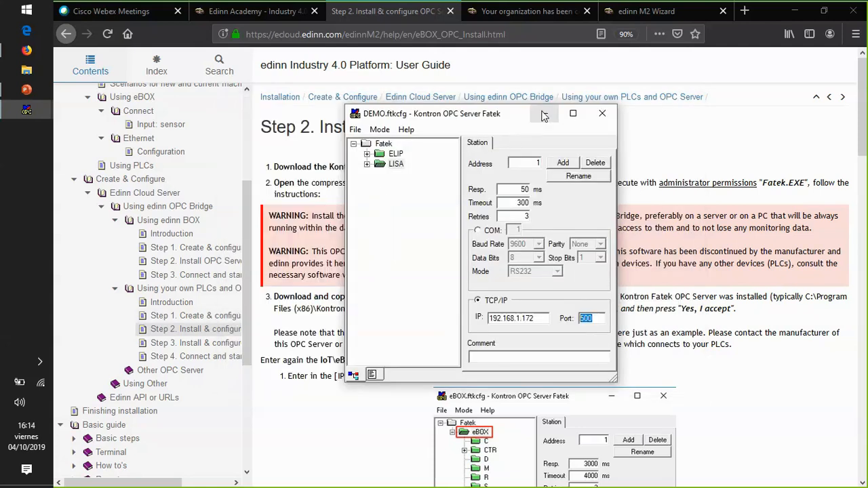
# - Restore the Test OPC client and examine the readings of the LISA counter items from CTR0000 to CTR0006
pyautogui.click(27, 110)
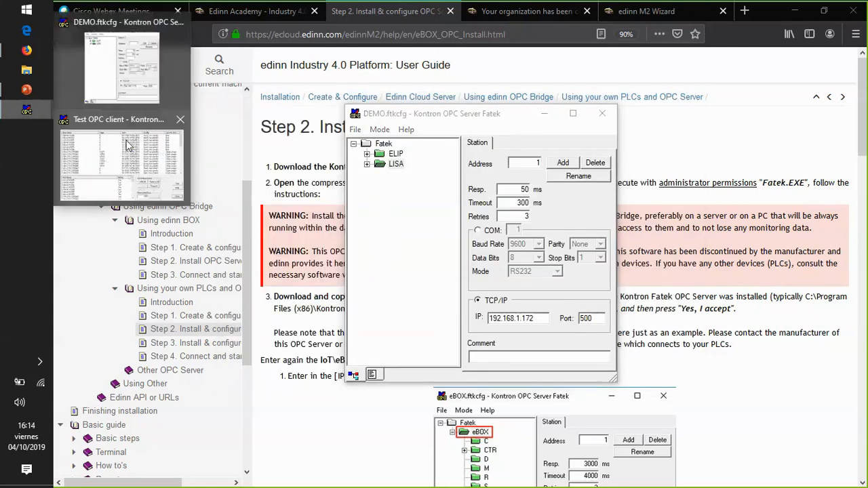
pyautogui.click(126, 145)
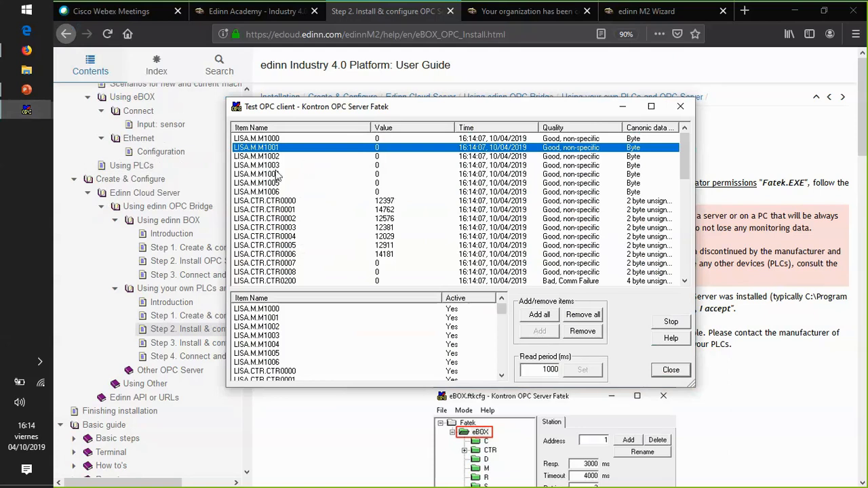
pyautogui.click(282, 201)
pyautogui.click(283, 218)
pyautogui.click(282, 228)
pyautogui.click(283, 237)
pyautogui.click(283, 245)
pyautogui.click(284, 255)
pyautogui.click(278, 219)
pyautogui.click(275, 201)
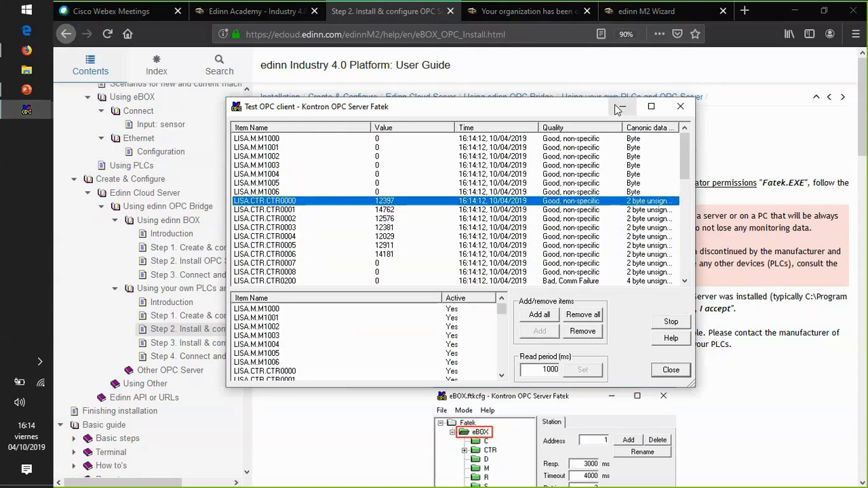
# - Stop and close the Test OPC client, and return to the User Guide
pyautogui.click(671, 322)
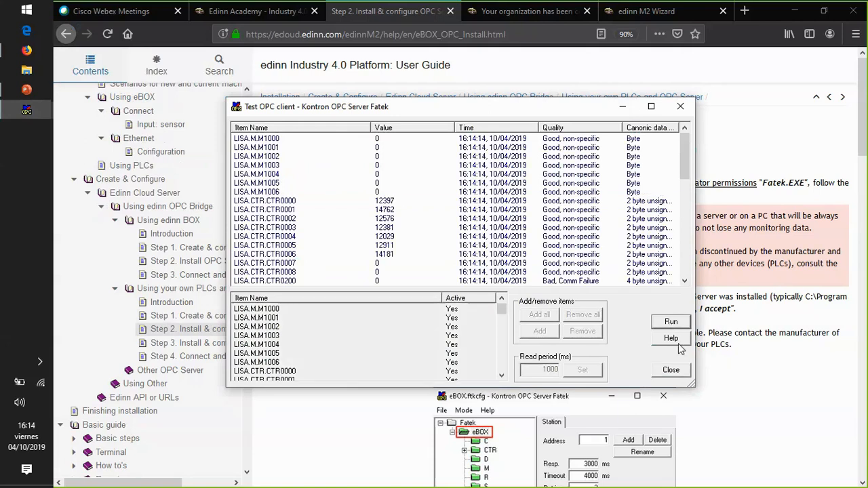
pyautogui.click(672, 370)
pyautogui.moveTo(408, 117); pyautogui.dragTo(393, 127)
pyautogui.click(311, 182)
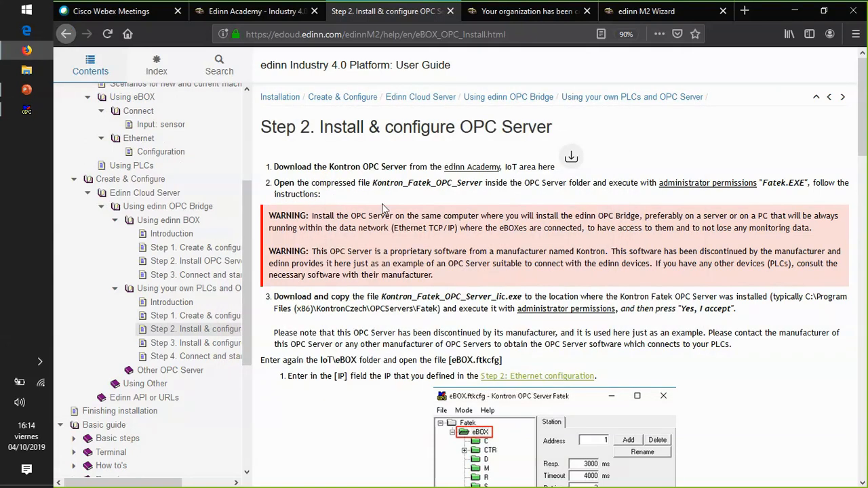
# - Review the rest of the OPC Server instructions and open "Step 3. Install & configure OPC Bridge" of the own-PLCs section
pyautogui.scroll(-3, 383, 205)
pyautogui.scroll(-10, 384, 204)
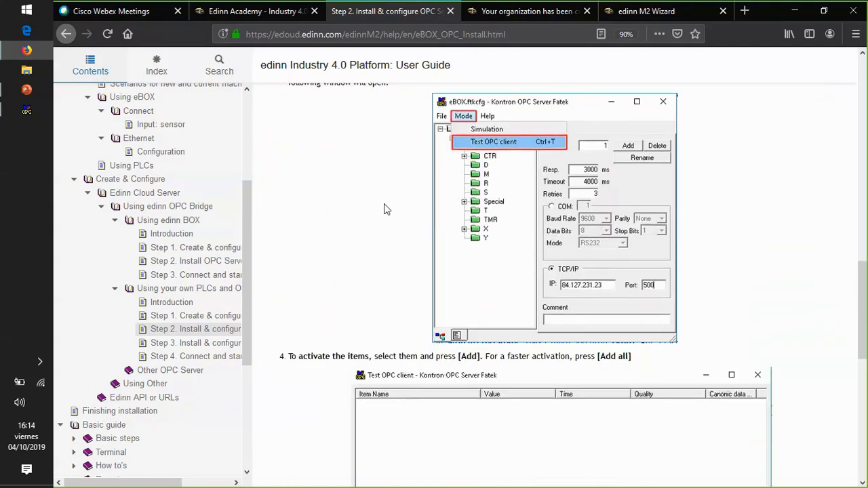
pyautogui.scroll(-9, 384, 203)
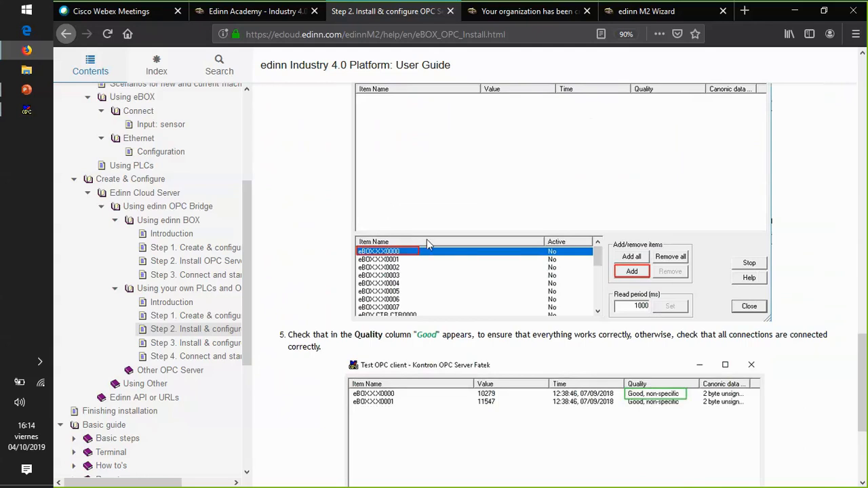
pyautogui.scroll(-5, 427, 240)
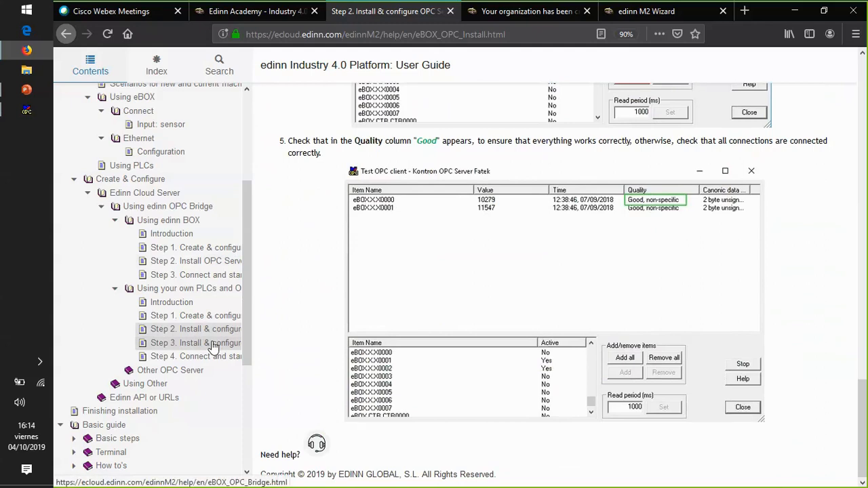
pyautogui.click(214, 346)
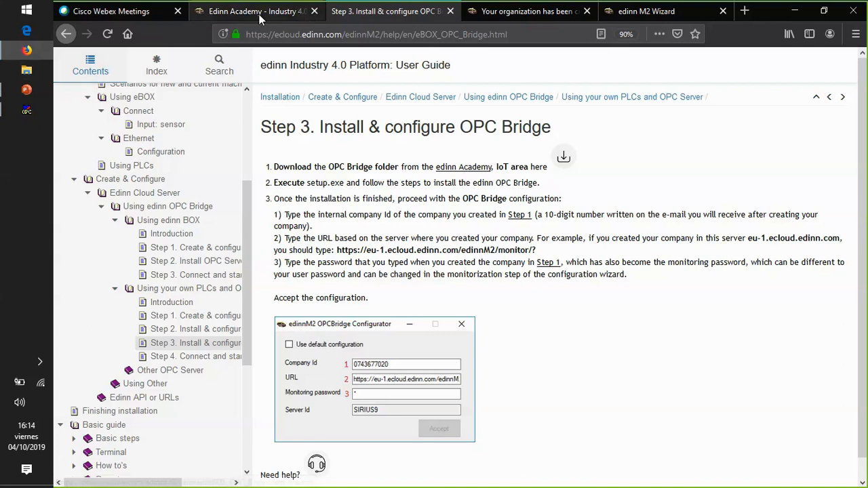
# - Look through the Edinn Academy downloads, highlighting the "201910 Version (Beta)" and "201901 Version" headings
pyautogui.click(236, 16)
pyautogui.scroll(-6, 393, 245)
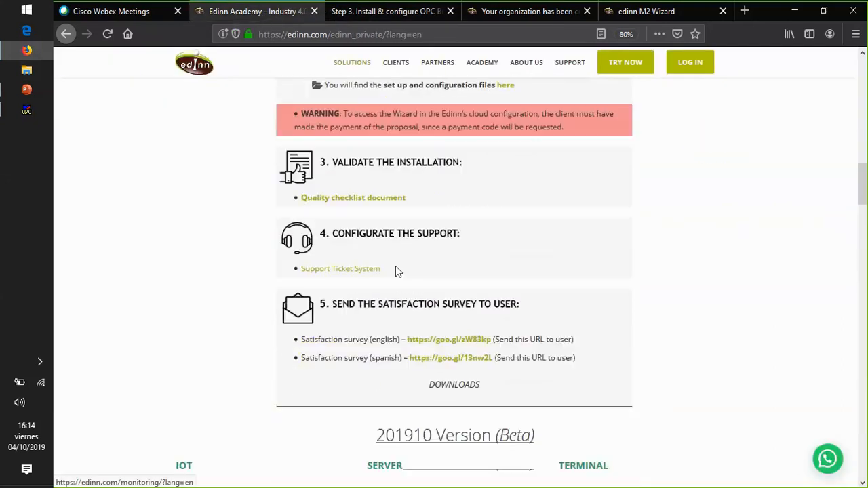
pyautogui.scroll(-3, 400, 288)
pyautogui.scroll(2, 438, 251)
pyautogui.moveTo(535, 195); pyautogui.dragTo(384, 196)
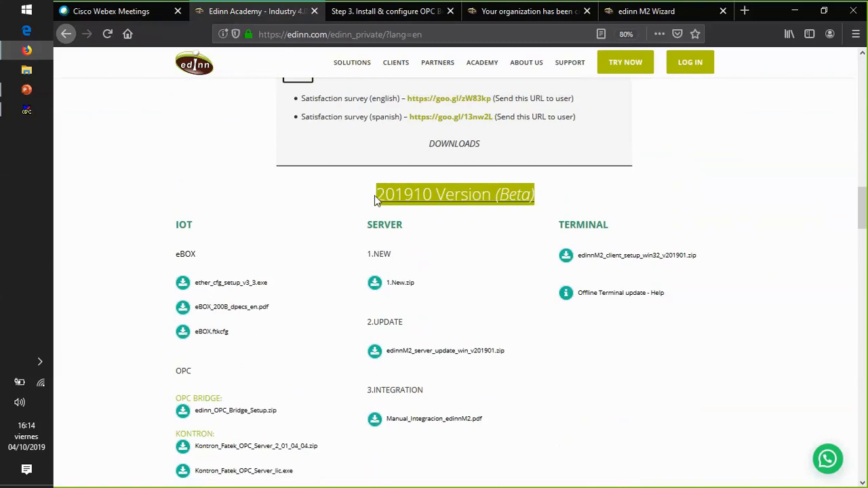
pyautogui.scroll(-2, 405, 202)
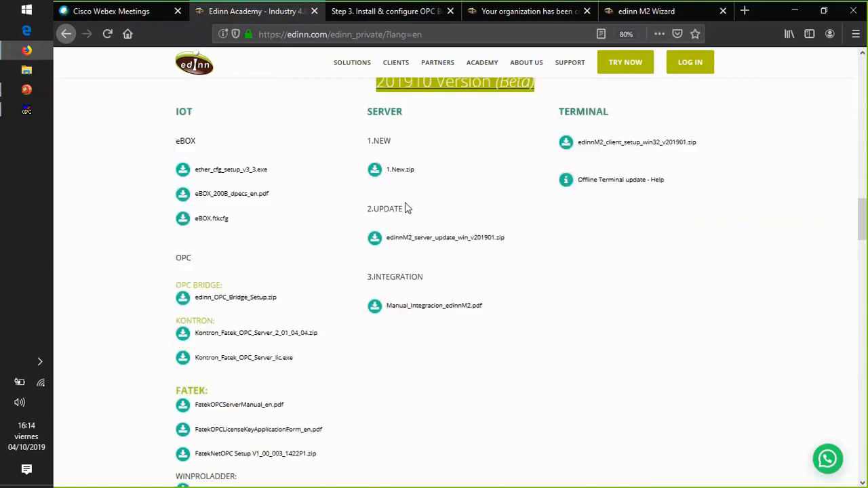
pyautogui.scroll(4, 407, 203)
pyautogui.moveTo(540, 255); pyautogui.dragTo(375, 247)
pyautogui.scroll(-10, 458, 248)
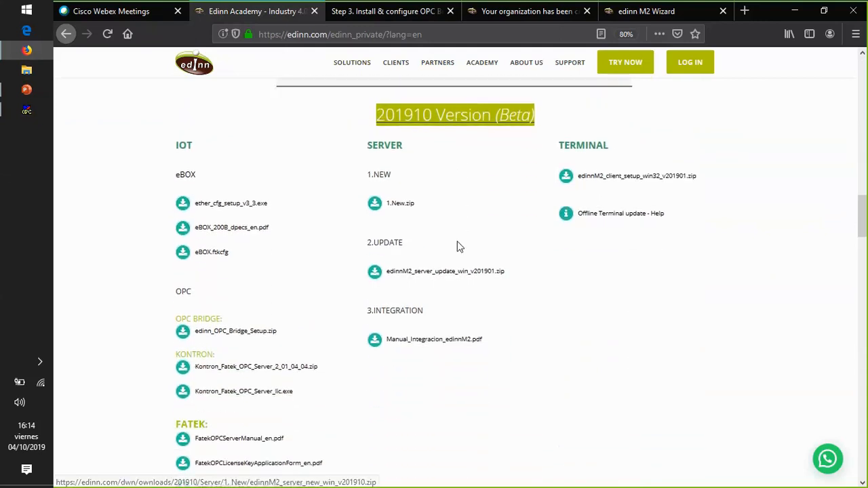
pyautogui.moveTo(519, 217); pyautogui.dragTo(398, 215)
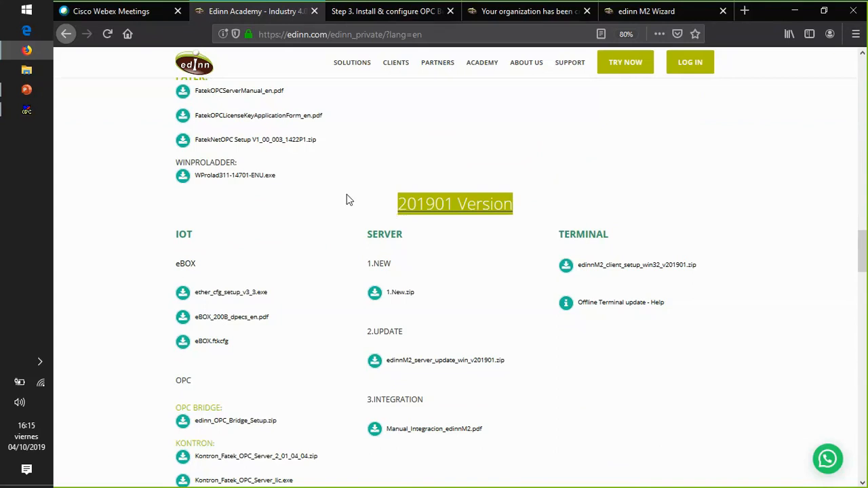
# - Download edinn_OPC_Bridge_Setup.zip from the 201901 Version's OPC section and show it in its download folder
pyautogui.scroll(-3, 366, 204)
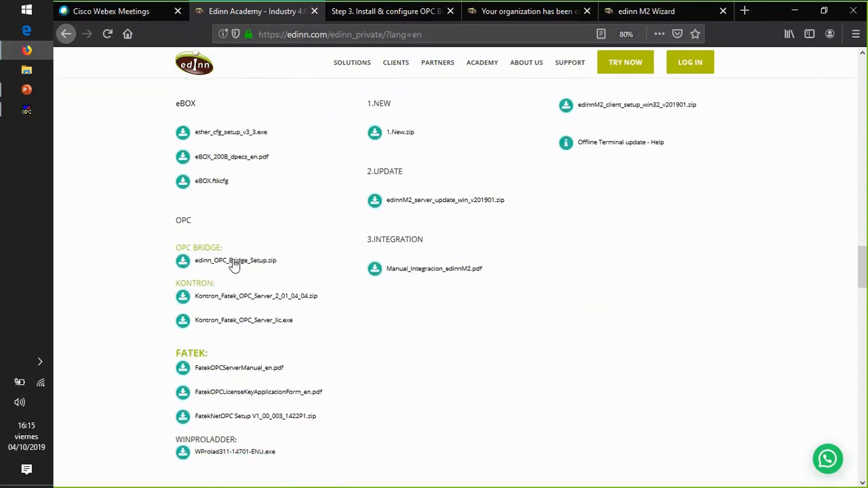
pyautogui.click(234, 262)
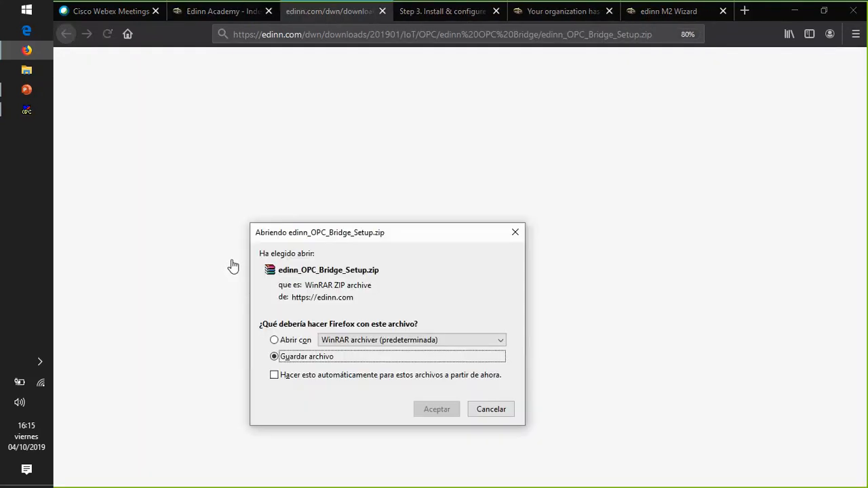
pyautogui.click(439, 409)
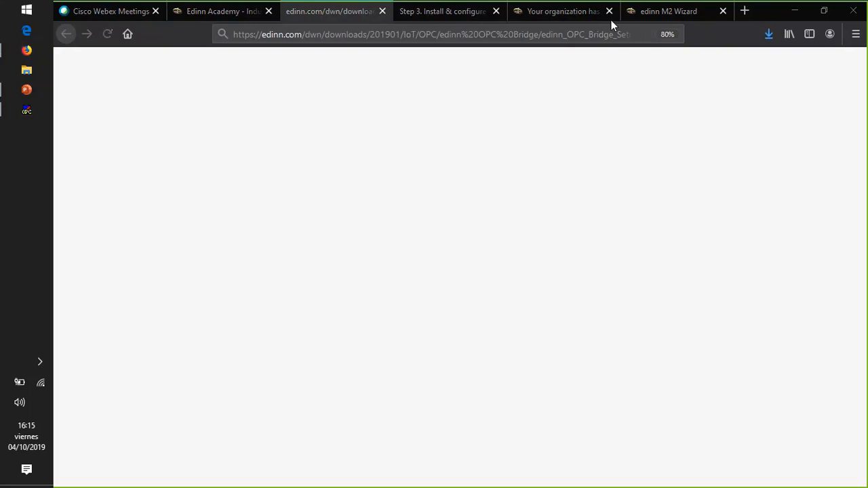
pyautogui.doubleClick(758, 33)
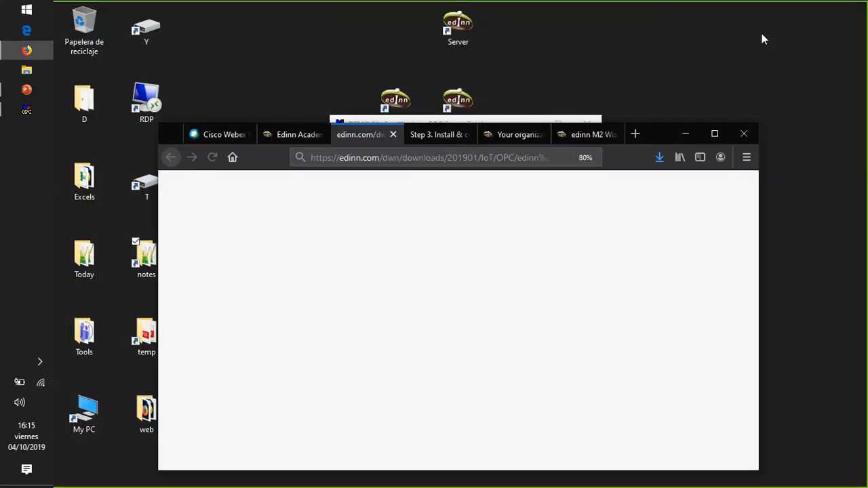
pyautogui.click(716, 133)
pyautogui.click(768, 33)
pyautogui.click(760, 66)
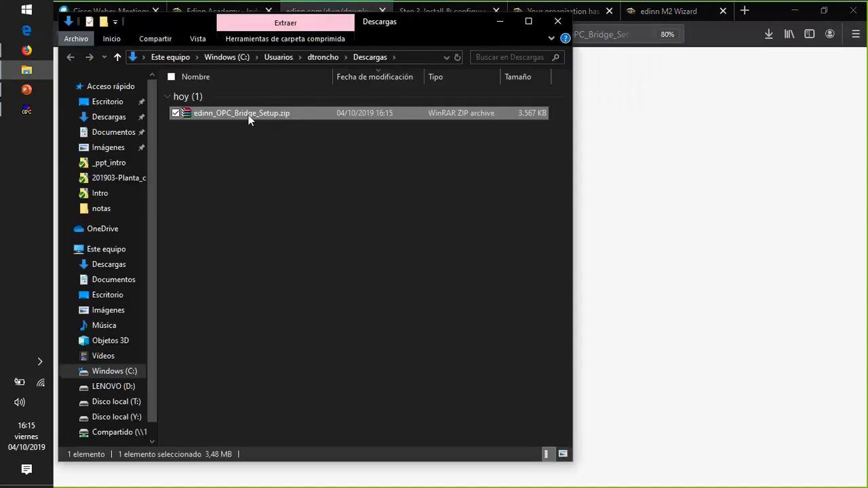
# - Extract edinn_OPC_Bridge_Setup.zip into an edinn_OPC_Bridge_Setup folder and open that folder
pyautogui.rightClick(248, 117)
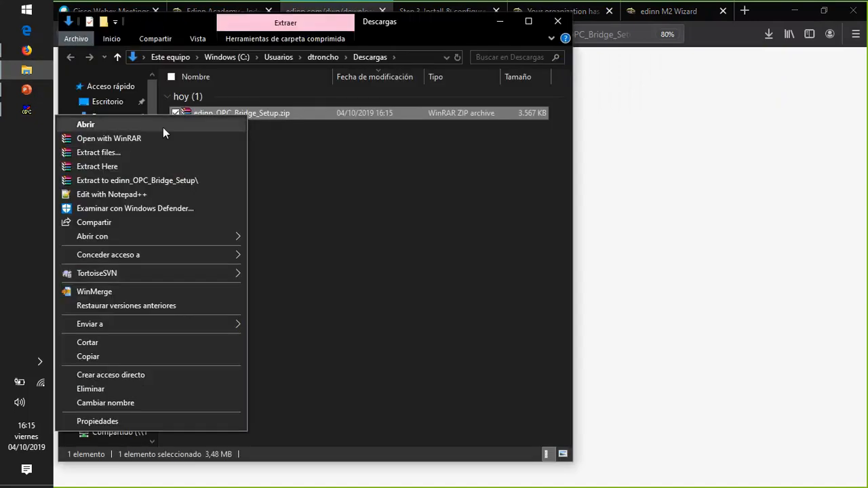
pyautogui.click(123, 181)
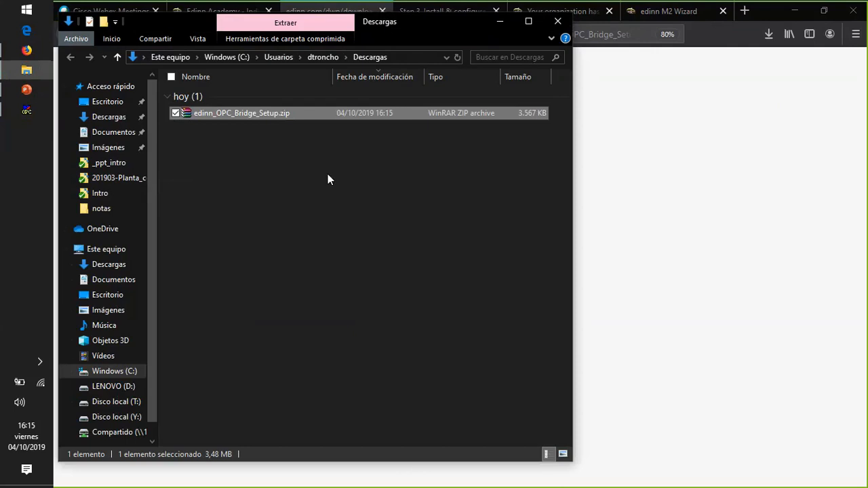
pyautogui.doubleClick(219, 127)
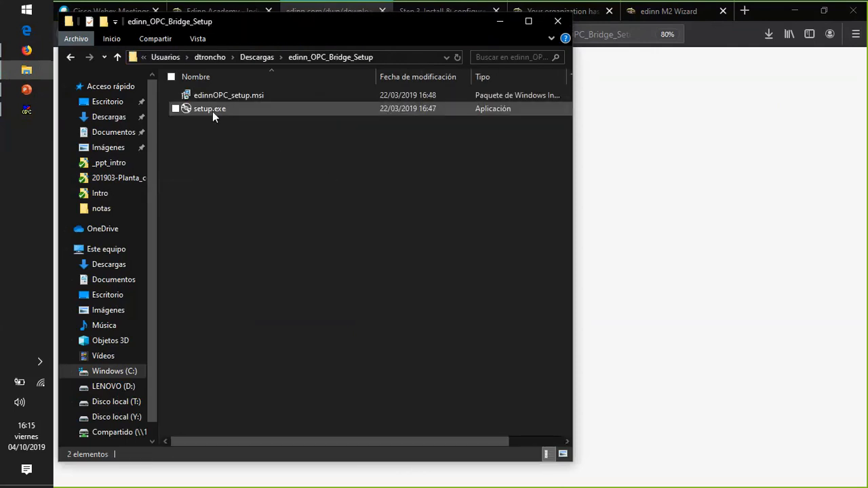
# - Run setup.exe, go through the edinn OPC Bridge wizard up to the installation confirmation with the license accepted, and exit without installing
pyautogui.doubleClick(213, 109)
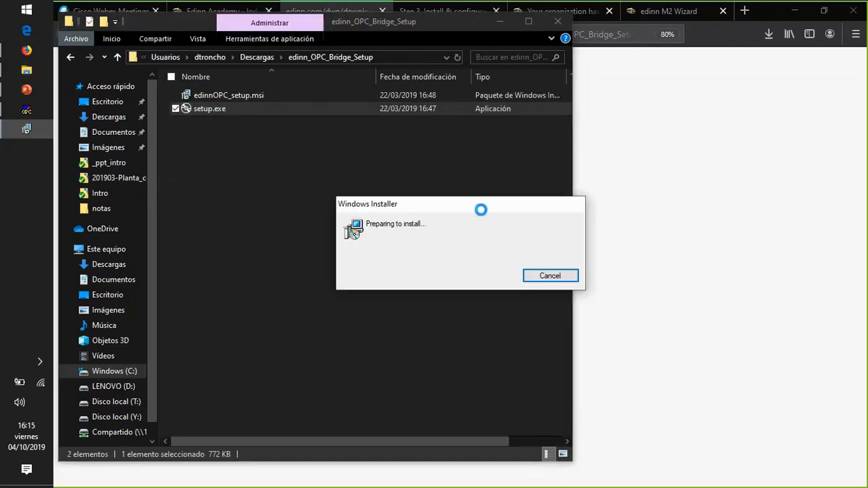
pyautogui.click(578, 359)
pyautogui.click(334, 316)
pyautogui.click(585, 359)
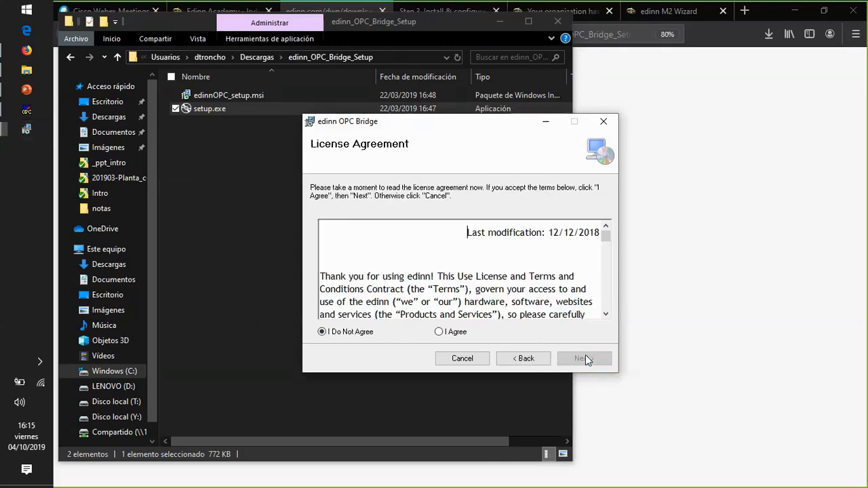
pyautogui.click(584, 358)
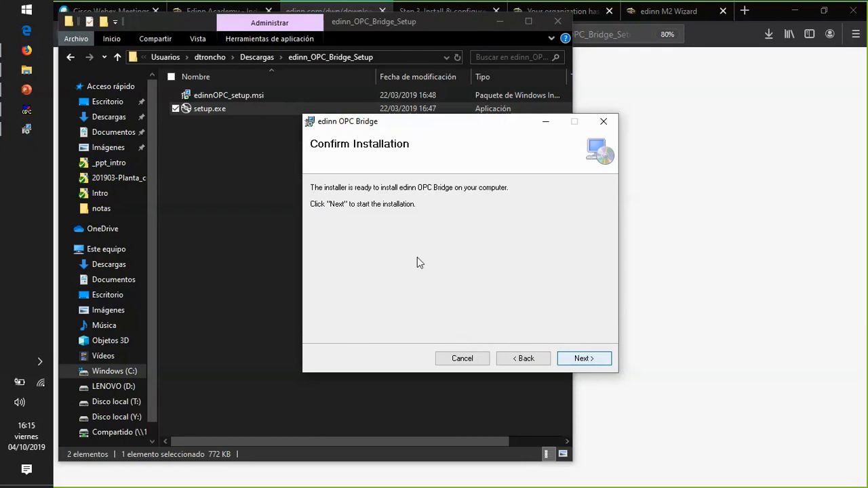
pyautogui.click(510, 359)
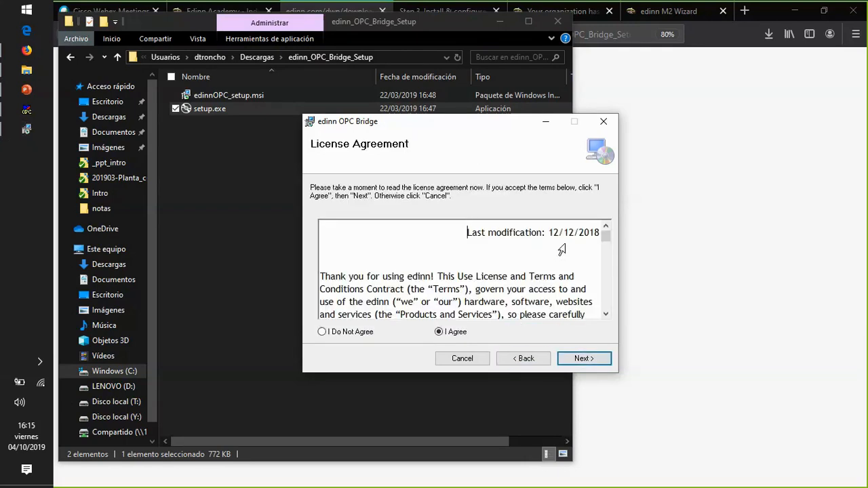
pyautogui.click(604, 121)
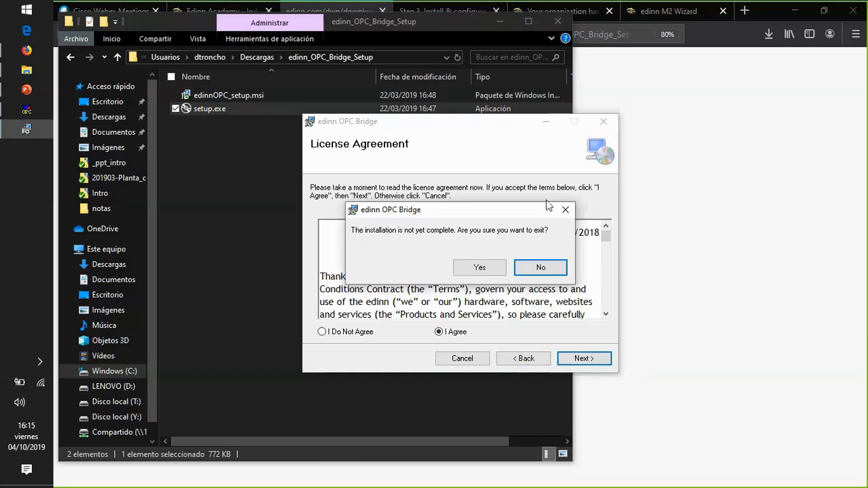
pyautogui.click(497, 268)
pyautogui.click(583, 358)
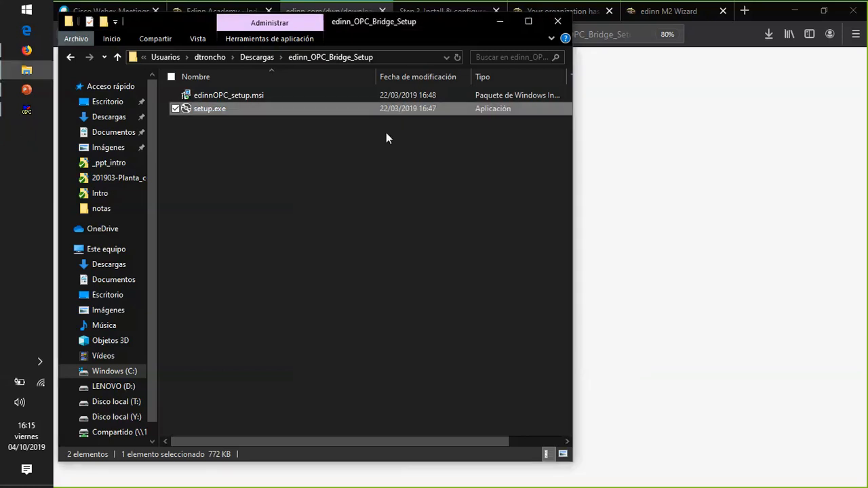
# - Delete the edinn_OPC_Bridge_Setup archive and extracted folder from the downloads folder, and close the blank download tab
pyautogui.click(256, 57)
pyautogui.click(242, 111)
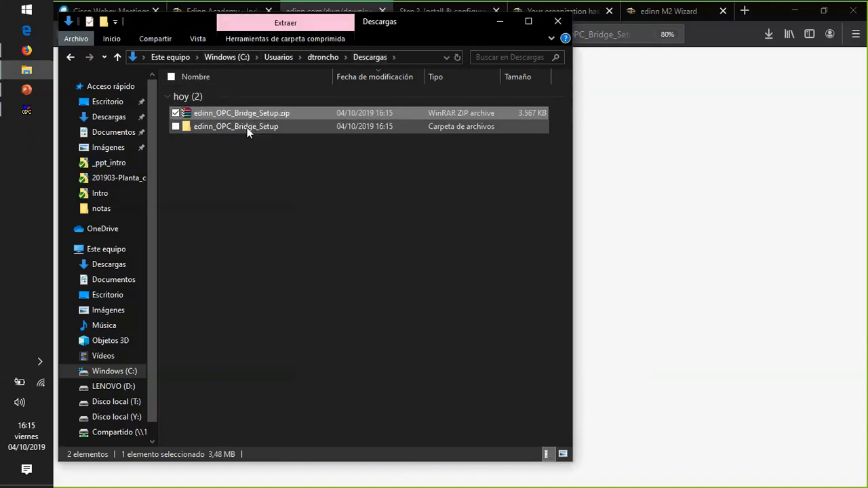
pyautogui.keyDown('ctrl'); pyautogui.click(247, 127); pyautogui.keyUp('ctrl')
pyautogui.press('Delete')
pyautogui.press('Return')
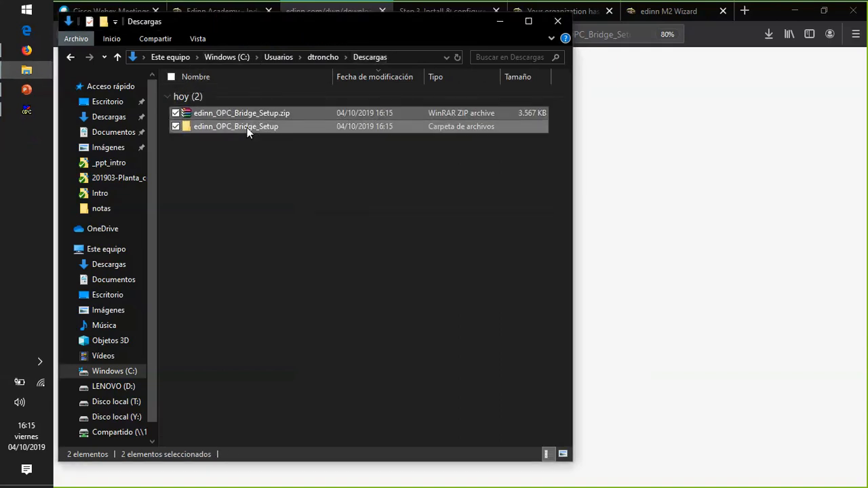
pyautogui.click(502, 22)
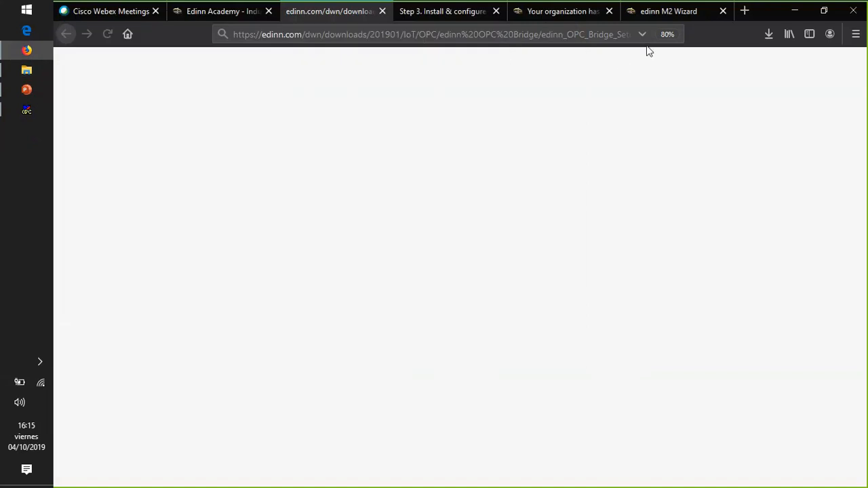
pyautogui.click(382, 11)
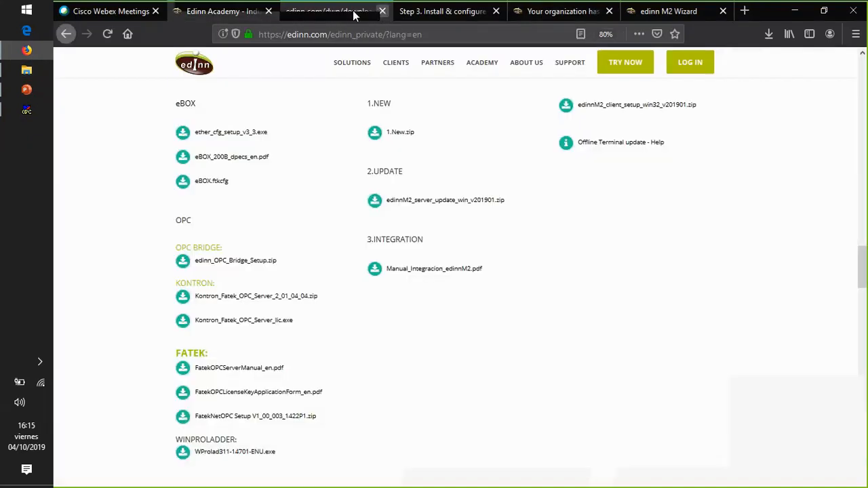
# - Save the linked edinn_OPC_Bridge_Setup.zip of the 201901 Version into the C:\Temp folder
pyautogui.rightClick(230, 267)
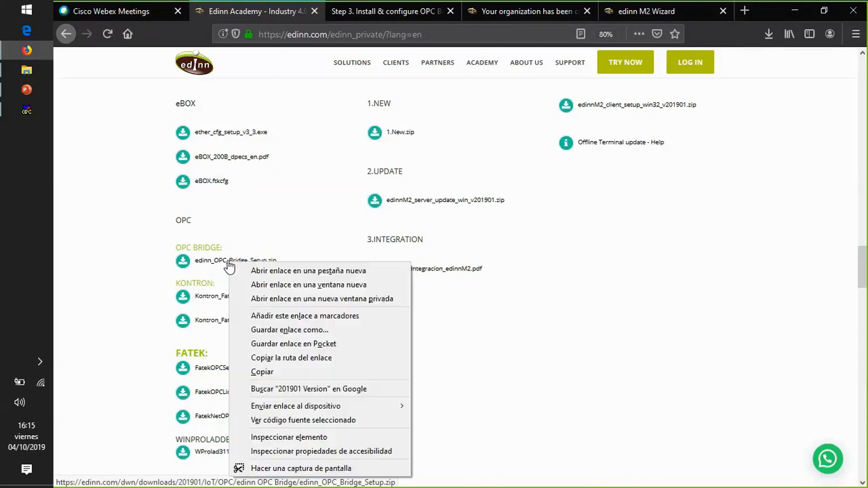
pyautogui.click(281, 331)
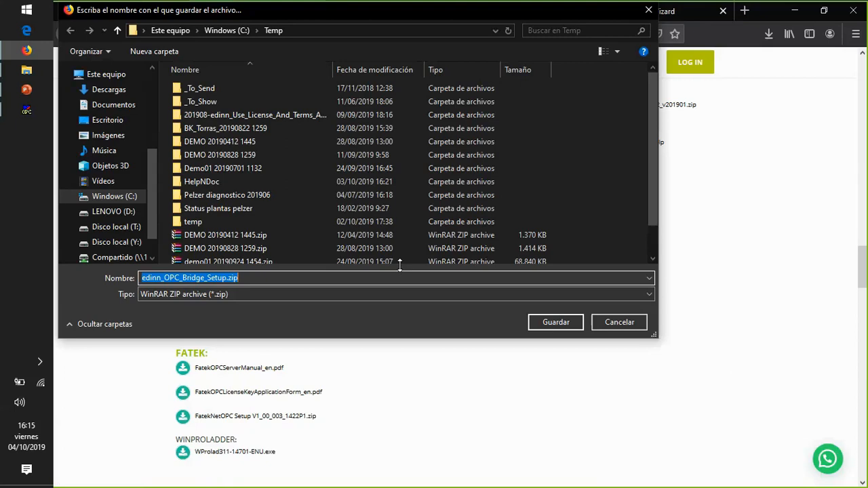
pyautogui.press('Return')
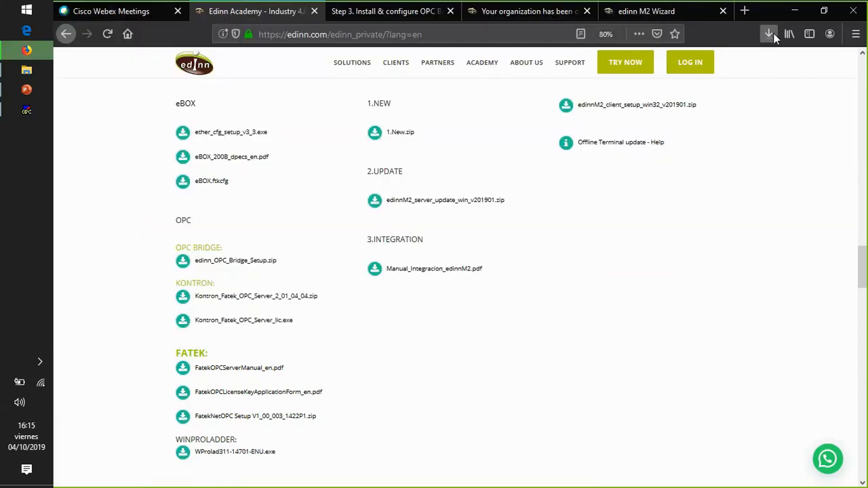
# - Locate the downloaded edinn_OPC_Bridge_Setup.zip, extract it into an edinn_OPC_Bridge_Setup folder and open that folder
pyautogui.click(772, 34)
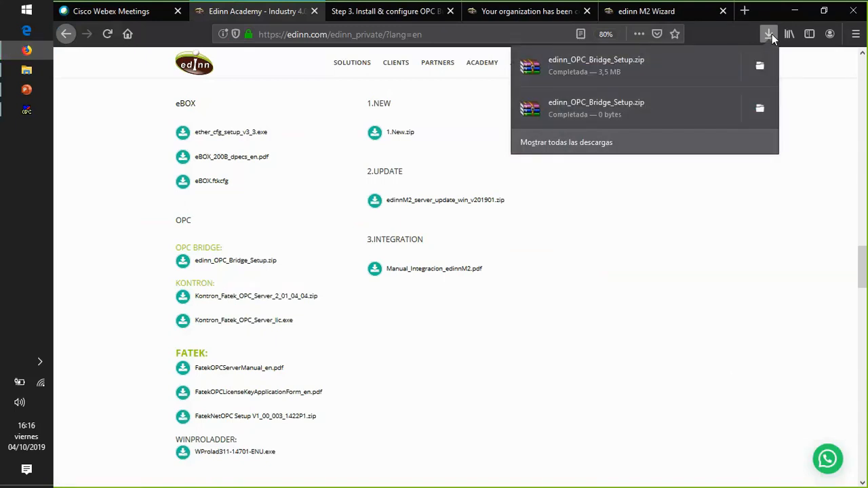
pyautogui.click(760, 65)
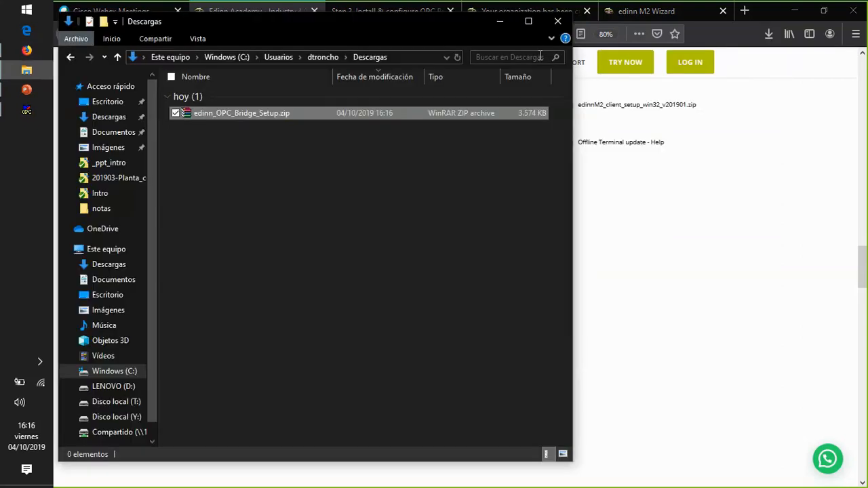
pyautogui.rightClick(241, 111)
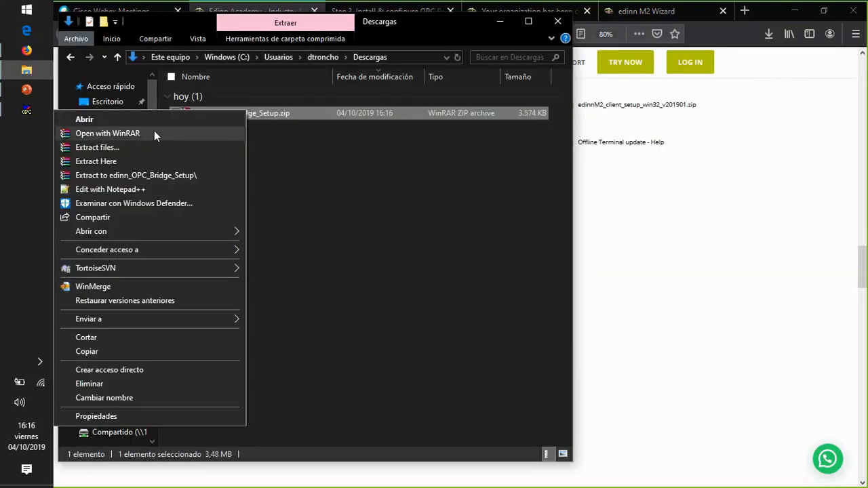
pyautogui.click(134, 175)
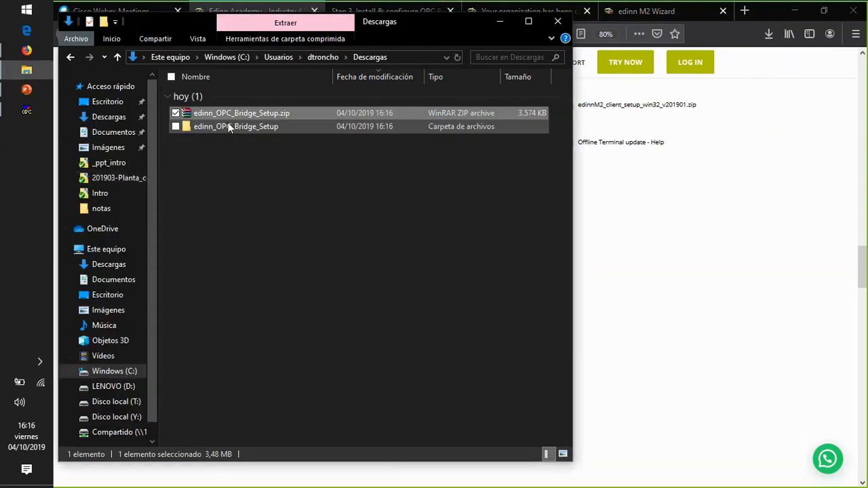
pyautogui.doubleClick(229, 127)
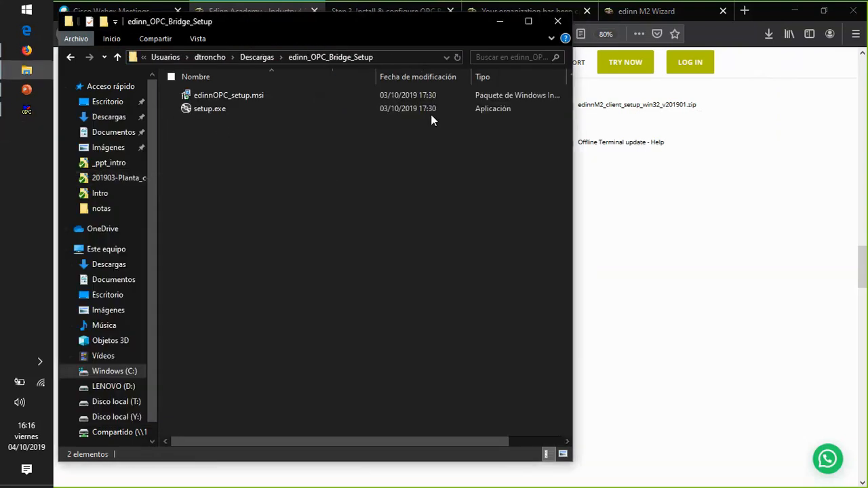
# - Install edinn OPC Bridge with setup.exe for Everyone in the default folder, accepting the license agreement, and close the wizard
pyautogui.doubleClick(197, 111)
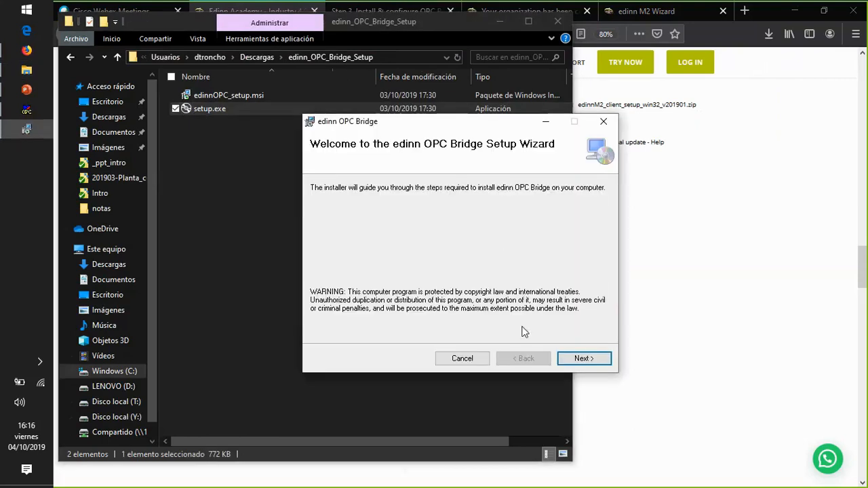
pyautogui.click(584, 359)
pyautogui.click(327, 314)
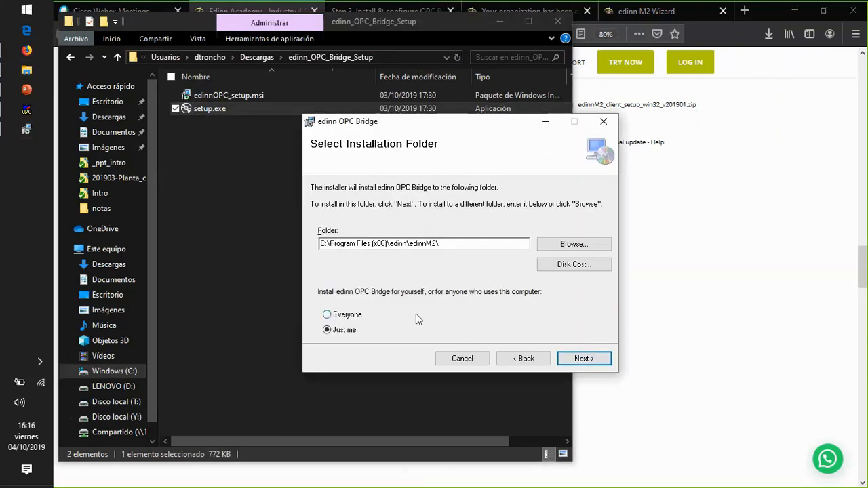
pyautogui.click(584, 358)
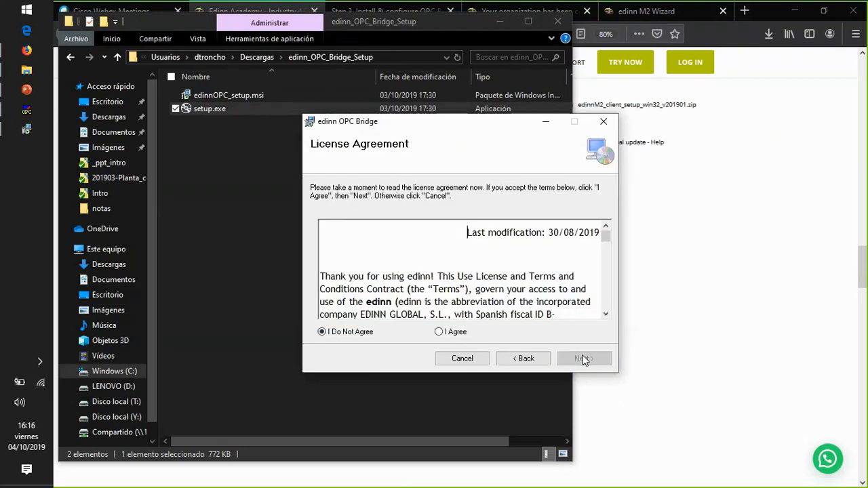
pyautogui.click(440, 331)
pyautogui.click(582, 360)
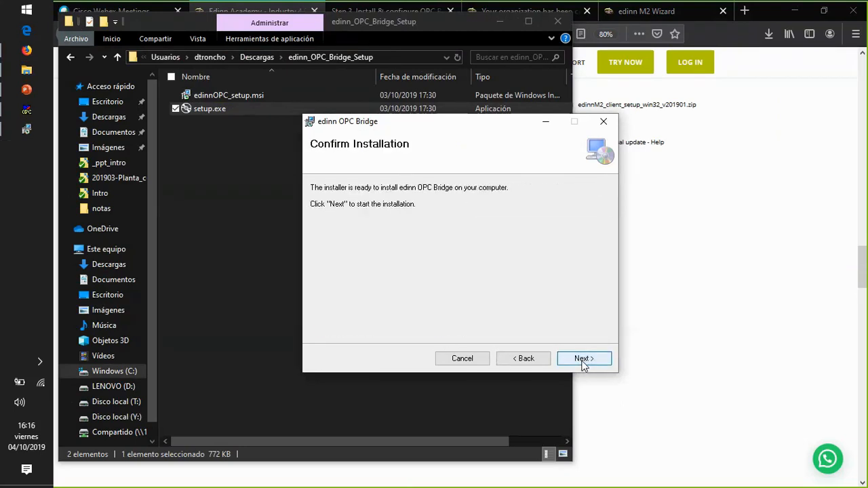
pyautogui.click(582, 361)
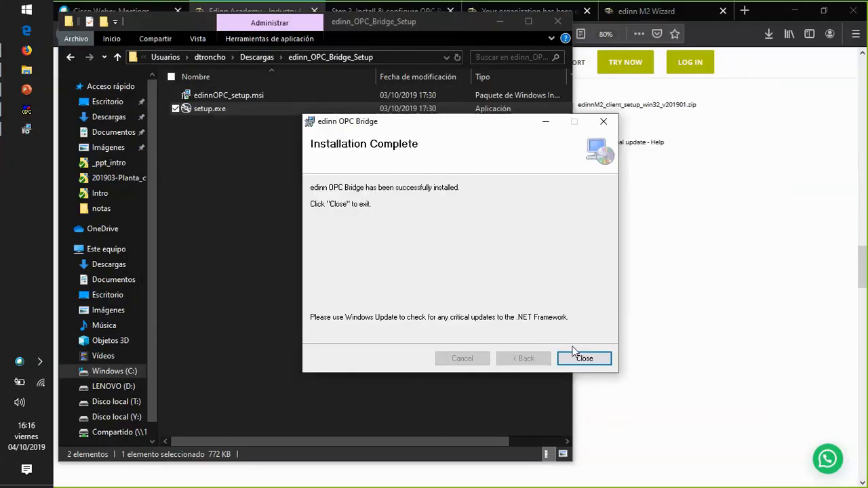
pyautogui.click(584, 358)
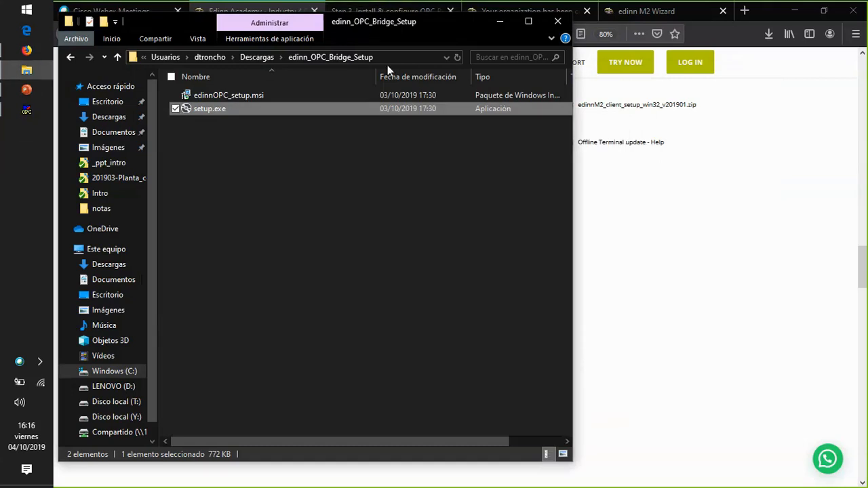
# - Return to the User Guide's Step 3 page, highlight "OPC Bridge configuration" and launch the edinnM2 OPCBridge Configurator
pyautogui.moveTo(362, 25); pyautogui.dragTo(392, 73)
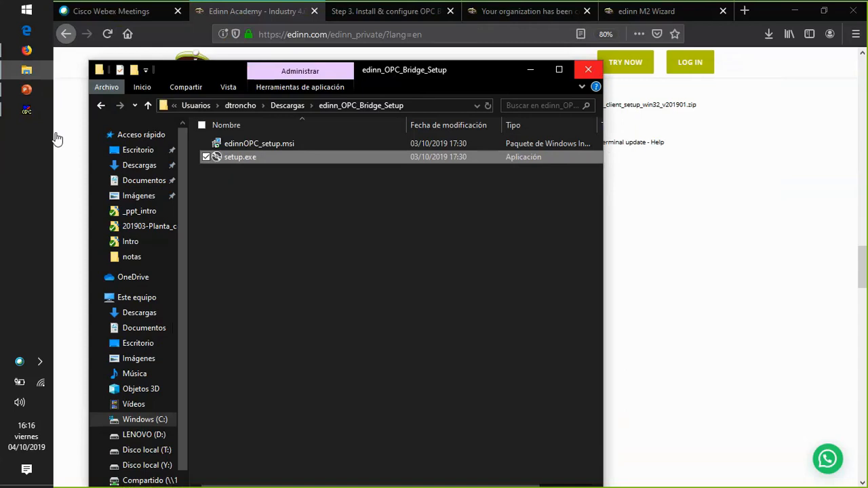
pyautogui.click(365, 12)
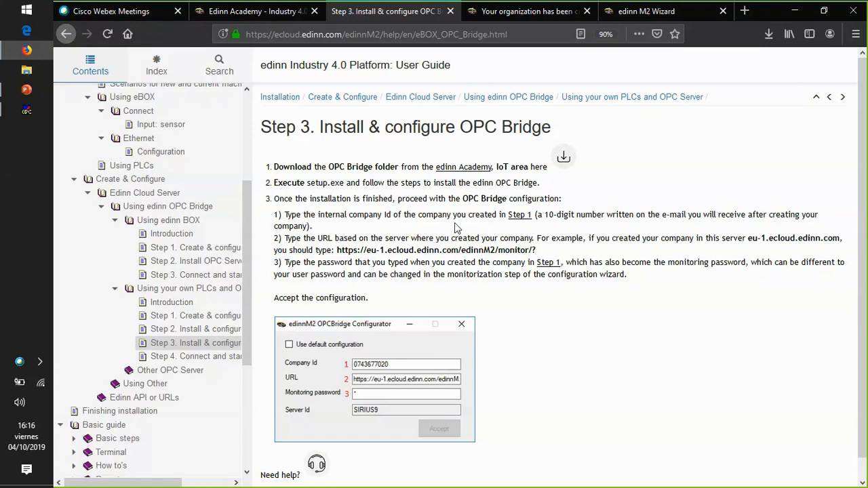
pyautogui.moveTo(462, 199); pyautogui.dragTo(557, 199)
pyautogui.press('super')
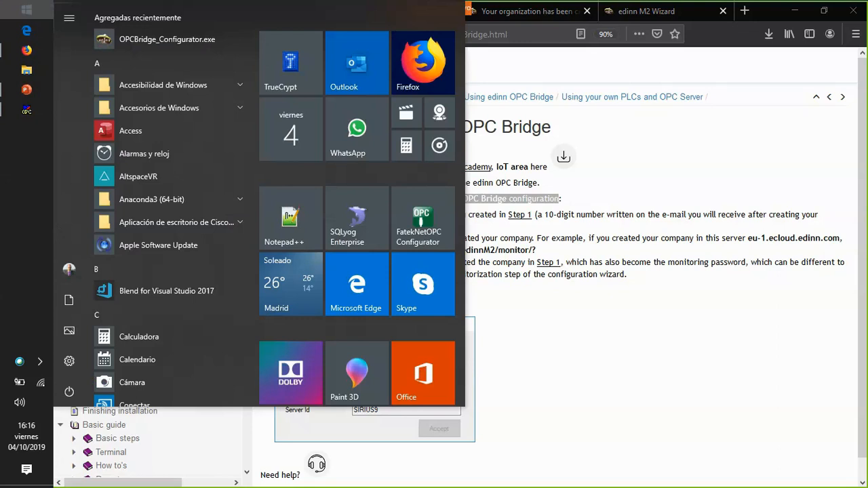
pyautogui.write('opc')
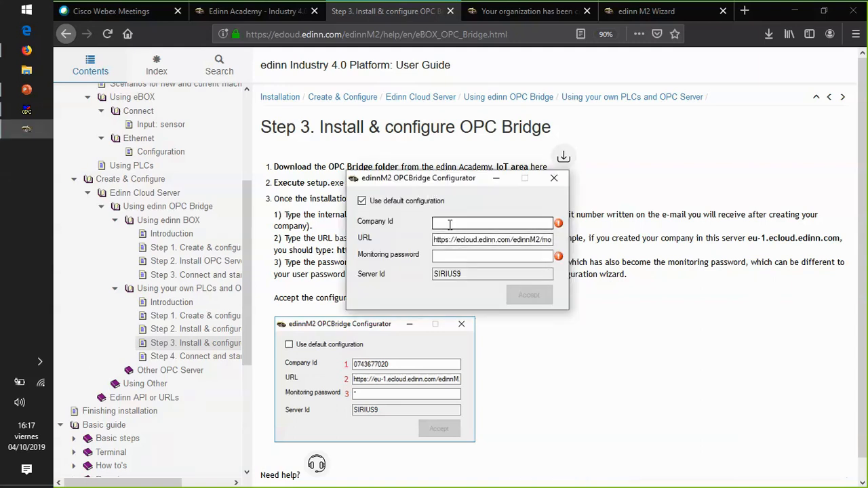
# - Copy TEST1's internal identifier from the organization-created page into the OPCBridge Configurator's Company Id
pyautogui.click(242, 11)
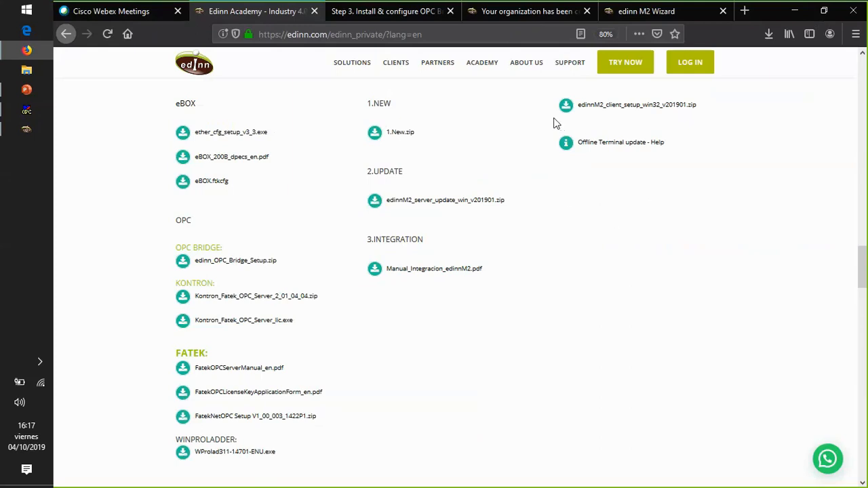
pyautogui.click(543, 10)
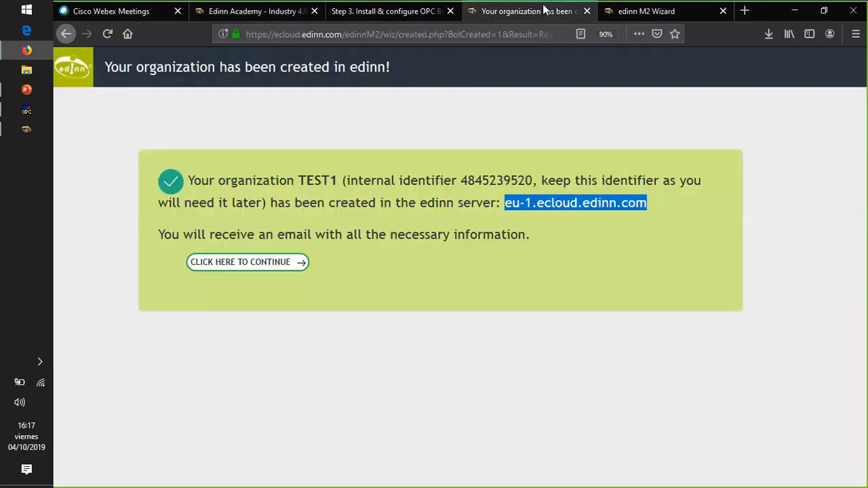
pyautogui.doubleClick(476, 180)
pyautogui.hotkey('ctrl', 'c')
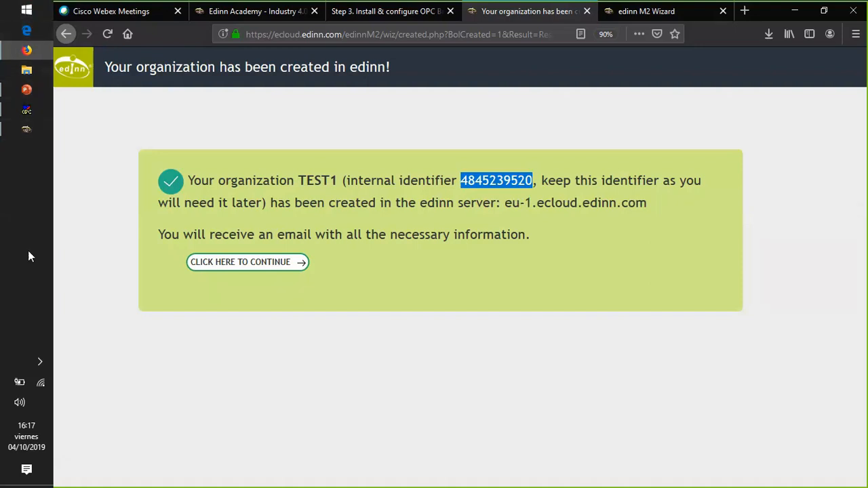
pyautogui.click(27, 129)
pyautogui.hotkey('ctrl', 'v')
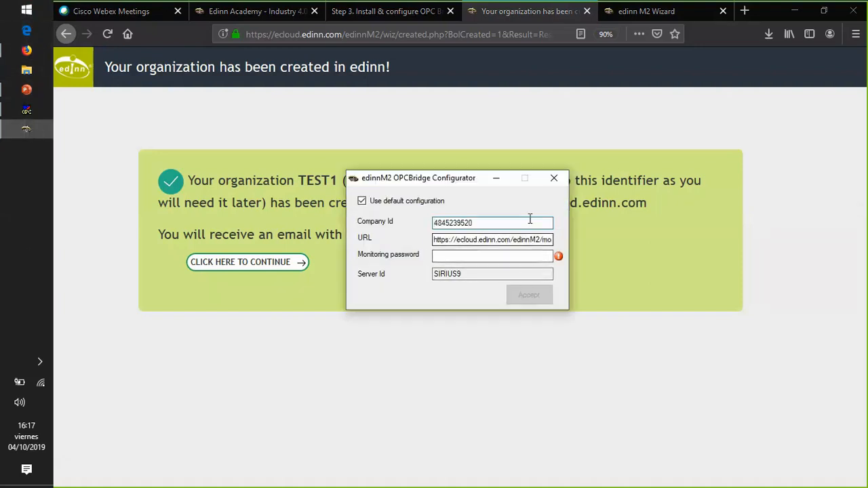
pyautogui.moveTo(456, 177); pyautogui.dragTo(421, 258)
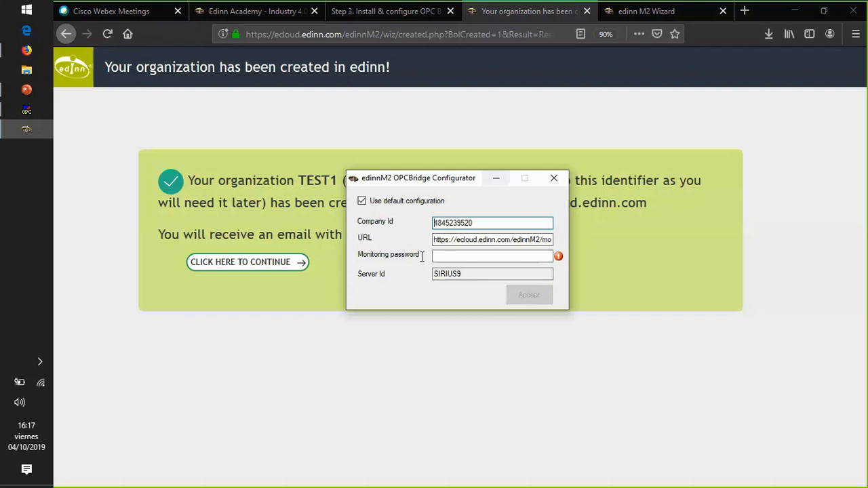
pyautogui.click(425, 321)
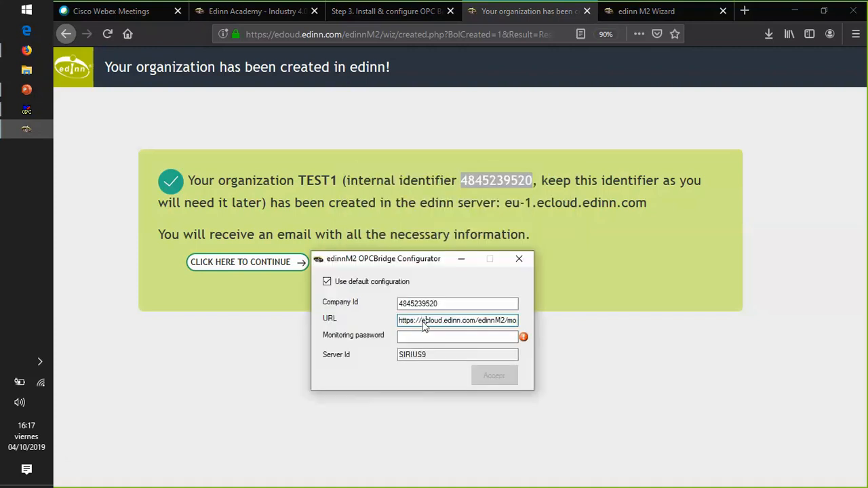
pyautogui.doubleClick(530, 204)
pyautogui.hotkey('ctrl', 'c')
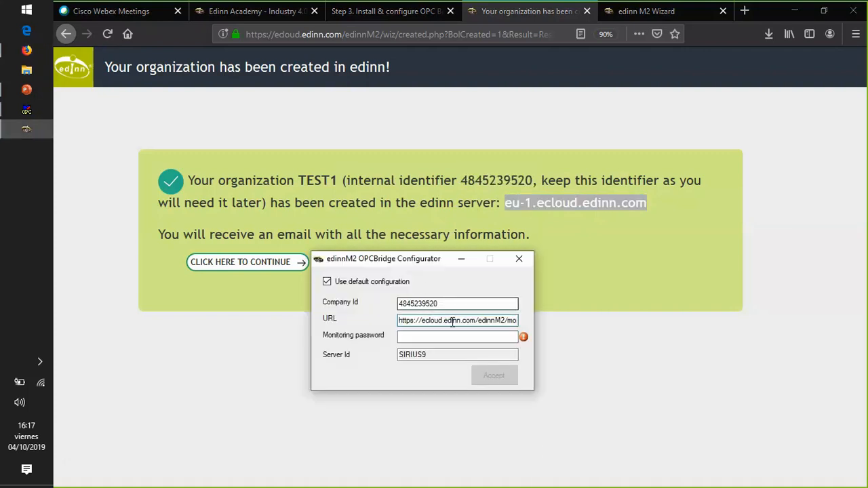
pyautogui.moveTo(422, 320); pyautogui.dragTo(477, 320)
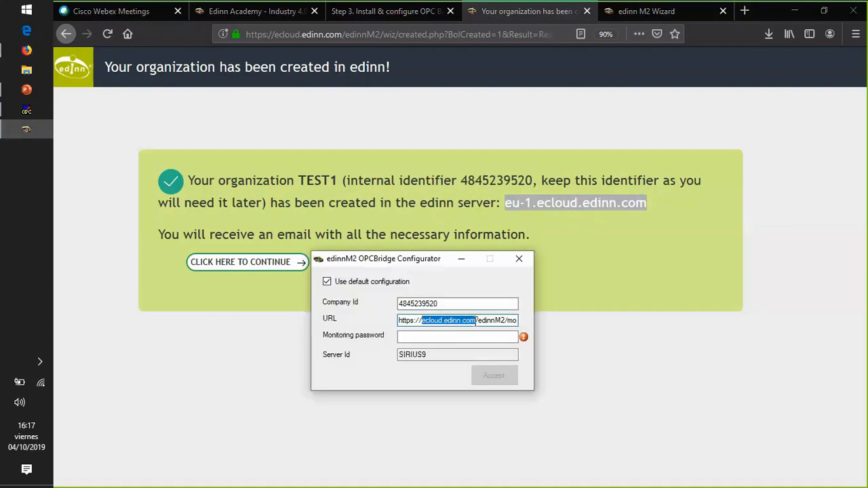
pyautogui.hotkey('ctrl', 'v')
pyautogui.press('End')
pyautogui.write('7')
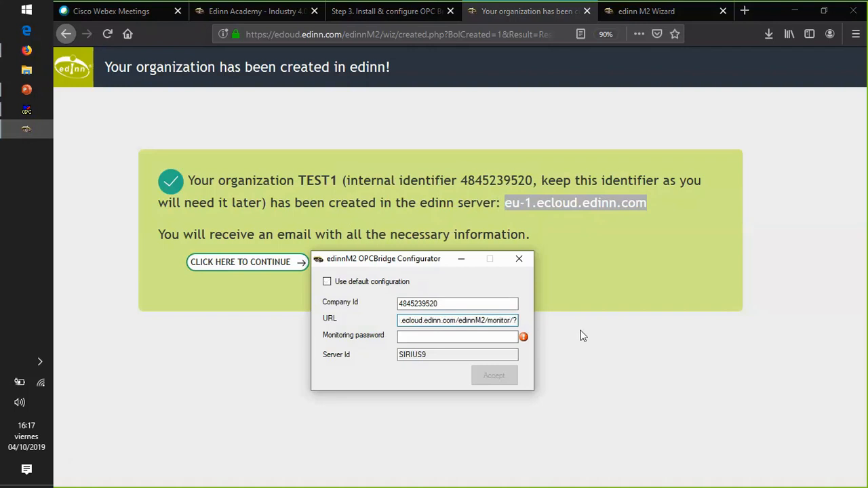
pyautogui.click(370, 12)
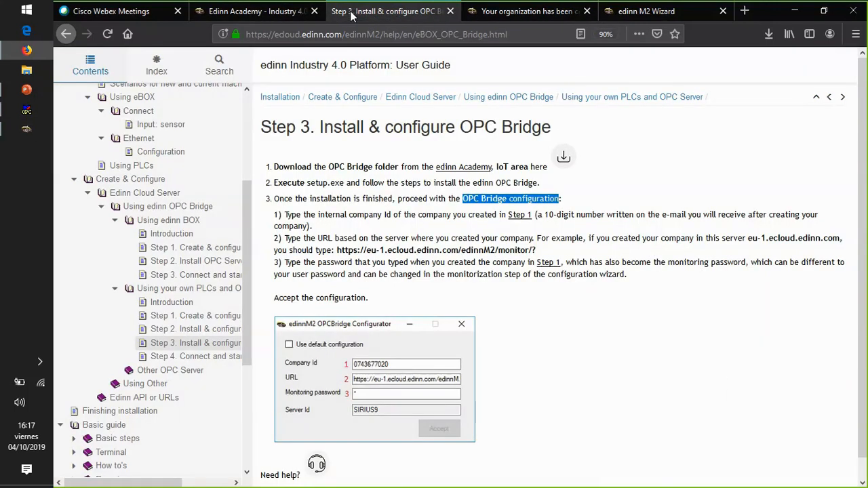
pyautogui.doubleClick(534, 250)
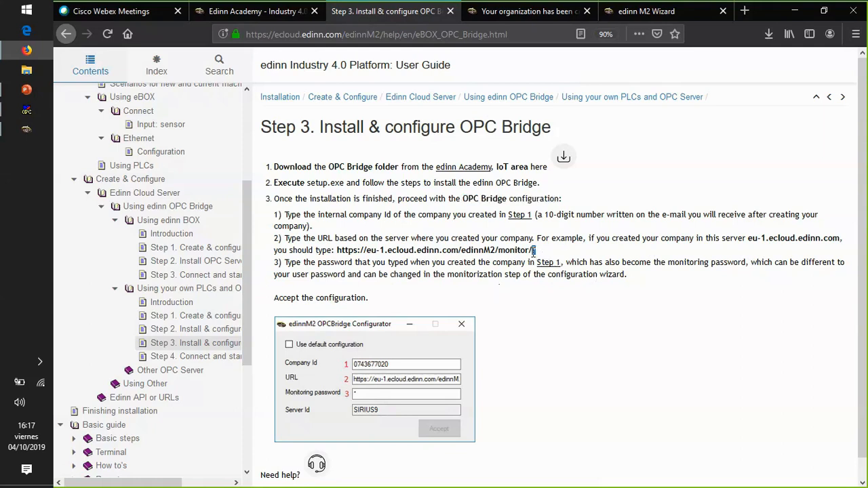
pyautogui.hotkey('alt', 'Tab')
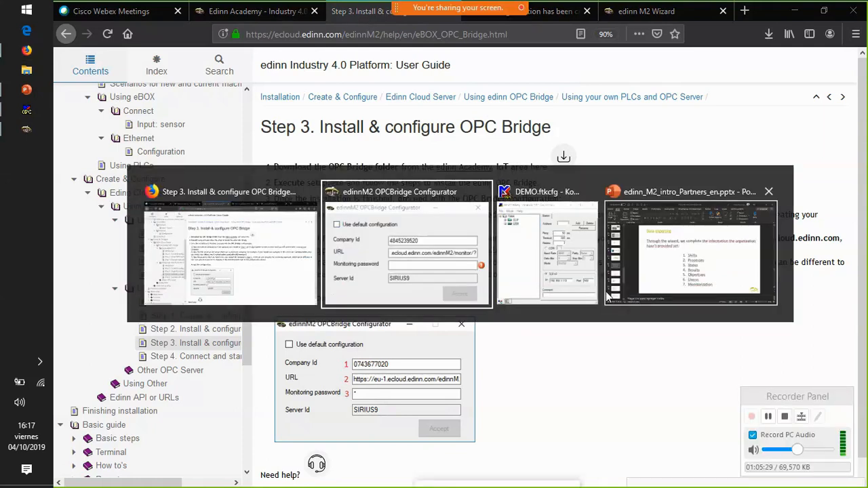
pyautogui.press('End')
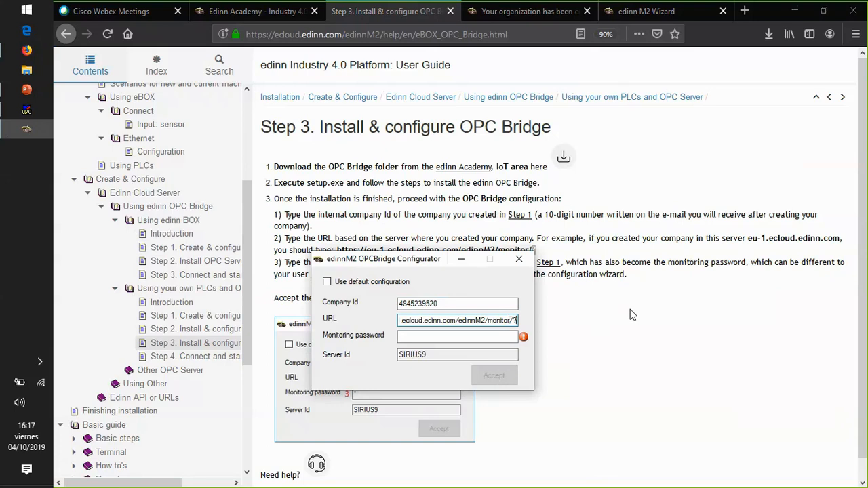
# - Enter the monitoring password in the OPCBridge Configurator and save the configuration
pyautogui.click(425, 337)
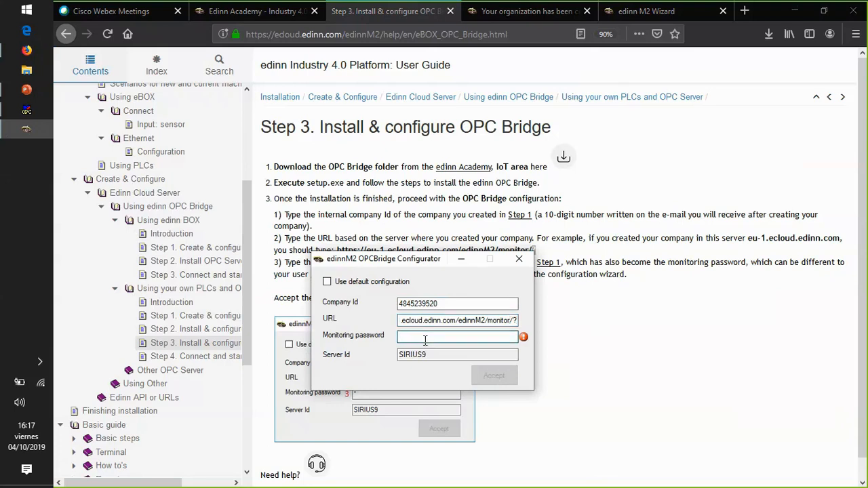
pyautogui.write('1')
pyautogui.moveTo(426, 341); pyautogui.dragTo(393, 342)
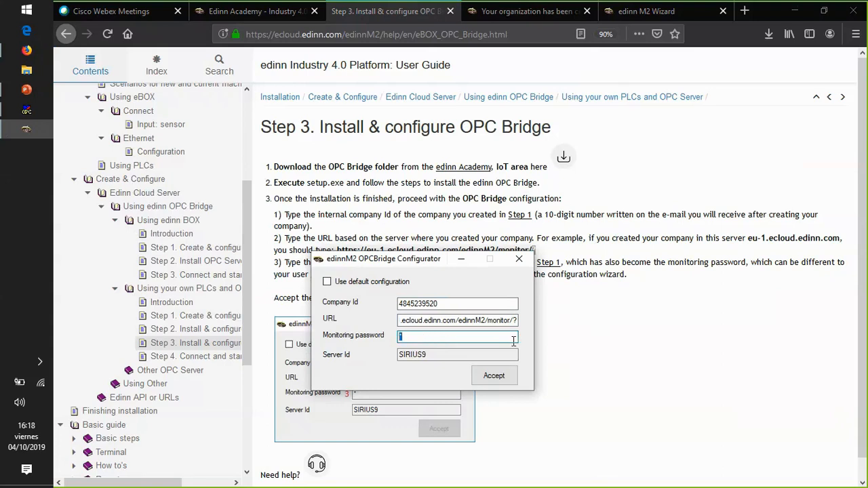
pyautogui.click(508, 378)
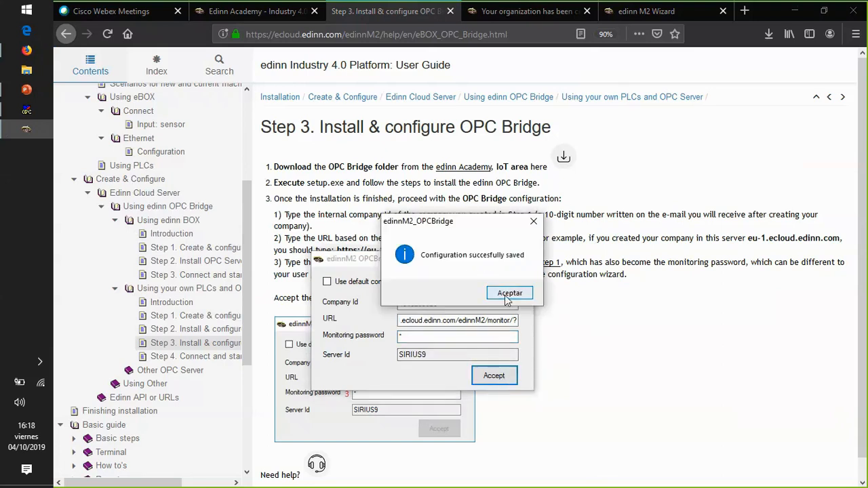
pyautogui.click(507, 296)
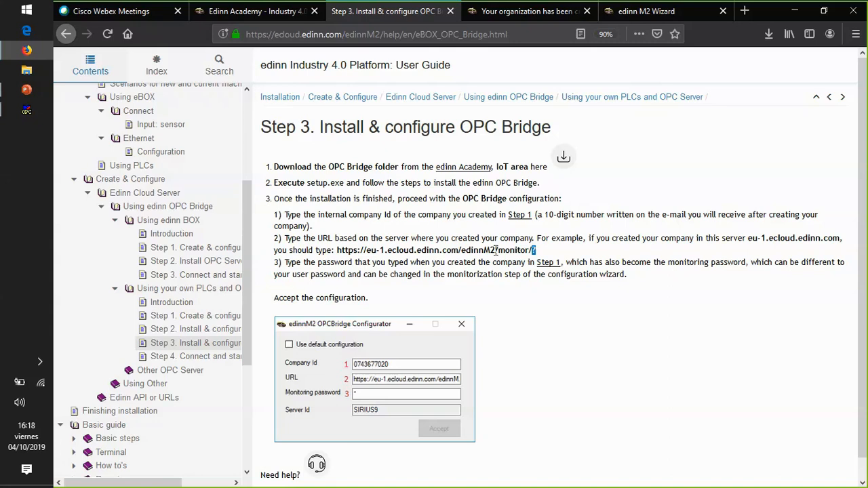
# - Log in to the edinn M2 Wizard for organization TEST1 as admin, entering the account password
pyautogui.click(558, 14)
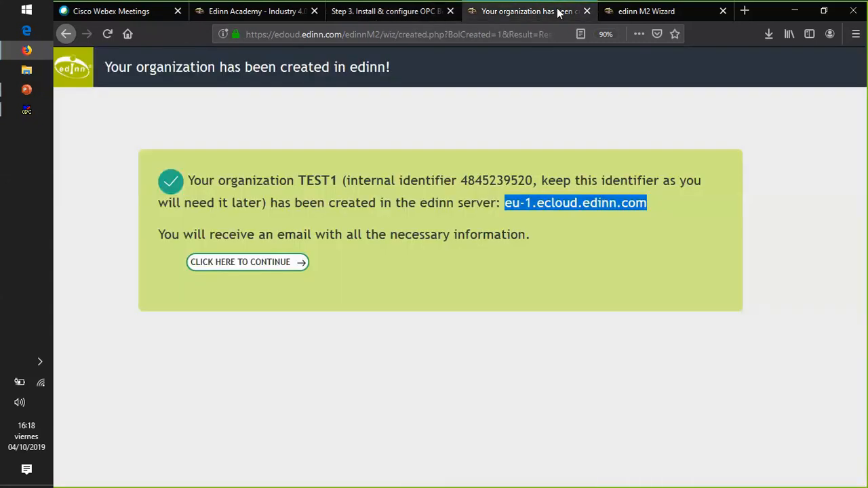
pyautogui.click(649, 12)
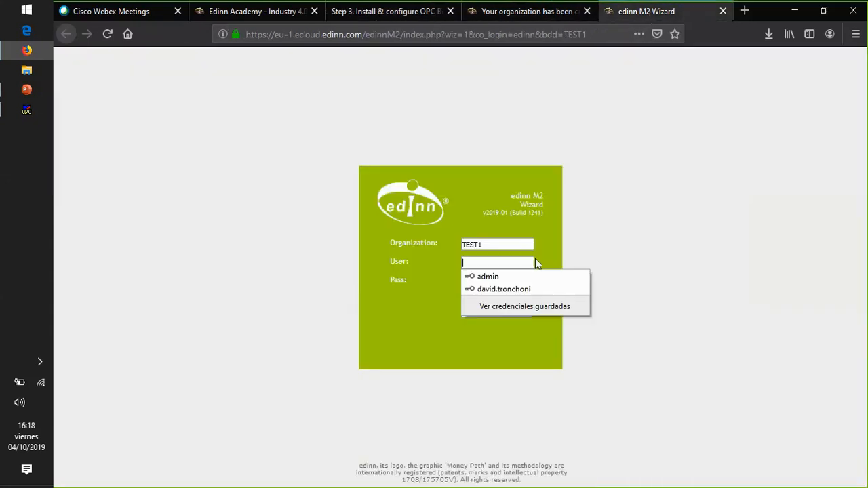
pyautogui.click(488, 264)
pyautogui.write('admin')
pyautogui.press('Tab')
pyautogui.press('BackSpace')
pyautogui.press('BackSpace')
pyautogui.press('BackSpace')
pyautogui.press('BackSpace')
pyautogui.press('BackSpace')
pyautogui.press('BackSpace')
pyautogui.write('a')
pyautogui.press('Return')
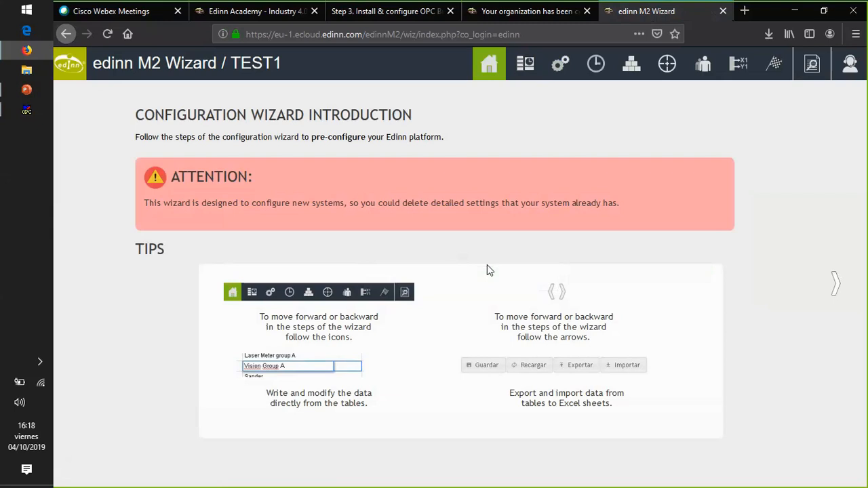
# - Advance to the wizard's Shifts configuration and review its rules on shift coverage, overlaps, and start and end times
pyautogui.click(822, 276)
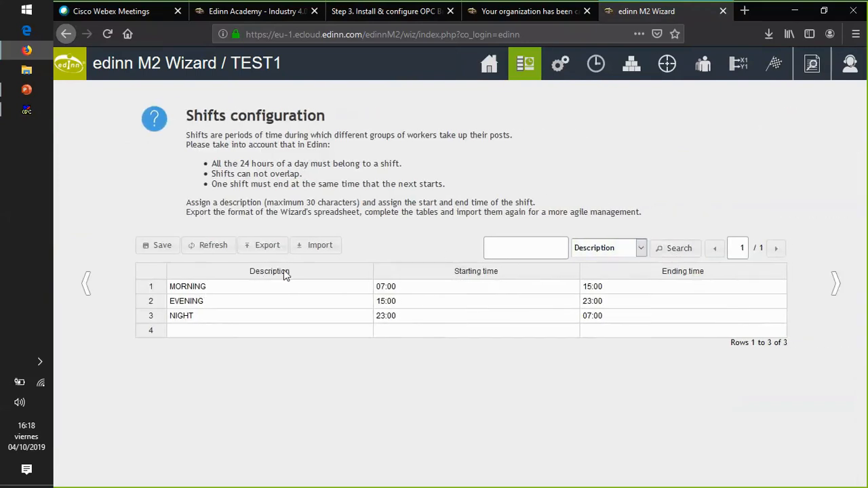
pyautogui.moveTo(187, 116); pyautogui.dragTo(344, 121)
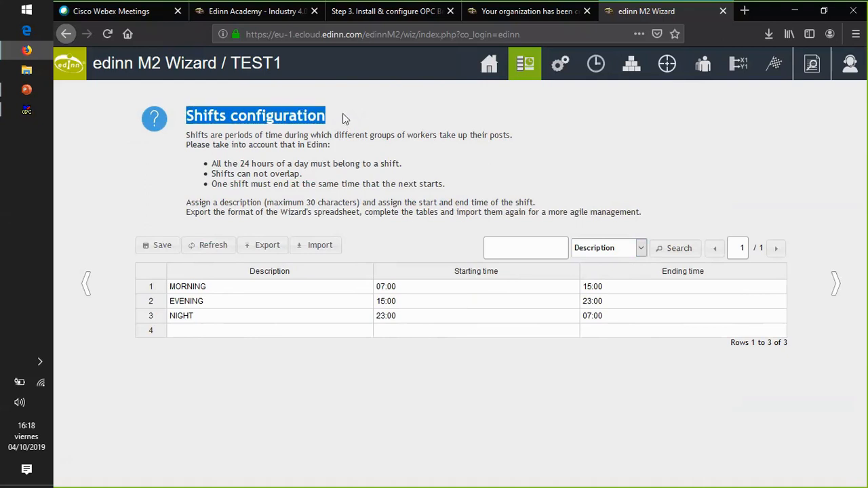
pyautogui.click(532, 34)
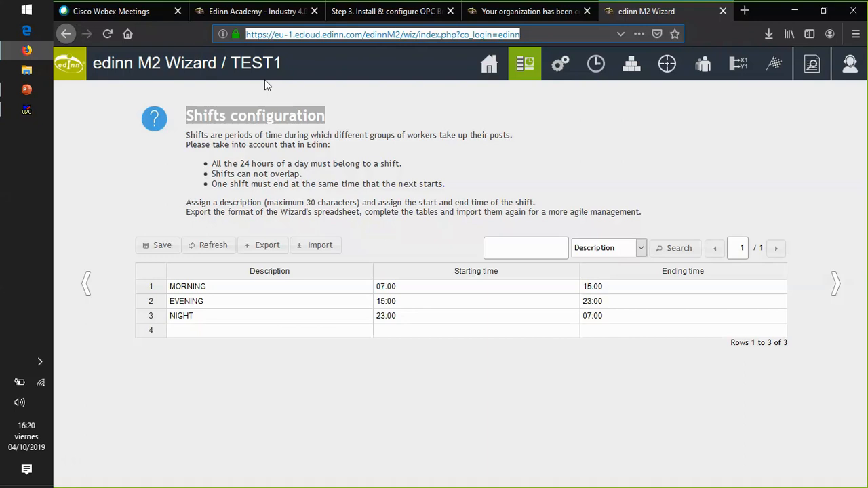
pyautogui.click(253, 174)
pyautogui.moveTo(187, 115); pyautogui.dragTo(646, 210)
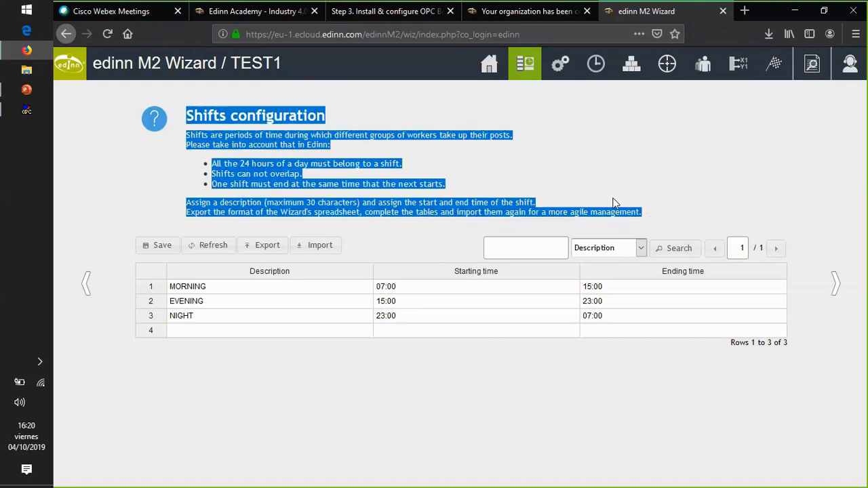
pyautogui.click(383, 182)
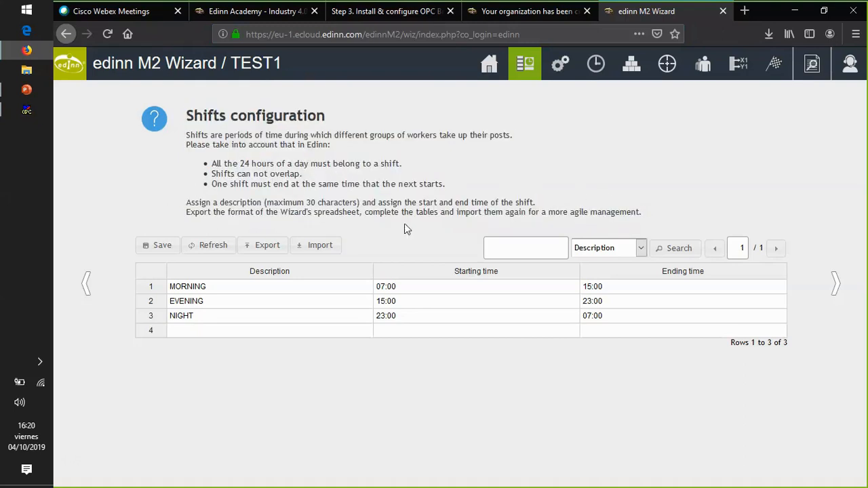
# - Set the MORNING shift to start at 06:00 and end at 14:00
pyautogui.click(411, 290)
pyautogui.press('BackSpace')
pyautogui.press('BackSpace')
pyautogui.press('BackSpace')
pyautogui.press('BackSpace')
pyautogui.write('6:00')
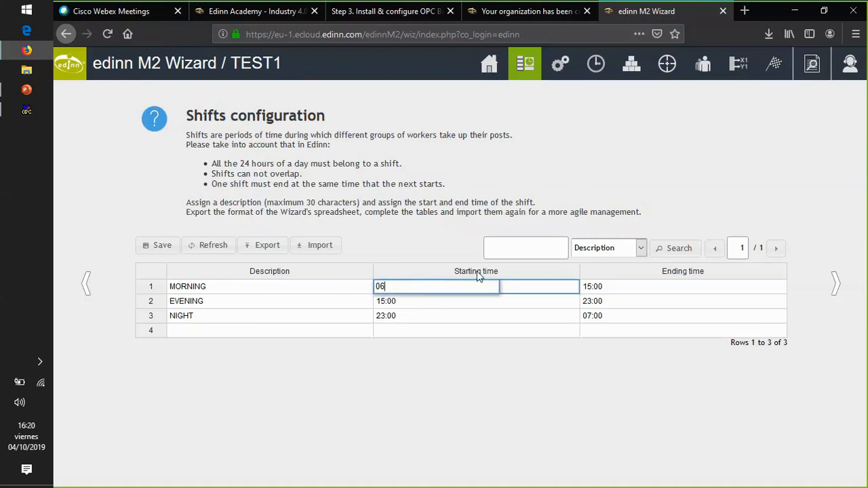
pyautogui.press('Tab')
pyautogui.press('BackSpace')
pyautogui.press('BackSpace')
pyautogui.press('BackSpace')
pyautogui.press('BackSpace')
pyautogui.write('4:00')
pyautogui.press('Tab')
pyautogui.press('Tab')
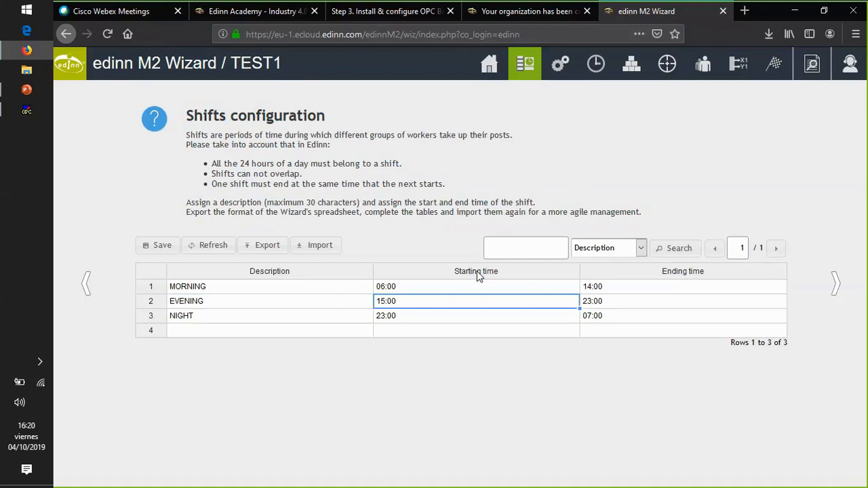
# - Set the EVENING shift to start at 14:00 and end at 22:00
pyautogui.press('BackSpace')
pyautogui.press('BackSpace')
pyautogui.press('BackSpace')
pyautogui.press('BackSpace')
pyautogui.write('4:00')
pyautogui.press('Tab')
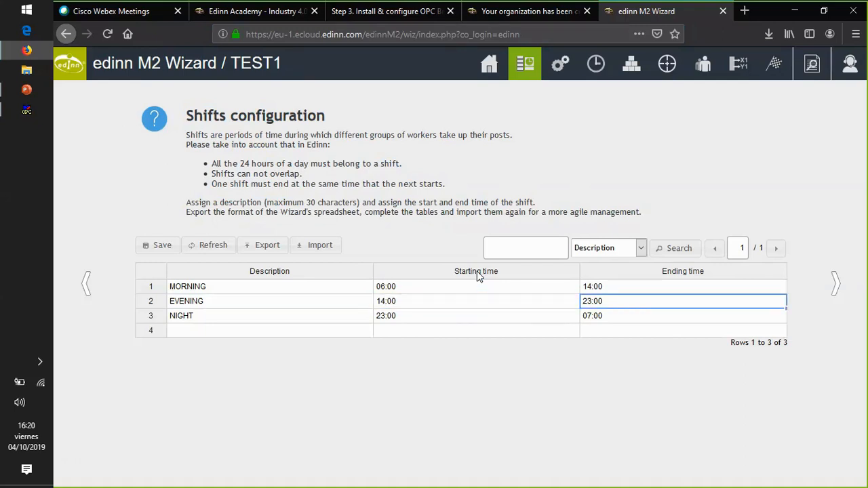
pyautogui.press('BackSpace')
pyautogui.press('BackSpace')
pyautogui.press('BackSpace')
pyautogui.press('BackSpace')
pyautogui.write('2:0')
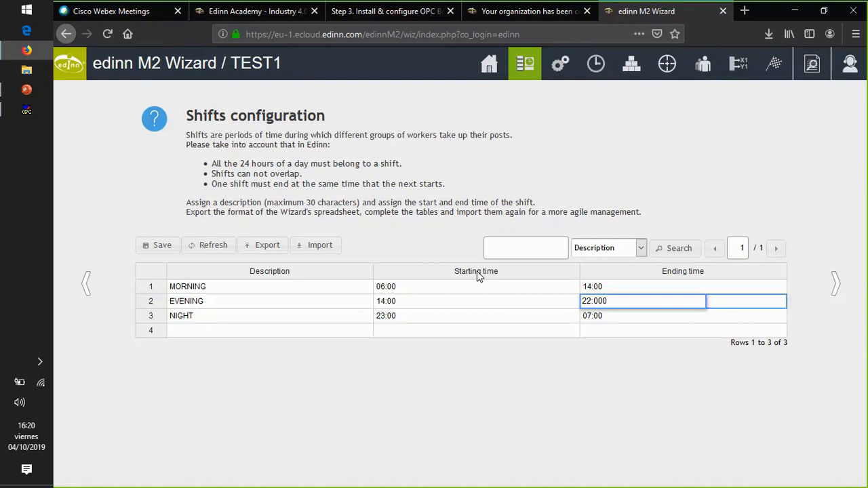
pyautogui.write('0')
pyautogui.press('Tab')
pyautogui.press('Tab')
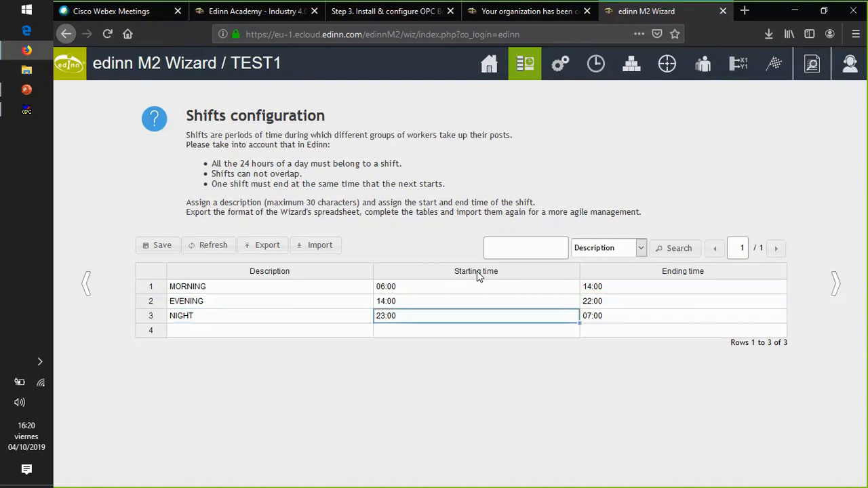
# - Set the NIGHT shift to start at 22:00 and end at 06:00, and save the shifts
pyautogui.press('BackSpace')
pyautogui.press('BackSpace')
pyautogui.press('BackSpace')
pyautogui.press('BackSpace')
pyautogui.write('2:00')
pyautogui.press('Tab')
pyautogui.press('BackSpace')
pyautogui.press('BackSpace')
pyautogui.press('BackSpace')
pyautogui.press('BackSpace')
pyautogui.write('6:00')
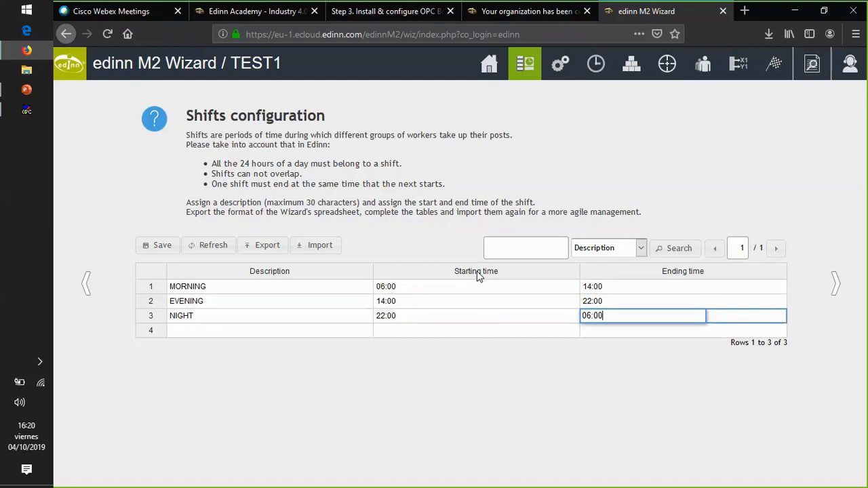
pyautogui.press('Tab')
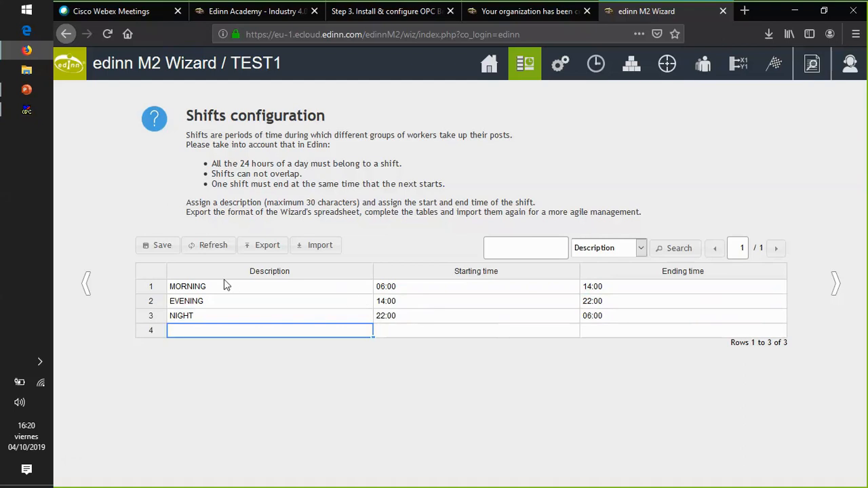
pyautogui.click(150, 246)
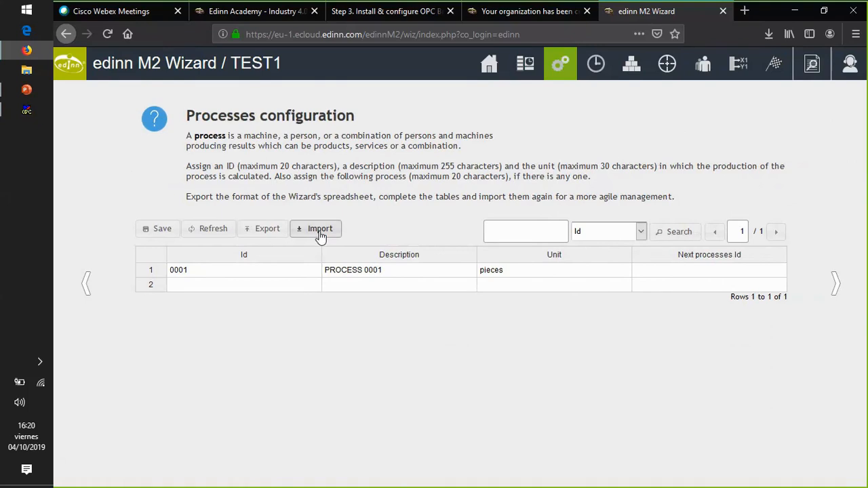
# - In the Processes configuration, change process 0001's description to CONVEYOR1 and set its next process to 0002
pyautogui.click(409, 276)
pyautogui.moveTo(410, 274); pyautogui.dragTo(310, 271)
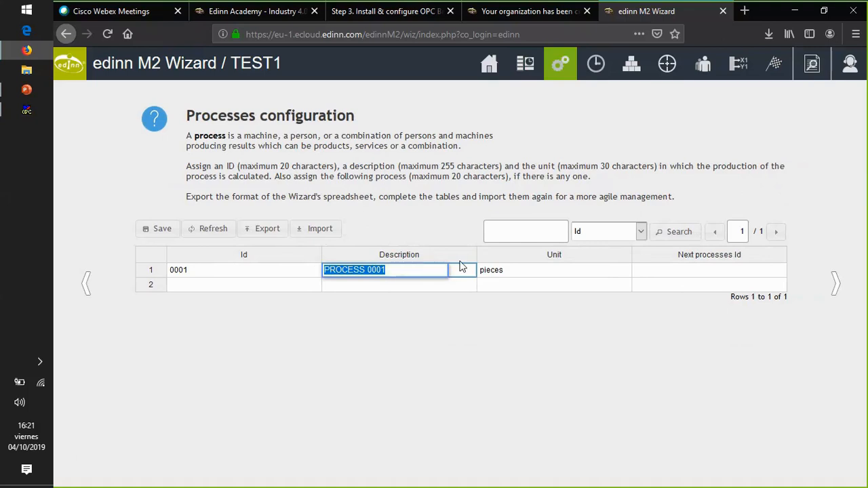
pyautogui.write('CONVER')
pyautogui.press('BackSpace')
pyautogui.write('YOR1')
pyautogui.press('Tab')
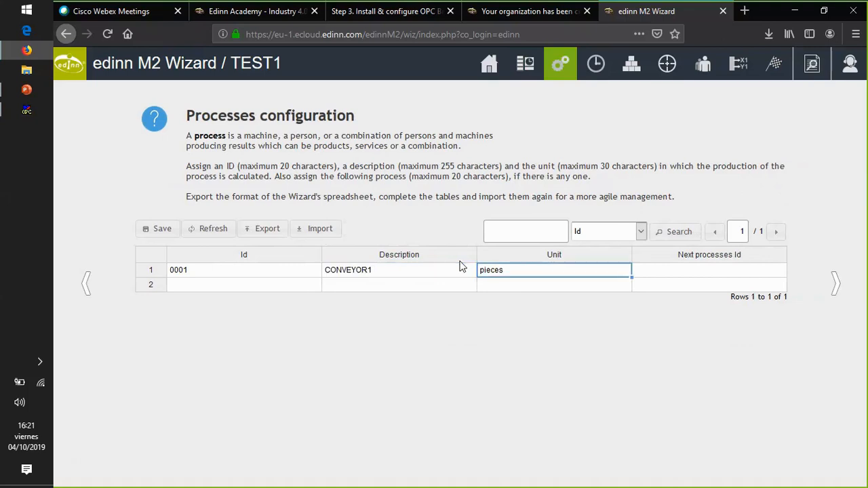
pyautogui.press('Tab')
pyautogui.write('0002')
pyautogui.press('Tab')
# - Add process 0002 with description ROTATOR, unit pieces and next process 0003
pyautogui.write('0002')
pyautogui.press('Tab')
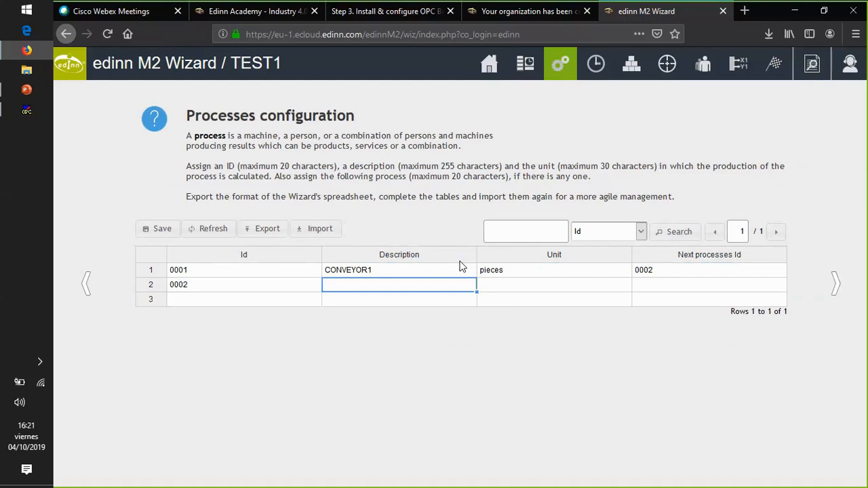
pyautogui.write('ROTATOR')
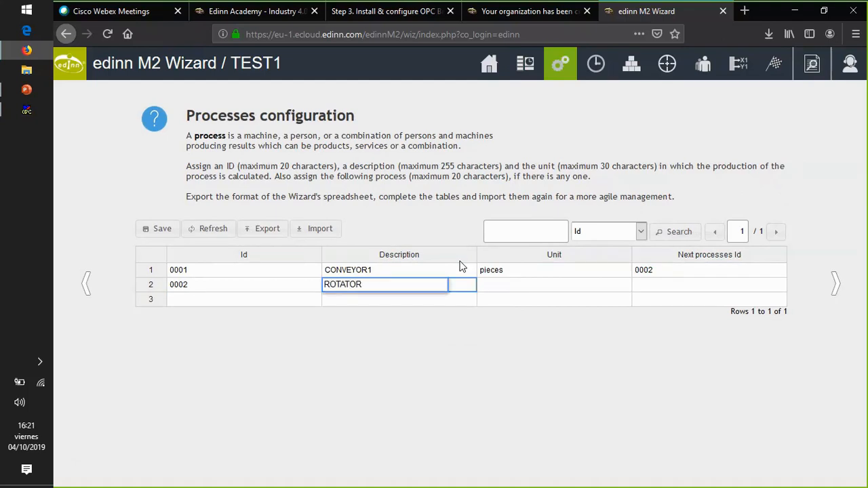
pyautogui.press('Tab')
pyautogui.write('pieces')
pyautogui.press('Tab')
pyautogui.write('0003')
pyautogui.press('Tab')
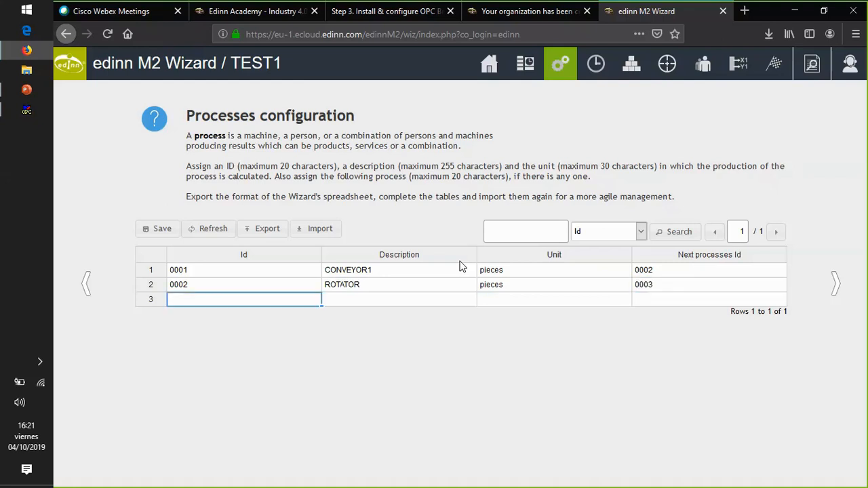
# - Add process 0003 with description DRILL, unit pieces and next process 0004
pyautogui.write('0003')
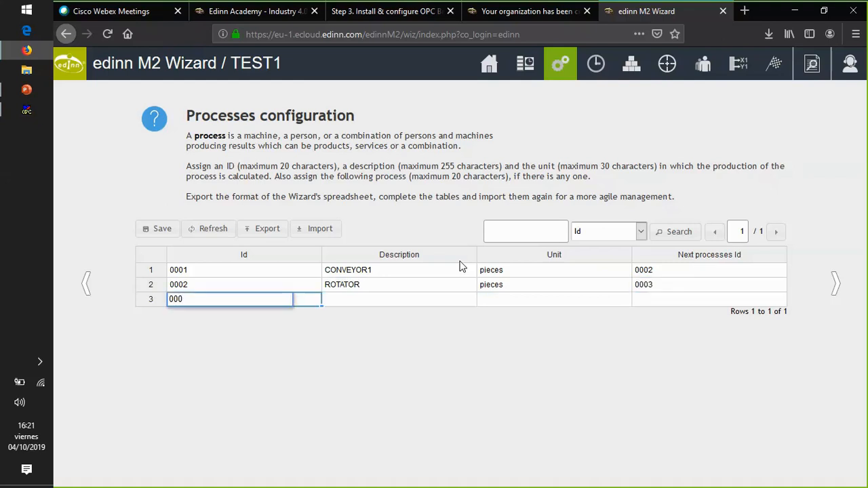
pyautogui.press('Tab')
pyautogui.write('D')
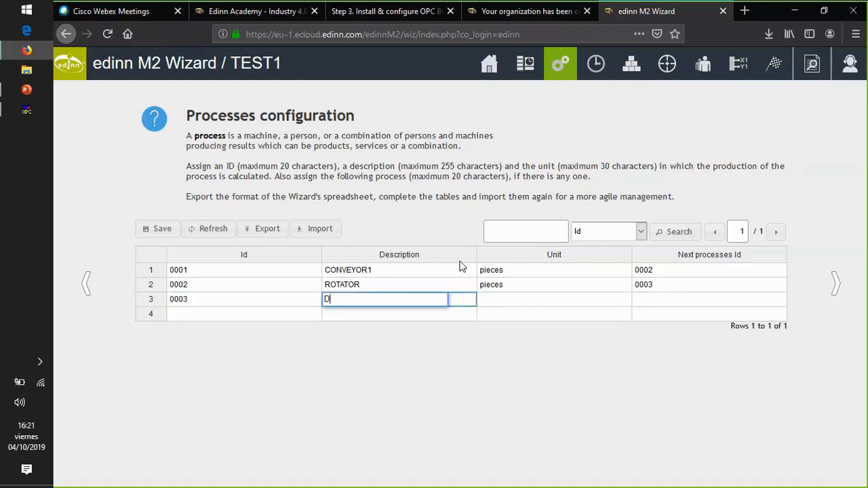
pyautogui.write('RILL')
pyautogui.press('Tab')
pyautogui.write('pieces')
pyautogui.press('Tab')
pyautogui.write('0004')
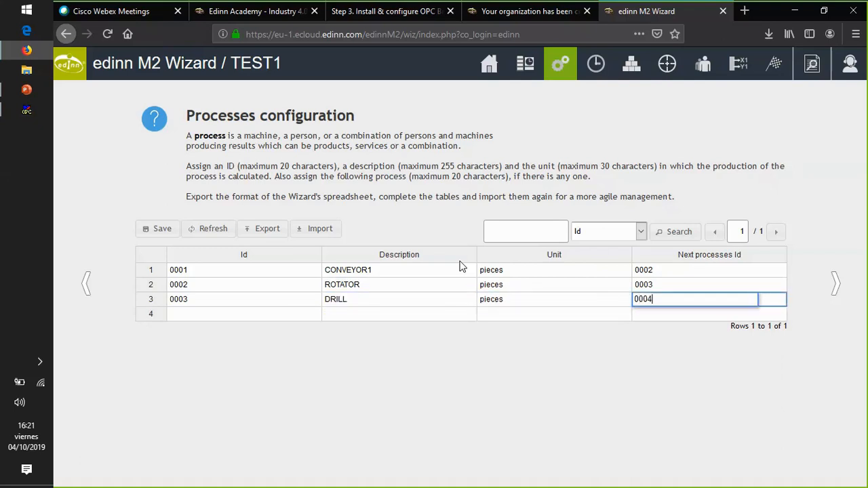
pyautogui.press('Tab')
# - Add process 0004 with description CONVEYOR2, unit pieces and next process 0005
pyautogui.write('0004')
pyautogui.press('Tab')
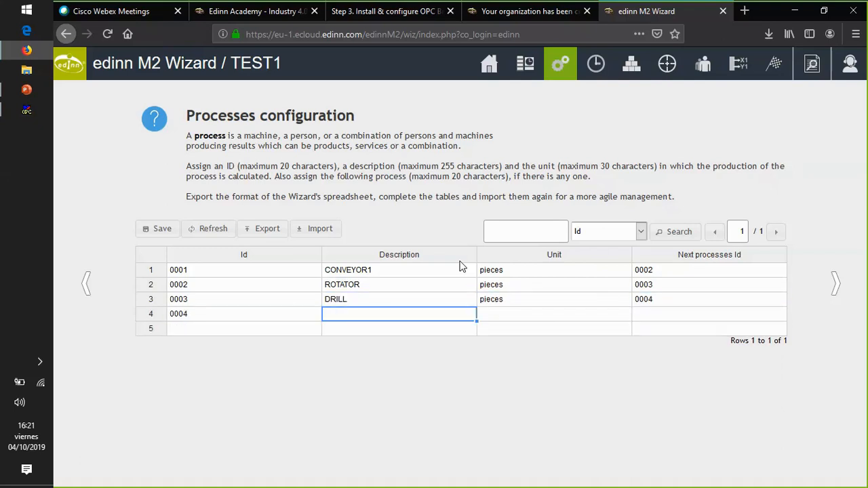
pyautogui.write('CONVEY')
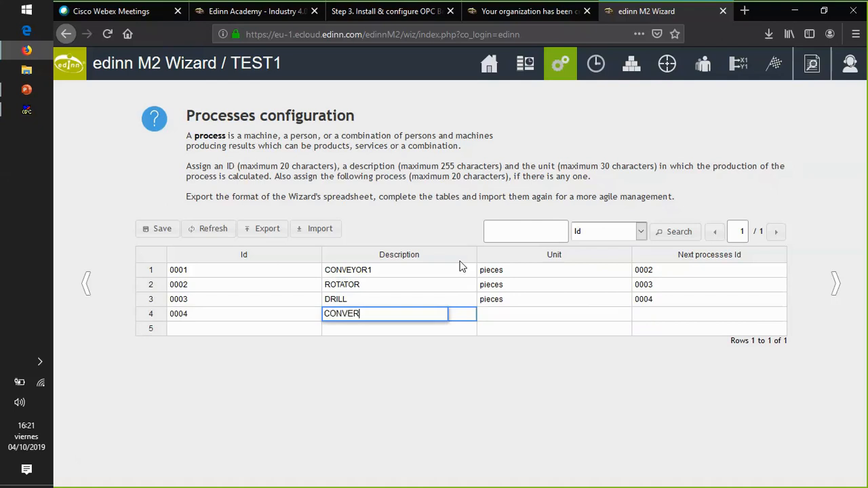
pyautogui.write('OR2')
pyautogui.press('Tab')
pyautogui.write('pieces')
pyautogui.press('Tab')
pyautogui.write('0005')
pyautogui.press('Tab')
# - Add process 0005 with description PRESS and unit pieces, without a next process, and save the processes
pyautogui.write('0005')
pyautogui.press('Tab')
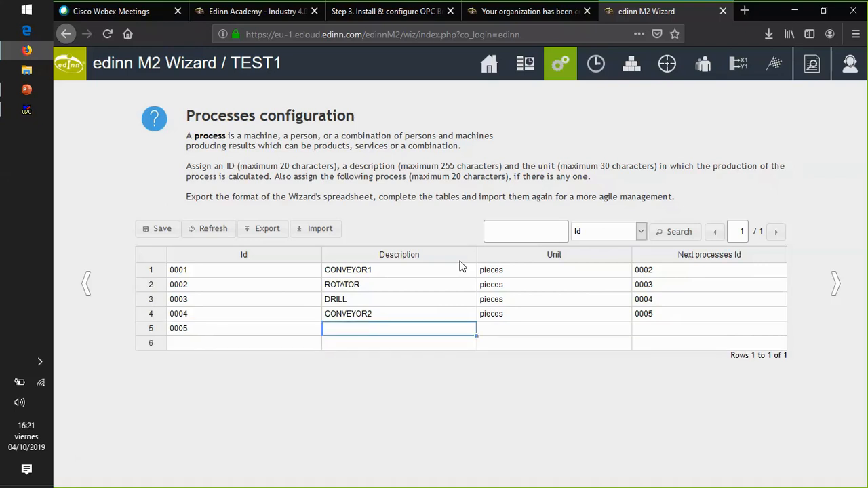
pyautogui.write('PRESS')
pyautogui.press('Tab')
pyautogui.write('pieces')
pyautogui.press('Tab')
pyautogui.click(154, 229)
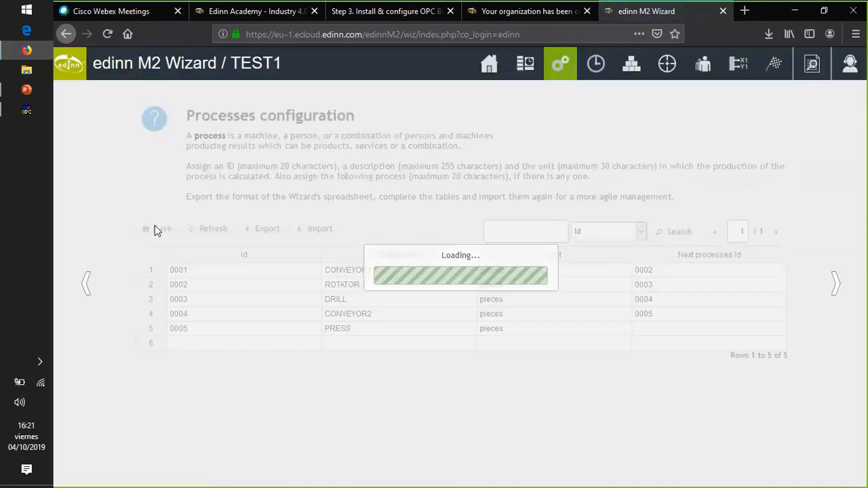
# - Advance to the Statuses configuration and examine the five status types and the default statuses table
pyautogui.click(839, 280)
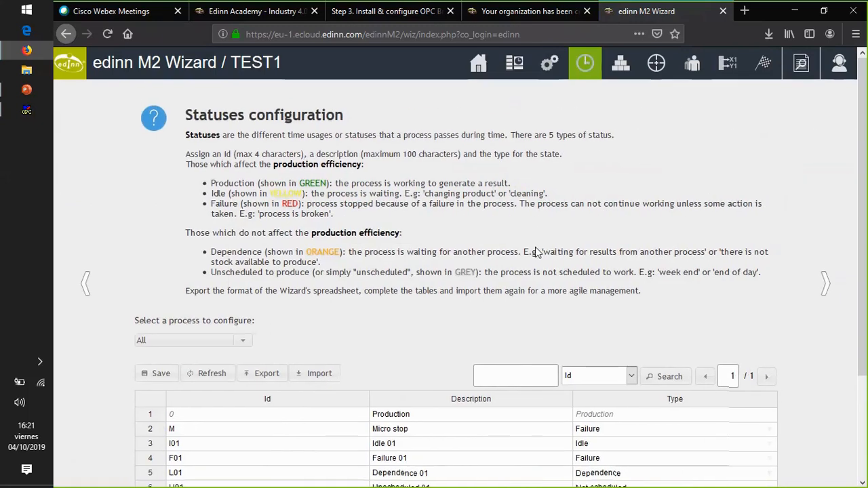
pyautogui.scroll(-3, 343, 251)
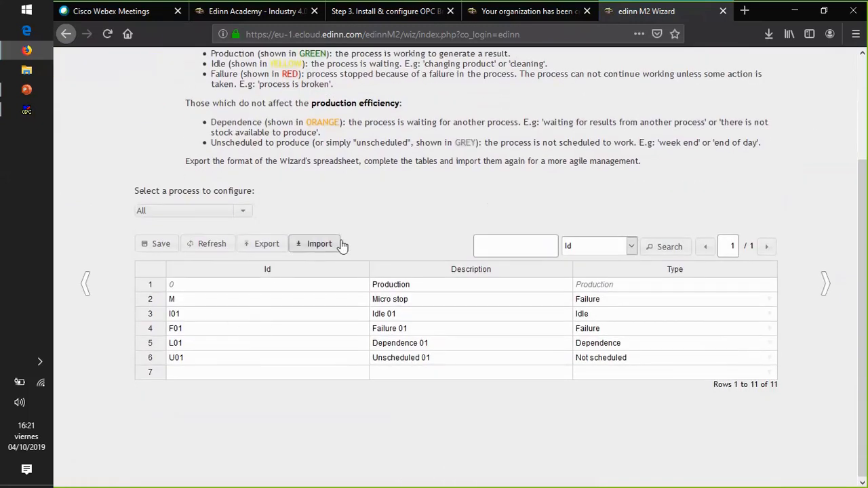
pyautogui.scroll(3, 343, 246)
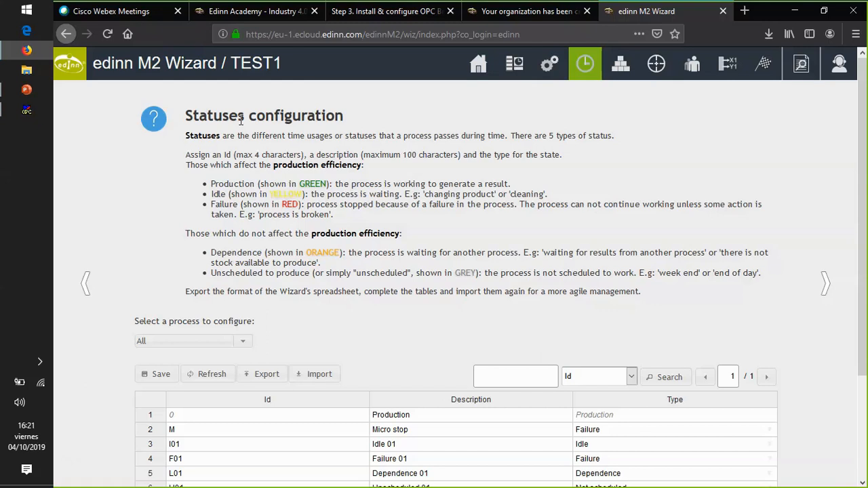
pyautogui.scroll(-2, 332, 224)
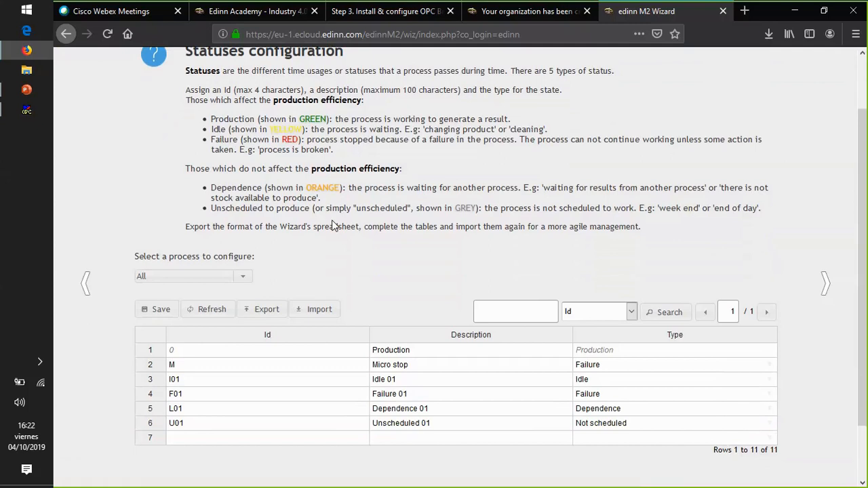
pyautogui.scroll(2, 332, 226)
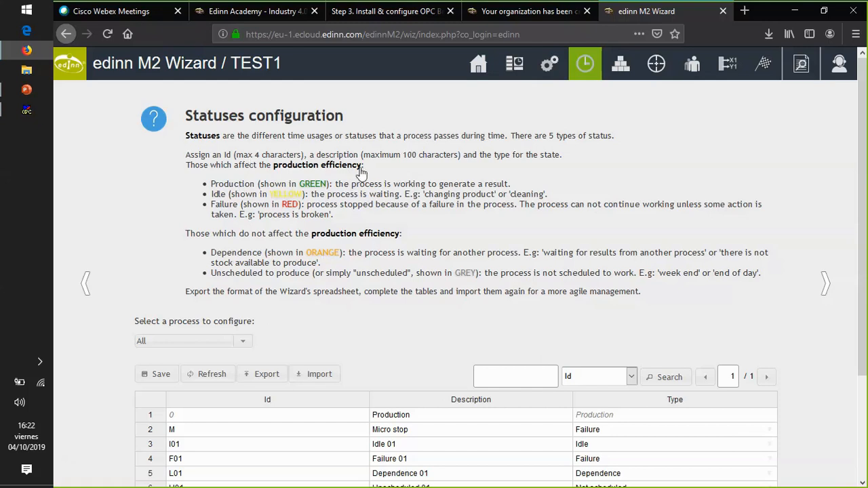
pyautogui.scroll(-3, 358, 170)
pyautogui.scroll(2, 360, 173)
pyautogui.scroll(2, 407, 170)
pyautogui.scroll(-2, 516, 197)
# - Advance to the Results configuration, export its table and open Results.csv in Microsoft Excel at the first empty row
pyautogui.click(832, 293)
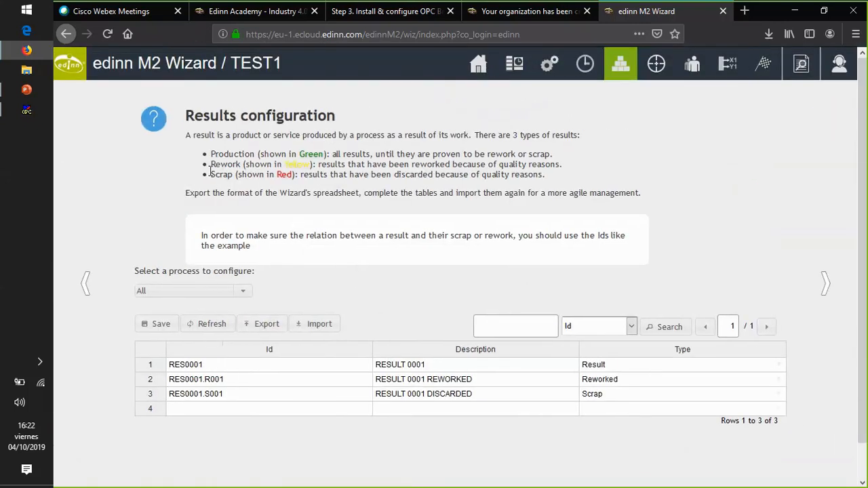
pyautogui.moveTo(185, 116); pyautogui.dragTo(336, 114)
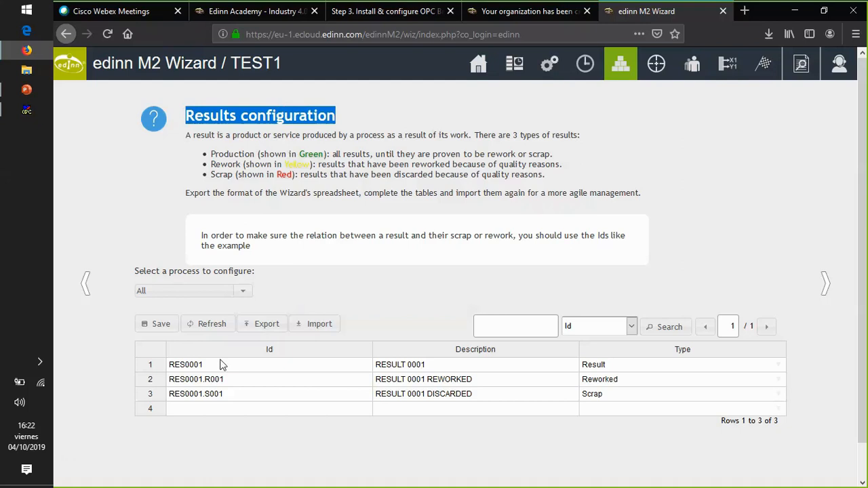
pyautogui.click(266, 326)
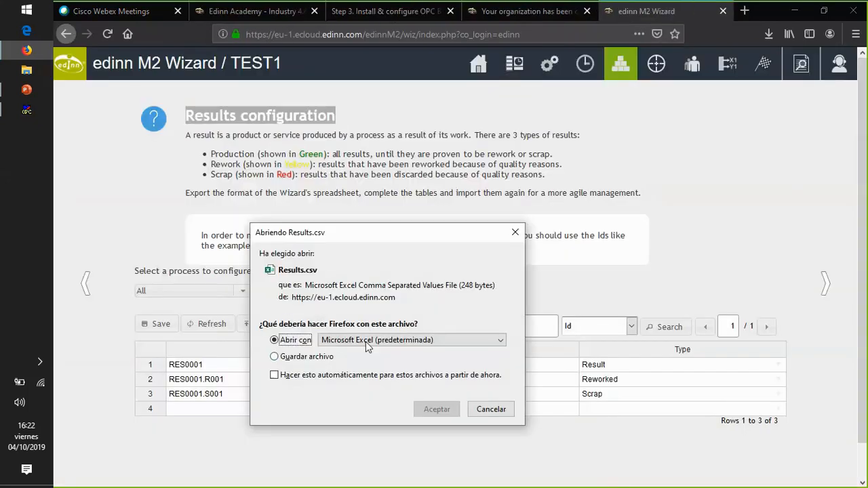
pyautogui.click(416, 408)
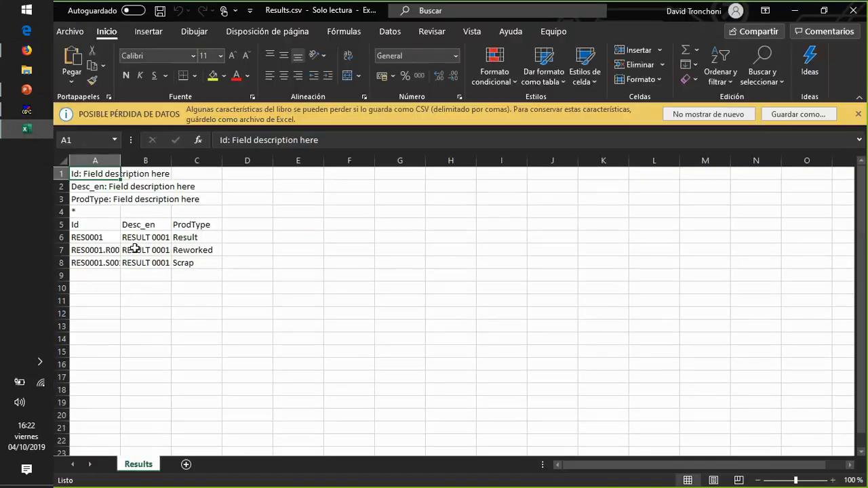
pyautogui.click(112, 276)
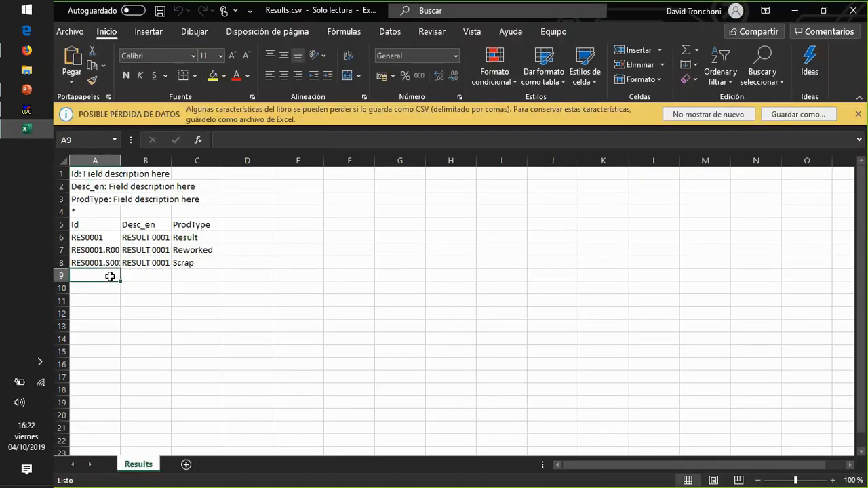
# - Review the example result rows in Results.csv, close the workbook, and look at the wizard's results import dialog without importing a file
pyautogui.moveTo(97, 237); pyautogui.dragTo(203, 265)
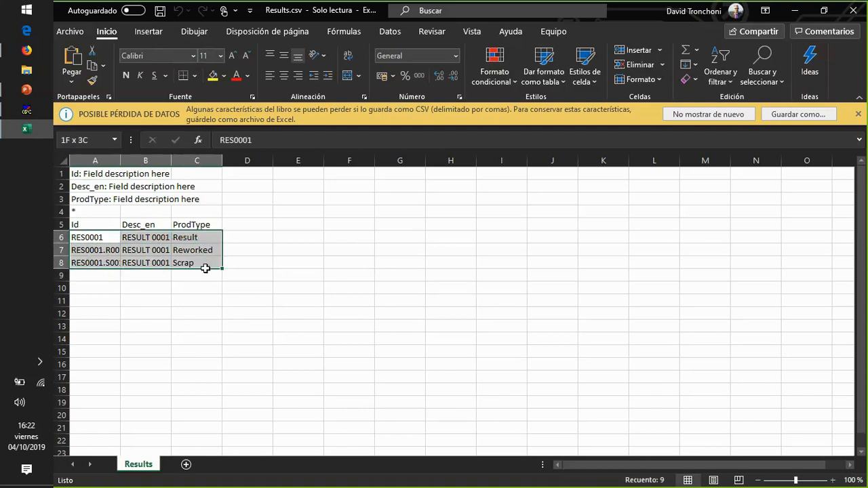
pyautogui.moveTo(82, 224); pyautogui.dragTo(172, 357)
pyautogui.click(93, 272)
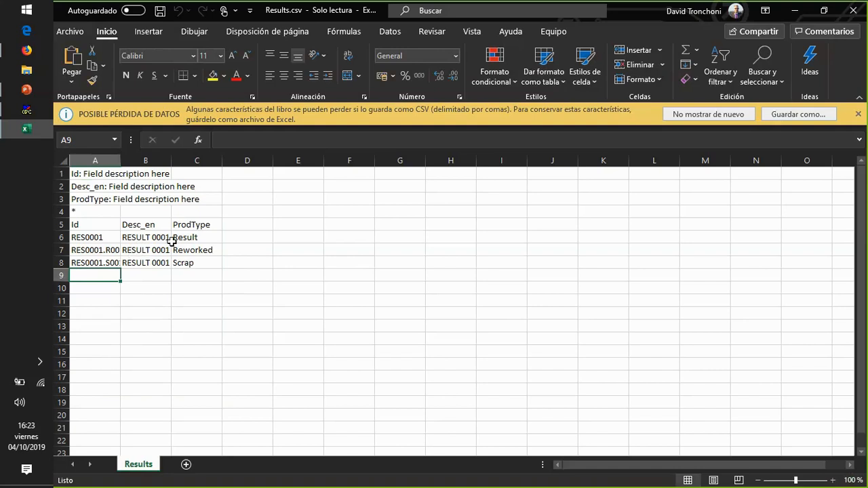
pyautogui.click(847, 11)
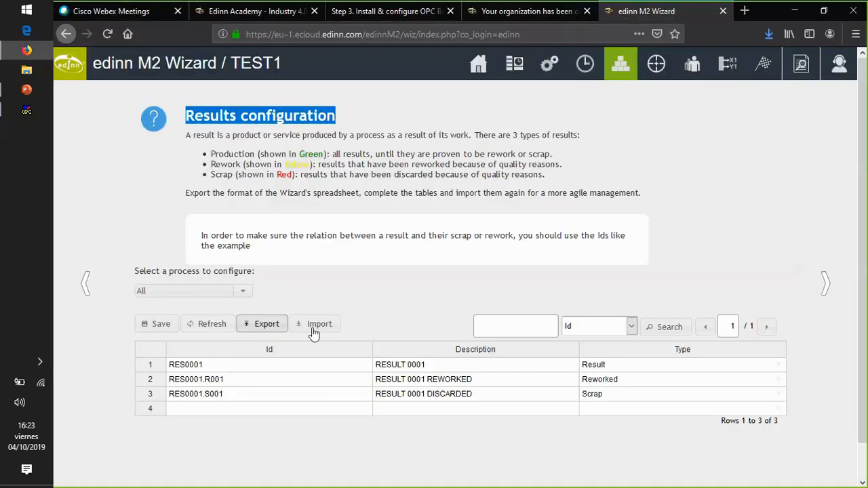
pyautogui.click(313, 324)
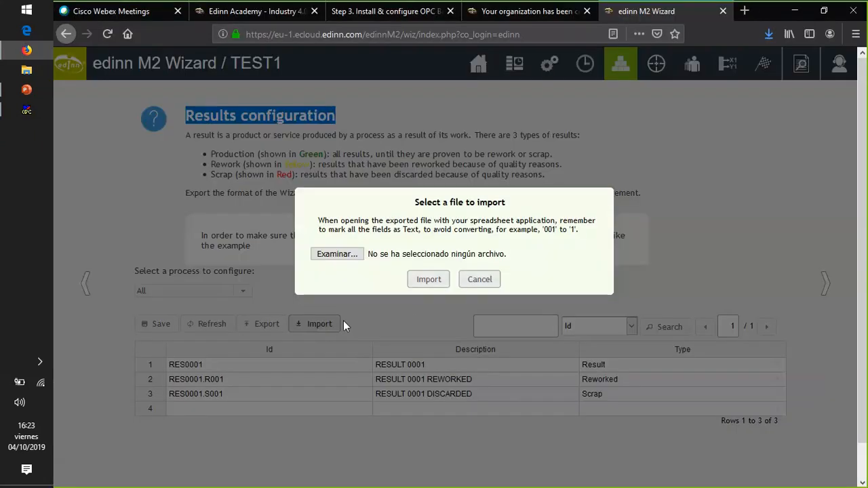
pyautogui.click(479, 279)
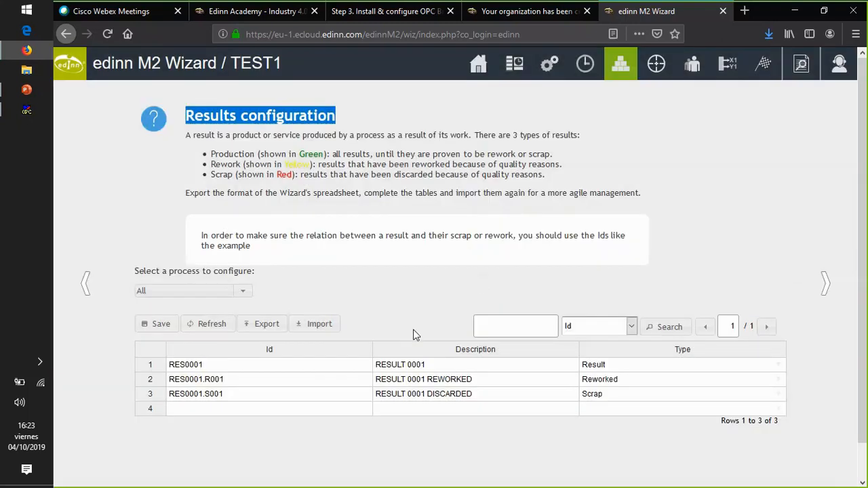
# - Advance to the Objectives configuration and set process 0002 - ROTATOR's maximum achievable speed to 1 good result in 10 seconds
pyautogui.click(823, 290)
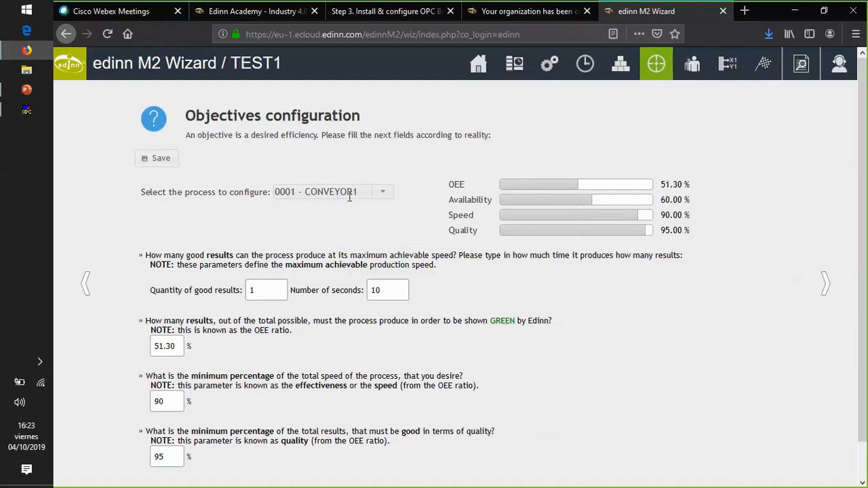
pyautogui.click(382, 193)
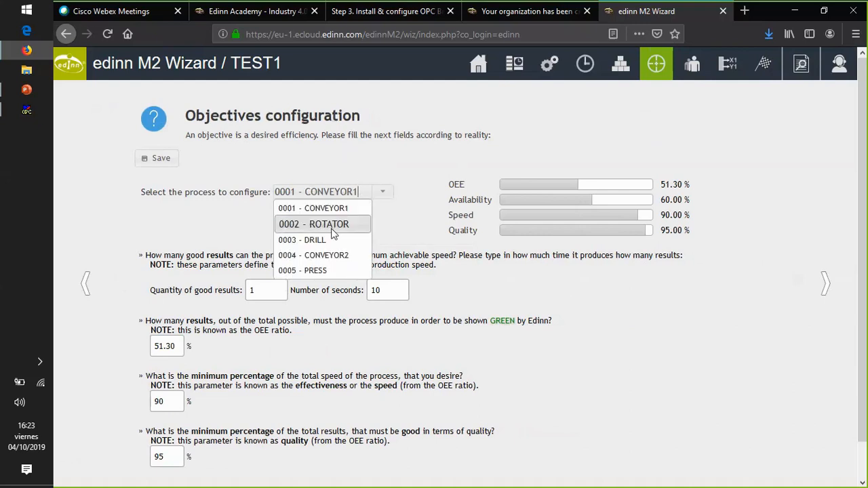
pyautogui.click(320, 225)
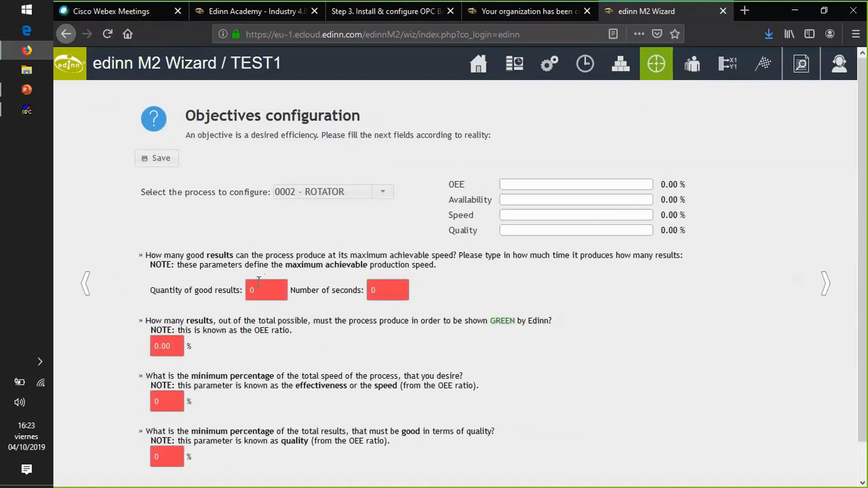
pyautogui.click(248, 290)
pyautogui.write('1')
pyautogui.press('Tab')
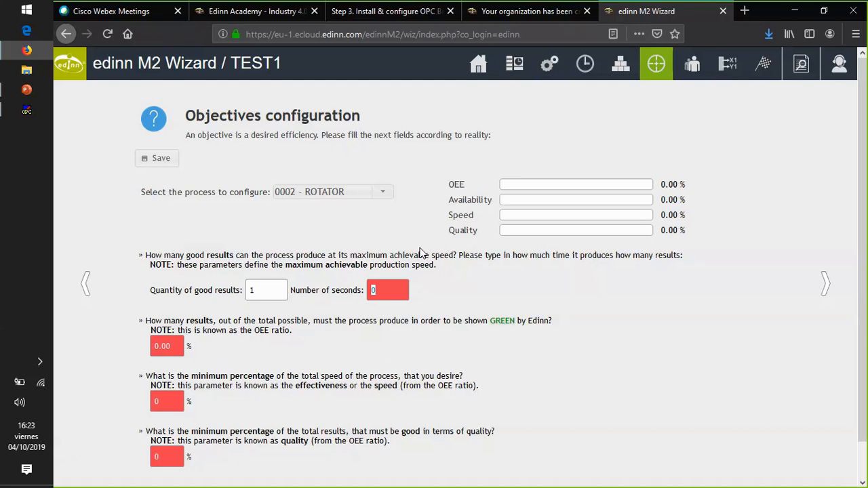
pyautogui.write('10')
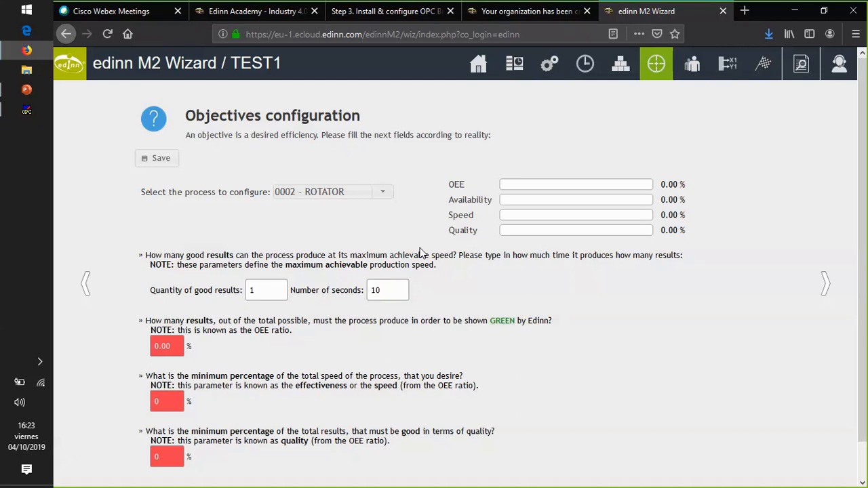
# - Set ROTATOR's OEE objective to 50.00 %, its minimum speed to 90 % and its minimum quality to 95 %
pyautogui.press('Tab')
pyautogui.write('5')
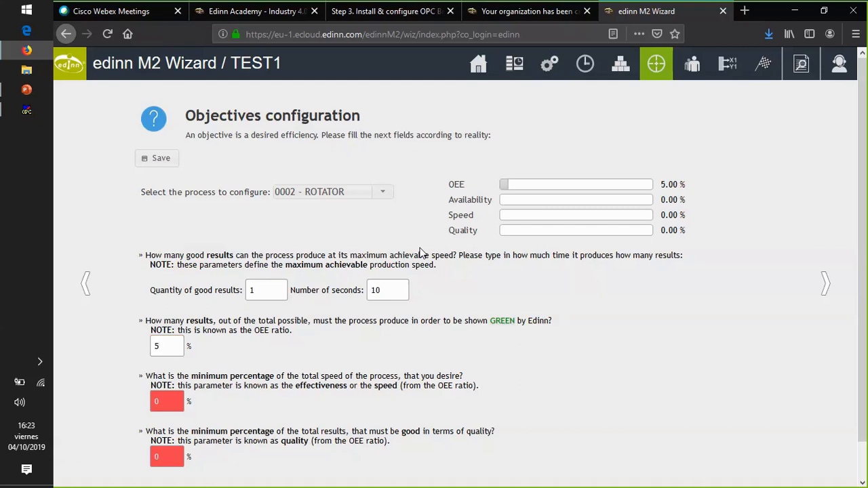
pyautogui.write('1')
pyautogui.press('BackSpace')
pyautogui.write('0.00')
pyautogui.press('Tab')
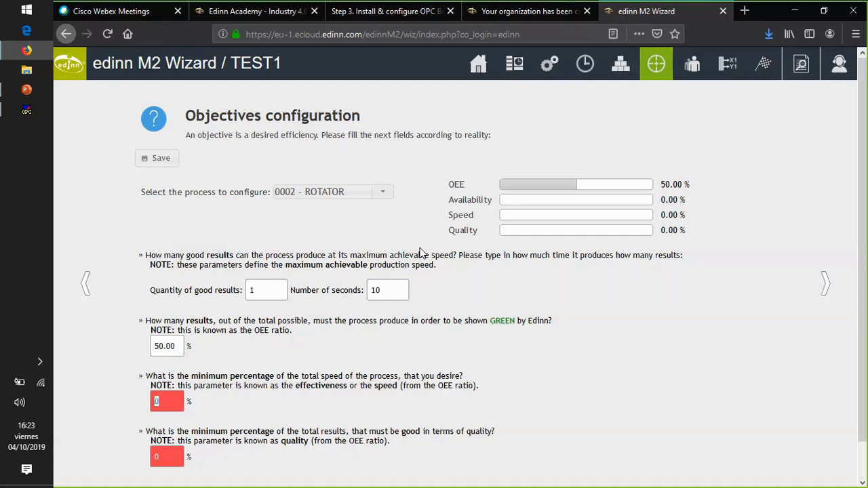
pyautogui.write('90')
pyautogui.press('Tab')
pyautogui.write('95')
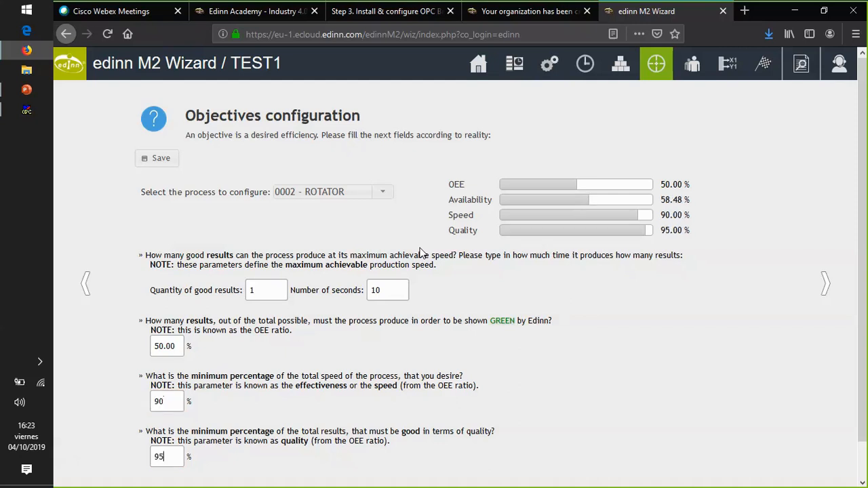
pyautogui.moveTo(481, 388); pyautogui.dragTo(144, 376)
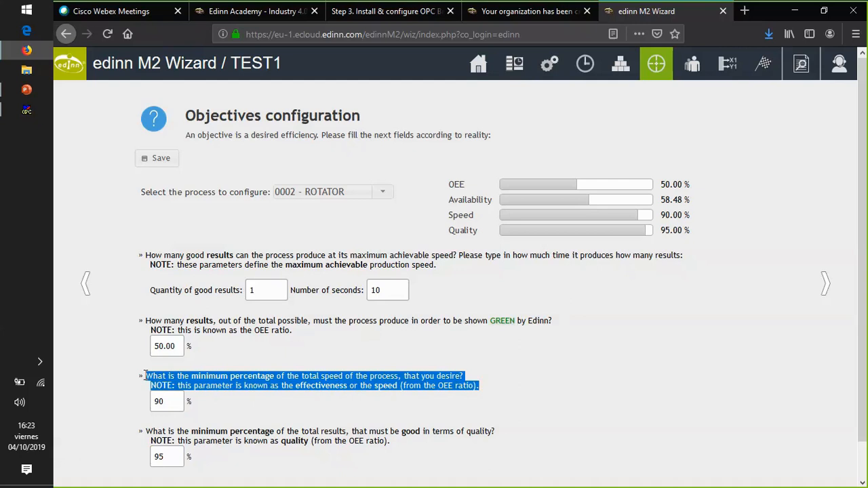
pyautogui.click(174, 451)
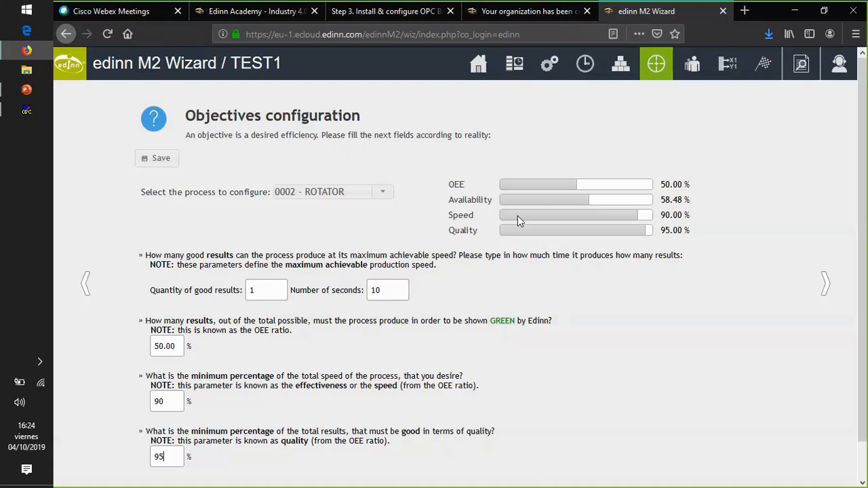
# - Review the objectives entered for process 0002 - ROTATOR and save them
pyautogui.scroll(-2, 399, 215)
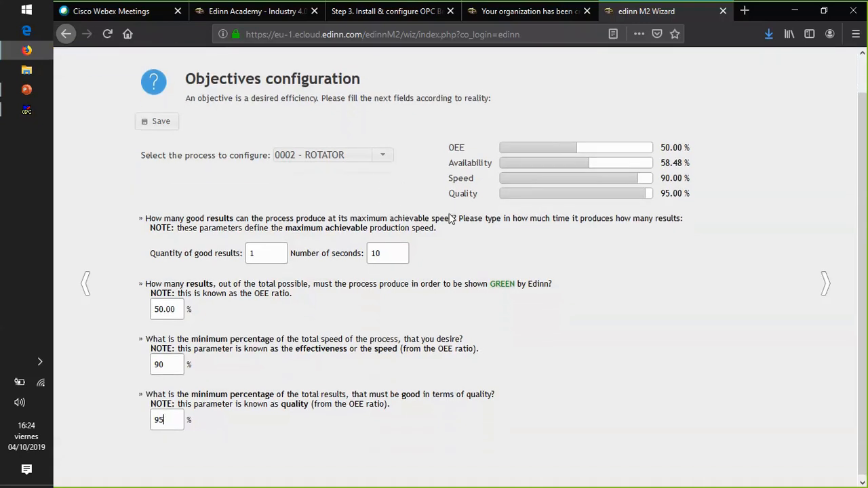
pyautogui.scroll(2, 450, 214)
pyautogui.click(157, 158)
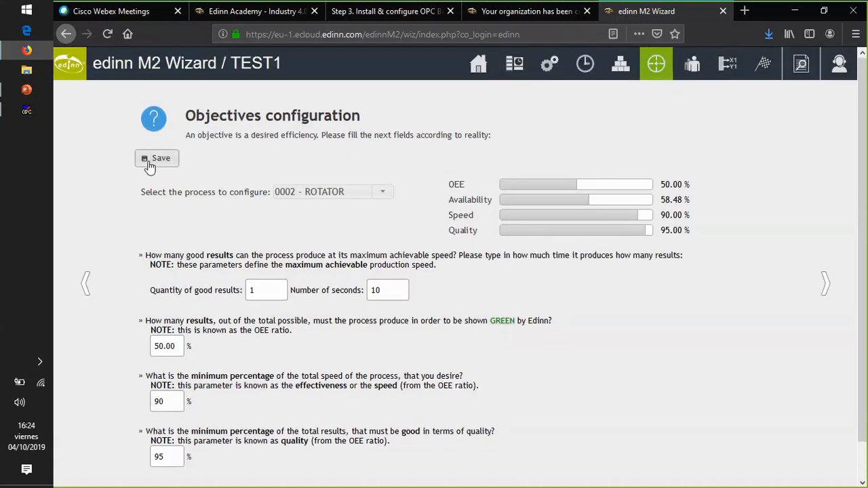
# - Choose process 0003 - DRILL and set its maximum achievable speed to 1 good result in 10 seconds
pyautogui.click(372, 196)
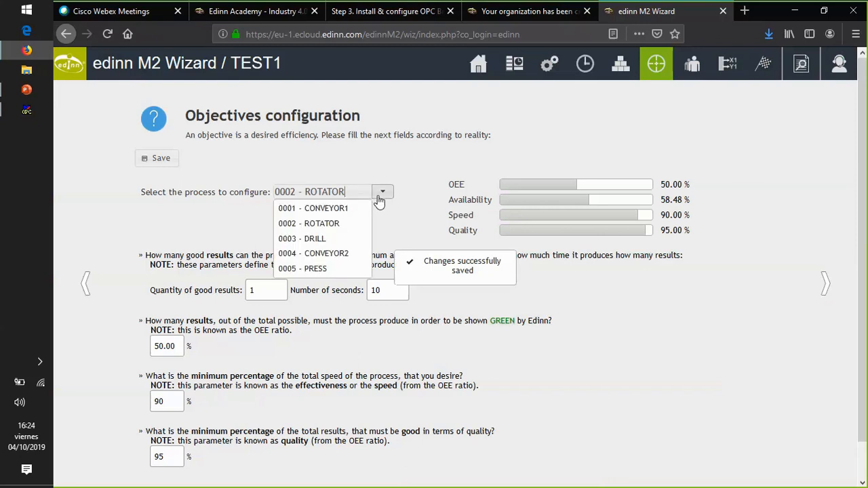
pyautogui.click(320, 240)
pyautogui.click(273, 290)
pyautogui.write('1')
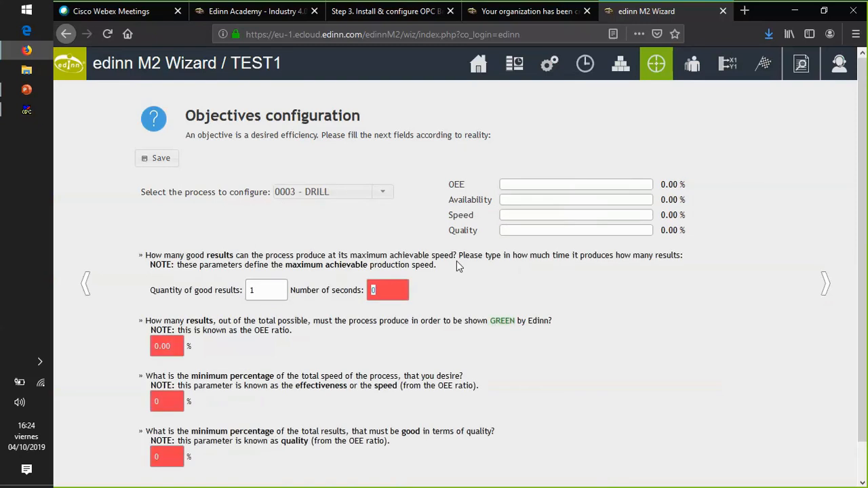
pyautogui.press('Tab')
pyautogui.write('10')
# - Set DRILL's OEE objective to 50.00 %, its minimum speed to 90 % and its minimum quality to 95 %, and save
pyautogui.press('Tab')
pyautogui.write('50')
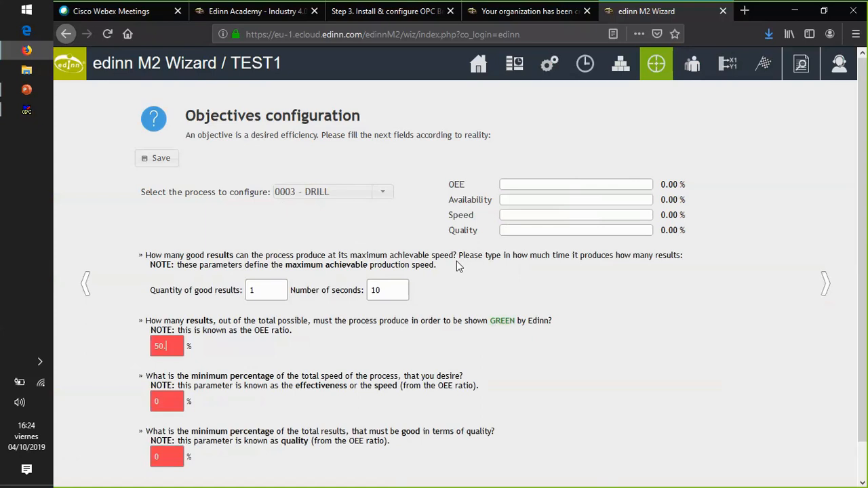
pyautogui.press('Tab')
pyautogui.write('90')
pyautogui.press('Tab')
pyautogui.write('95')
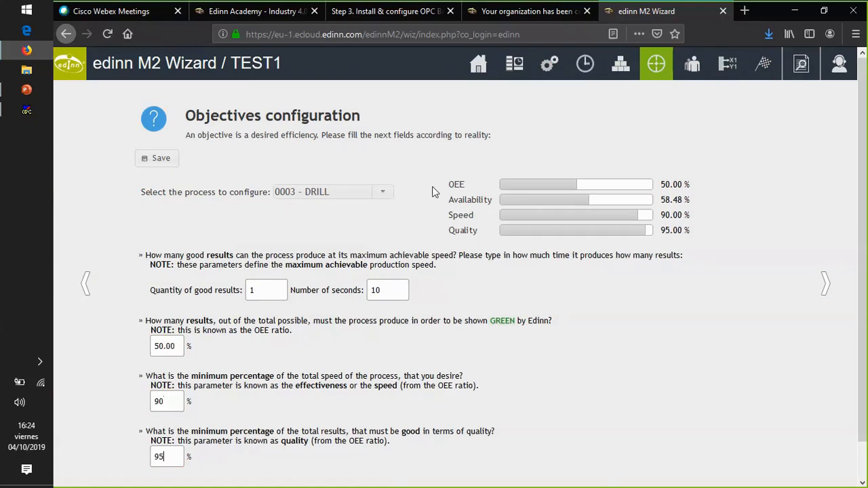
pyautogui.click(160, 160)
# - Choose process 0004 - CONVEYOR2 and set its maximum achievable speed to 1 good result in 10 seconds
pyautogui.click(384, 193)
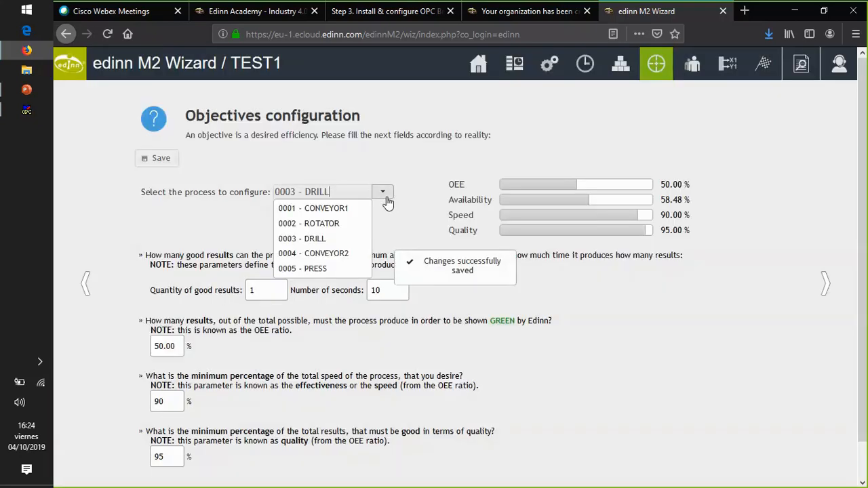
pyautogui.click(318, 251)
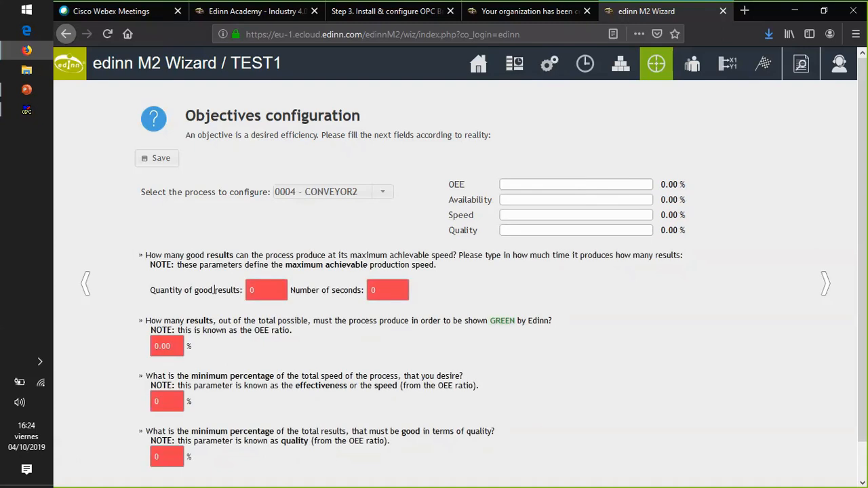
pyautogui.write('10')
pyautogui.press('Tab')
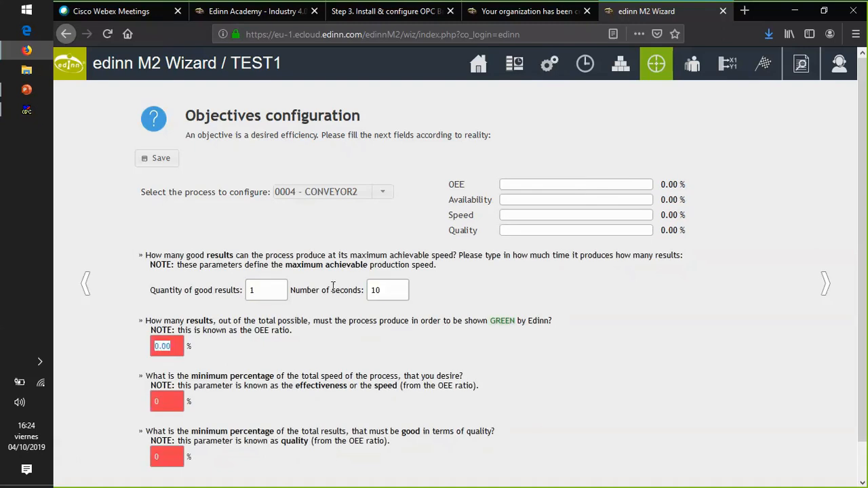
# - Set CONVEYOR2's OEE objective to 50 %, its minimum speed to 90 % and its minimum quality to 95 %, and save
pyautogui.write('50')
pyautogui.press('Tab')
pyautogui.write('90')
pyautogui.press('Tab')
pyautogui.write('95')
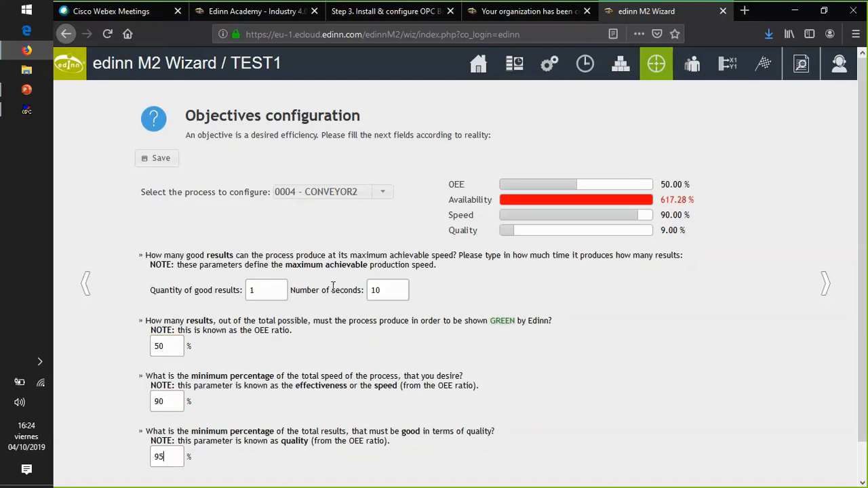
pyautogui.click(158, 163)
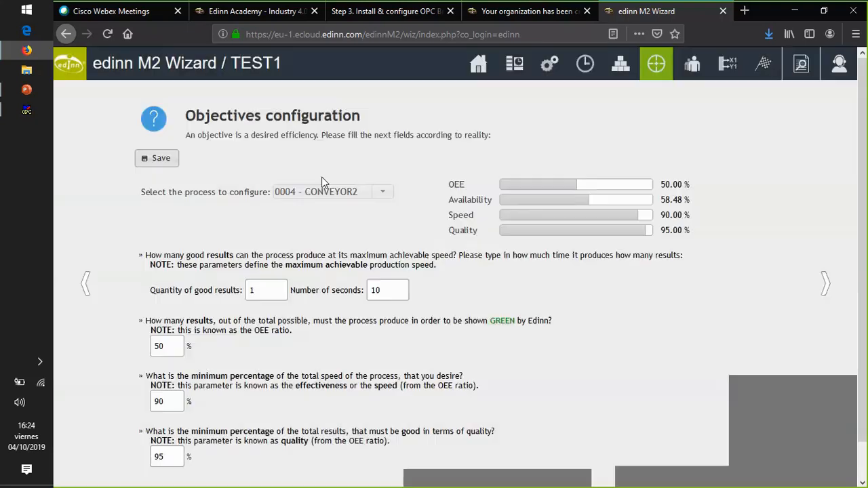
# - Choose process 0005 - PRESS and set its maximum achievable speed to 1 good result in 10 seconds
pyautogui.click(382, 194)
pyautogui.click(308, 277)
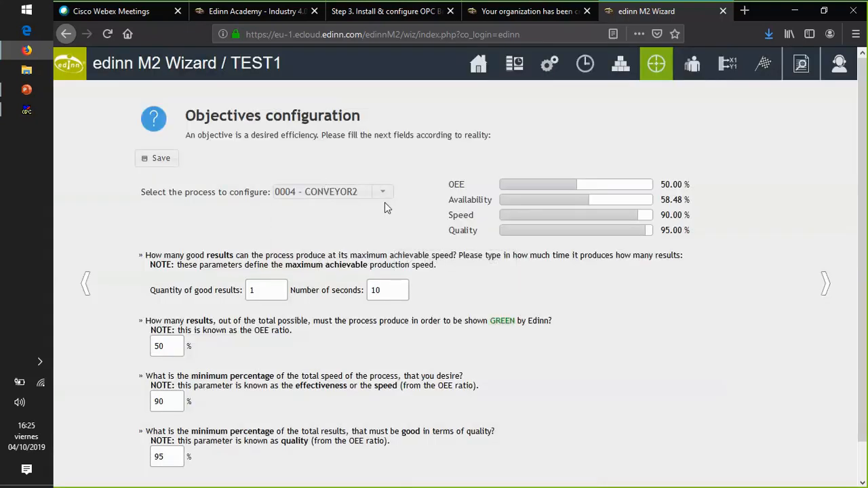
pyautogui.click(384, 196)
pyautogui.click(319, 270)
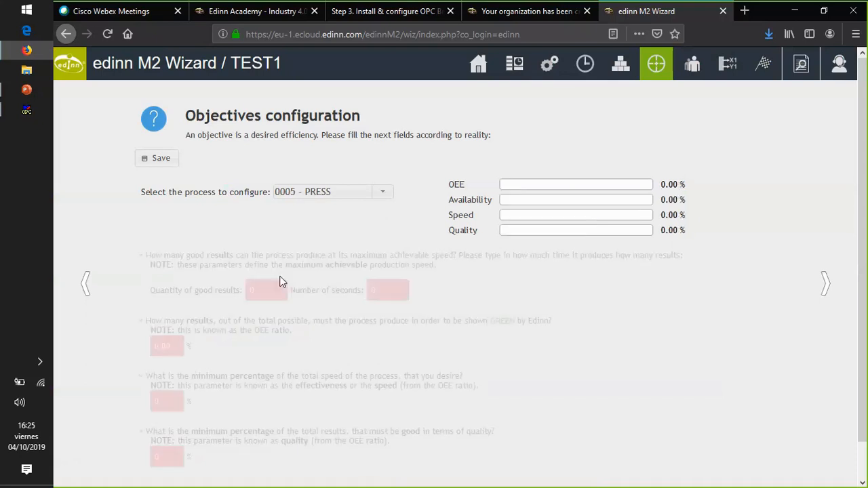
pyautogui.press('Tab')
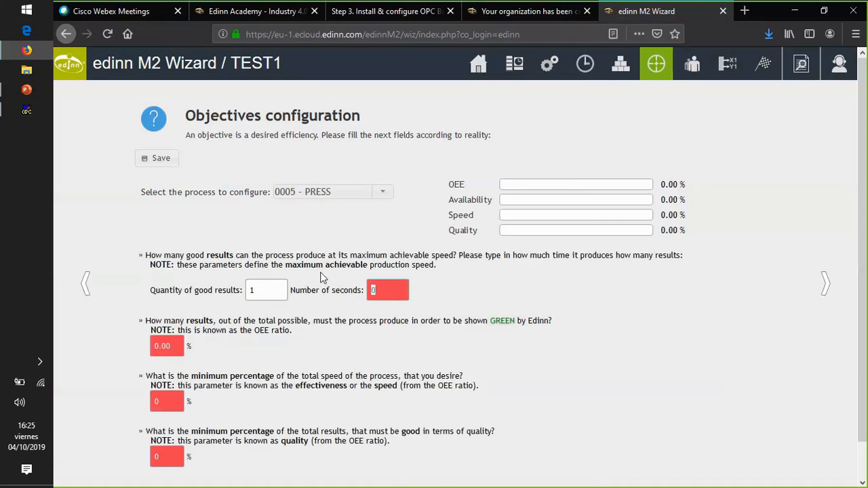
pyautogui.write('10')
# - Set PRESS's OEE objective to 50 %, its minimum speed to 90 % and its minimum quality to 95 %, and save
pyautogui.press('Tab')
pyautogui.write('50')
pyautogui.press('Tab')
pyautogui.write('90')
pyautogui.press('Tab')
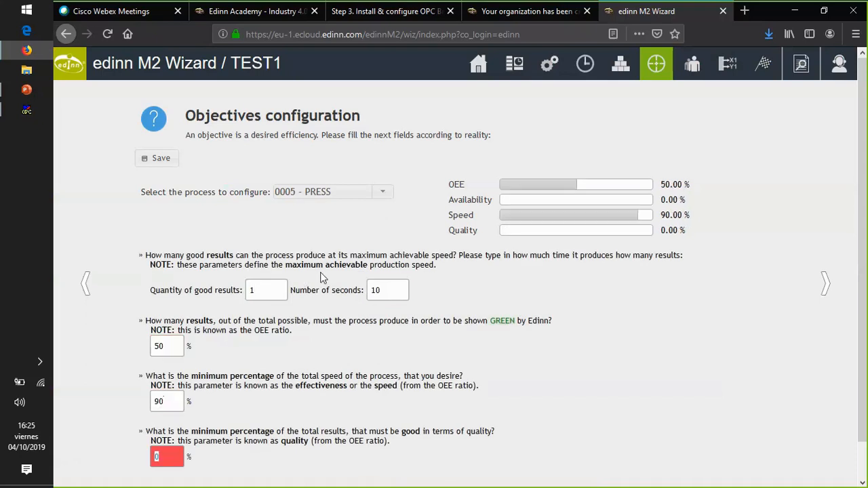
pyautogui.write('95')
pyautogui.click(157, 158)
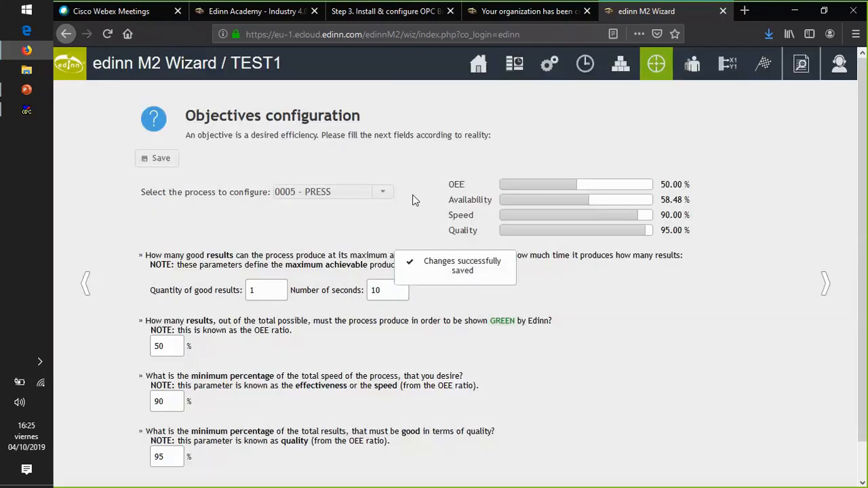
# - Review the saved objectives of each process in turn, from 0001 - CONVEYOR1 through 0005 - PRESS
pyautogui.click(383, 192)
pyautogui.click(380, 209)
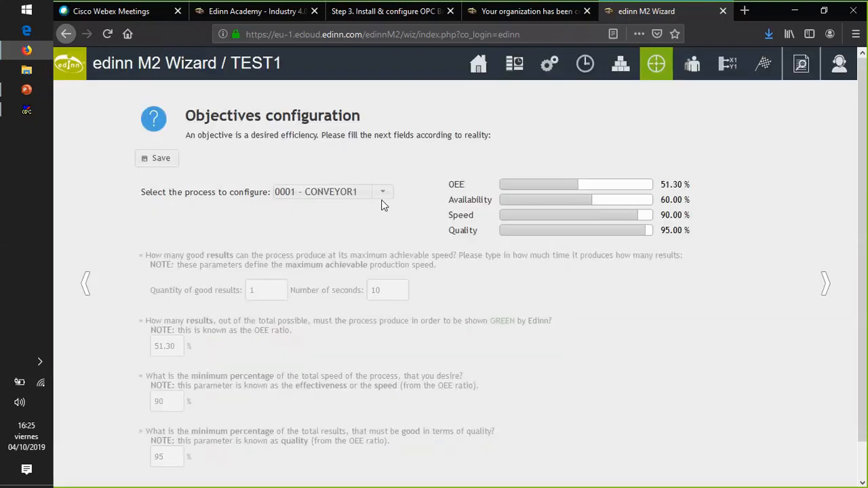
pyautogui.click(382, 192)
pyautogui.click(382, 223)
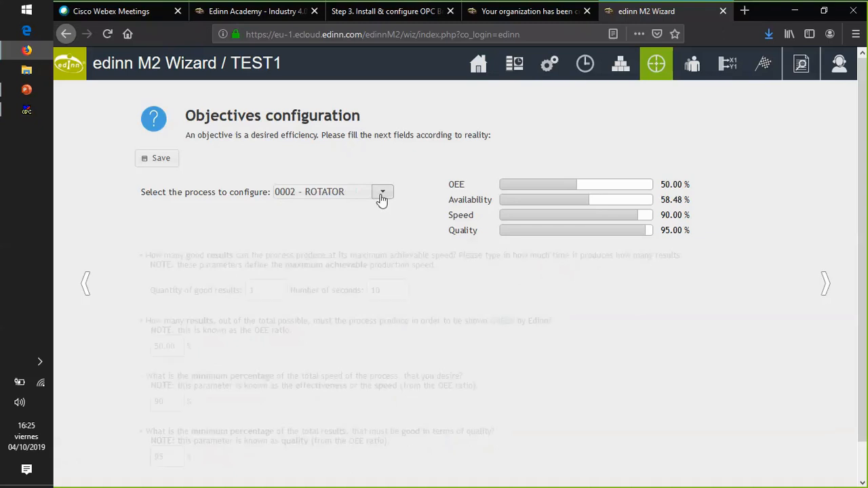
pyautogui.click(383, 193)
pyautogui.click(380, 235)
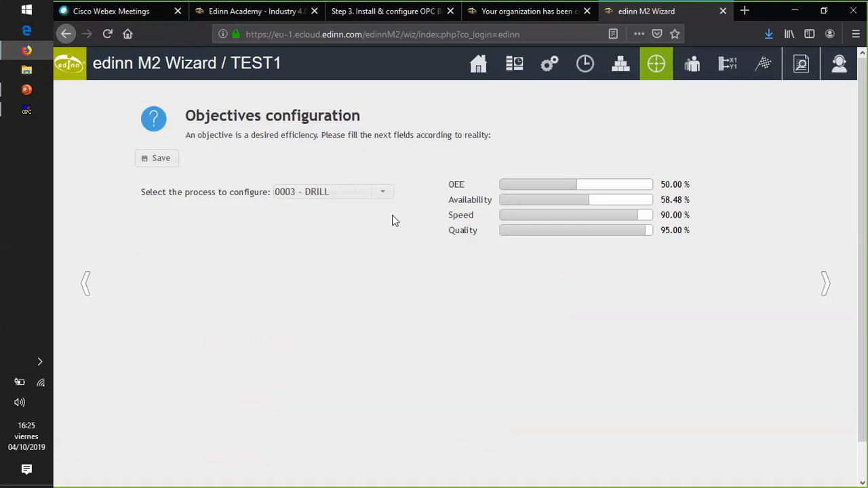
pyautogui.click(383, 192)
pyautogui.click(380, 250)
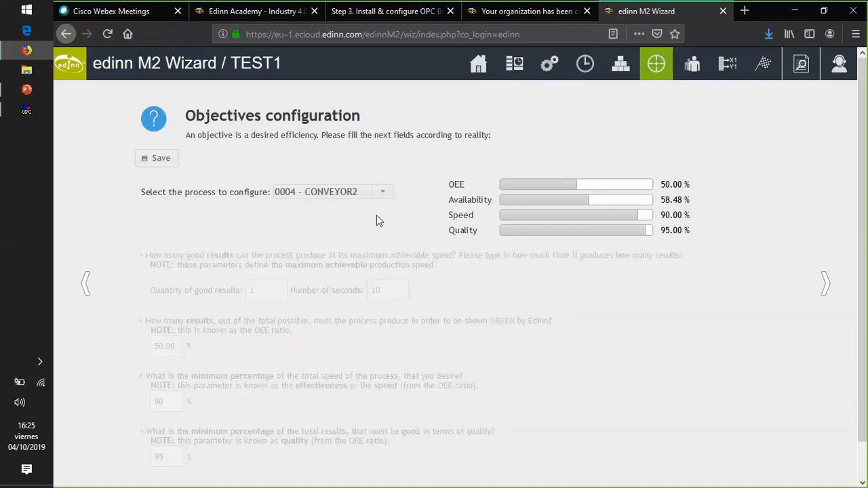
pyautogui.click(382, 192)
pyautogui.click(380, 265)
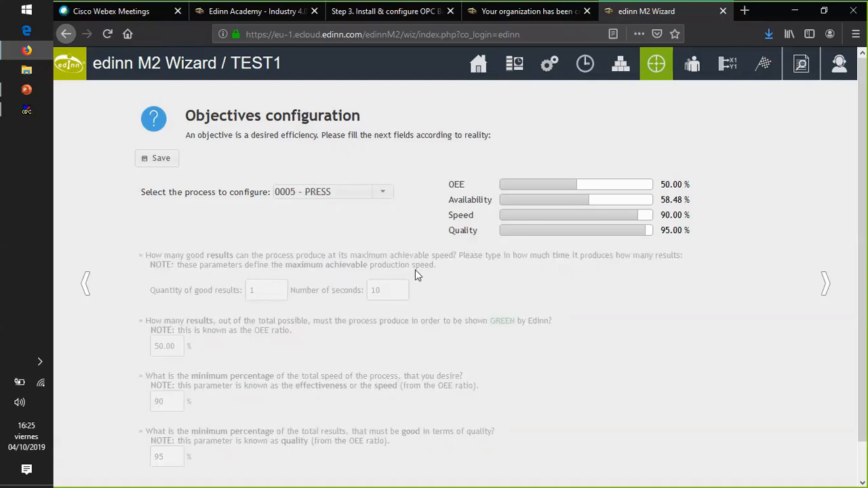
# - Advance to the Personnel configuration and add a new user with the Id OPERATOR
pyautogui.click(829, 285)
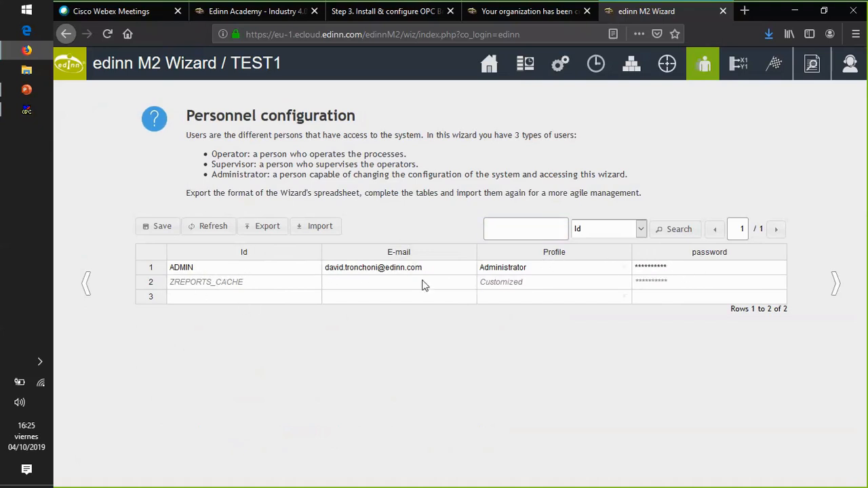
pyautogui.click(231, 299)
pyautogui.write('OPERATOR')
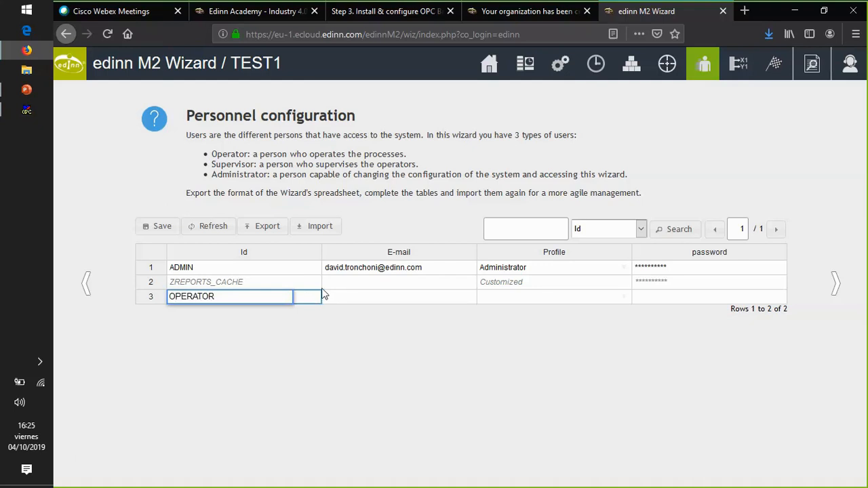
pyautogui.press('Tab')
pyautogui.press('Tab')
# - Look through the profile options offered for the OPERATOR user
pyautogui.write('op')
pyautogui.press('Down')
pyautogui.press('Down')
pyautogui.press('Up')
pyautogui.press('Up')
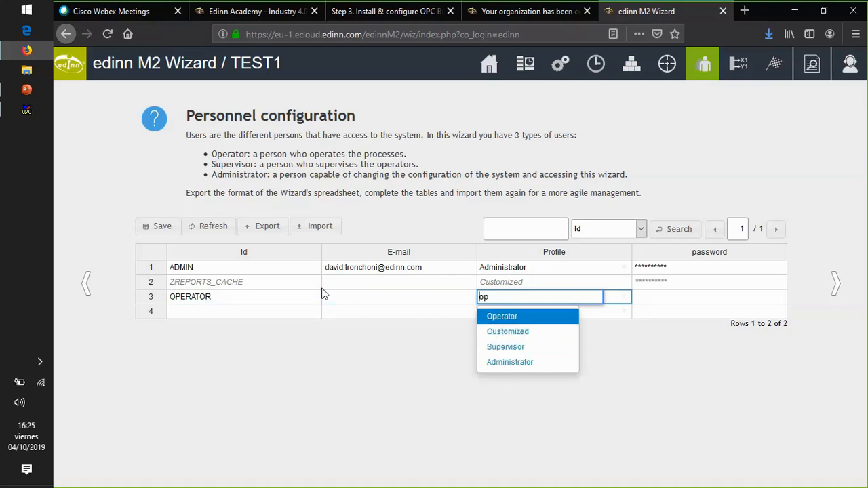
pyautogui.press('Down')
pyautogui.press('Down')
pyautogui.press('Up')
pyautogui.press('Up')
pyautogui.press('Down')
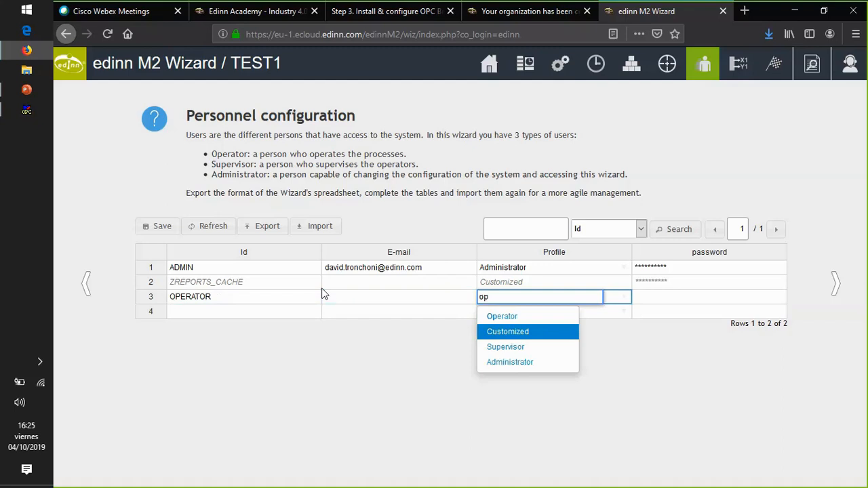
pyautogui.press('Up')
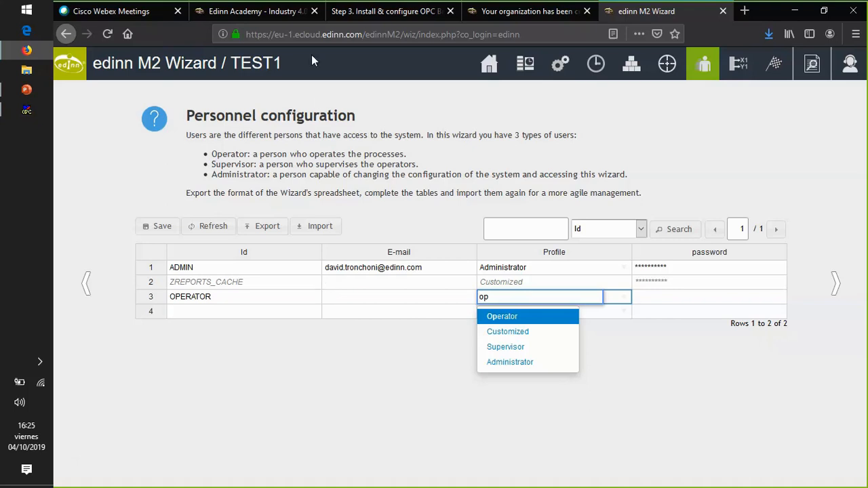
pyautogui.click(248, 13)
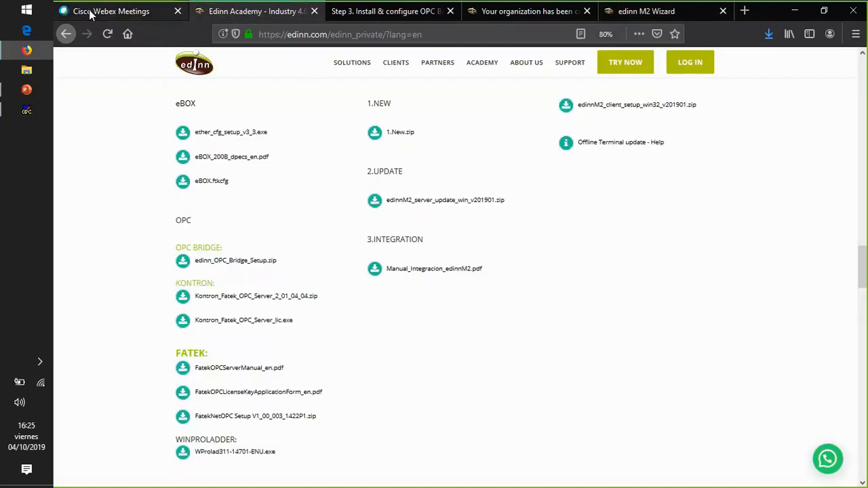
pyautogui.click(361, 12)
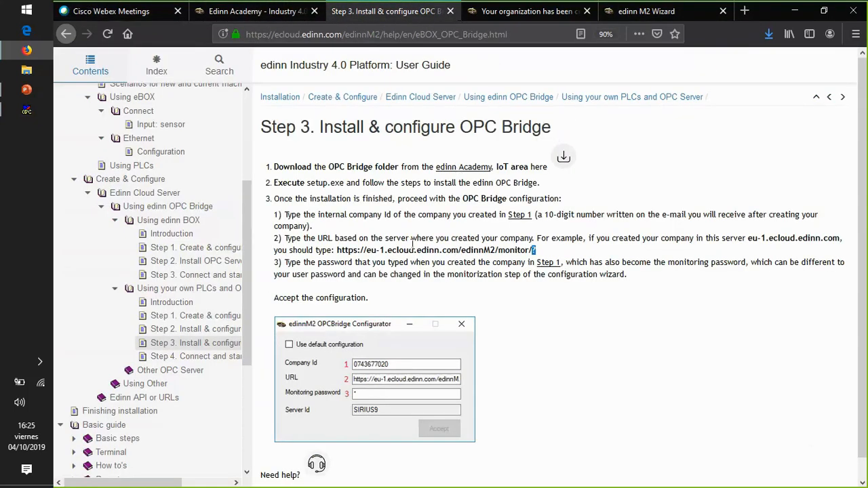
pyautogui.click(555, 18)
pyautogui.click(657, 17)
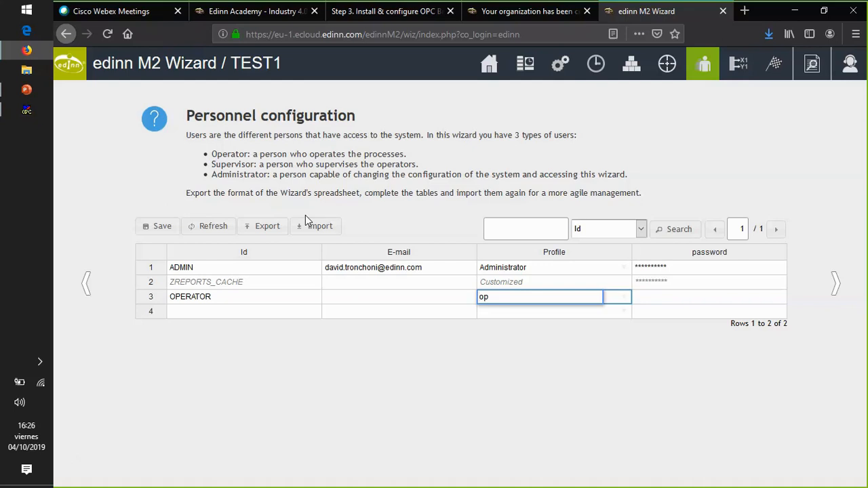
# - Assign the Operator profile to the OPERATOR user, enter the user's password and save the personnel table
pyautogui.click(509, 296)
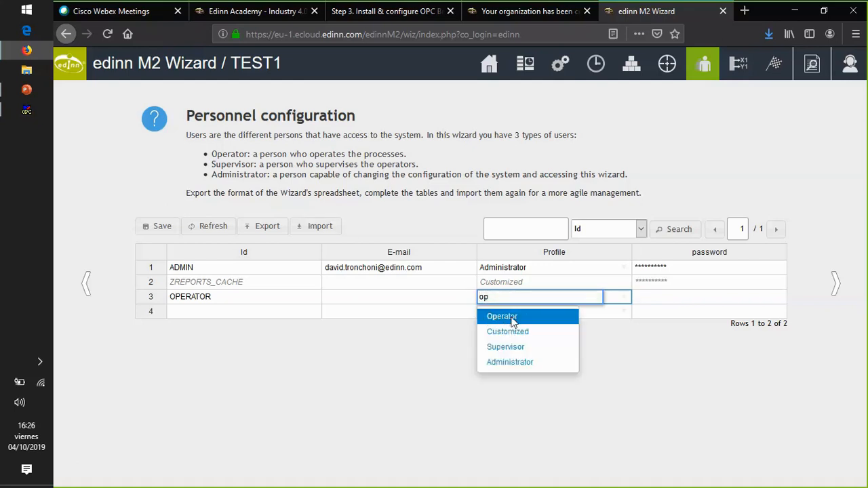
pyautogui.click(512, 319)
pyautogui.click(665, 303)
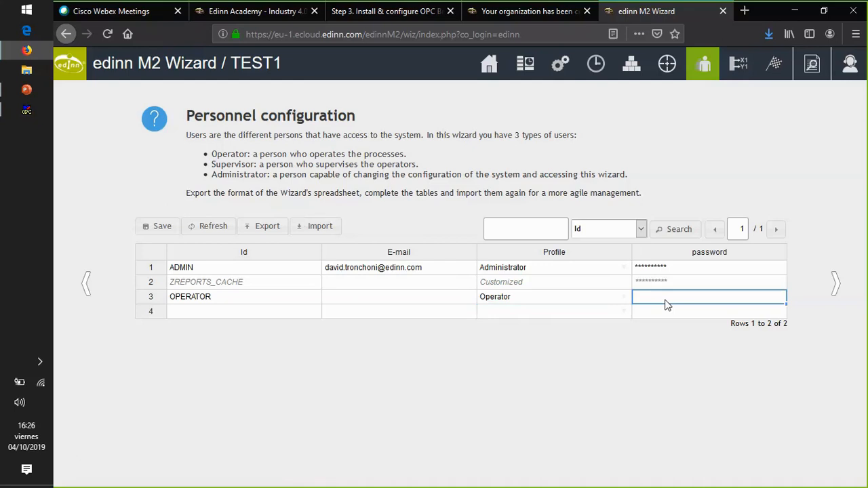
pyautogui.write('1234')
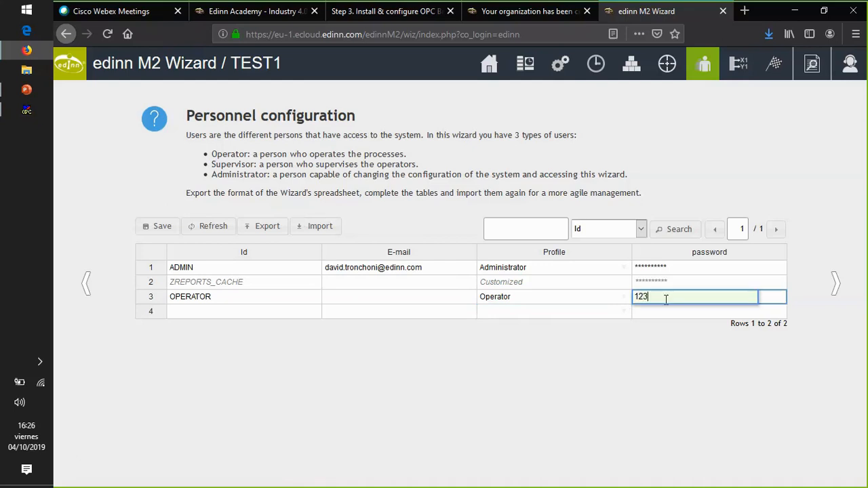
pyautogui.click(163, 226)
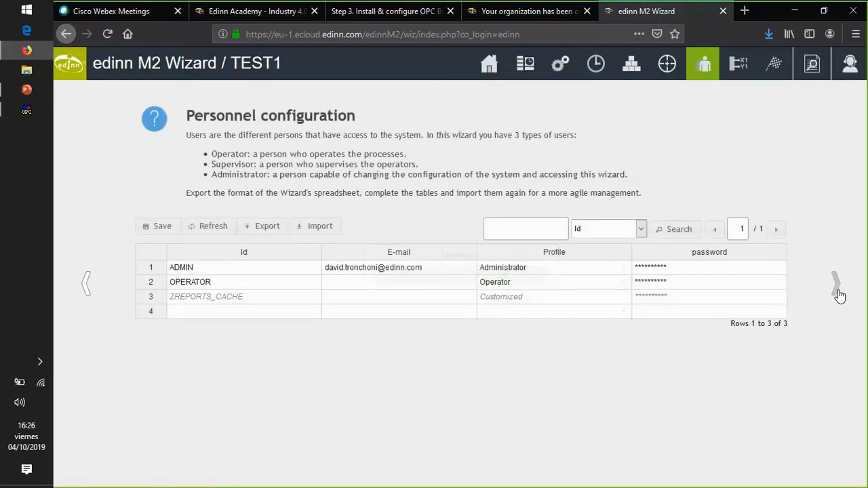
# - Advance to the Monitoring configuration and bring its monitoring table into view
pyautogui.click(837, 286)
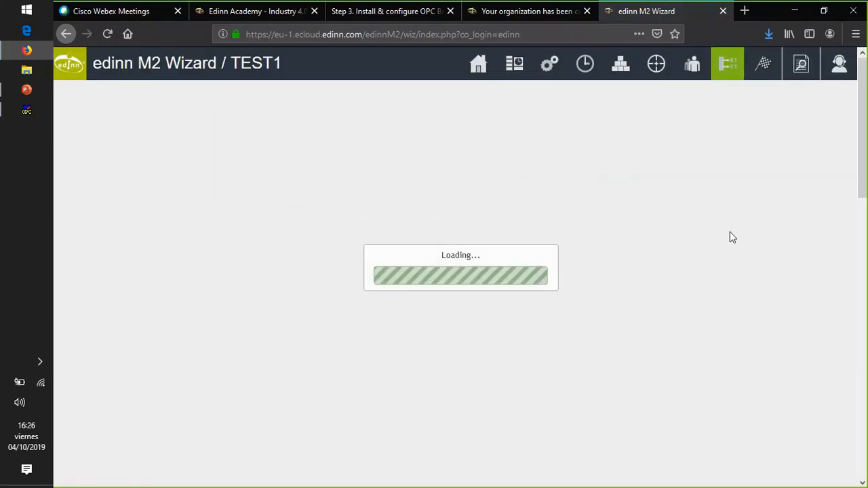
pyautogui.scroll(-1, 500, 279)
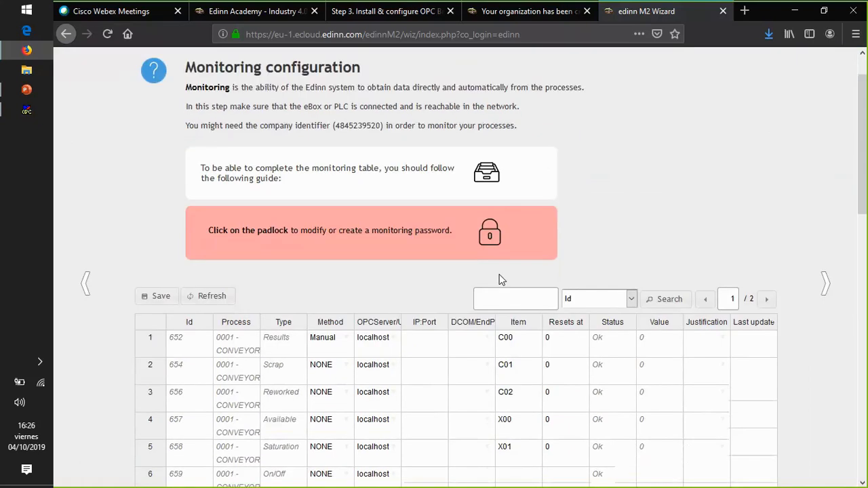
pyautogui.scroll(-1, 499, 279)
pyautogui.scroll(2, 500, 265)
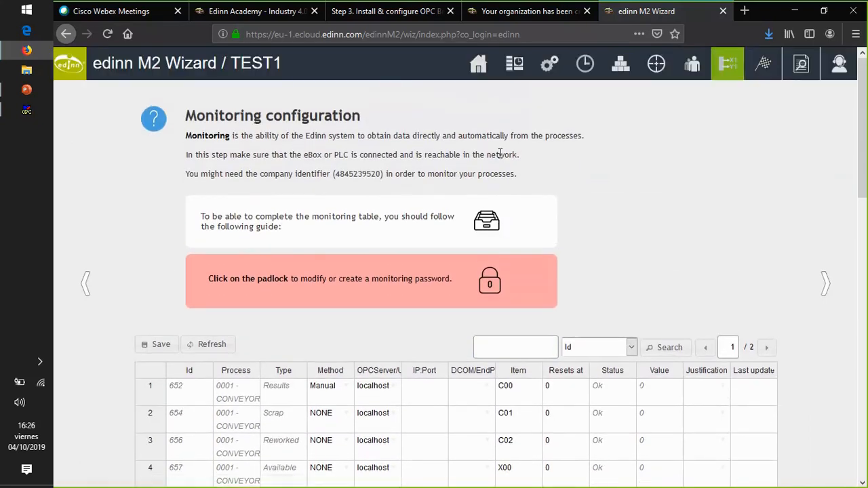
pyautogui.scroll(-3, 498, 160)
pyautogui.scroll(1, 372, 168)
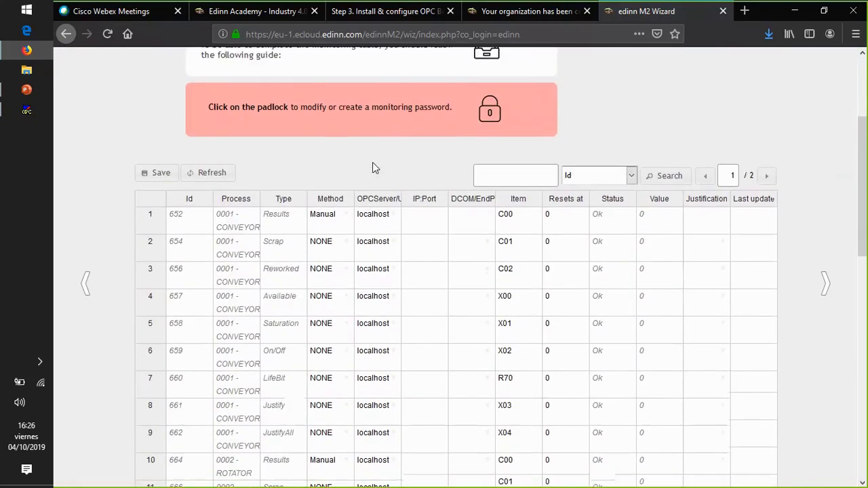
pyautogui.scroll(1, 373, 162)
# - Open the user guide's "Step 4. Connect and start" topic and read its monitoring configuration instructions and example
pyautogui.click(383, 11)
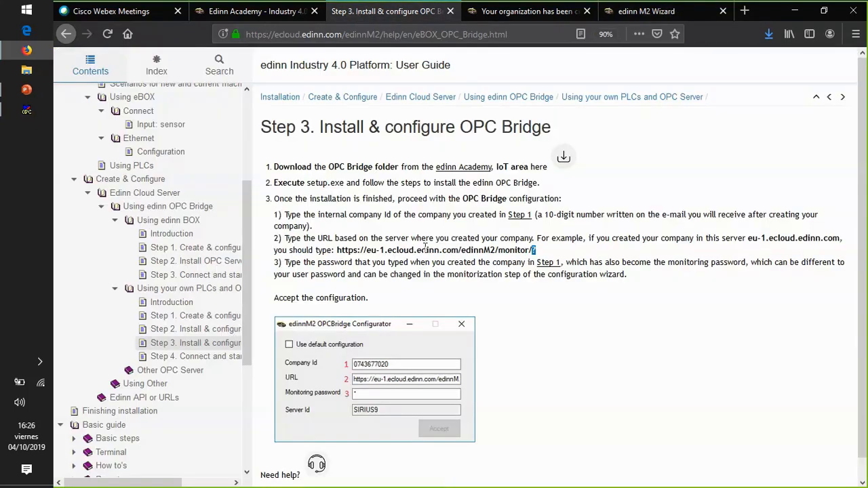
pyautogui.scroll(-1, 425, 247)
pyautogui.click(196, 356)
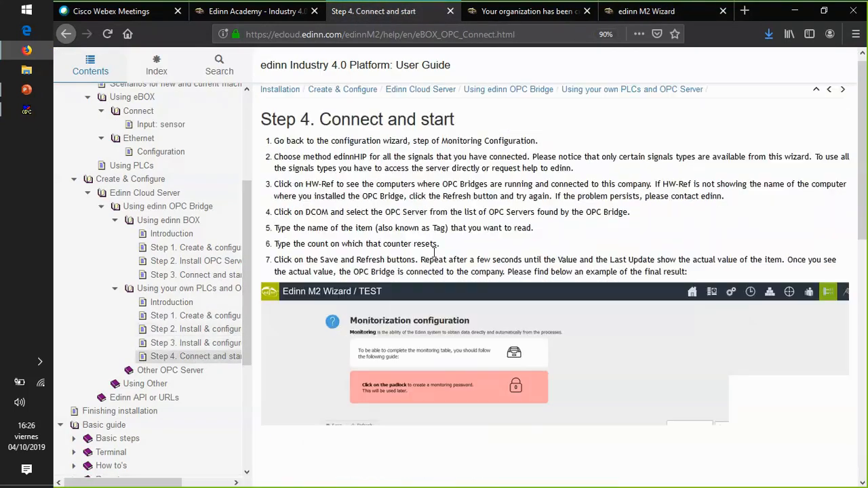
pyautogui.scroll(-2, 435, 252)
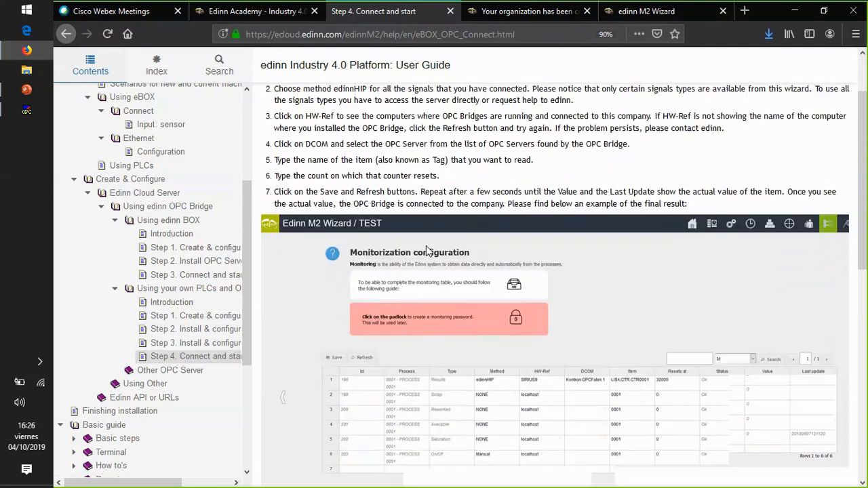
pyautogui.scroll(2, 426, 246)
pyautogui.moveTo(278, 148); pyautogui.dragTo(709, 281)
pyautogui.scroll(-5, 576, 234)
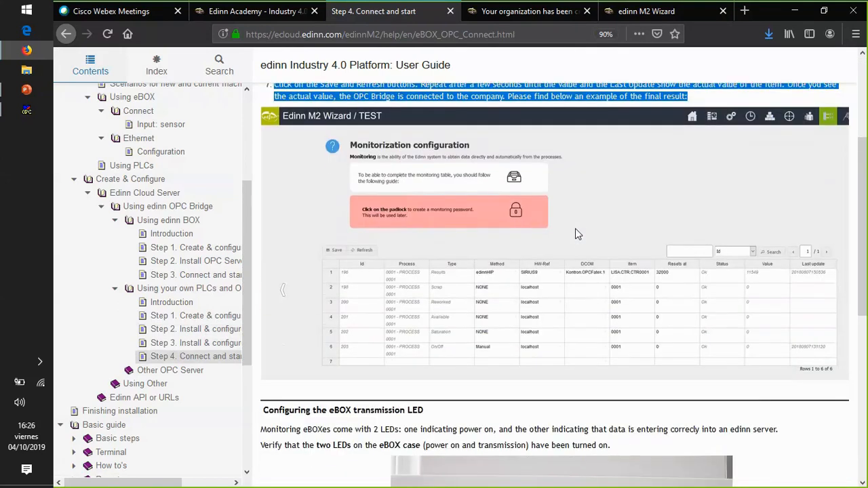
pyautogui.scroll(-7, 576, 234)
pyautogui.scroll(12, 485, 232)
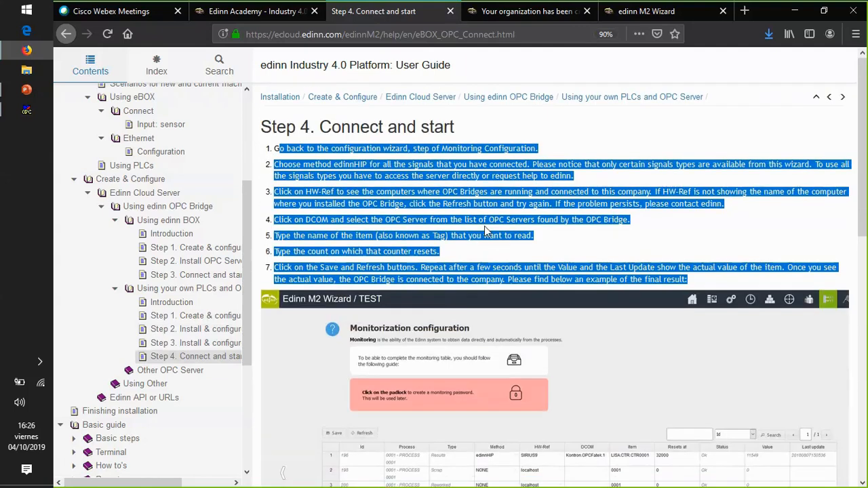
# - Review the signals in the wizard's monitoring table and compare them with the guide's example table
pyautogui.click(648, 12)
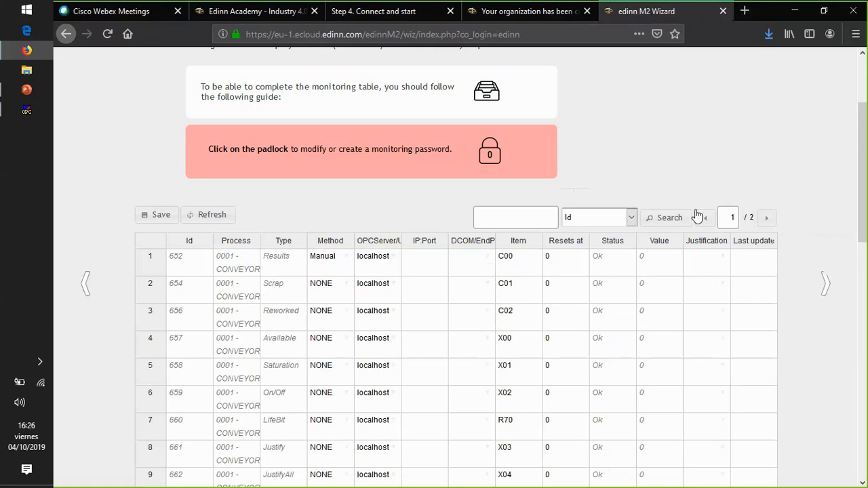
pyautogui.scroll(-3, 860, 180)
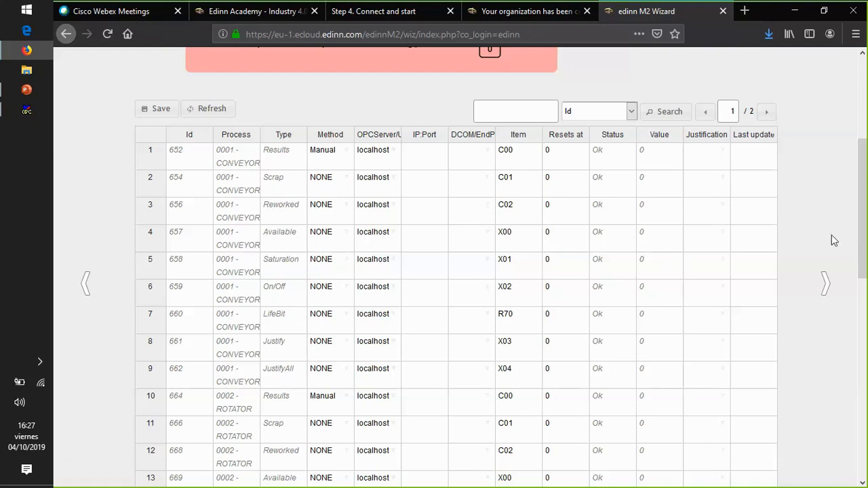
pyautogui.scroll(-5, 856, 262)
pyautogui.moveTo(859, 262); pyautogui.dragTo(859, 207)
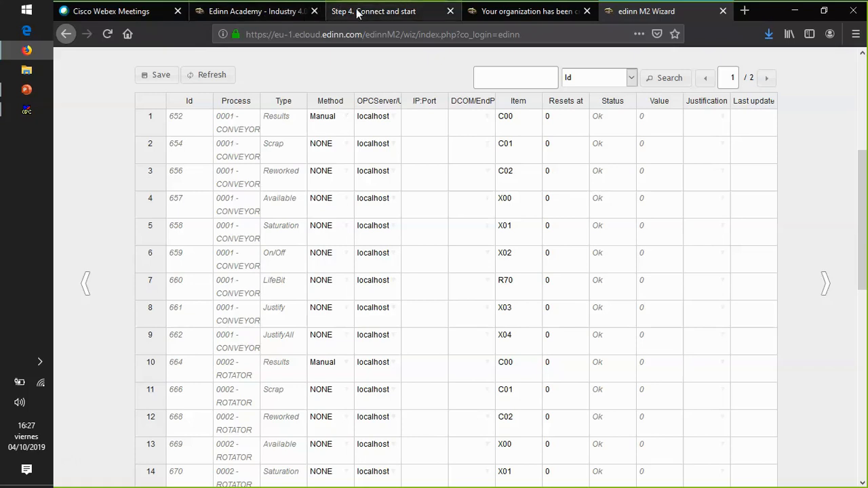
pyautogui.click(339, 12)
pyautogui.scroll(-5, 506, 239)
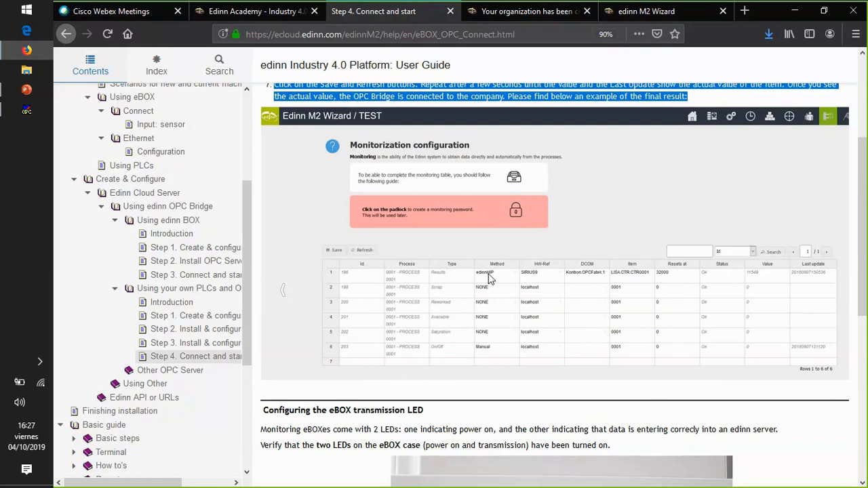
# - In the wizard, set the CONVEYOR Results signal to method edinnHIP, OPC server SIRIUS9 and DCOM Kontron.OPCFatek.1
pyautogui.click(651, 12)
pyautogui.click(348, 120)
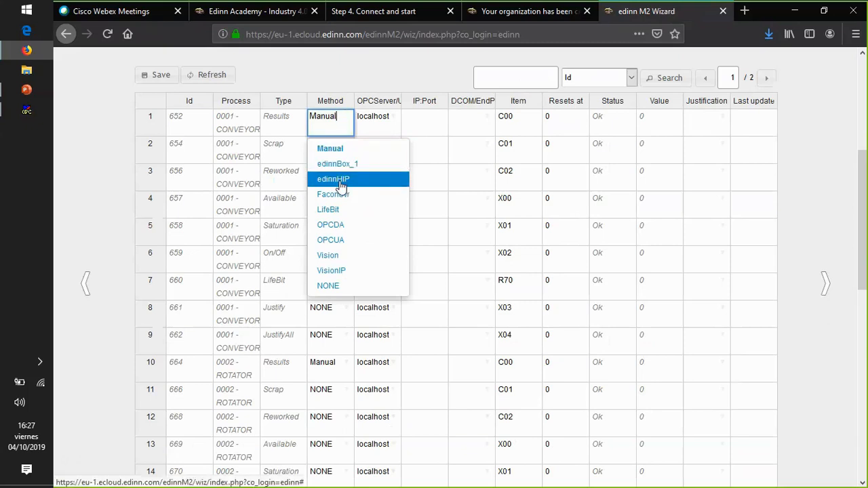
pyautogui.click(340, 182)
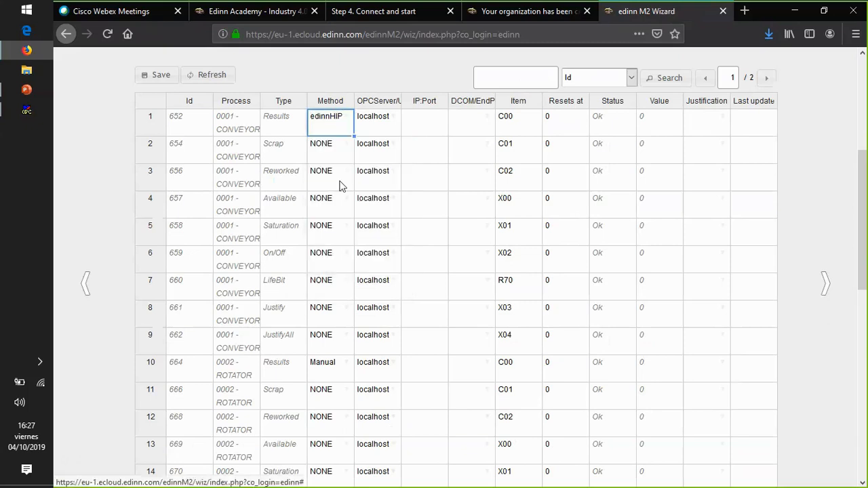
pyautogui.click(394, 116)
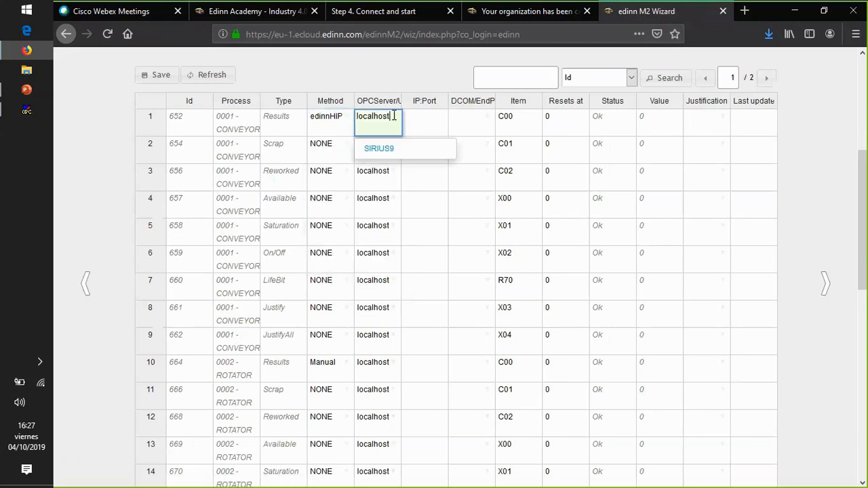
pyautogui.click(388, 150)
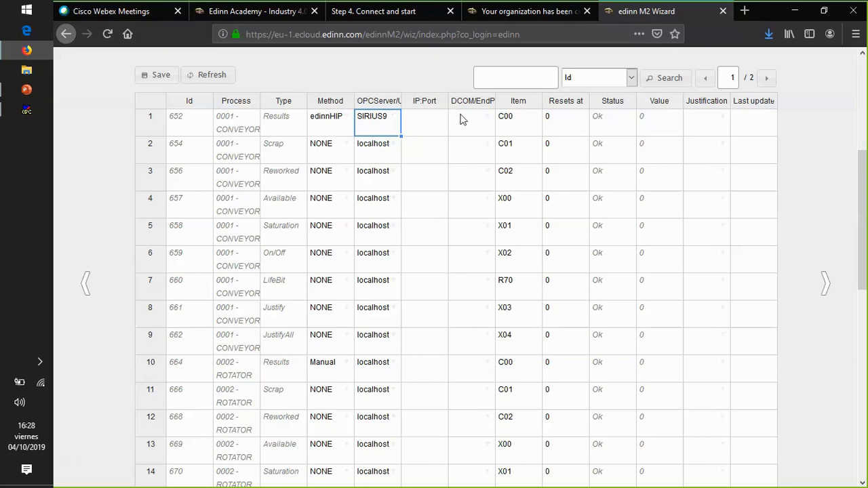
pyautogui.click(487, 119)
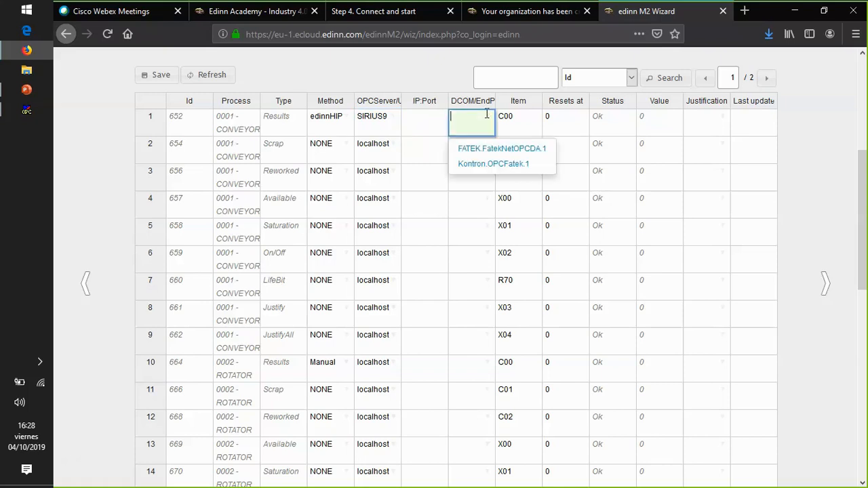
pyautogui.click(495, 170)
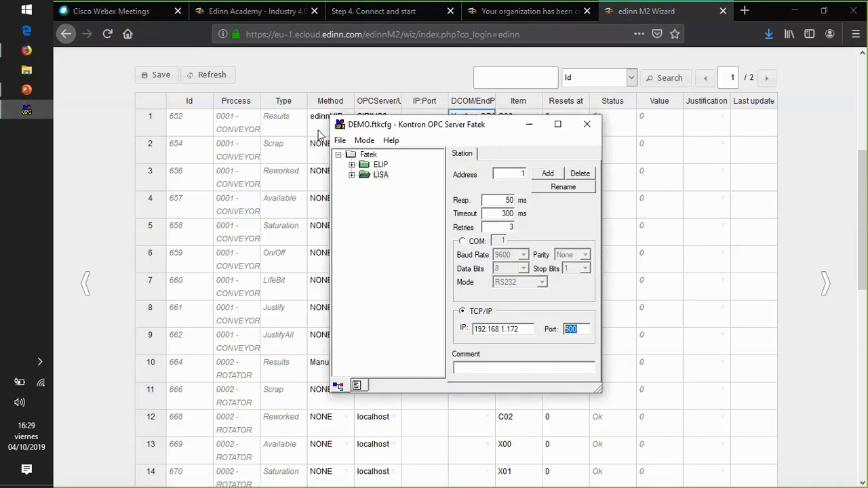
# - Switch to Kontron OPC Server Fatek, select the LISA station and start the Test OPC client
pyautogui.click(530, 124)
pyautogui.click(520, 118)
pyautogui.moveTo(519, 116); pyautogui.dragTo(497, 116)
pyautogui.click(26, 110)
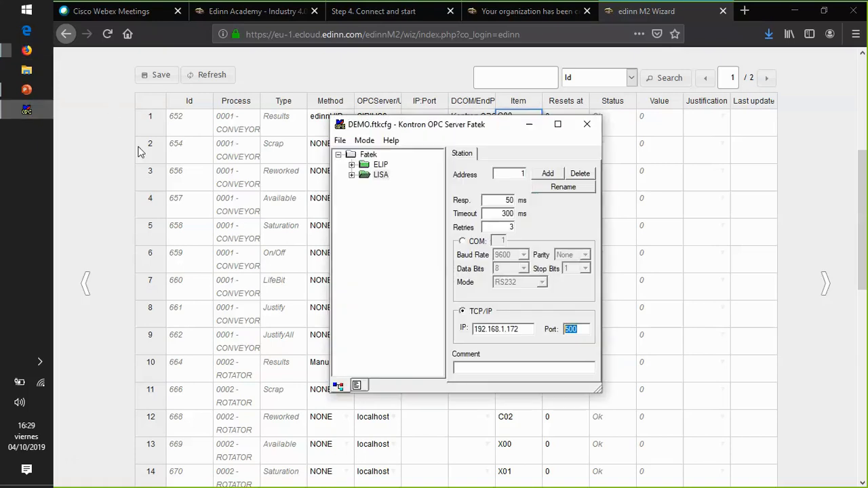
pyautogui.click(380, 175)
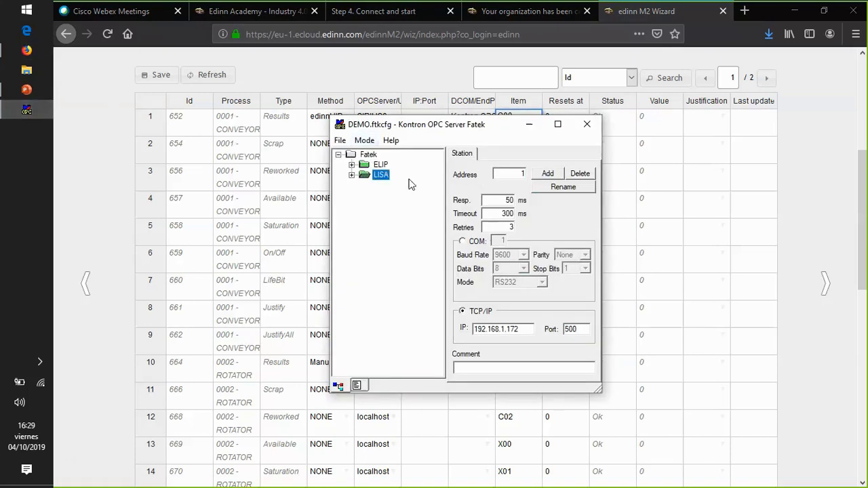
pyautogui.click(364, 141)
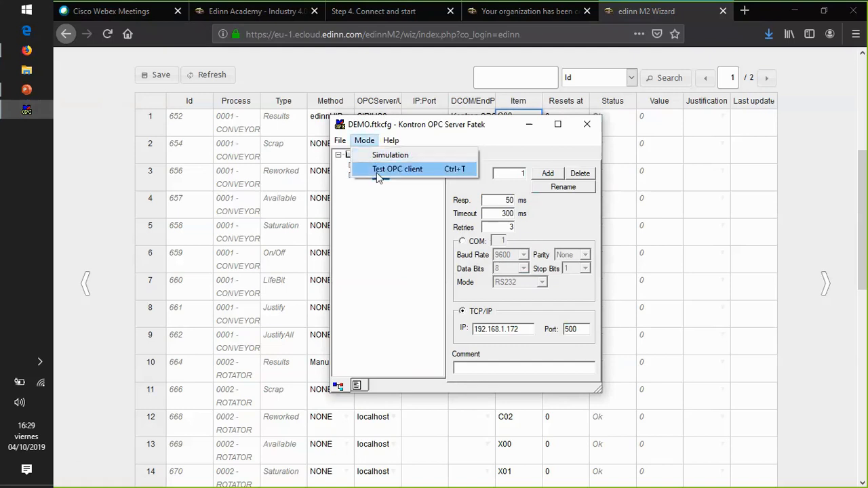
pyautogui.click(380, 170)
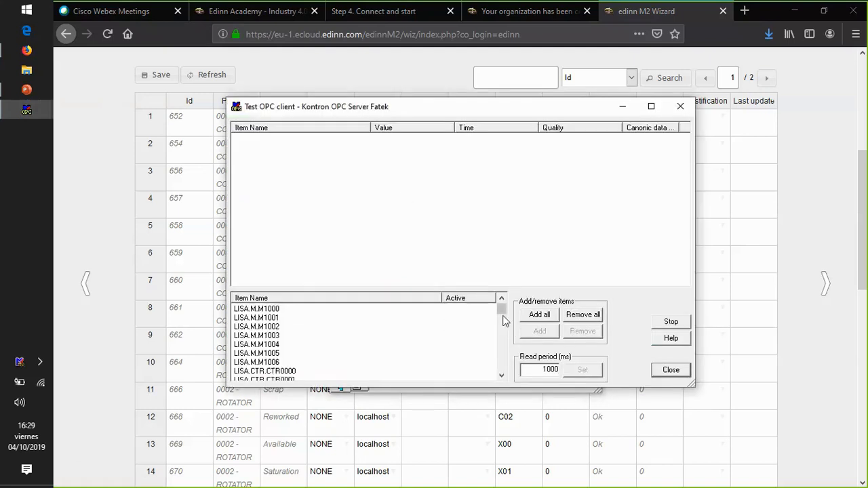
# - Add all items to the OPC test client and examine the readings of the LISA counter tags
pyautogui.click(505, 352)
pyautogui.click(264, 312)
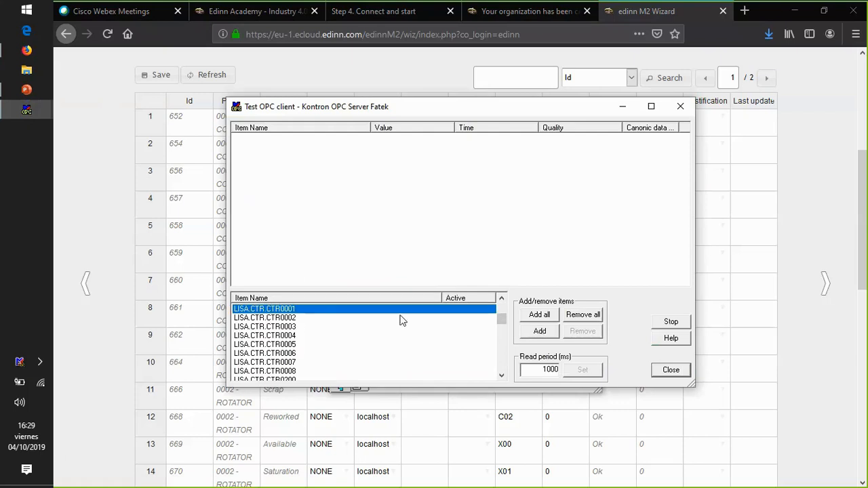
pyautogui.click(541, 316)
pyautogui.click(257, 202)
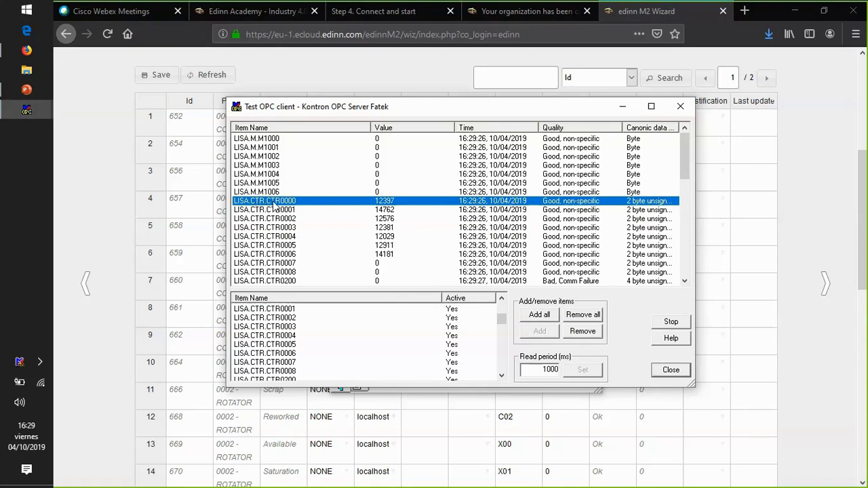
# - Return to the edinn M2 Wizard, set the CONVEYOR Results item to LISA.CTR.CTR0001 and copy it
pyautogui.click(624, 107)
pyautogui.click(530, 120)
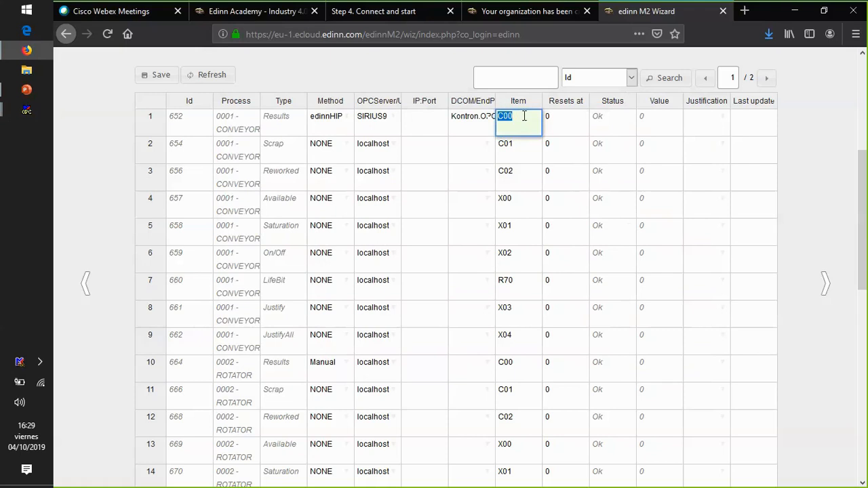
pyautogui.write('LISA.CTR.CTR')
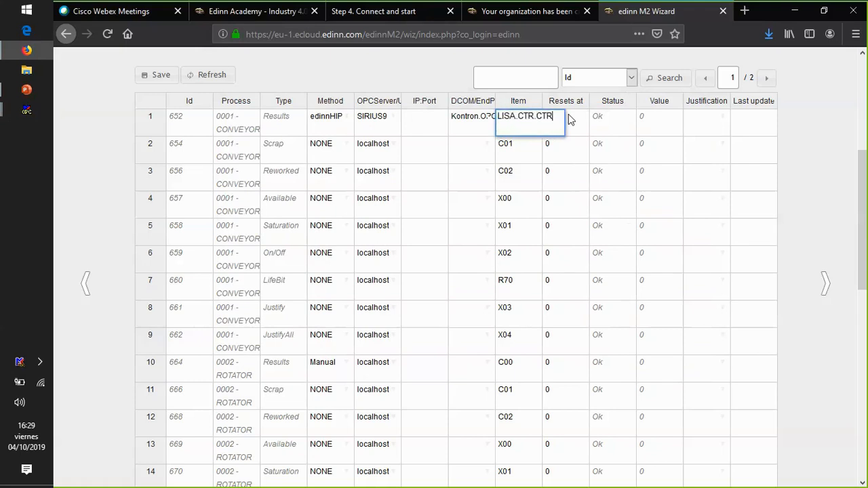
pyautogui.write('0001')
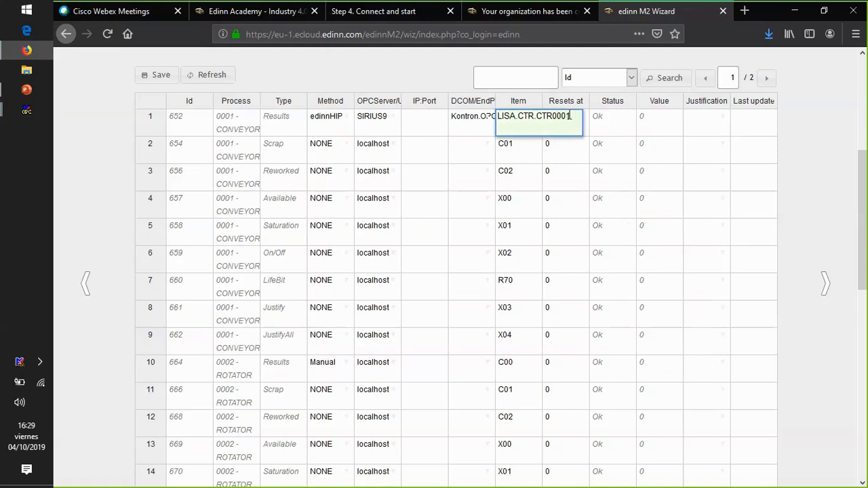
pyautogui.moveTo(571, 116); pyautogui.dragTo(497, 116)
pyautogui.press('Return')
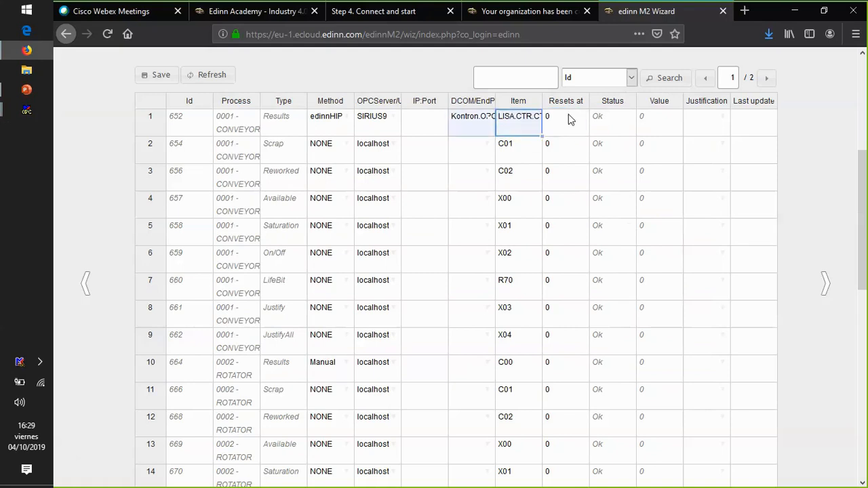
# - Set the reset count of the CONVEYOR Results signal to 32000
pyautogui.click(566, 120)
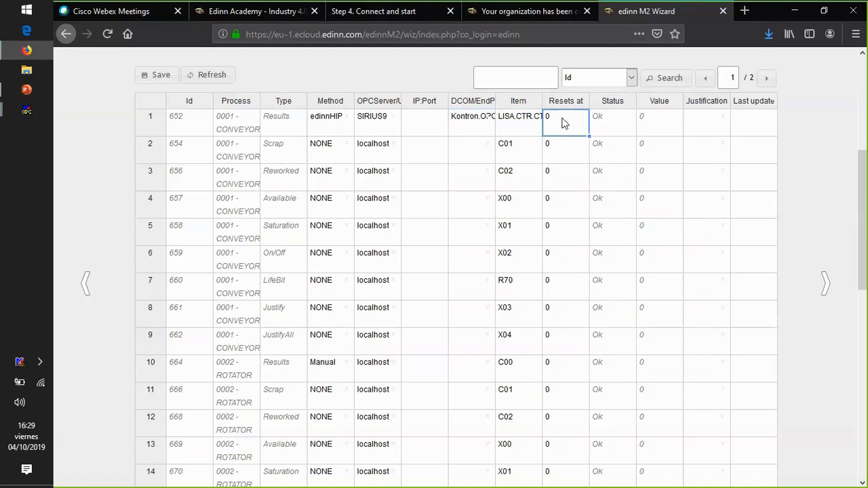
pyautogui.write('32000')
pyautogui.click(591, 118)
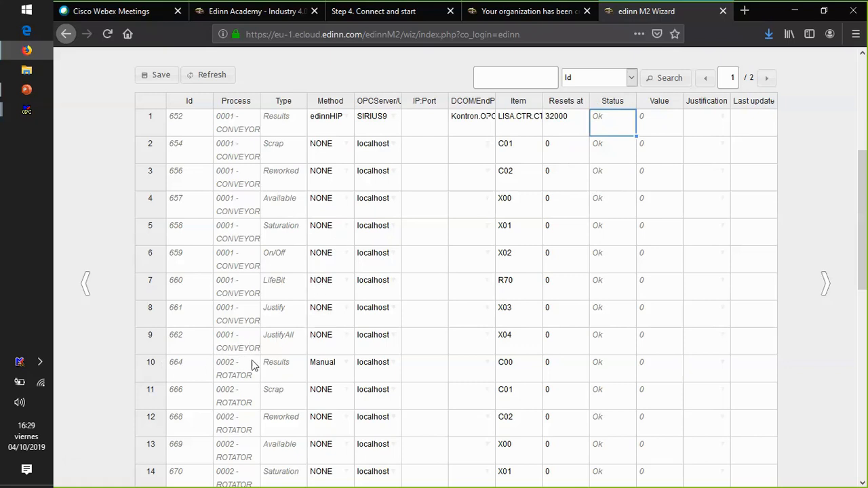
# - Set the ROTATOR Results signal to method edinnHIP, OPC server SIRIUS9 and DCOM Kontron.OPCFatek.1
pyautogui.doubleClick(347, 364)
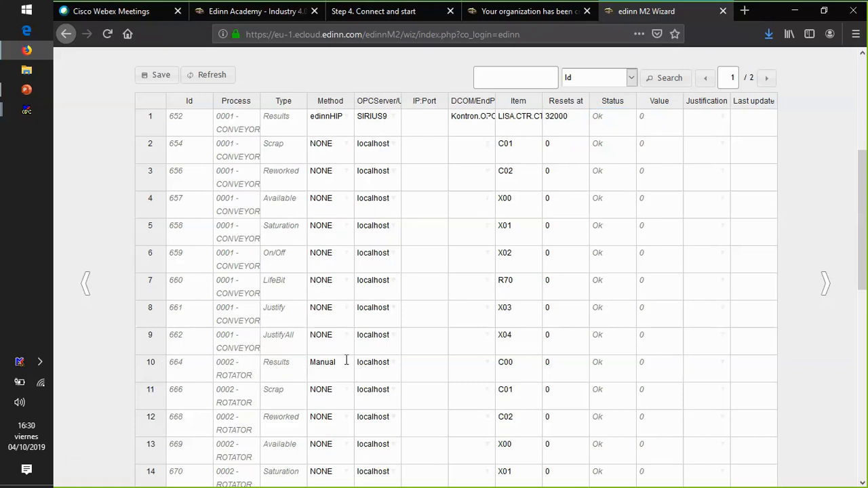
pyautogui.click(340, 426)
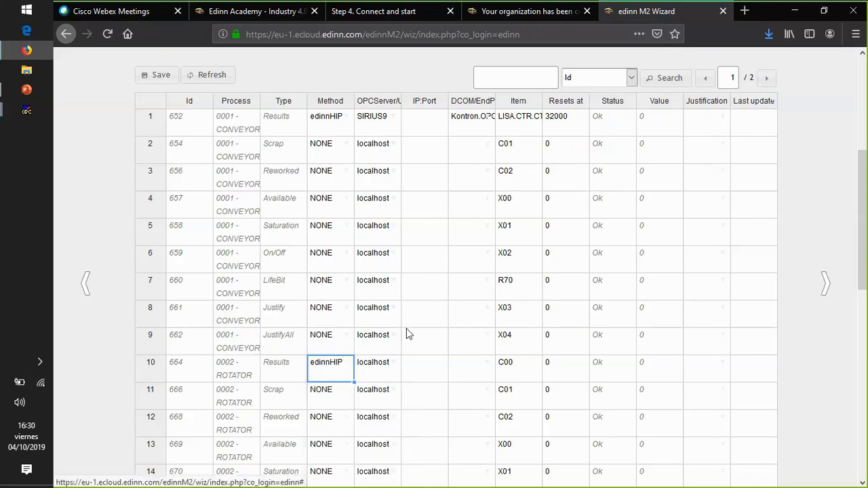
pyautogui.doubleClick(391, 366)
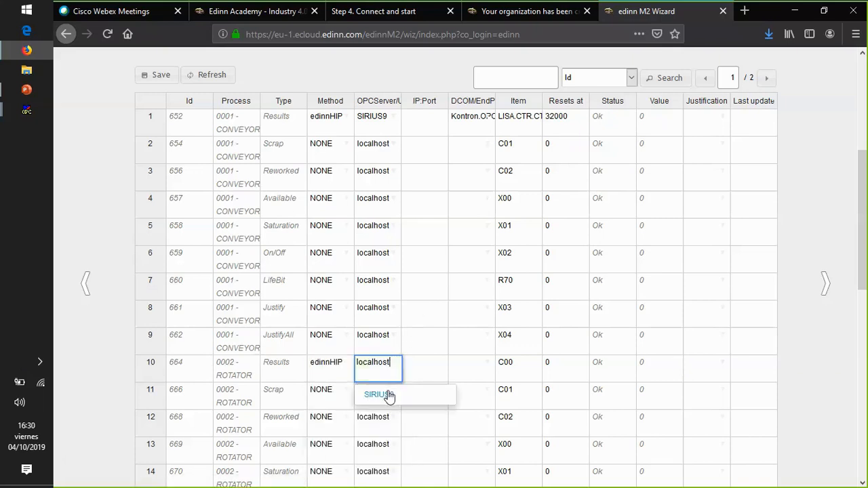
pyautogui.click(413, 396)
pyautogui.doubleClick(485, 366)
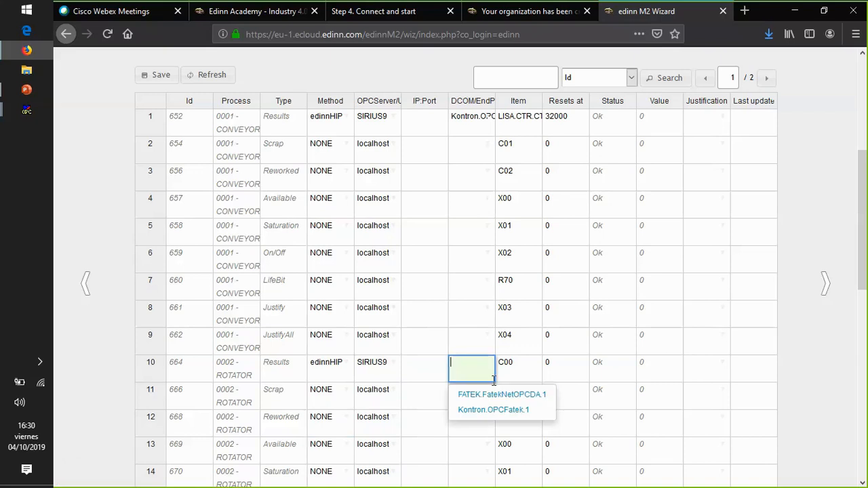
pyautogui.click(487, 410)
# - Set the ROTATOR Results item to LISA.CTR.CTR0002 and check it against the first CONVEYOR Results item
pyautogui.click(526, 363)
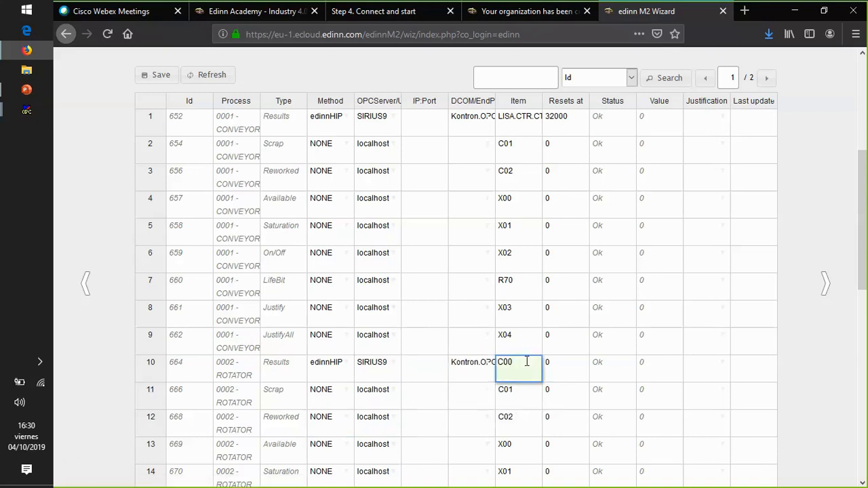
pyautogui.doubleClick(526, 363)
pyautogui.write('Kontron.OPCFatek.1 LISA.CTR.CTR0001')
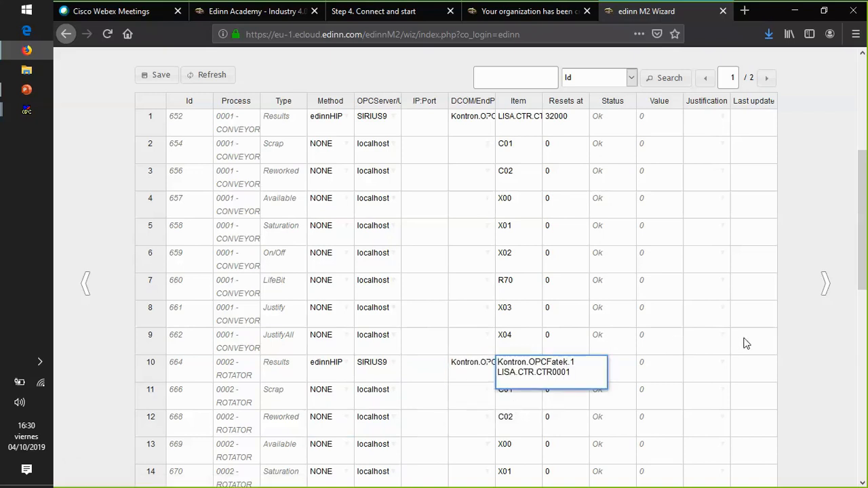
pyautogui.press('BackSpace')
pyautogui.write('2')
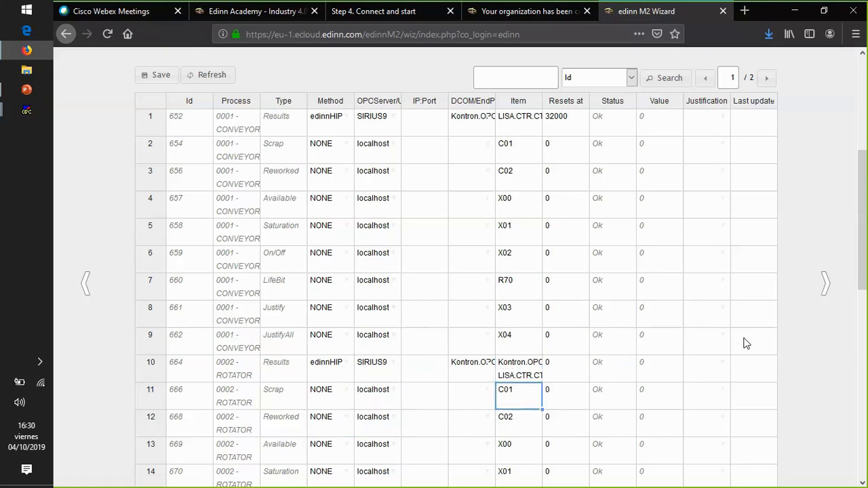
pyautogui.click(603, 363)
pyautogui.press('Delete')
pyautogui.press('BackSpace')
pyautogui.press('BackSpace')
pyautogui.press('BackSpace')
pyautogui.press('BackSpace')
pyautogui.press('BackSpace')
pyautogui.press('BackSpace')
pyautogui.press('BackSpace')
pyautogui.press('BackSpace')
pyautogui.press('BackSpace')
pyautogui.press('BackSpace')
pyautogui.press('BackSpace')
pyautogui.press('BackSpace')
pyautogui.press('BackSpace')
pyautogui.press('BackSpace')
pyautogui.press('BackSpace')
pyautogui.press('BackSpace')
pyautogui.press('BackSpace')
pyautogui.press('BackSpace')
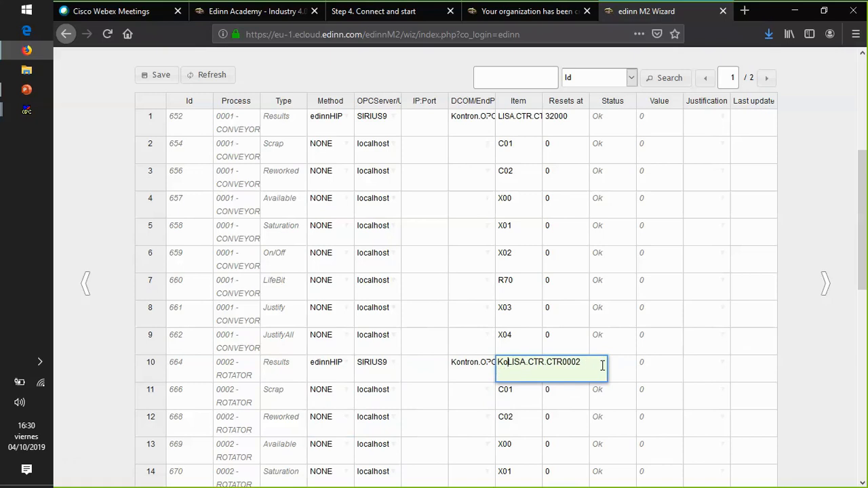
pyautogui.hotkey('ctrl', 'a')
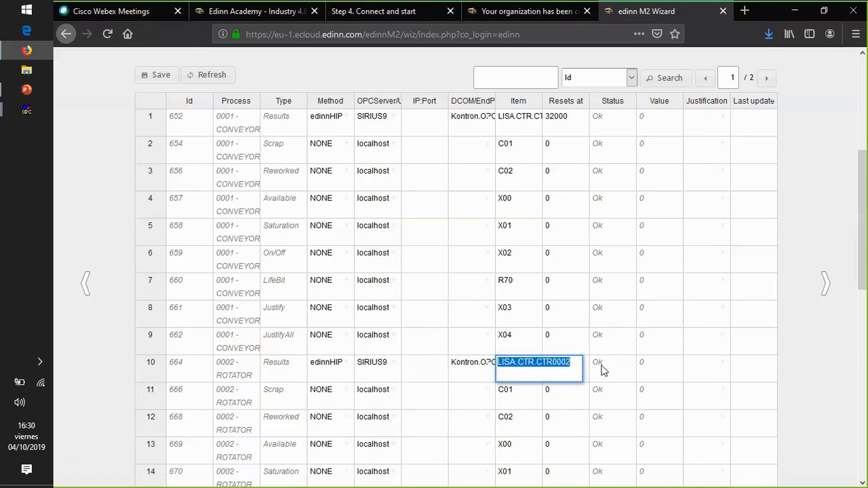
pyautogui.press('Return')
pyautogui.click(517, 120)
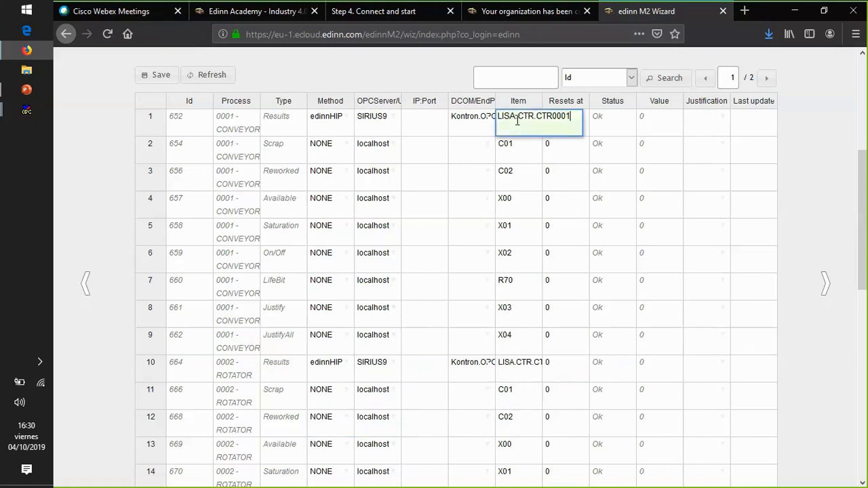
# - Set the reset count of the ROTATOR Results signal to 32000
pyautogui.click(563, 364)
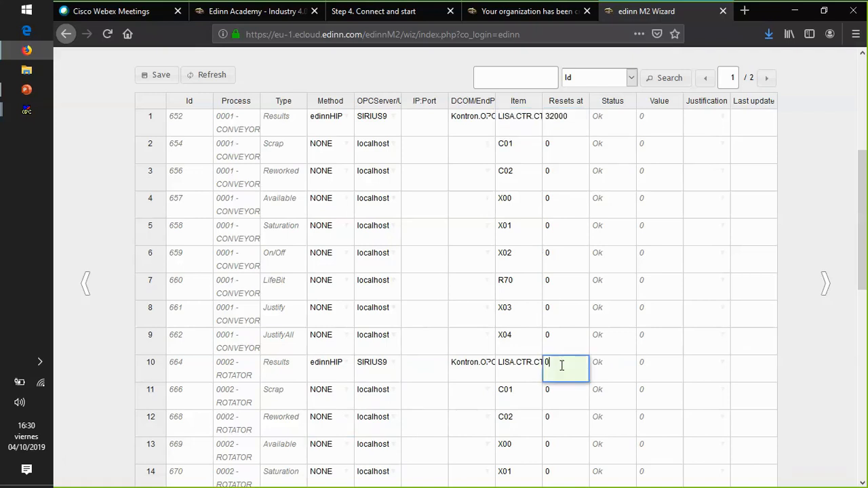
pyautogui.write('32000')
pyautogui.press('BackSpace')
pyautogui.press('BackSpace')
pyautogui.press('BackSpace')
pyautogui.write('000')
pyautogui.press('Return')
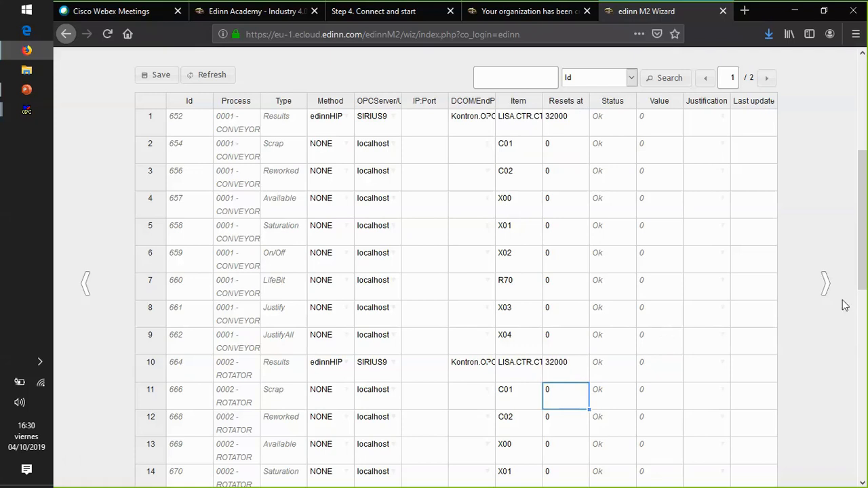
# - Set the DRILL Results signal to method edinnHIP, OPC server SIRIUS9 and DCOM Kontron.OPCFatek.1
pyautogui.moveTo(859, 272); pyautogui.dragTo(844, 362)
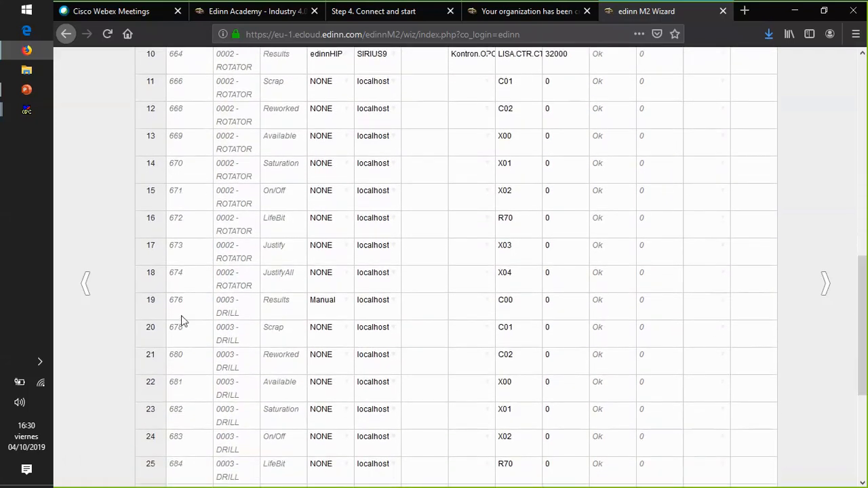
pyautogui.click(345, 306)
pyautogui.click(346, 360)
pyautogui.click(390, 305)
pyautogui.click(384, 333)
pyautogui.click(491, 299)
pyautogui.click(475, 332)
# - Set the DRILL Results item to LISA.CTR.CTR0003 with a reset count of 32000, and save the monitoring table
pyautogui.click(510, 302)
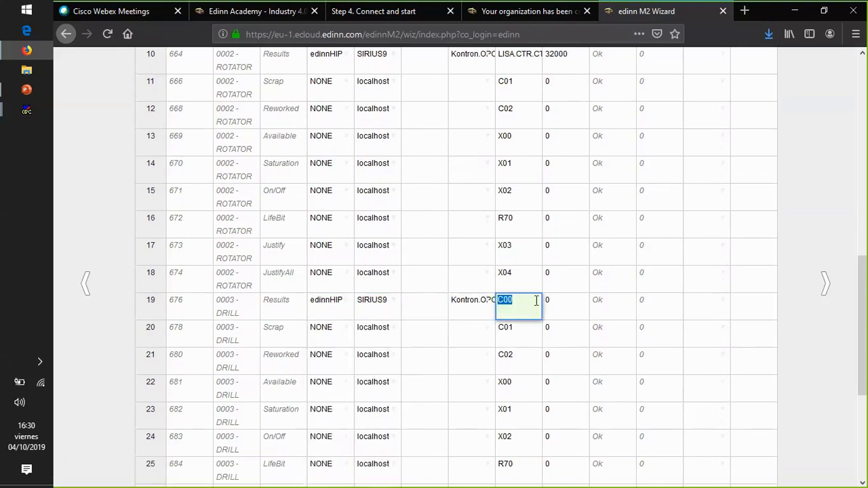
pyautogui.write('LISA.CTR.CTR6002')
pyautogui.press('Return')
pyautogui.click(575, 299)
pyautogui.press('BackSpace')
pyautogui.write('32000')
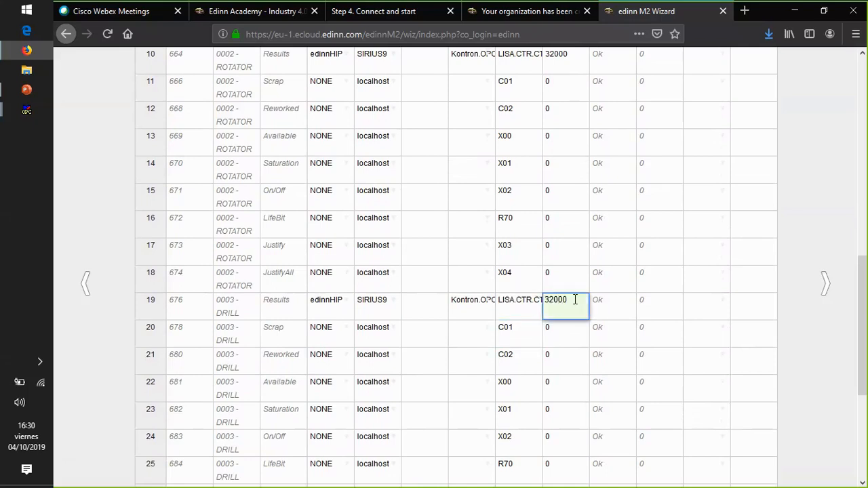
pyautogui.press('Tab')
pyautogui.moveTo(863, 295); pyautogui.dragTo(824, 132)
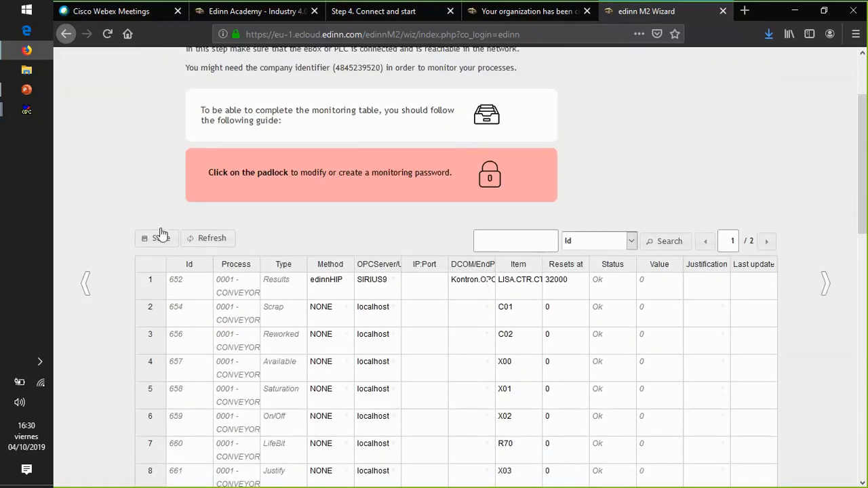
pyautogui.click(160, 238)
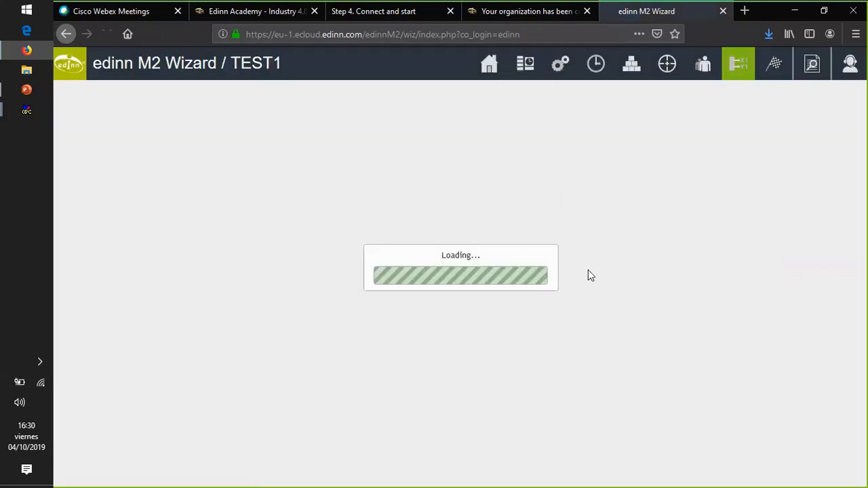
# - On the table's second page, set the 0004 CONVEYOR Results signal to edinnHIP, SIRIUS9 and Kontron.OPCFatek.1
pyautogui.moveTo(865, 194); pyautogui.dragTo(864, 252)
pyautogui.click(766, 168)
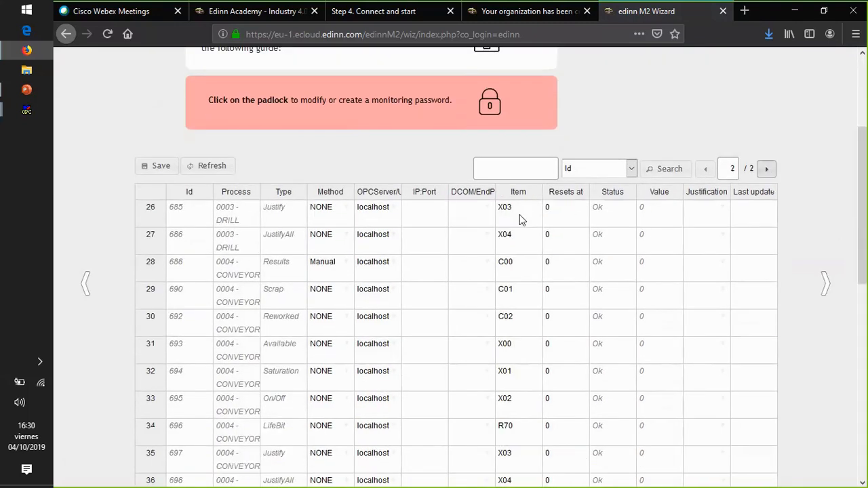
pyautogui.click(346, 266)
pyautogui.click(340, 325)
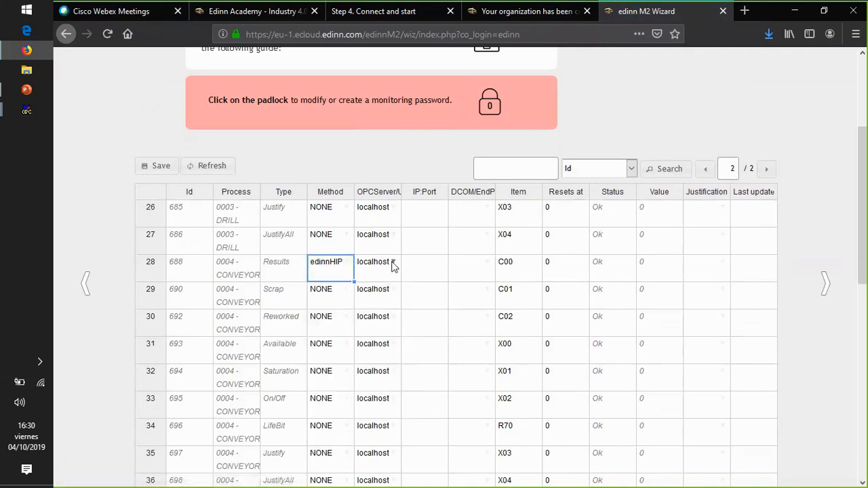
pyautogui.click(394, 266)
pyautogui.click(467, 270)
pyautogui.click(488, 263)
pyautogui.click(489, 310)
# - Set the 0004 CONVEYOR Results item to LISA.CTR.CTR0004 with a reset count of 32000, and save the table
pyautogui.click(518, 272)
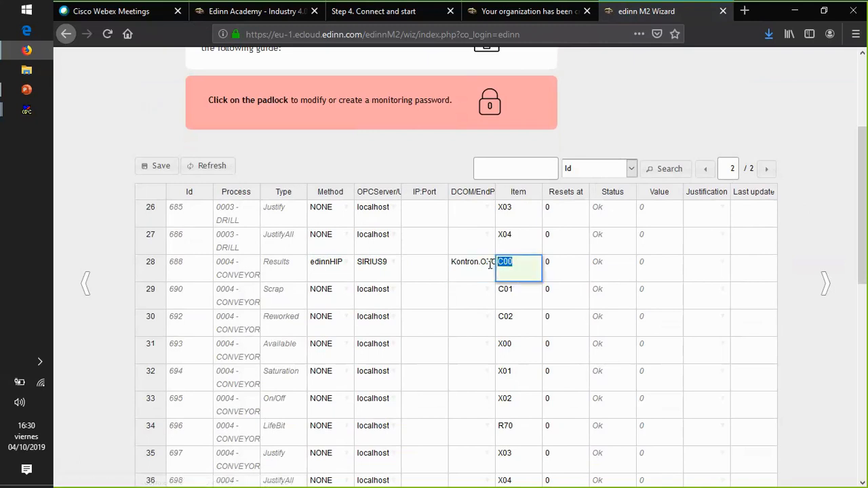
pyautogui.write('LISA.CTR.CTR0002')
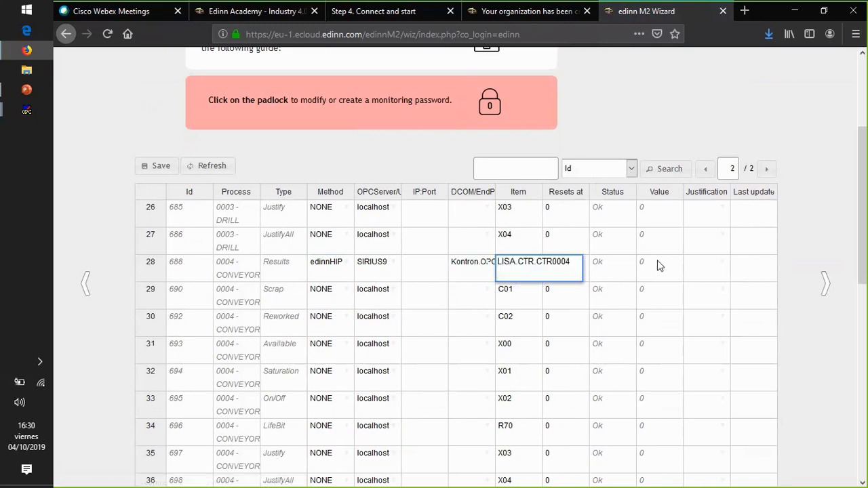
pyautogui.press('Tab')
pyautogui.click(566, 263)
pyautogui.write('32000')
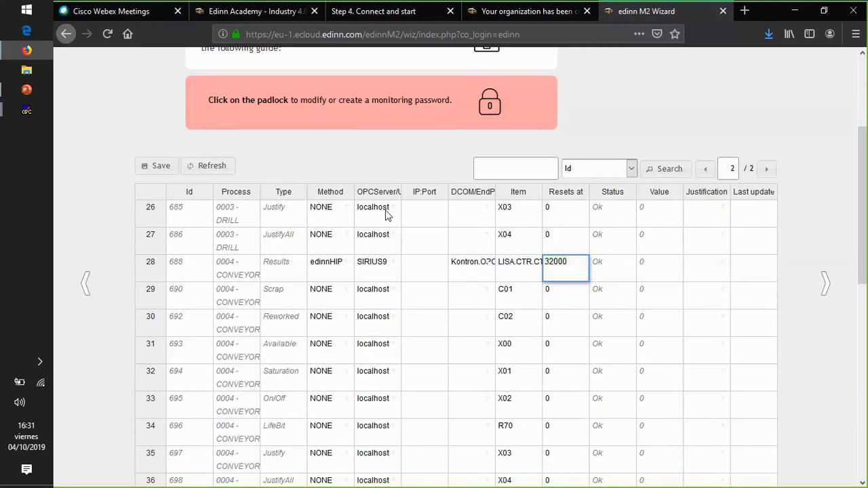
pyautogui.click(157, 166)
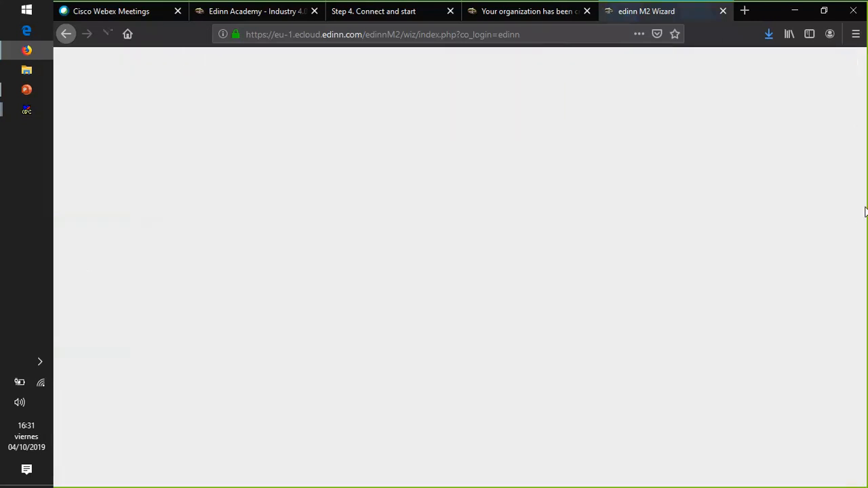
# - Review the saved Results rows, and set the PRESS Results signal to edinnHIP, SIRIUS9 and Kontron.OPCFatek.1
pyautogui.moveTo(864, 183); pyautogui.dragTo(860, 369)
pyautogui.click(533, 340)
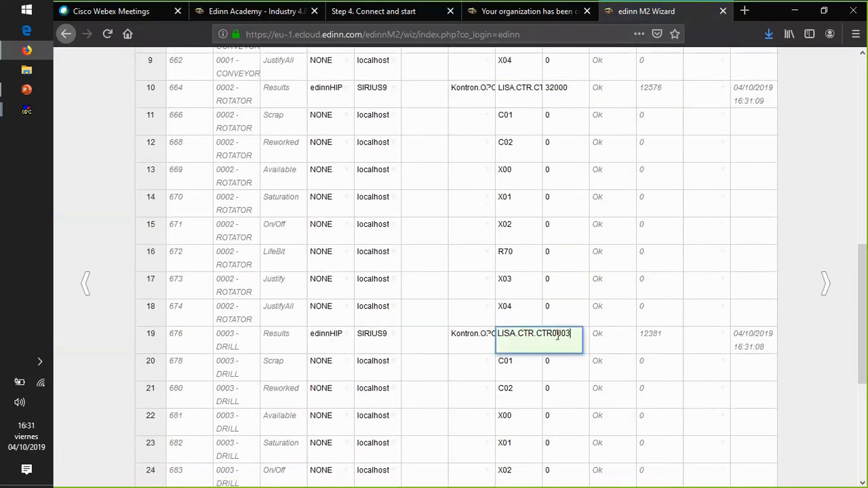
pyautogui.moveTo(862, 303); pyautogui.dragTo(861, 381)
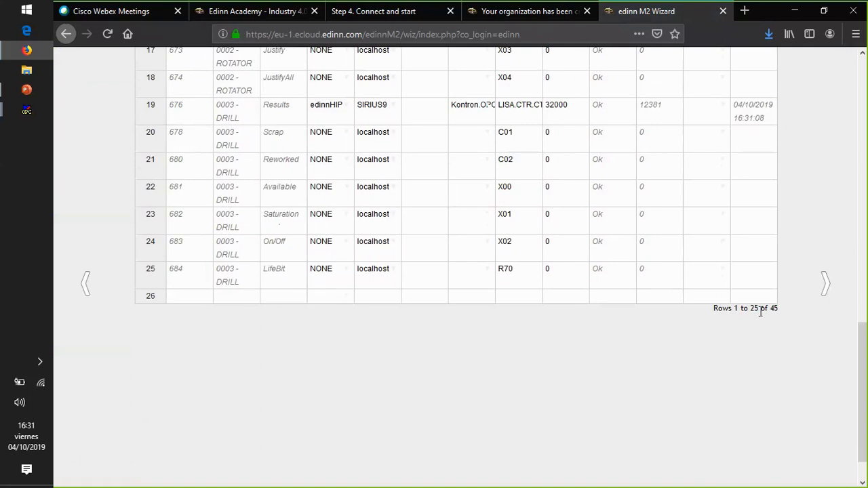
pyautogui.moveTo(863, 346); pyautogui.dragTo(856, 125)
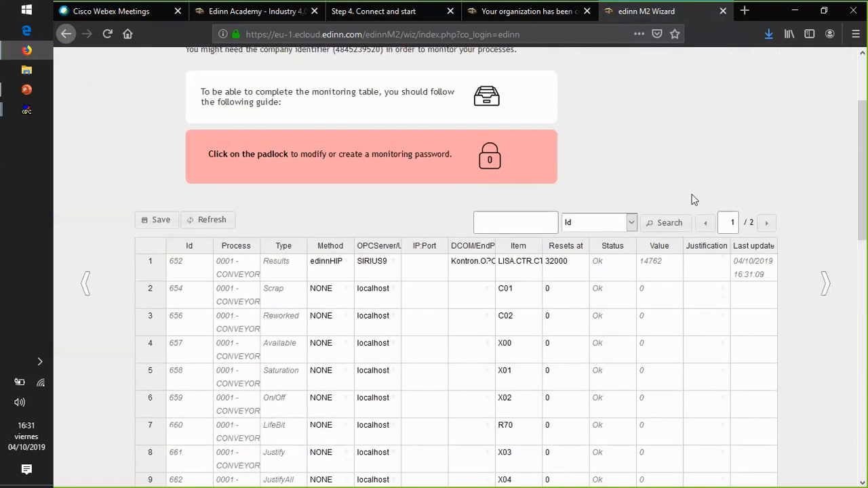
pyautogui.moveTo(862, 198); pyautogui.dragTo(856, 275)
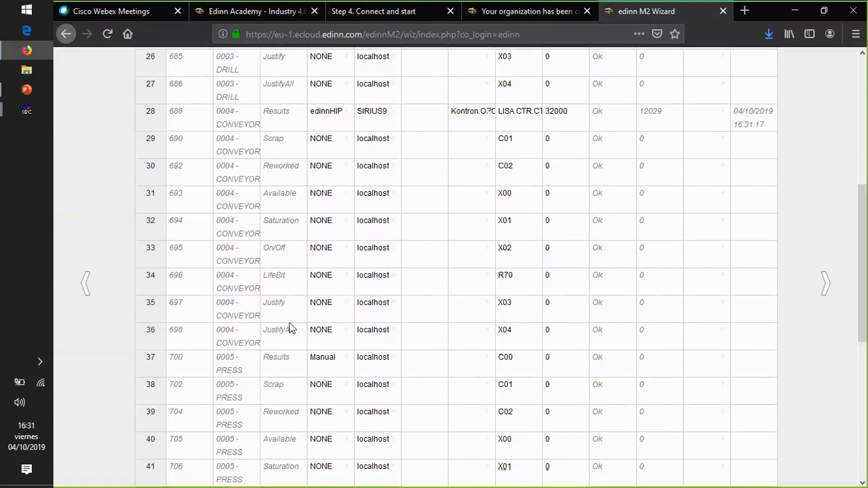
pyautogui.click(344, 358)
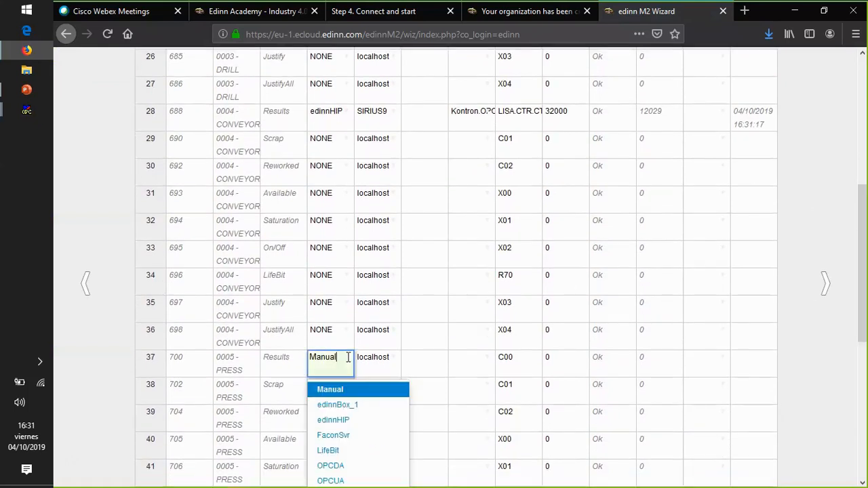
pyautogui.click(343, 419)
pyautogui.click(393, 362)
pyautogui.click(396, 397)
pyautogui.click(464, 367)
pyautogui.click(475, 388)
# - Set the item of the PRESS Results signal to LISA.CTR.CTR0005
pyautogui.click(522, 359)
pyautogui.hotkey('ctrl', 'a')
pyautogui.write('LISA.CTR.CTR0002')
pyautogui.press('BackSpace')
pyautogui.write('5')
pyautogui.press('Tab')
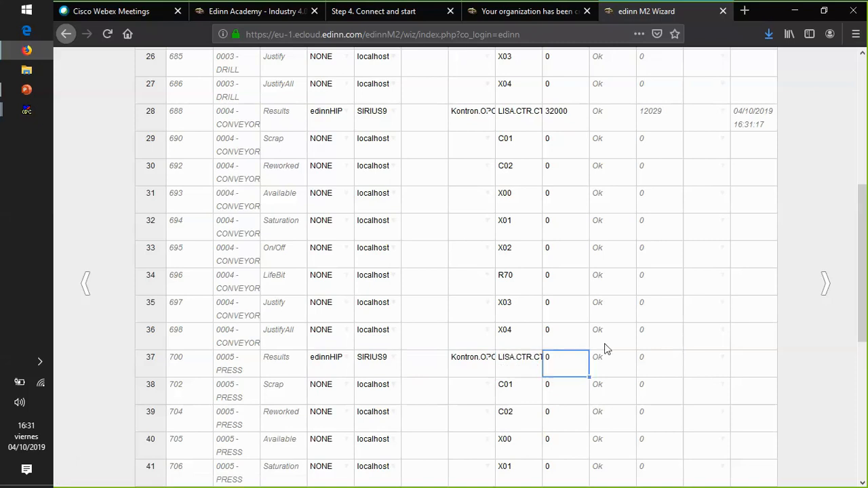
# - Set the reset count of the PRESS Results signal to 32000 and save the monitoring table
pyautogui.doubleClick(559, 359)
pyautogui.press('BackSpace')
pyautogui.write('32000')
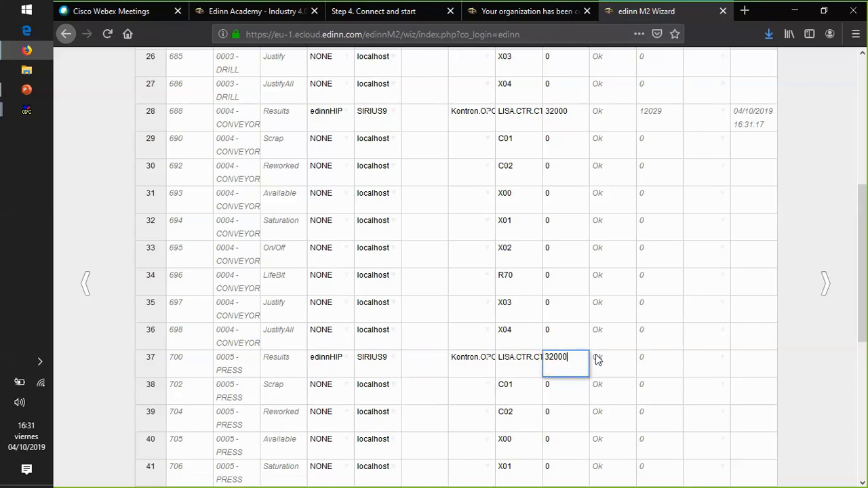
pyautogui.click(597, 359)
pyautogui.moveTo(863, 295); pyautogui.dragTo(862, 153)
pyautogui.click(152, 350)
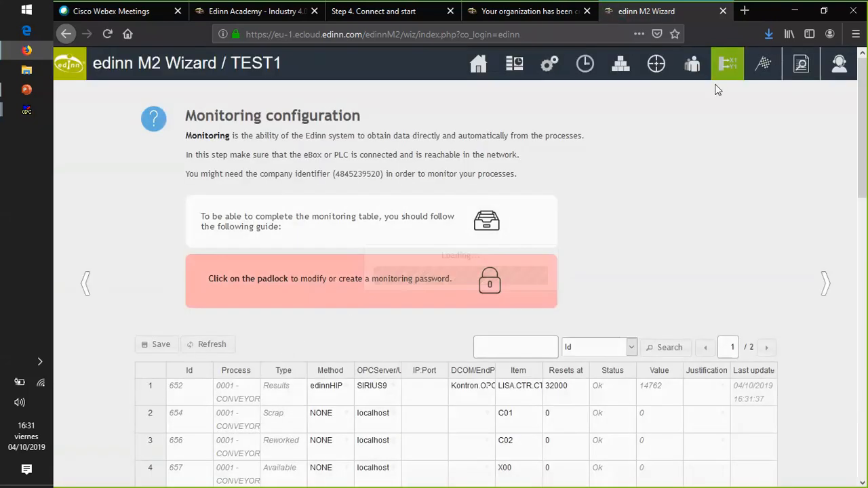
# - Switch to the edinn M2 Console through the desktop Server shortcut and log in with the company ID and account password
pyautogui.click(792, 12)
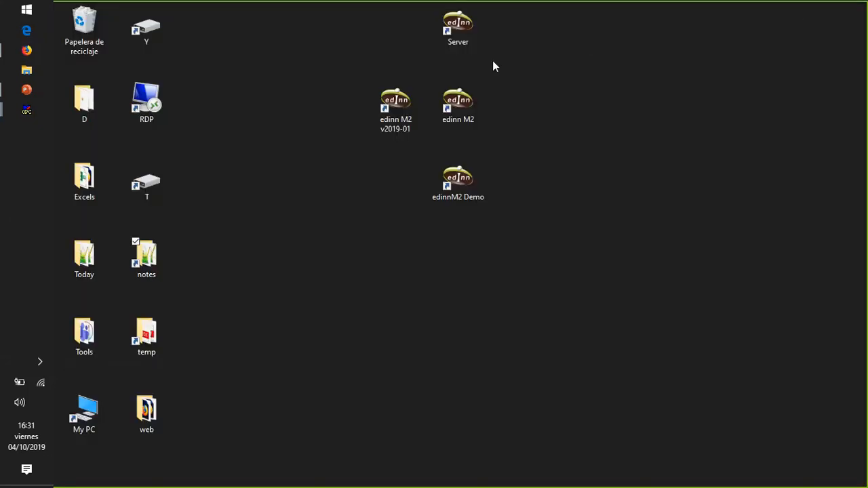
pyautogui.doubleClick(458, 30)
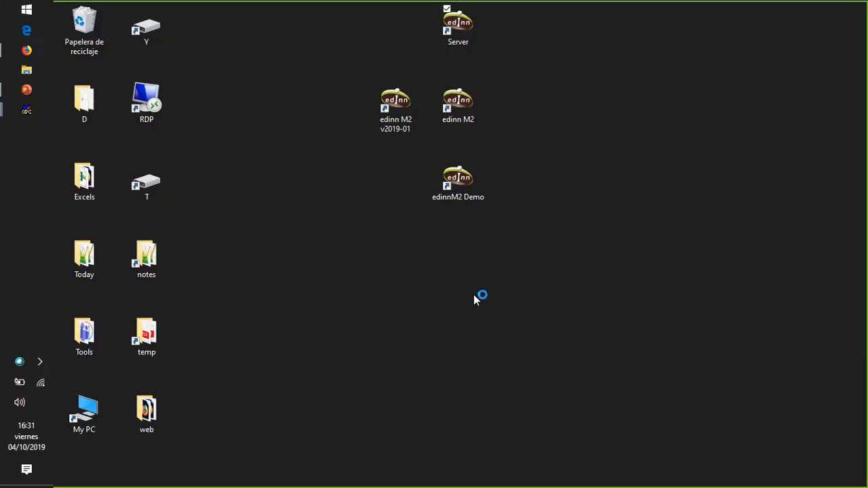
pyautogui.write('*****')
pyautogui.hotkey('shift', 'Tab')
pyautogui.hotkey('shift', 'Tab')
pyautogui.write('1111111111')
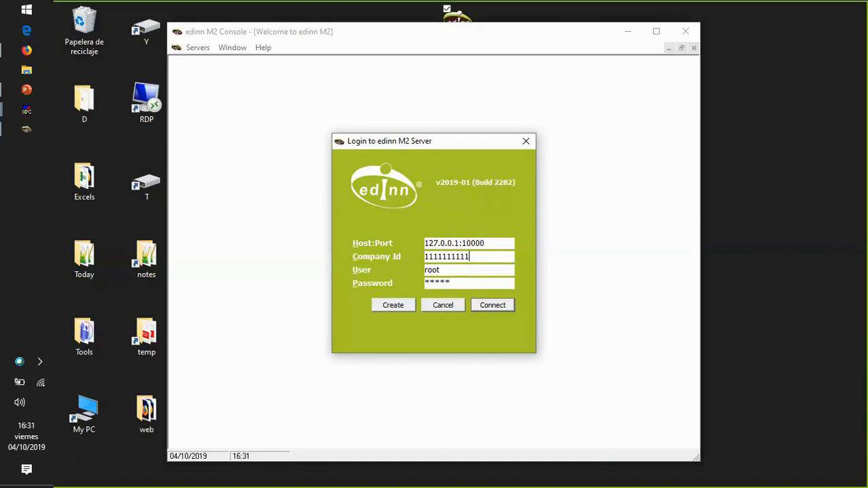
pyautogui.press('Tab')
pyautogui.press('Tab')
pyautogui.press('Return')
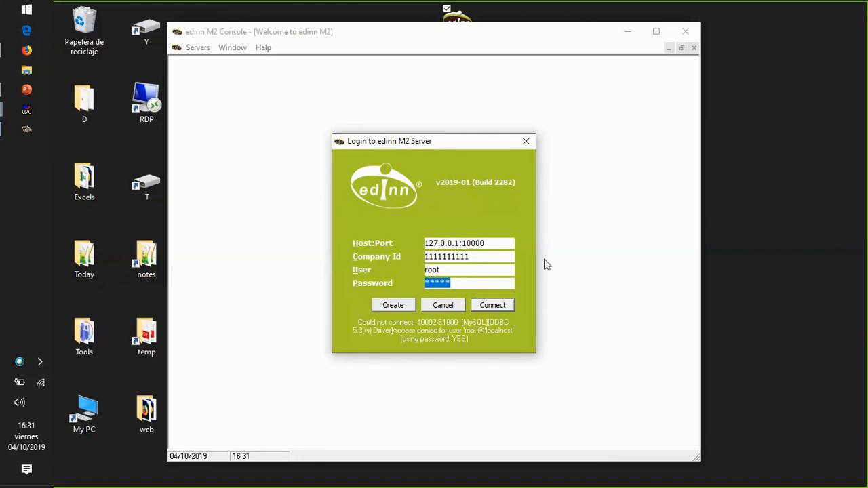
pyautogui.write('******')
pyautogui.press('Return')
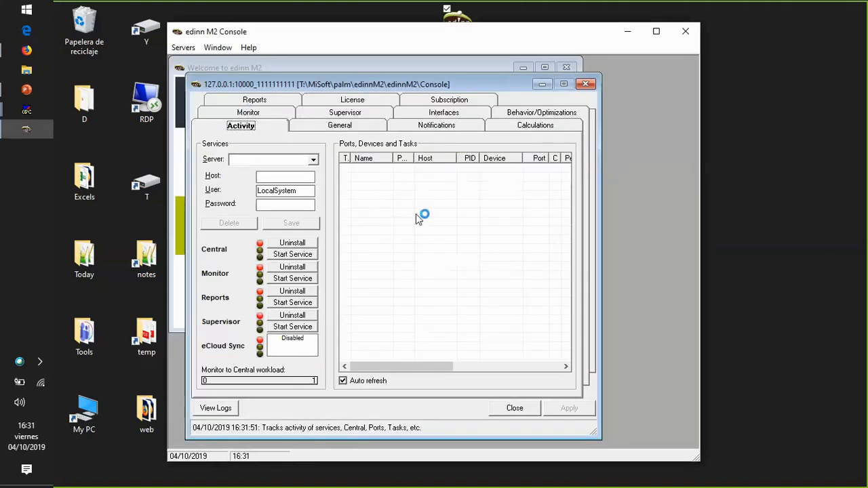
# - Examine the Monitor results configuration, select the 3DRI saturation signal and list its available monitoring methods
pyautogui.click(328, 313)
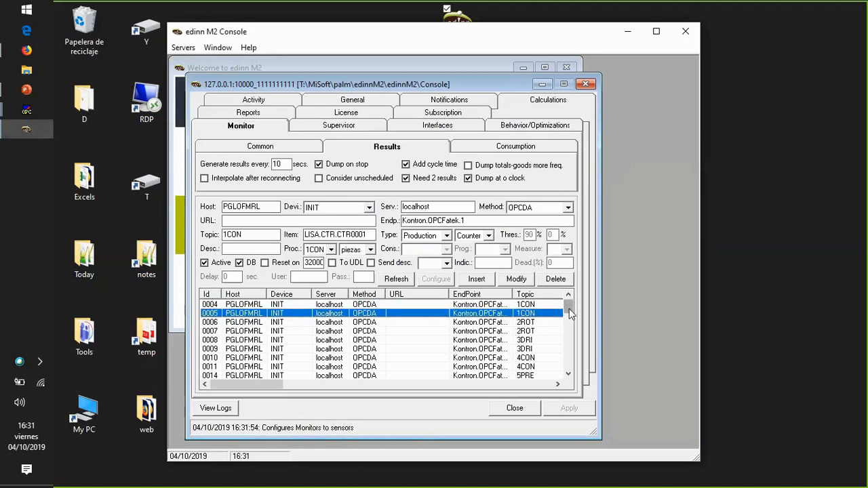
pyautogui.moveTo(569, 309); pyautogui.dragTo(569, 323)
pyautogui.scroll(-4, 565, 325)
pyautogui.click(536, 331)
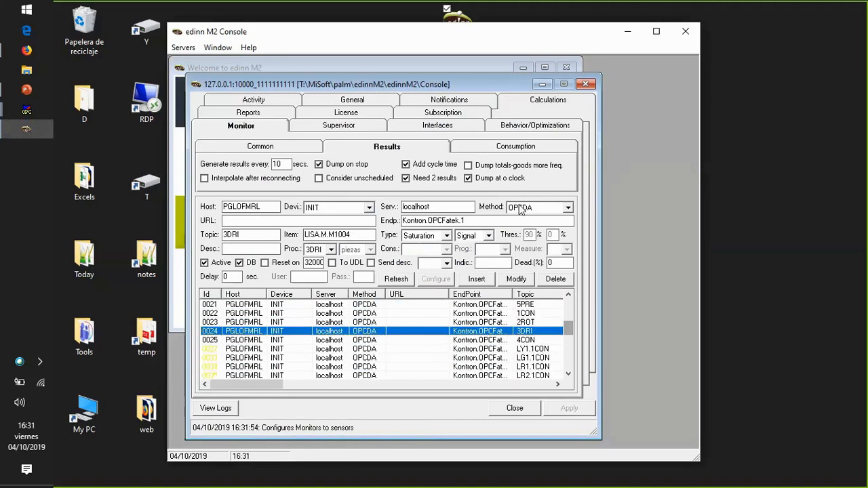
pyautogui.click(533, 208)
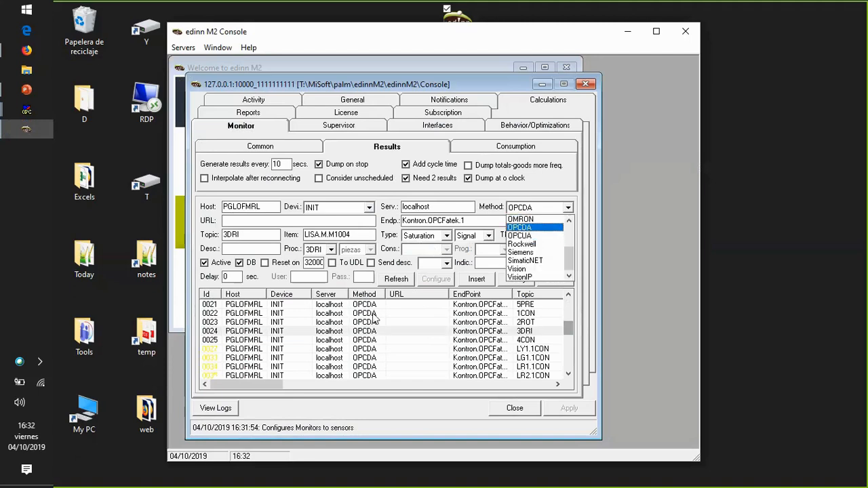
# - Keep OPCDA as the 3DRI signal's monitoring method and view the common monitor settings
pyautogui.click(526, 228)
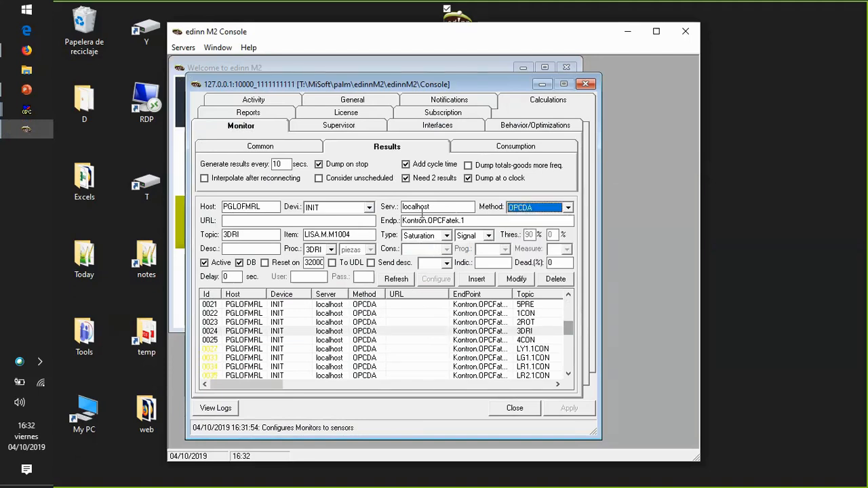
pyautogui.click(261, 148)
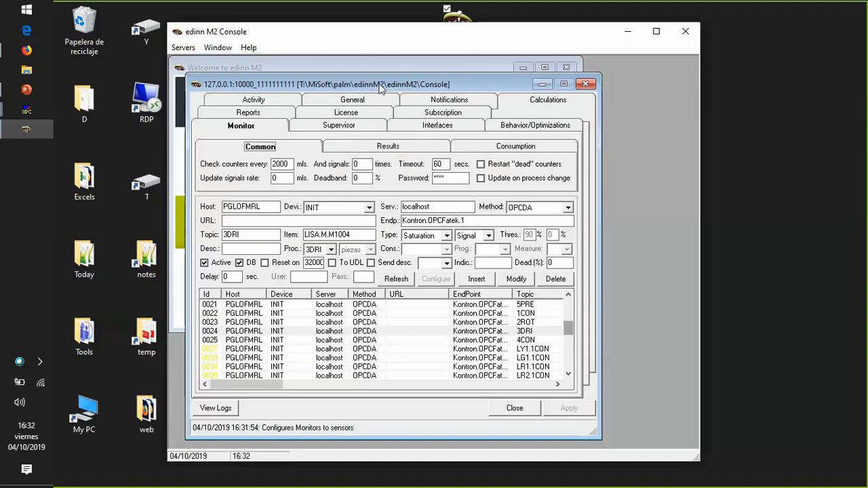
pyautogui.moveTo(393, 88); pyautogui.dragTo(433, 95)
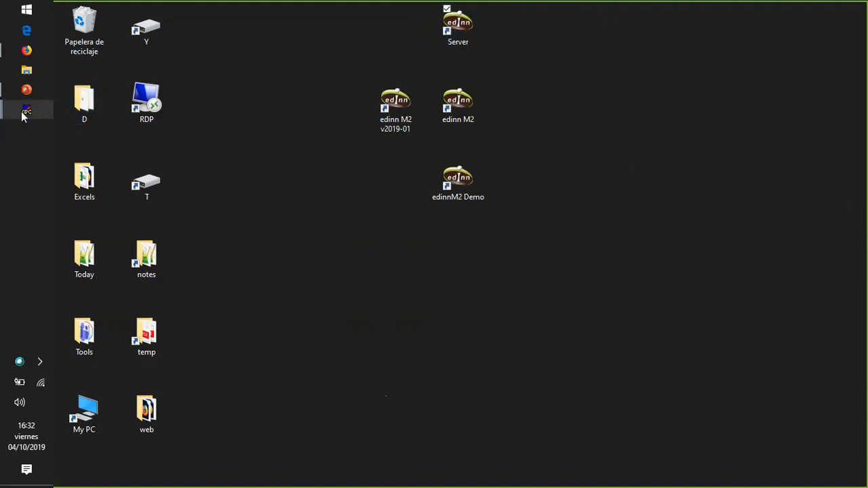
# - Switch to the edinn M2 Wizard in Firefox and refresh the monitoring table to check the latest signal values
pyautogui.click(27, 50)
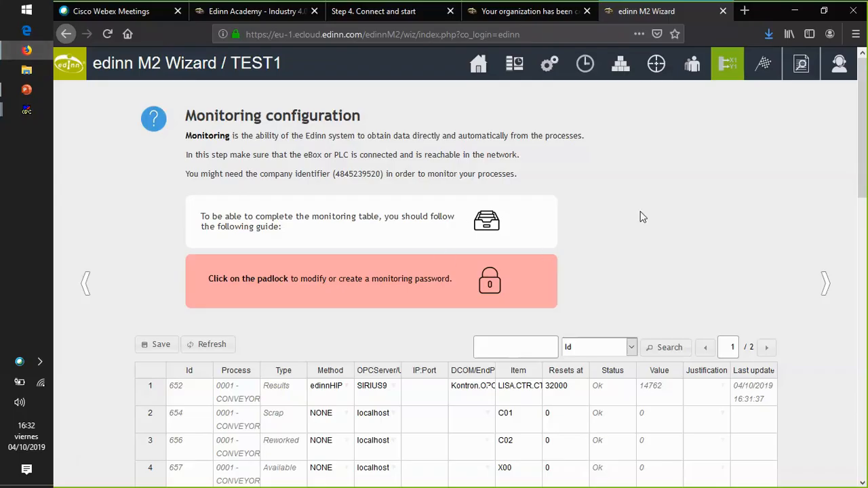
pyautogui.scroll(-3, 642, 215)
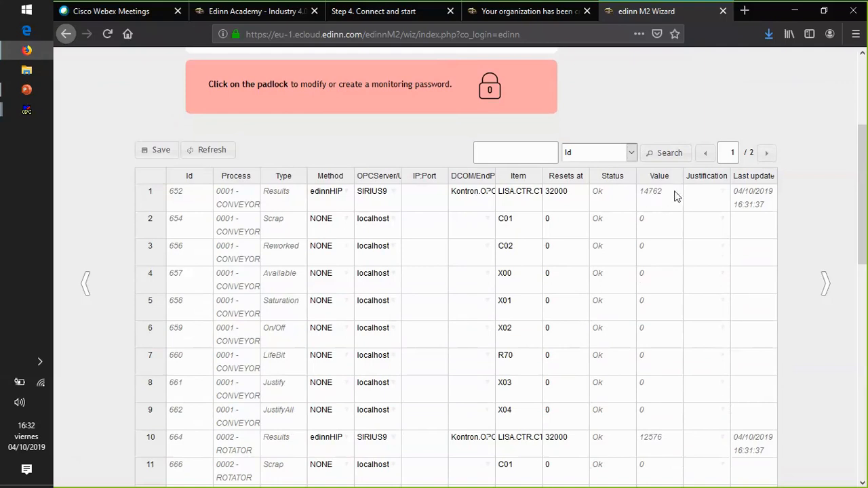
pyautogui.moveTo(863, 193); pyautogui.dragTo(865, 130)
pyautogui.click(205, 285)
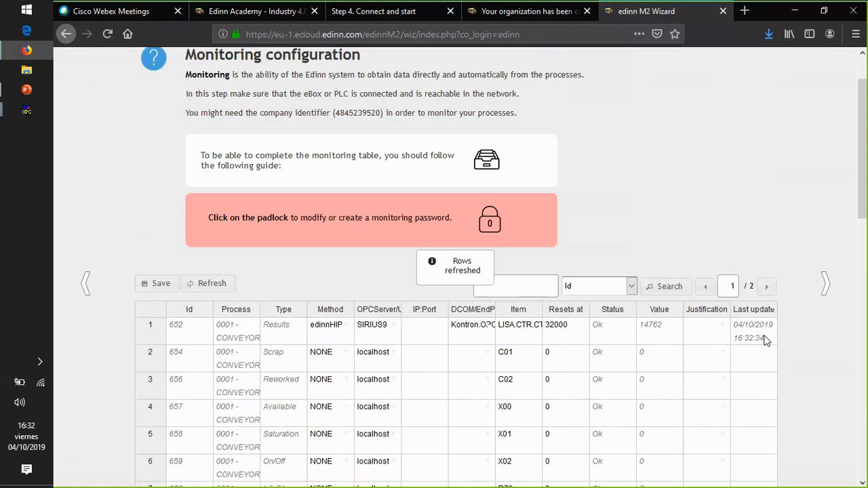
# - Go to the wizard's final stage, access the web reports and review the favorites dashboard of process 0001
pyautogui.moveTo(863, 184); pyautogui.dragTo(850, 150)
pyautogui.click(767, 68)
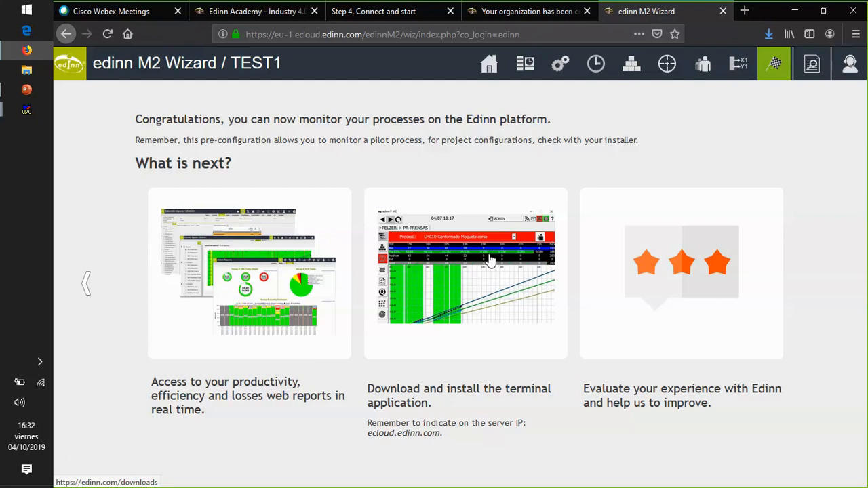
pyautogui.click(238, 247)
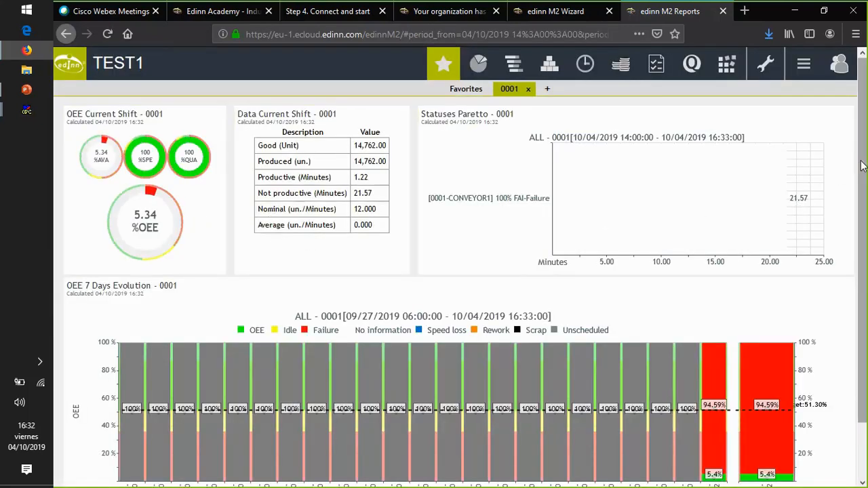
pyautogui.scroll(-1, 862, 167)
pyautogui.moveTo(863, 175)
pyautogui.mouseDown()
pyautogui.moveTo(863, 156)
pyautogui.moveTo(863, 211)
pyautogui.moveTo(863, 172)
pyautogui.mouseUp()
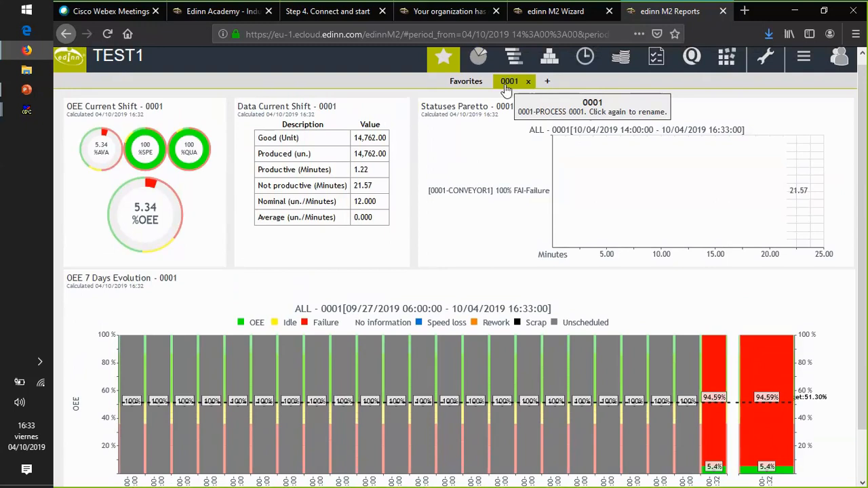
pyautogui.moveTo(863, 219)
pyautogui.mouseDown()
pyautogui.moveTo(866, 229)
pyautogui.moveTo(866, 208)
pyautogui.mouseUp()
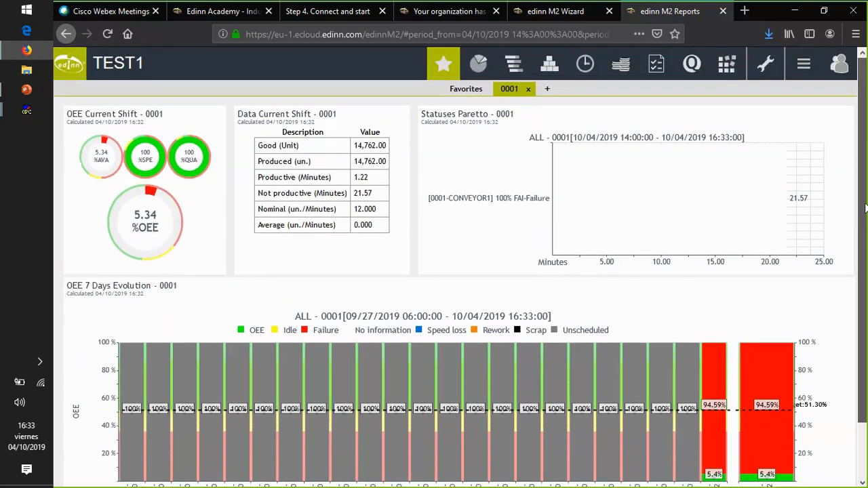
# - View the current shift's OEE pie for CONVEYOR1, then show its results report and check the recorded quantity
pyautogui.click(87, 117)
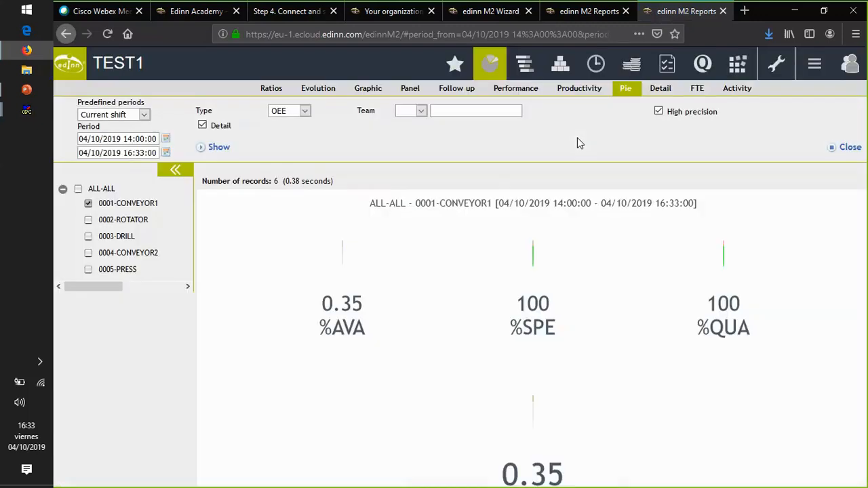
pyautogui.click(561, 63)
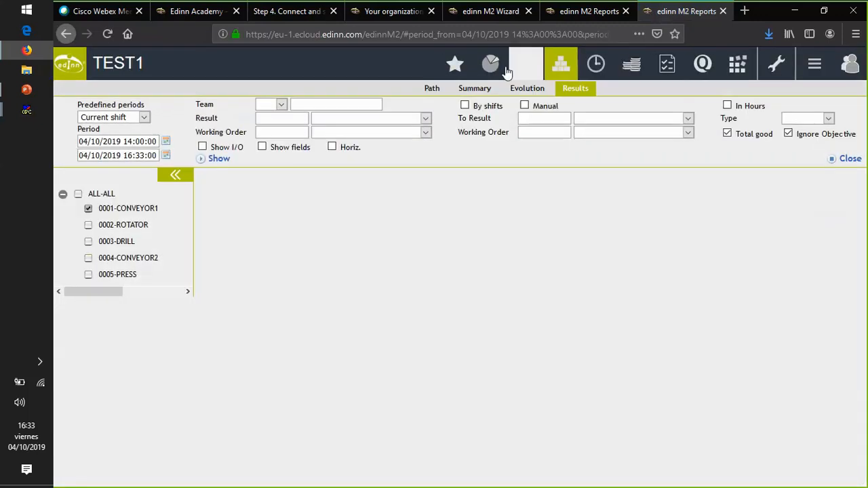
pyautogui.click(217, 162)
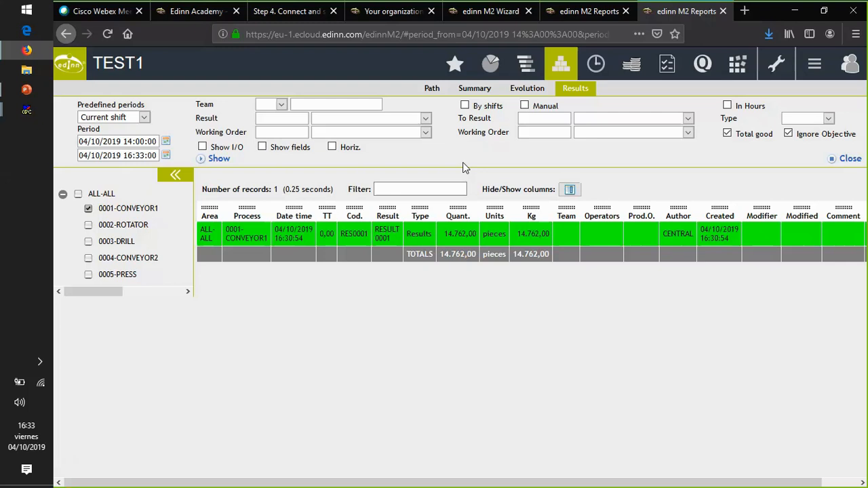
pyautogui.doubleClick(446, 235)
# - Return to the favorites dashboard, reopen the current shift OEE report and show CONVEYOR1's status records to examine their start times
pyautogui.click(455, 63)
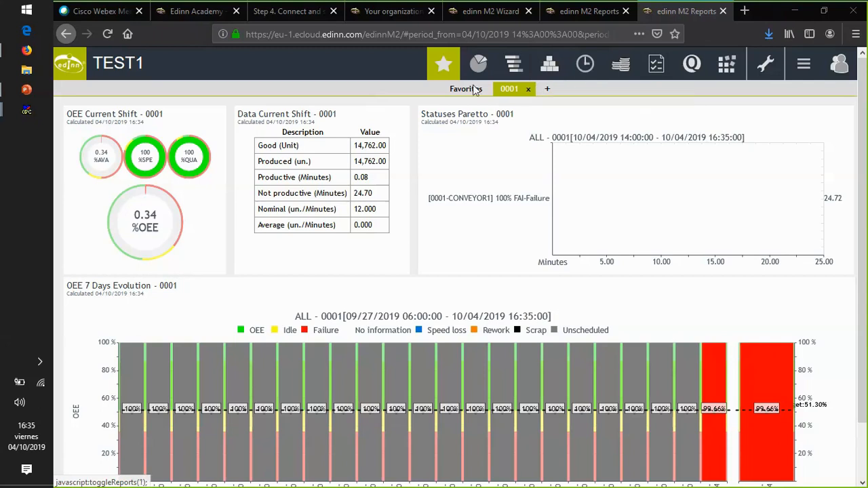
pyautogui.click(122, 114)
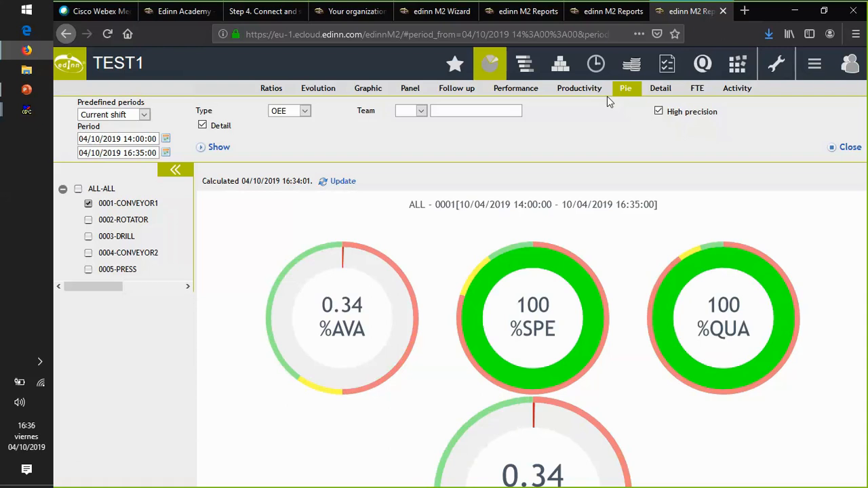
pyautogui.click(595, 68)
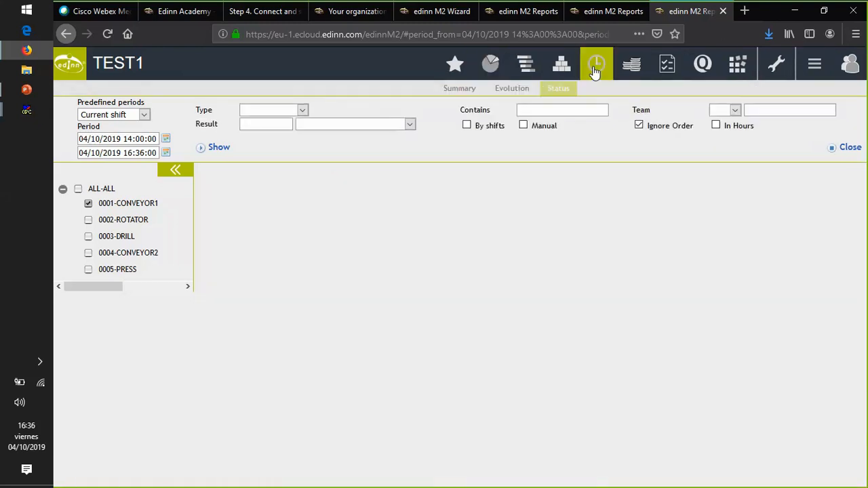
pyautogui.click(215, 149)
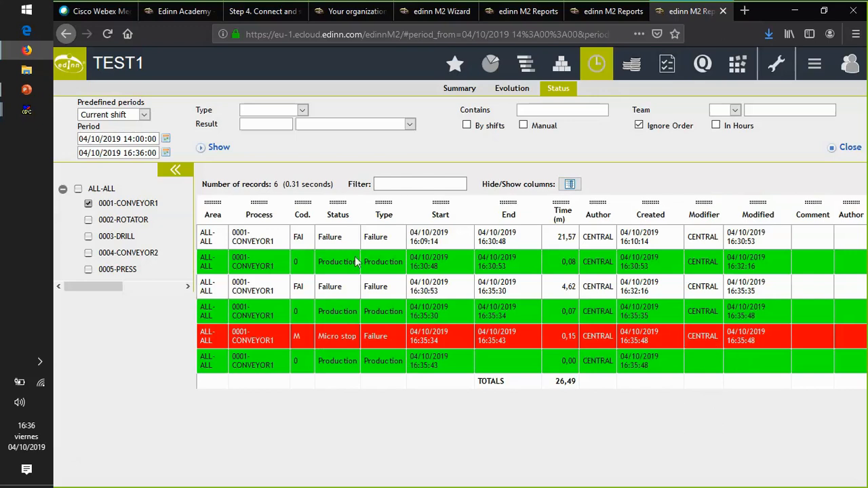
pyautogui.moveTo(439, 317); pyautogui.dragTo(406, 312)
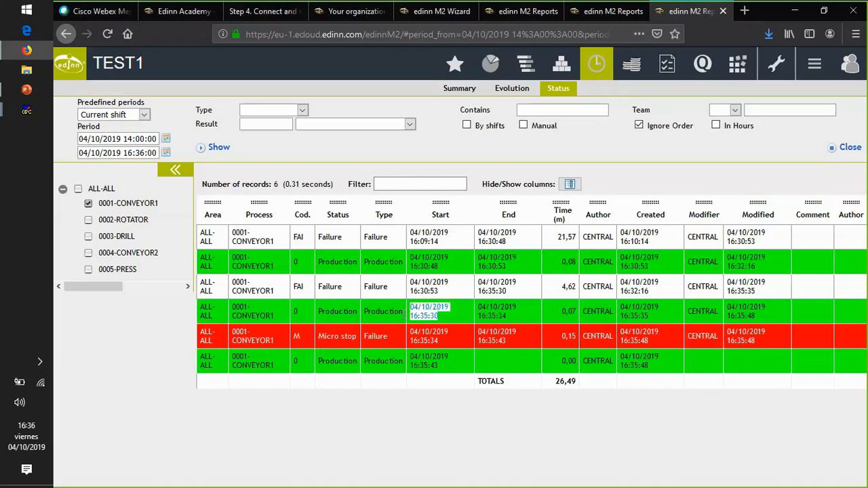
pyautogui.moveTo(449, 344); pyautogui.dragTo(405, 338)
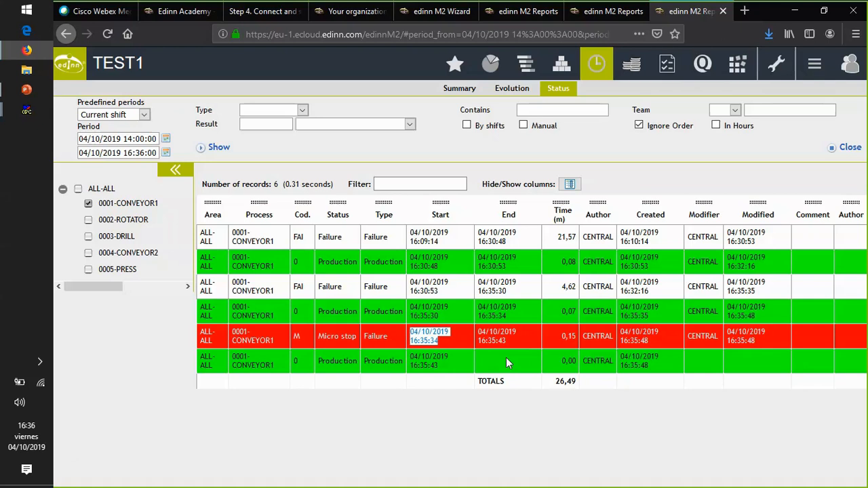
# - Show the current shift's detailed results for CONVEYOR1, followed by the results summary
pyautogui.click(555, 72)
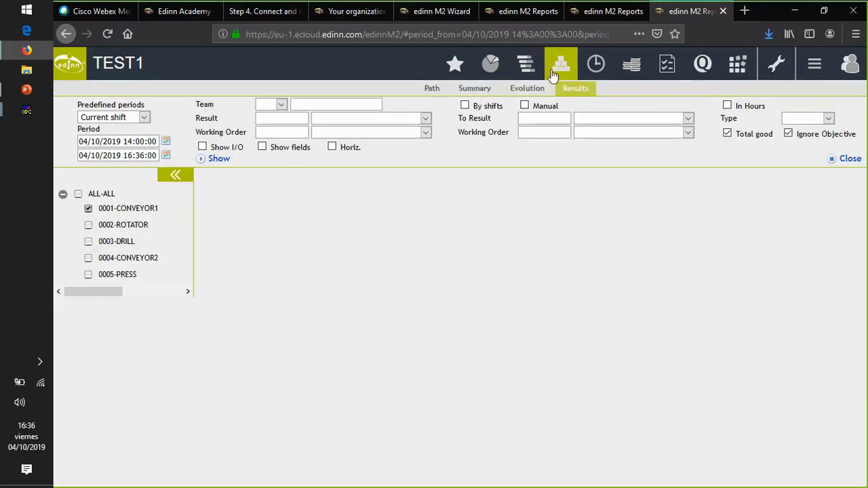
pyautogui.click(223, 160)
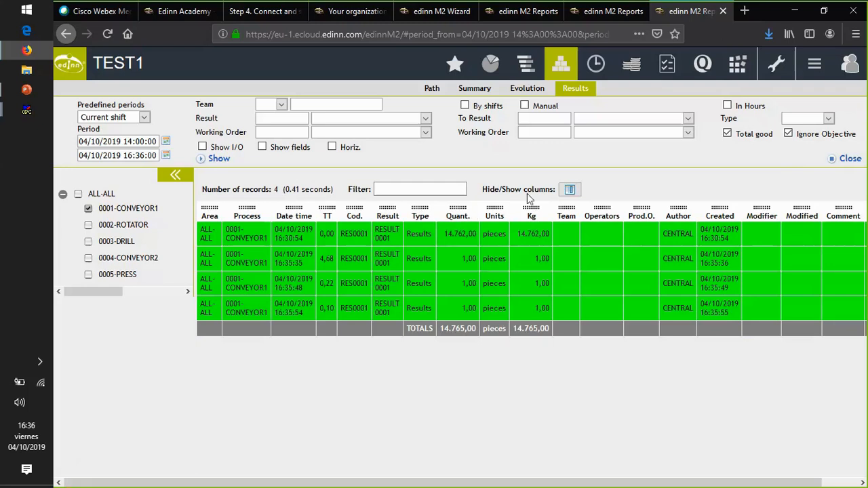
pyautogui.click(474, 89)
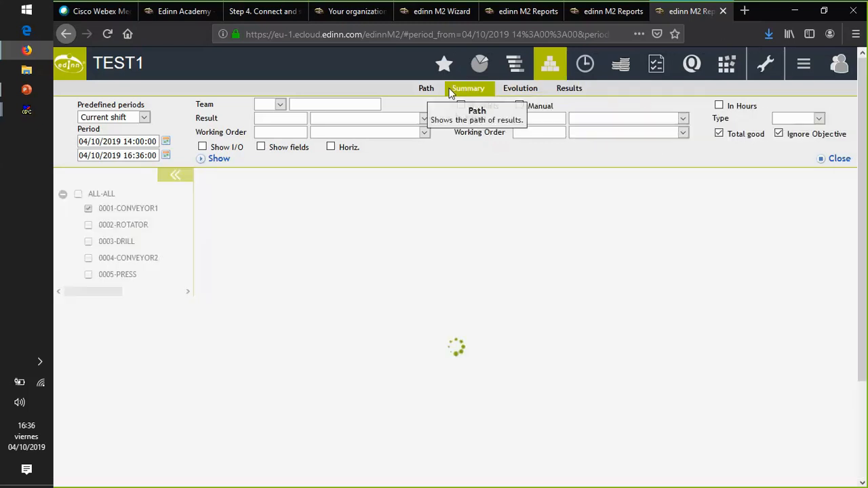
pyautogui.click(225, 162)
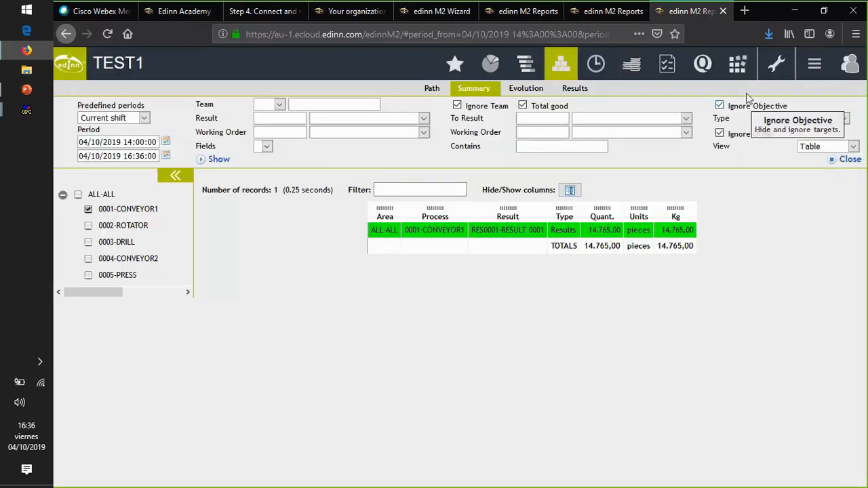
# - Switch to the Edinn Academy page and look through the server, IoT and terminal downloads
pyautogui.click(173, 10)
pyautogui.scroll(1, 509, 273)
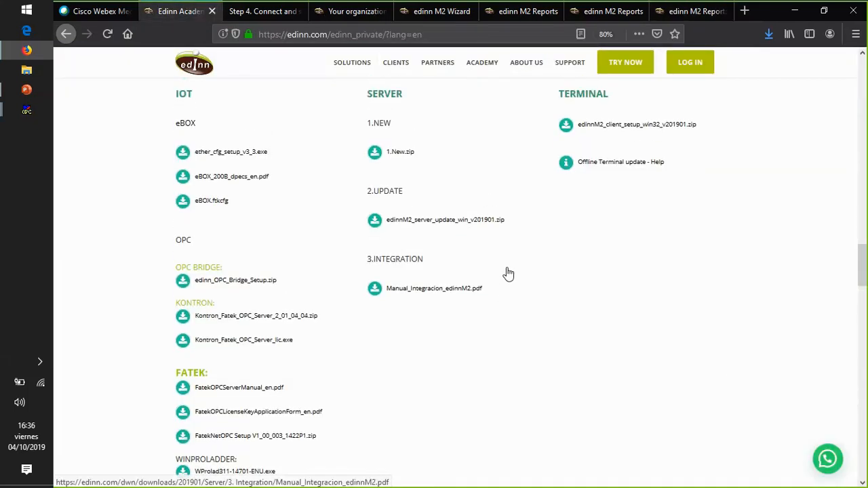
pyautogui.scroll(2, 509, 274)
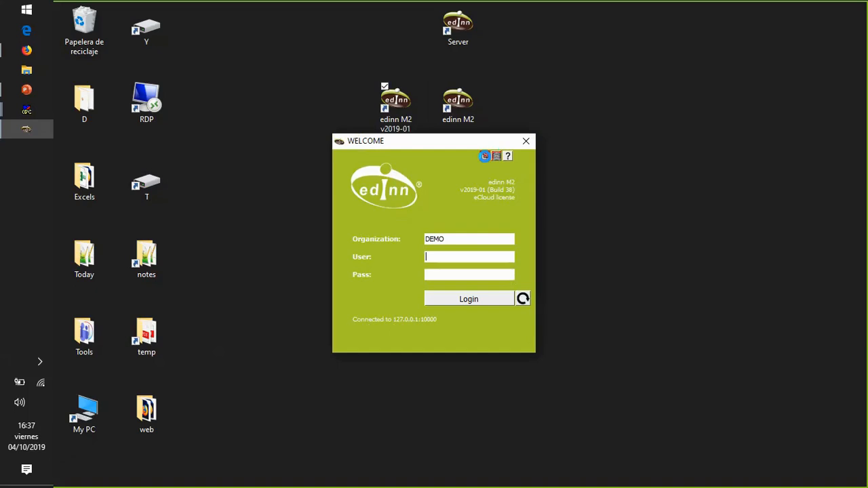
# - Configure the terminal application with ecloud.edinn.com as server and update server, port 10000 and company TEST1
pyautogui.click(484, 157)
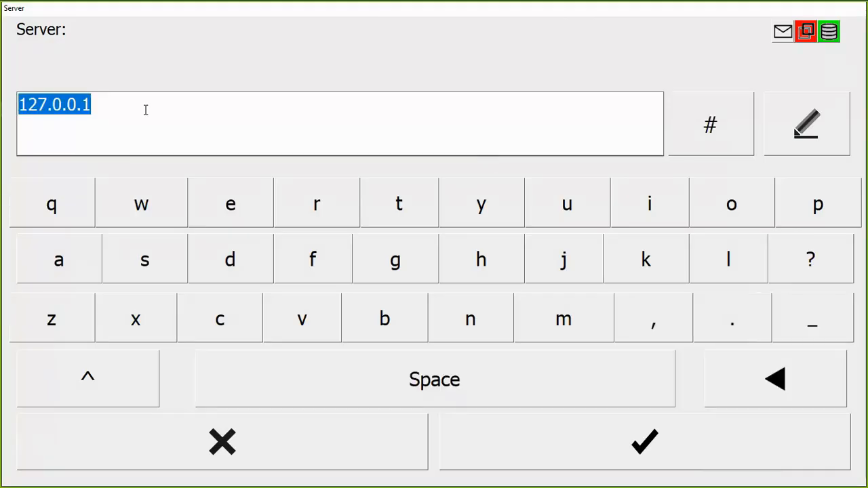
pyautogui.write('eclou')
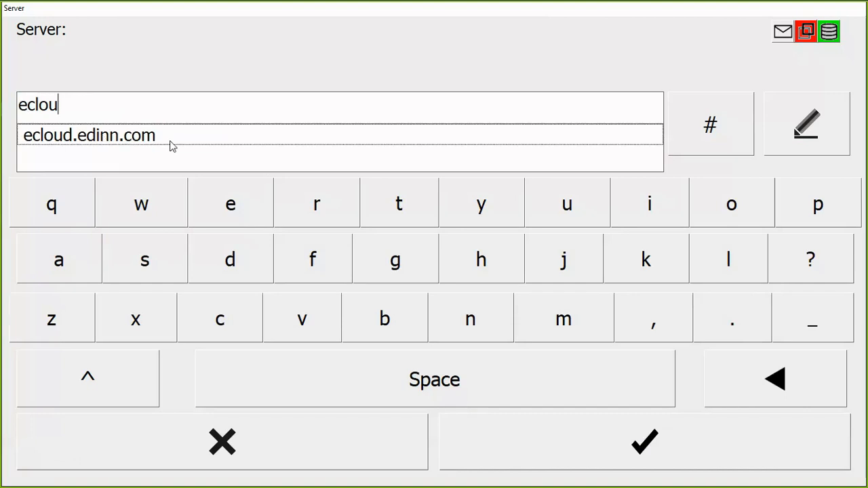
pyautogui.click(115, 142)
pyautogui.press('Return')
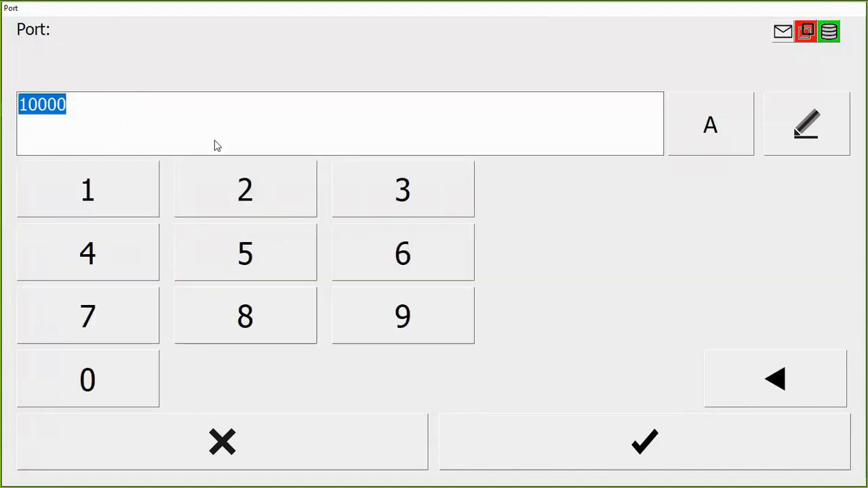
pyautogui.press('Return')
pyautogui.write('ec')
pyautogui.click(110, 139)
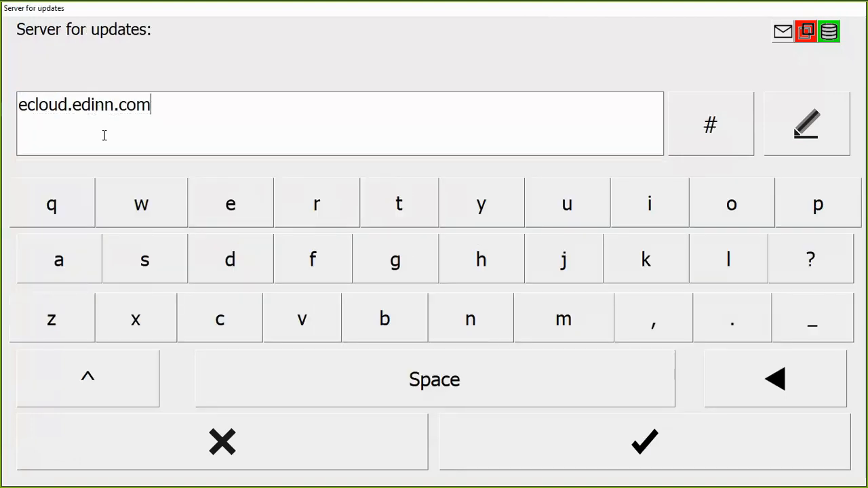
pyautogui.click(461, 434)
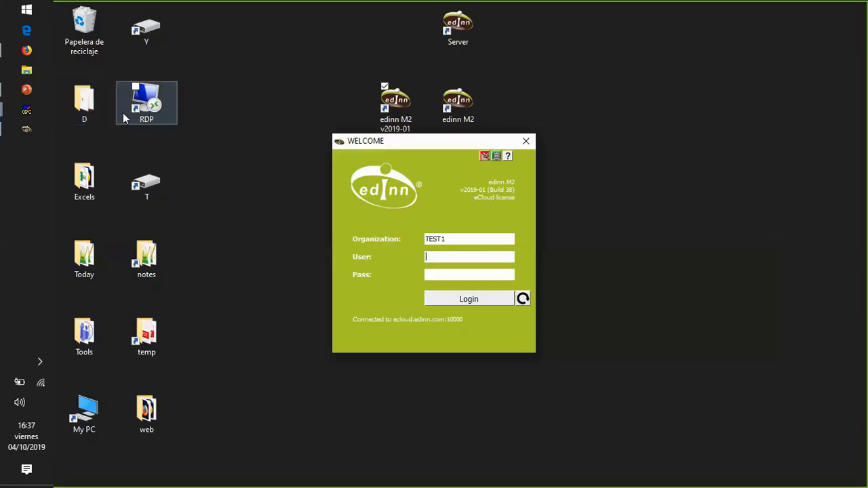
# - Log in to the terminal application as admin with the account password
pyautogui.write('admin')
pyautogui.press('Tab')
pyautogui.write('*')
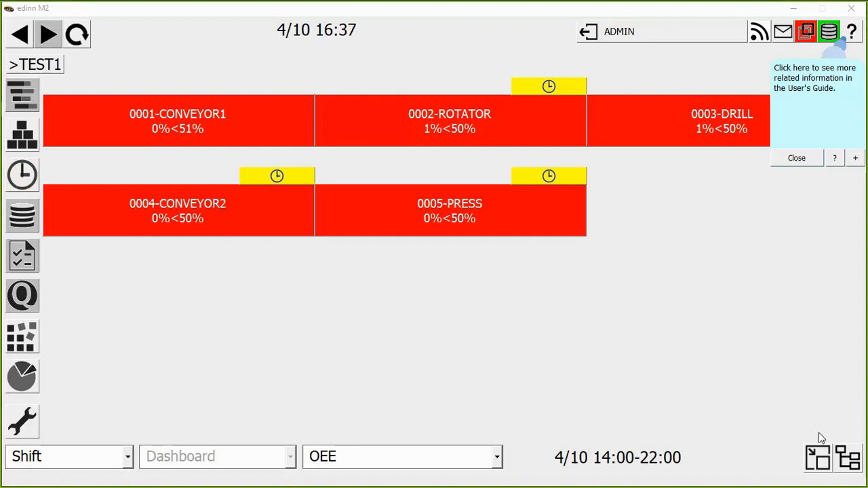
# - Switch the TEST1 process overview to the tree view and dismiss the User's Guide tooltip with its follow-up question
pyautogui.click(856, 460)
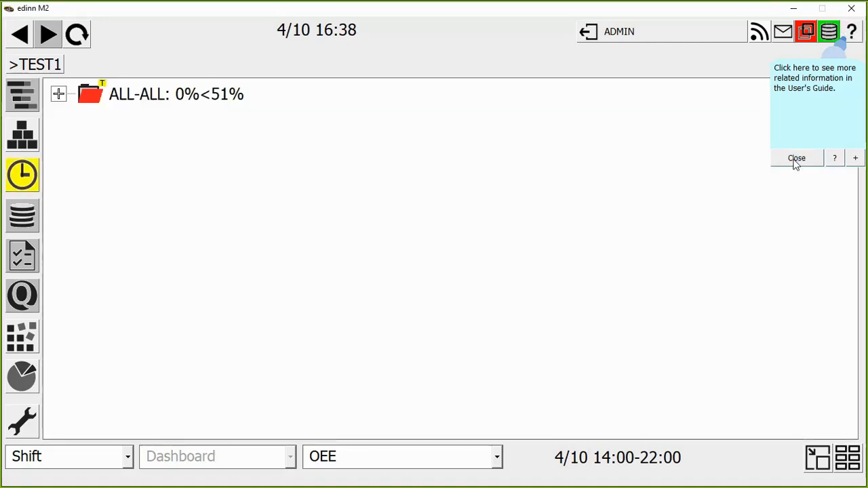
pyautogui.click(796, 158)
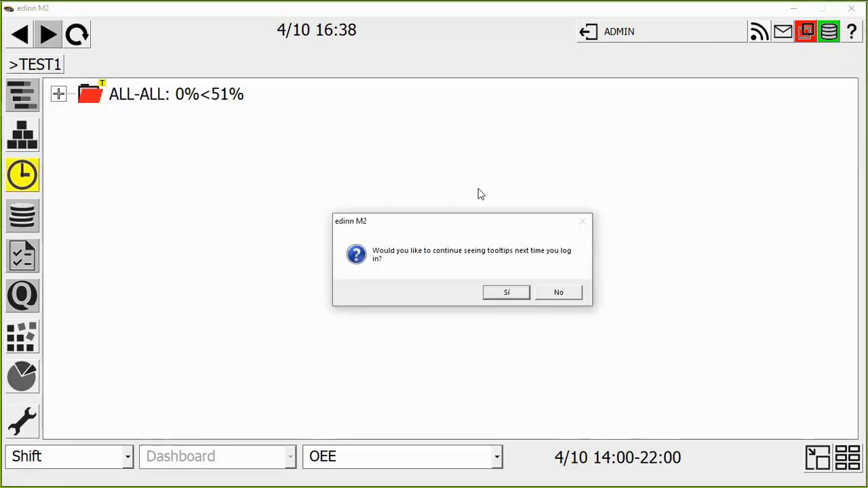
pyautogui.click(549, 241)
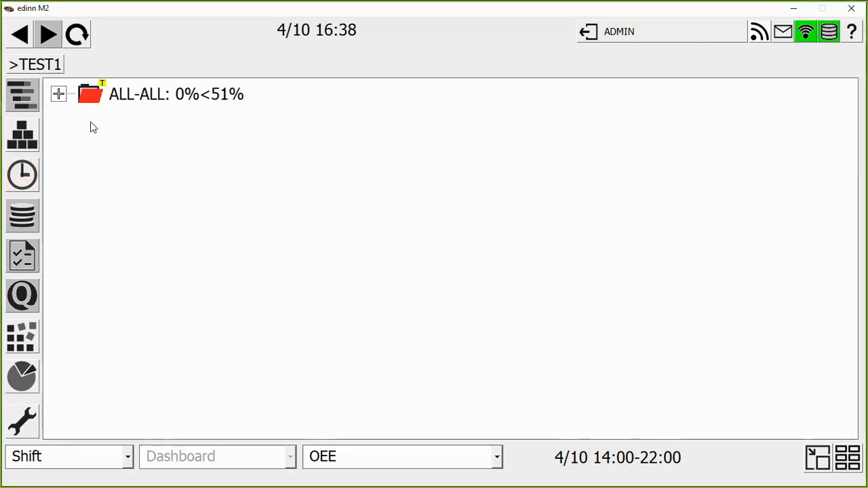
# - Expand the ALL-ALL process group and open the 0002-ROTATOR process
pyautogui.click(62, 96)
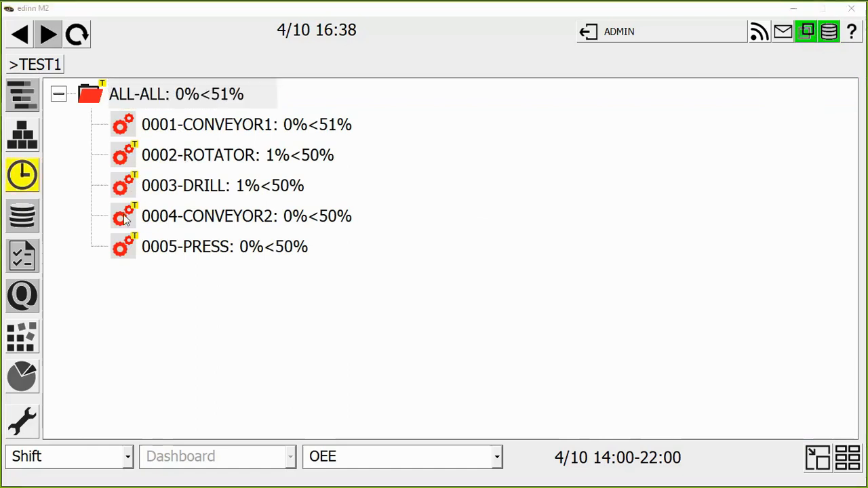
pyautogui.click(174, 156)
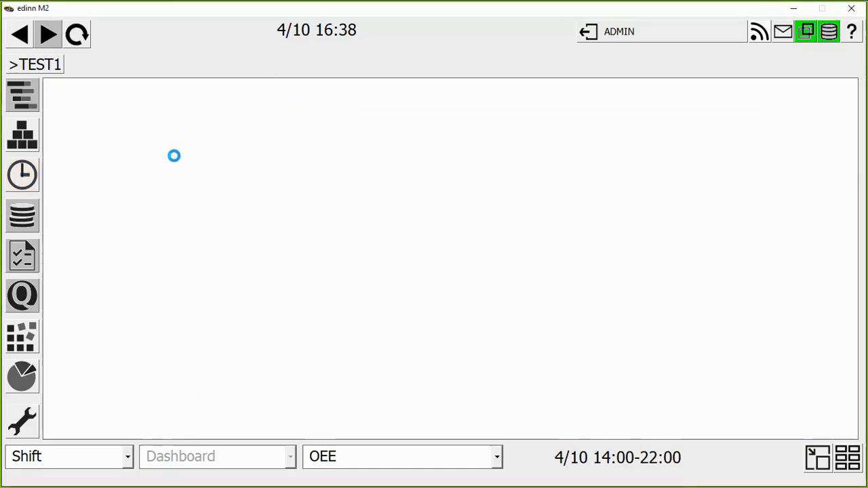
pyautogui.doubleClick(174, 156)
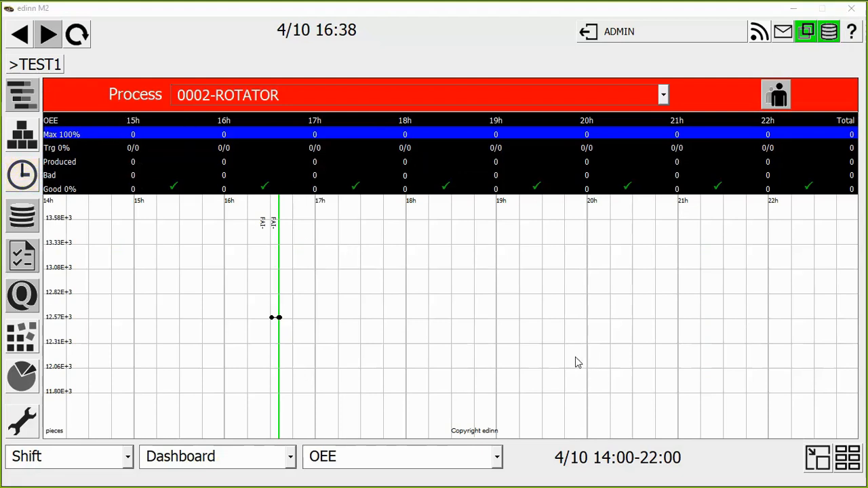
# - View the Ratios and Speed charts of the ROTATOR process, and look through the remaining chart types
pyautogui.click(199, 459)
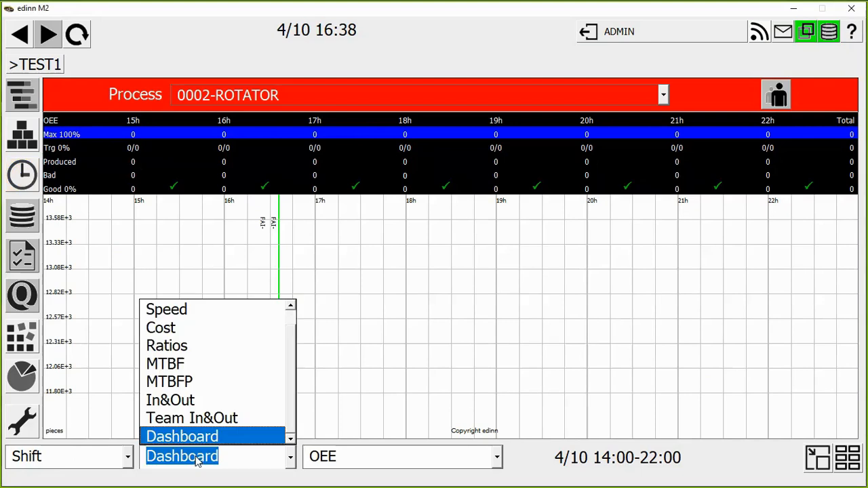
pyautogui.click(166, 347)
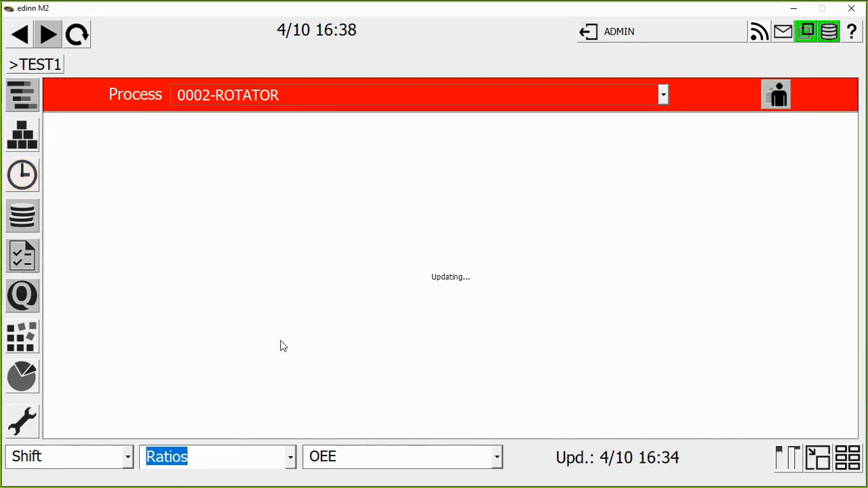
pyautogui.click(194, 460)
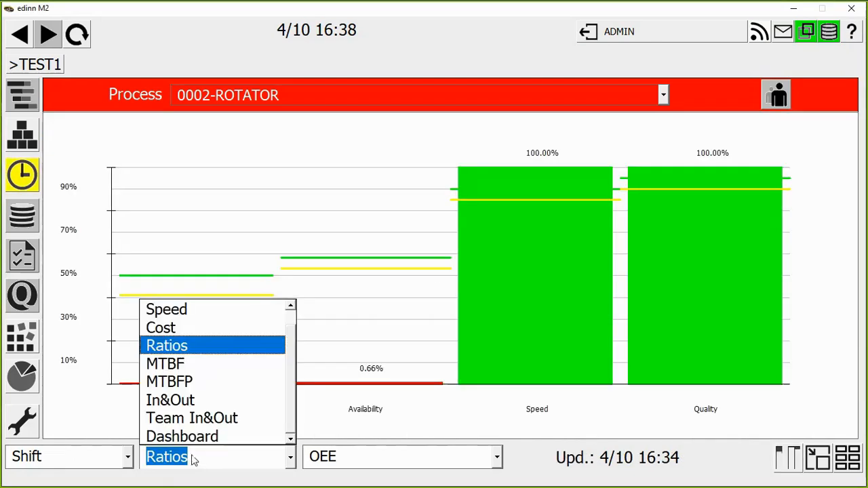
pyautogui.click(193, 312)
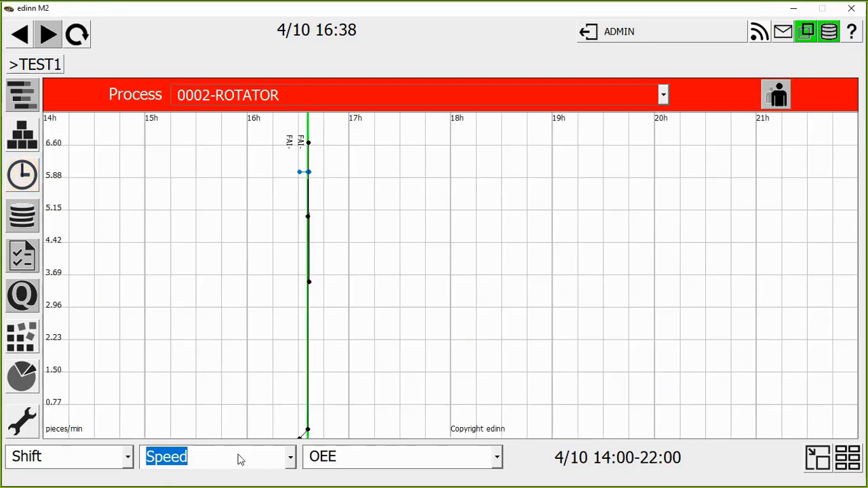
pyautogui.click(238, 459)
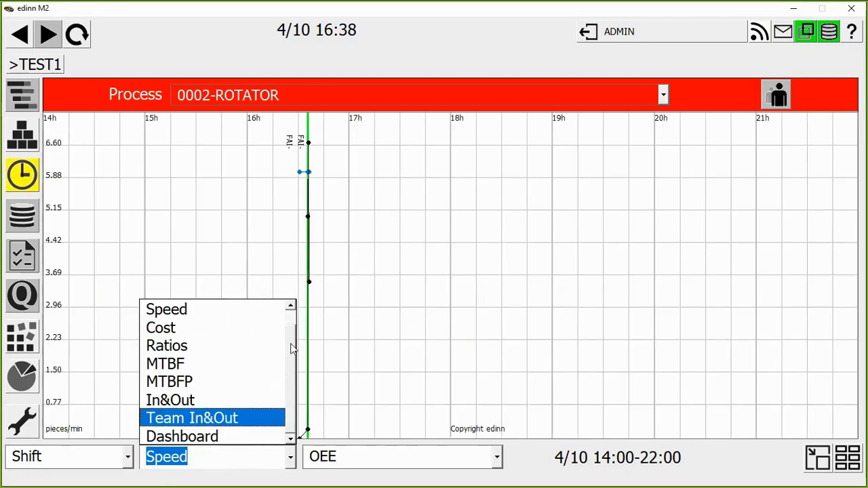
pyautogui.scroll(1, 292, 349)
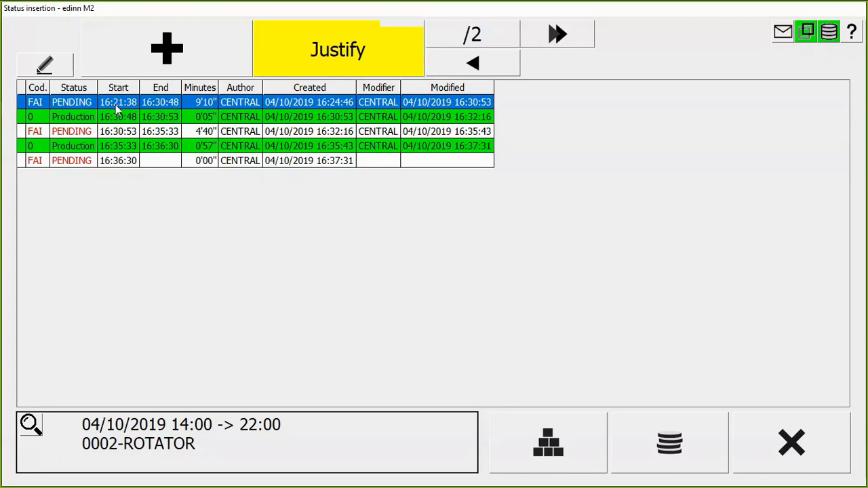
# - Justify the pending ROTATOR stop that starts at 16:21:38 as Idle 01 (I01)
pyautogui.click(335, 41)
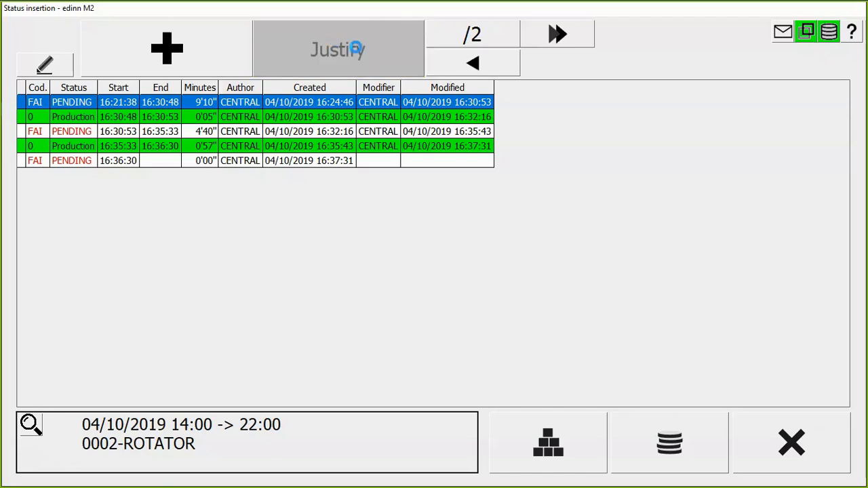
pyautogui.click(432, 120)
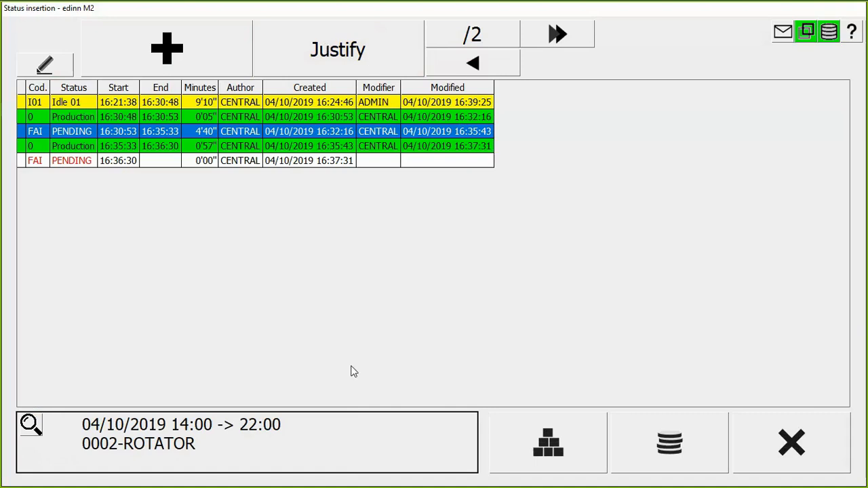
# - Create an Idle status with code I03 and description Cleaning, and justify the pending stop starting at 16:30:53 with it
pyautogui.click(515, 445)
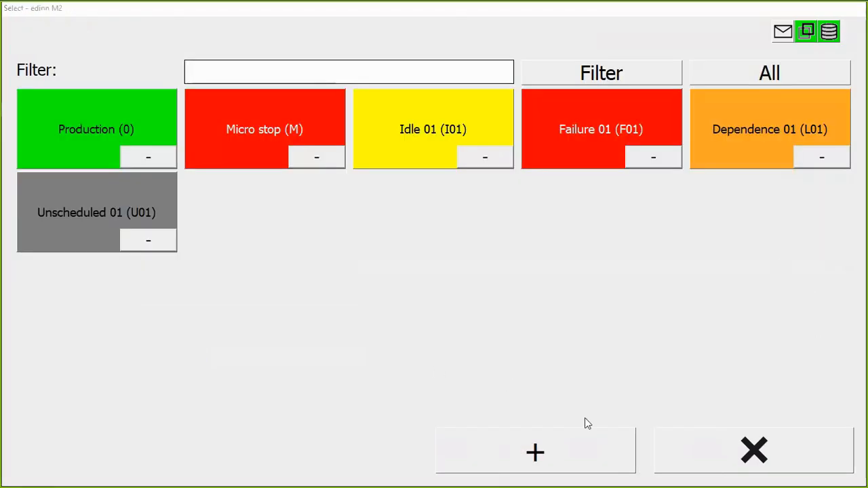
pyautogui.click(535, 453)
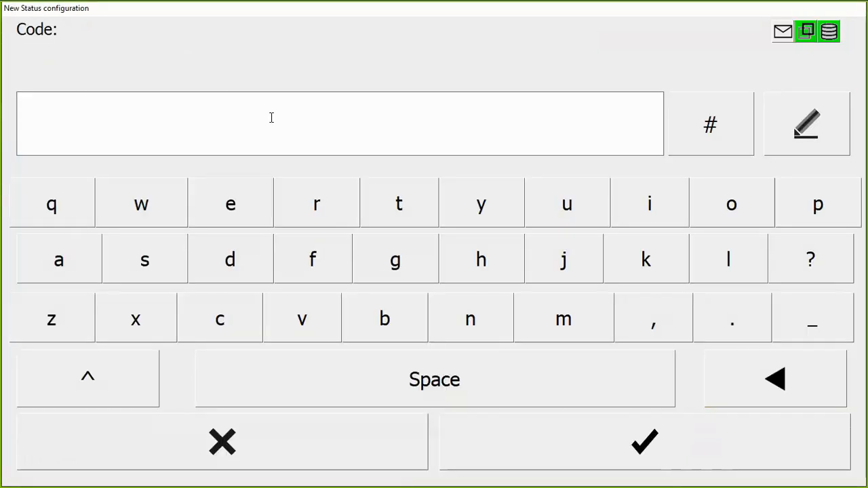
pyautogui.write('I03')
pyautogui.press('Return')
pyautogui.write('Cleaani')
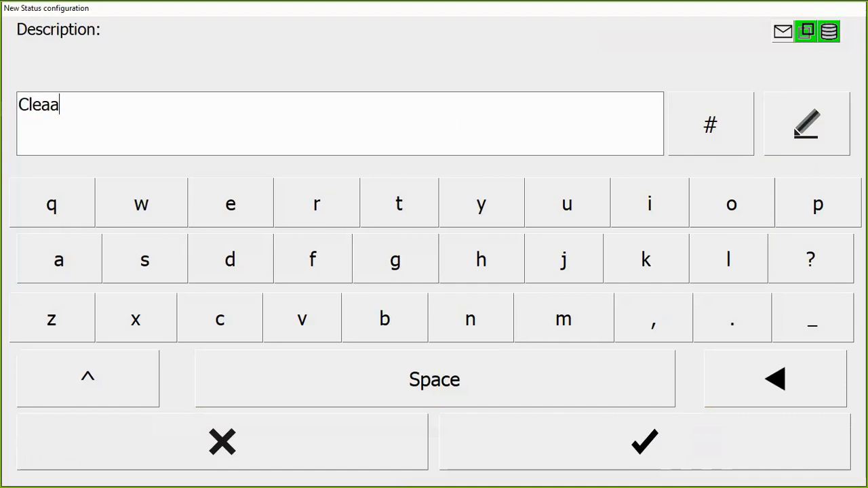
pyautogui.press('BackSpace')
pyautogui.press('BackSpace')
pyautogui.press('BackSpace')
pyautogui.write('ning')
pyautogui.press('Return')
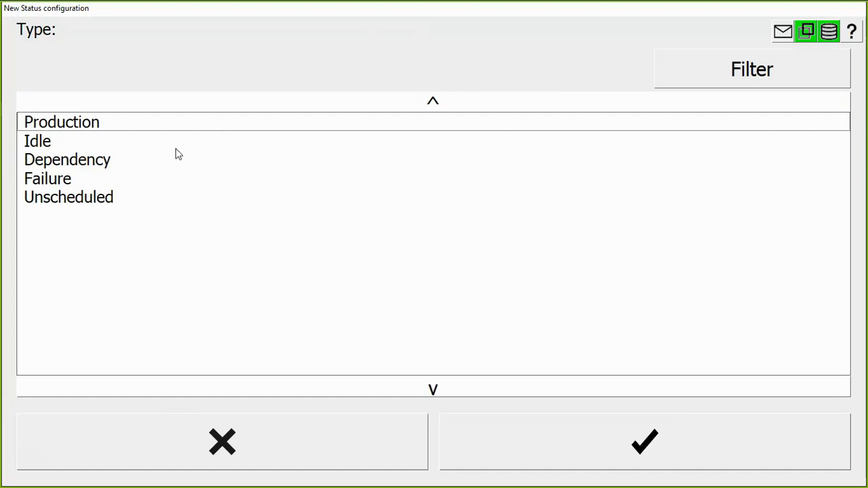
pyautogui.click(49, 140)
pyautogui.click(582, 430)
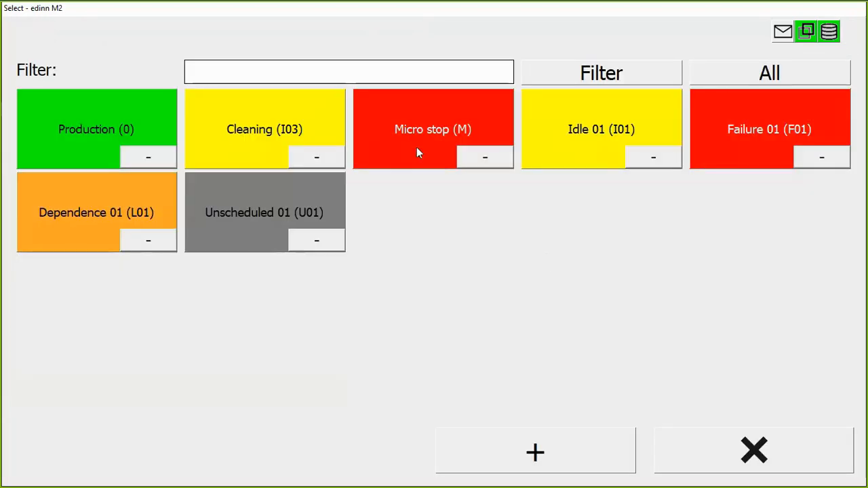
pyautogui.click(234, 133)
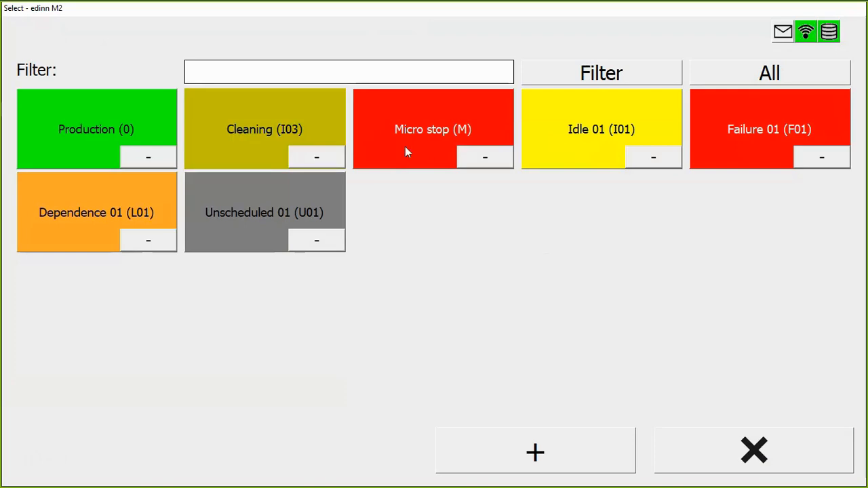
pyautogui.click(405, 148)
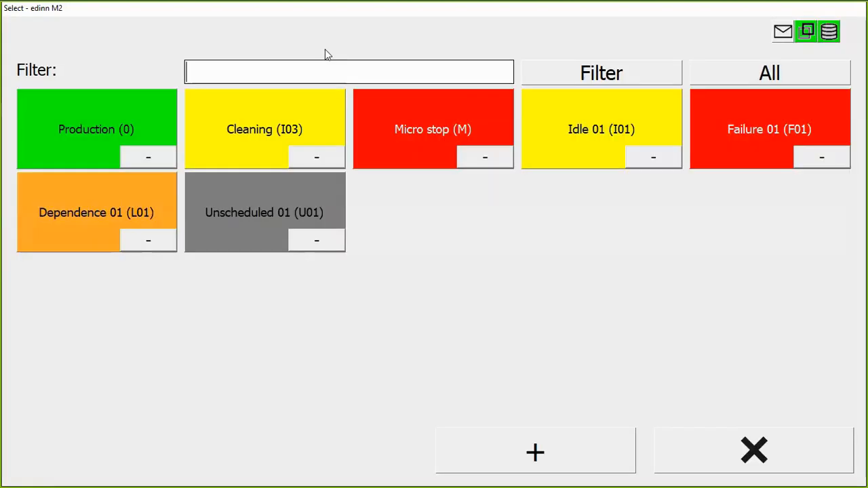
pyautogui.click(525, 460)
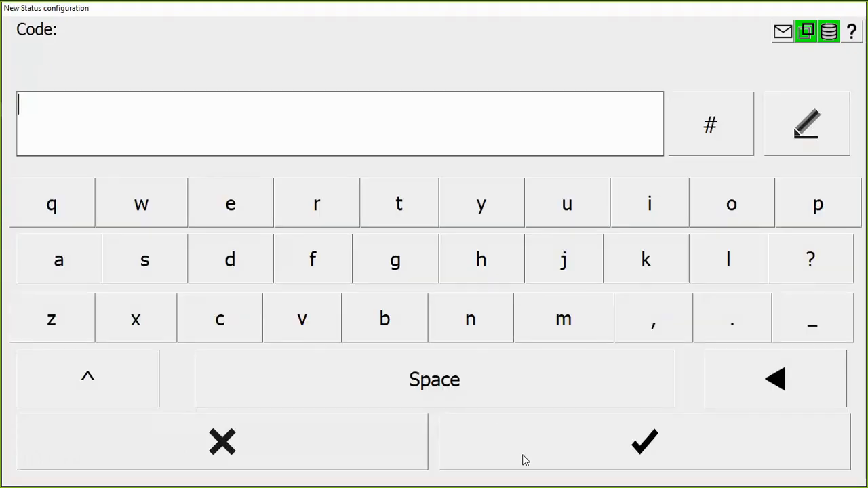
pyautogui.write('04')
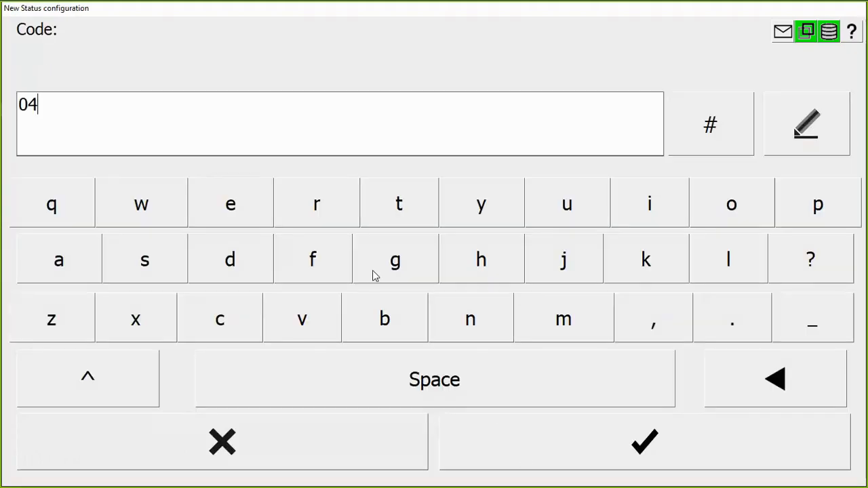
pyautogui.press('Return')
pyautogui.click(206, 462)
# - Create an Idle status with code I04 and description Adjustment, assign it to the pending stop starting at 16:36:30, and return to the process overview
pyautogui.click(535, 461)
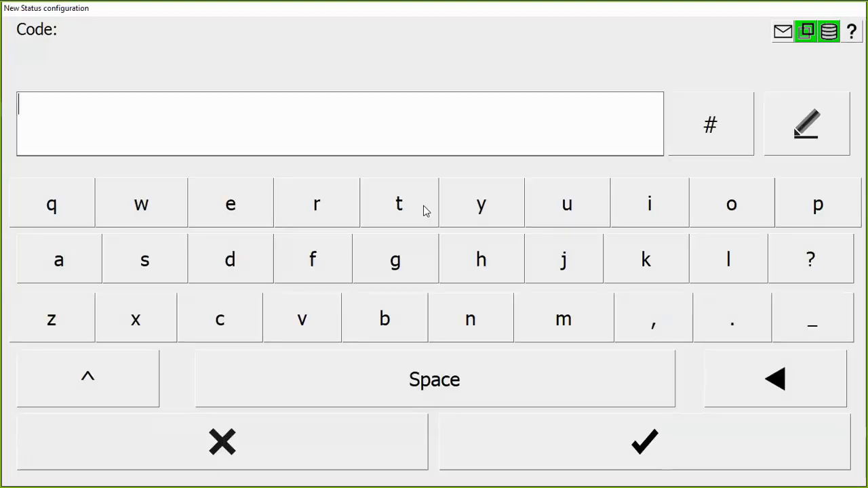
pyautogui.write('I0')
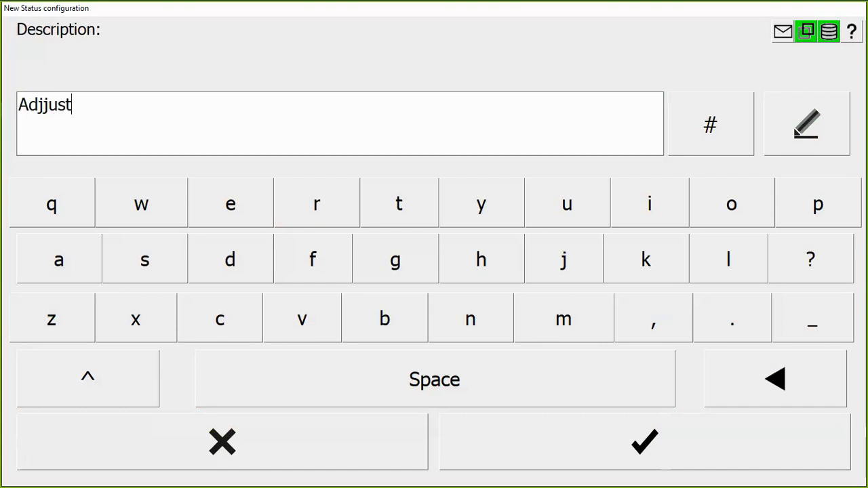
pyautogui.press('BackSpace')
pyautogui.press('BackSpace')
pyautogui.press('BackSpace')
pyautogui.press('BackSpace')
pyautogui.write('ustment')
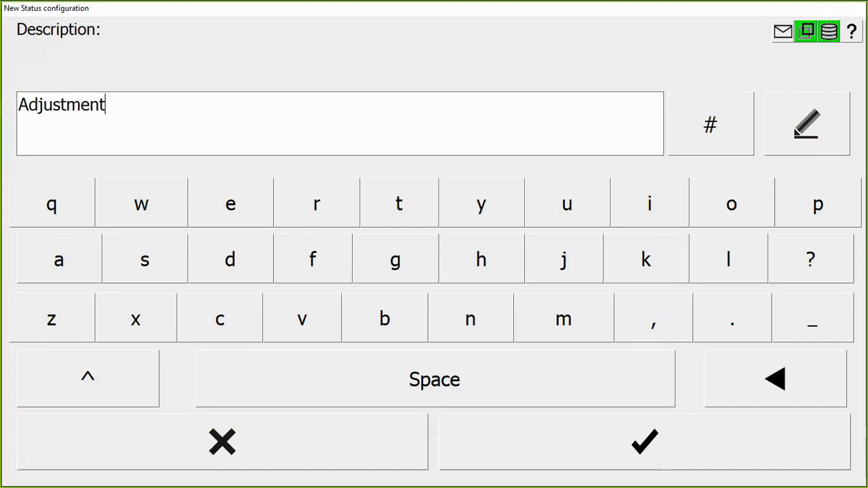
pyautogui.press('Return')
pyautogui.click(30, 138)
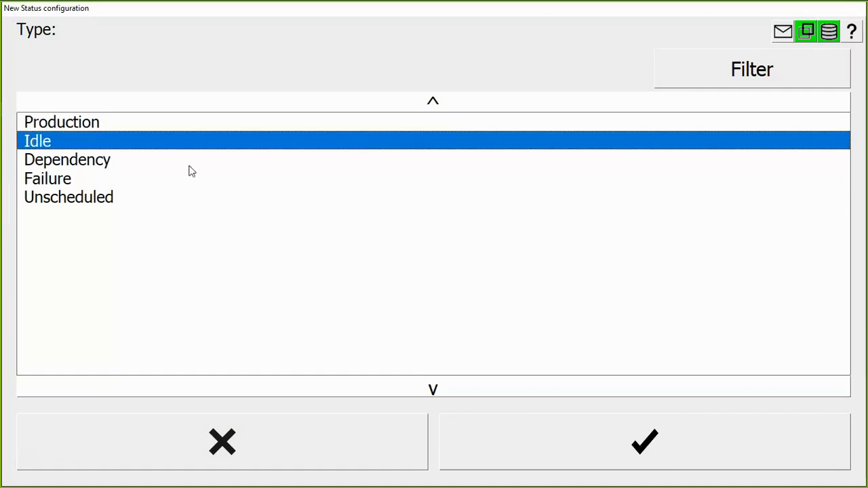
pyautogui.click(562, 432)
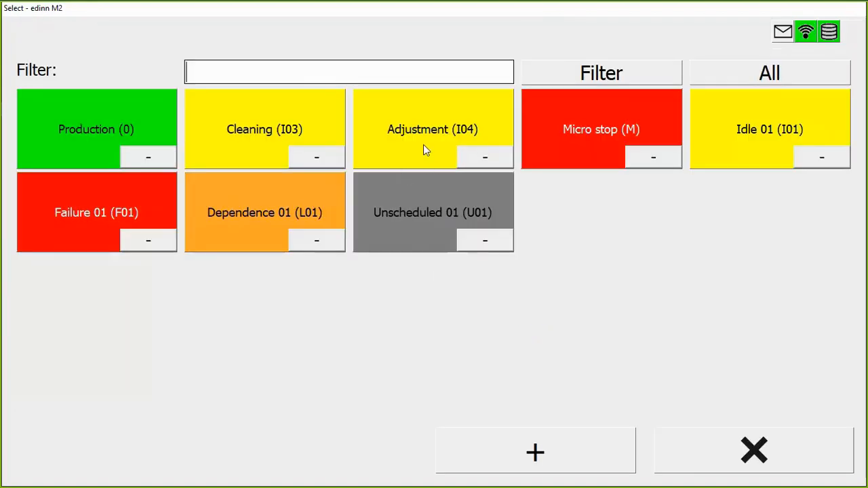
pyautogui.click(423, 144)
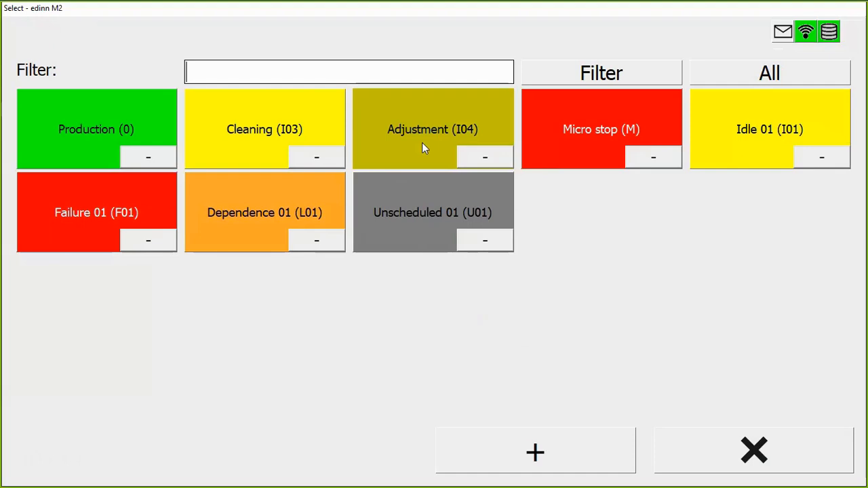
pyautogui.click(816, 438)
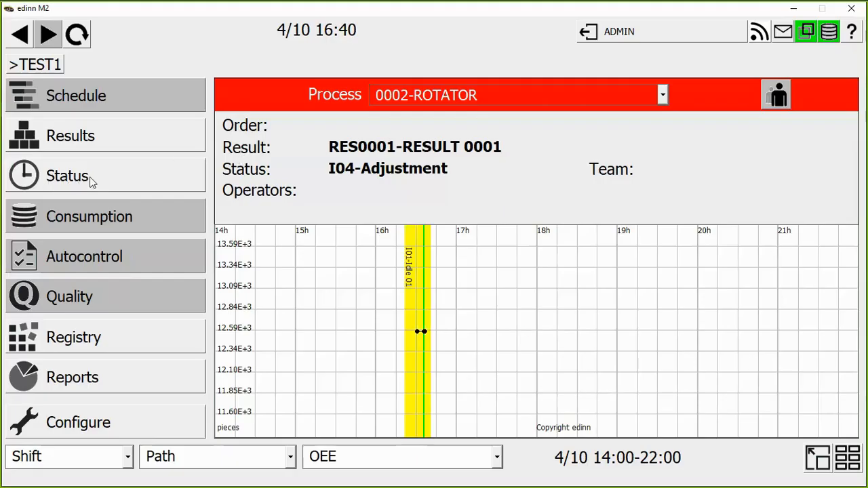
# - Delete the 12576-piece result recorded at 16:30:54 for the ROTATOR process and return to the process overview
pyautogui.click(95, 137)
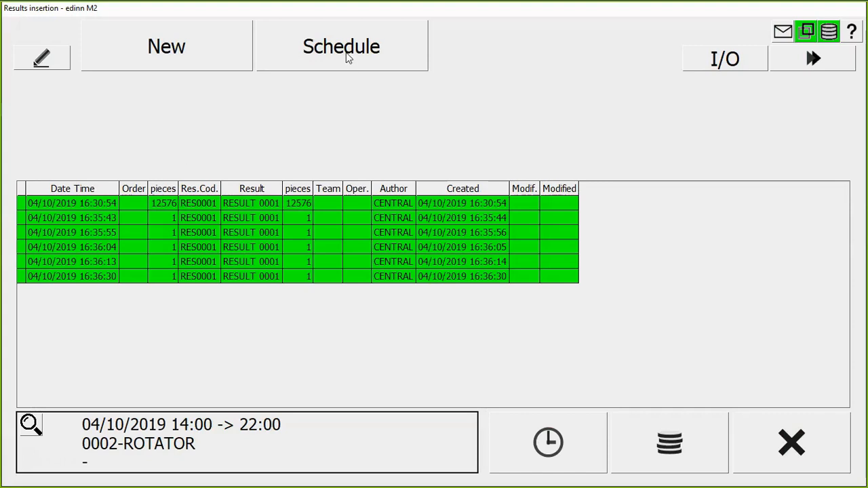
pyautogui.click(168, 205)
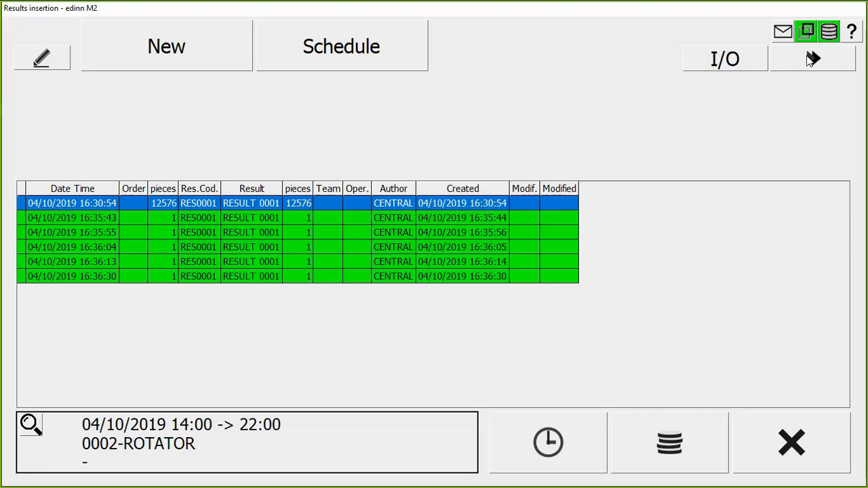
pyautogui.click(814, 59)
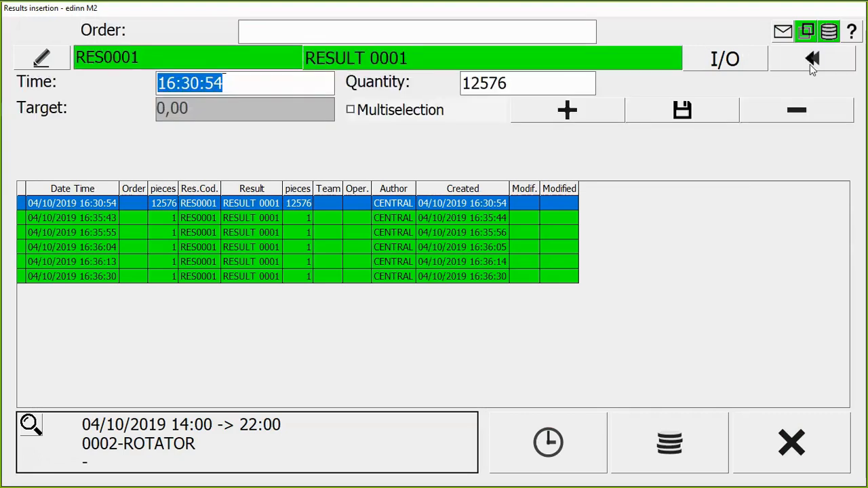
pyautogui.click(797, 110)
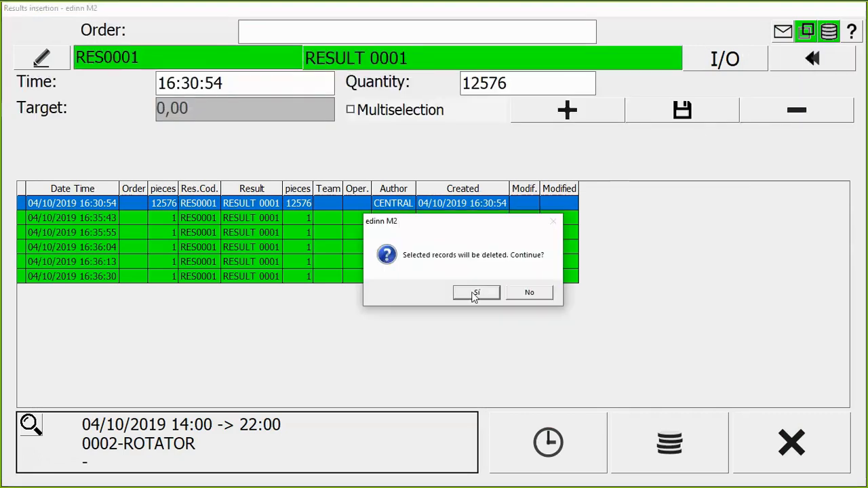
pyautogui.click(475, 294)
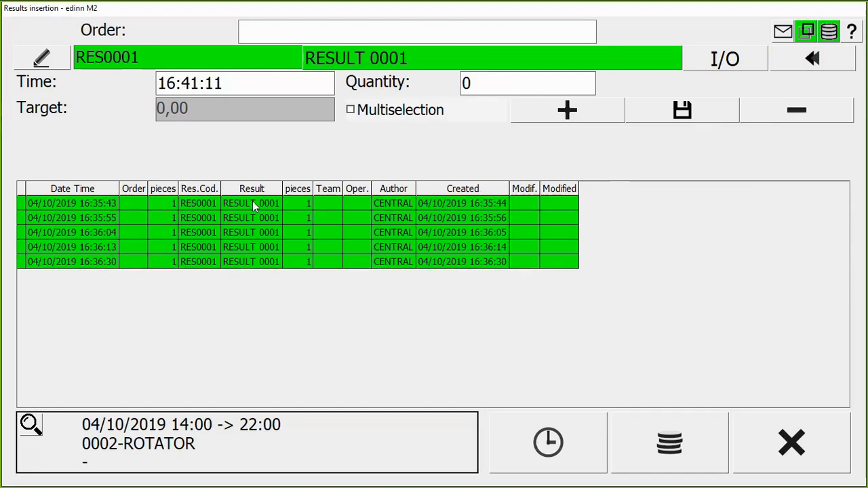
pyautogui.click(795, 59)
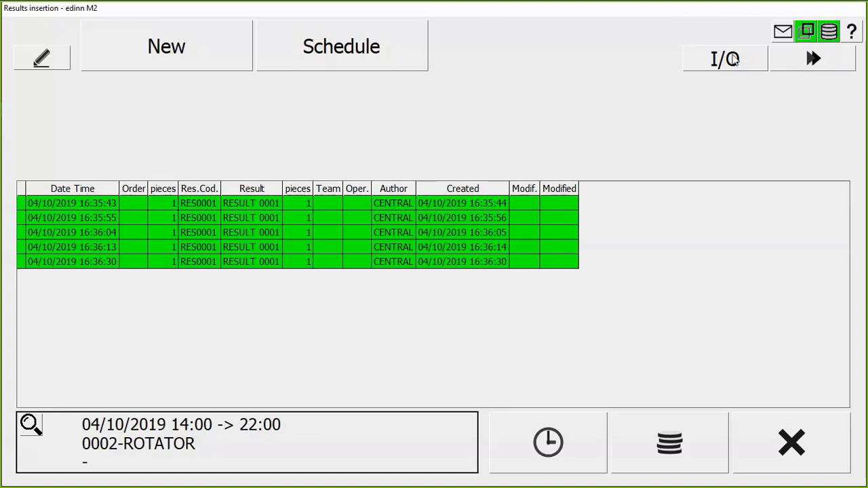
pyautogui.click(211, 218)
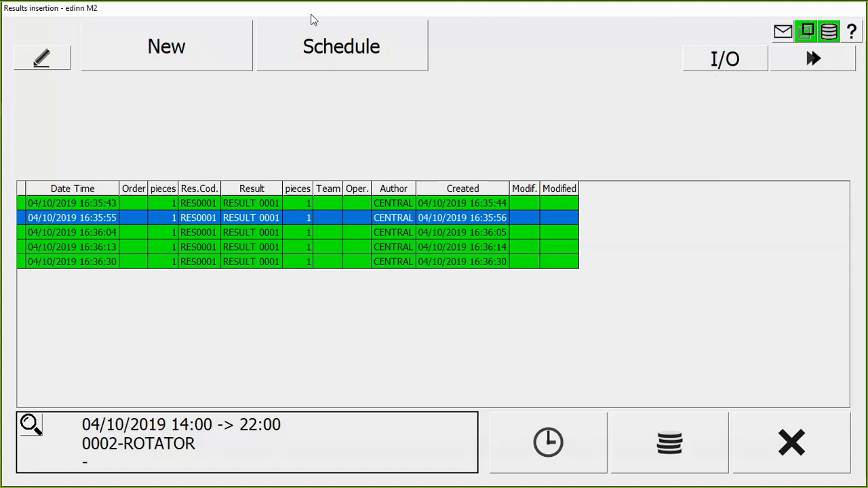
pyautogui.click(819, 446)
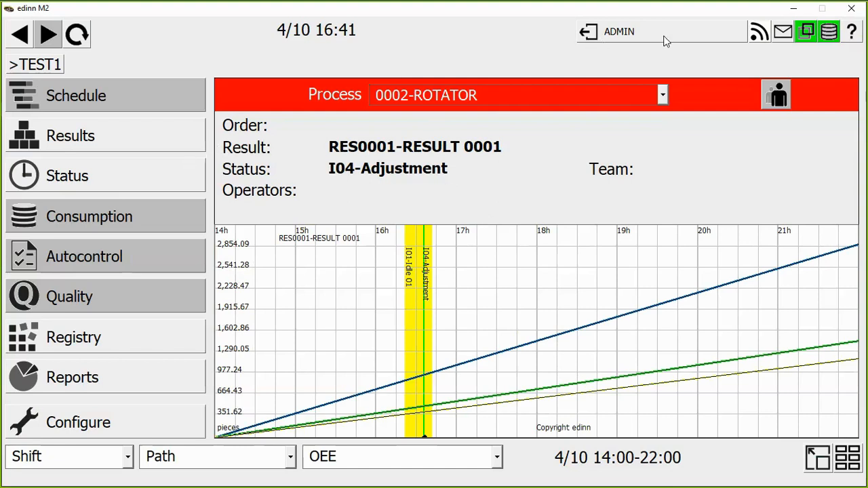
# - Switch to the browser reports and show the current shift's OEE pie for process 0002-ROTATOR only
pyautogui.moveTo(755, 10); pyautogui.dragTo(731, 265)
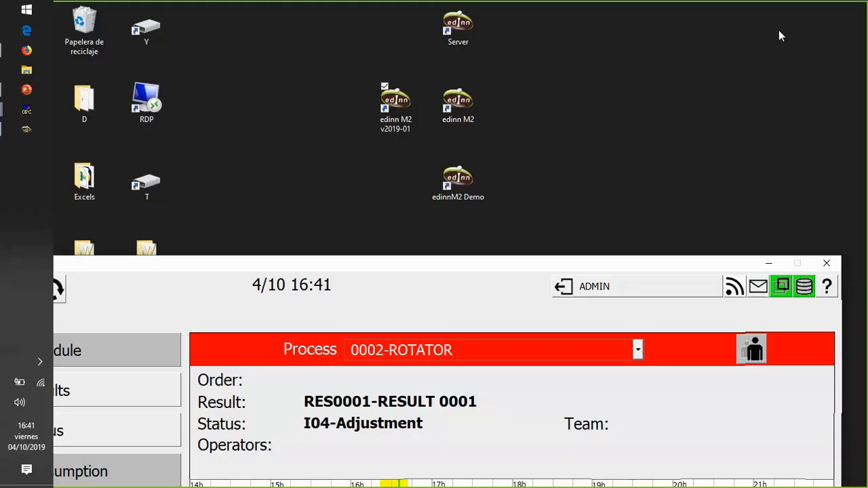
pyautogui.hotkey('alt', 'Tab')
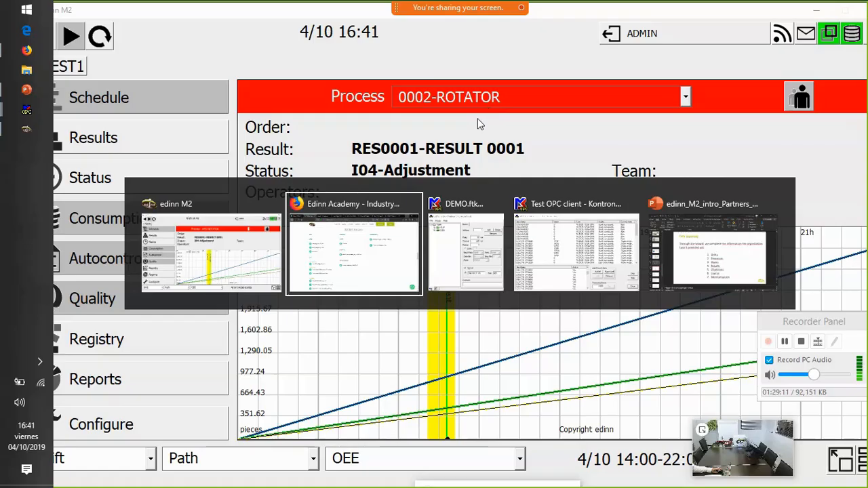
pyautogui.click(611, 12)
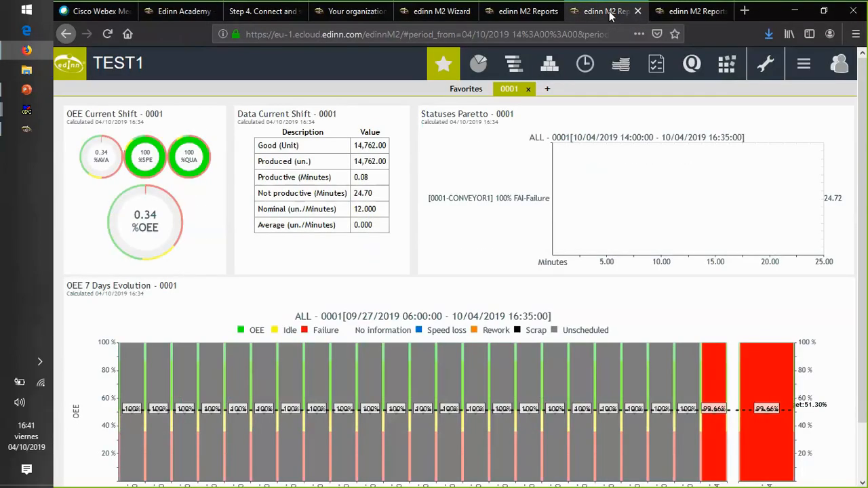
pyautogui.click(97, 116)
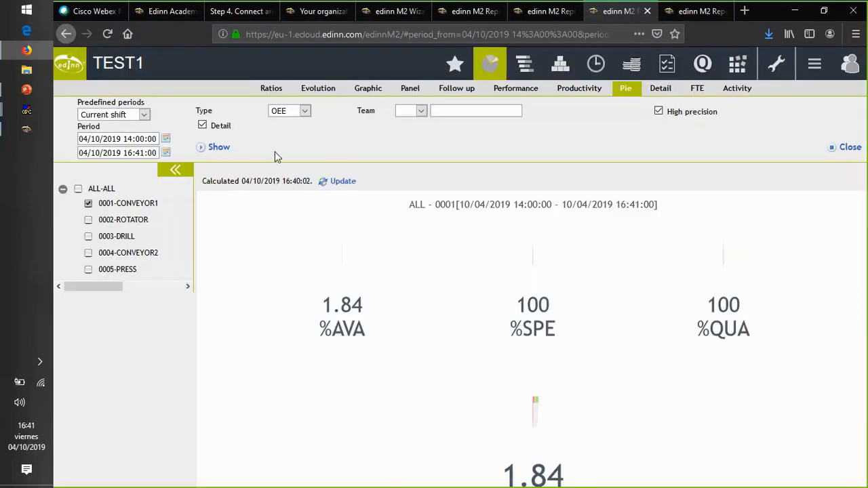
pyautogui.click(89, 220)
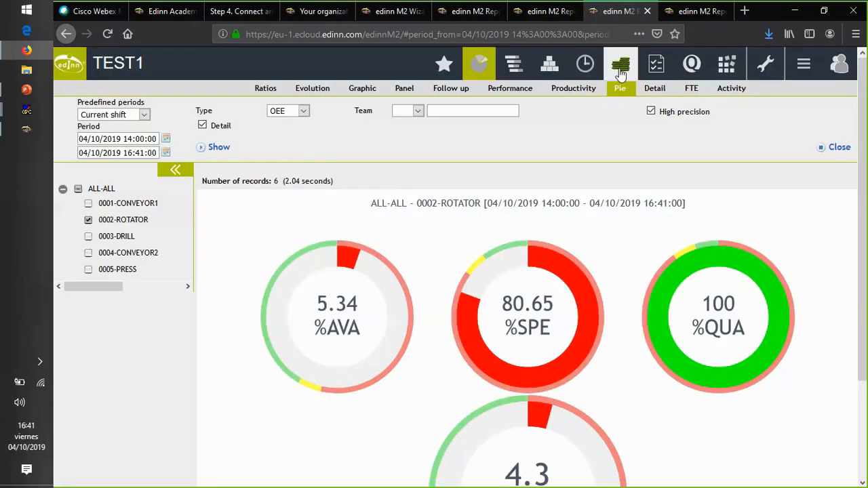
# - Show the current shift's status report for 0002-ROTATOR and examine who modified the Idle 01 record
pyautogui.click(586, 67)
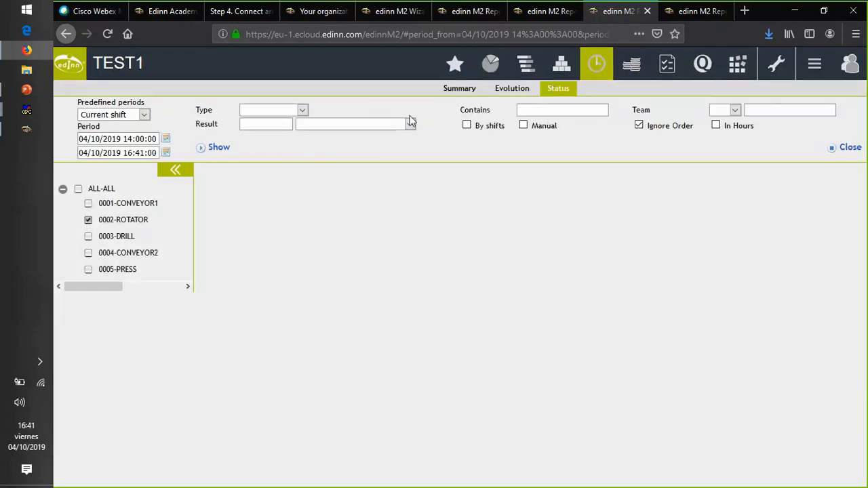
pyautogui.click(232, 148)
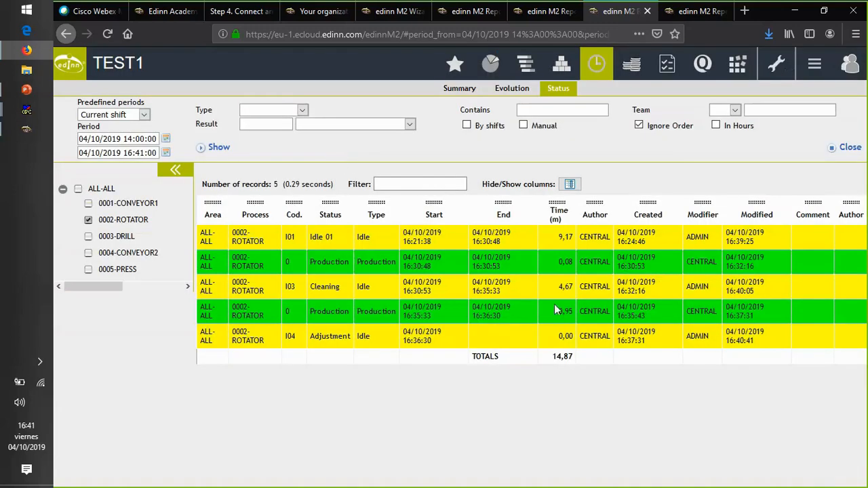
pyautogui.doubleClick(702, 238)
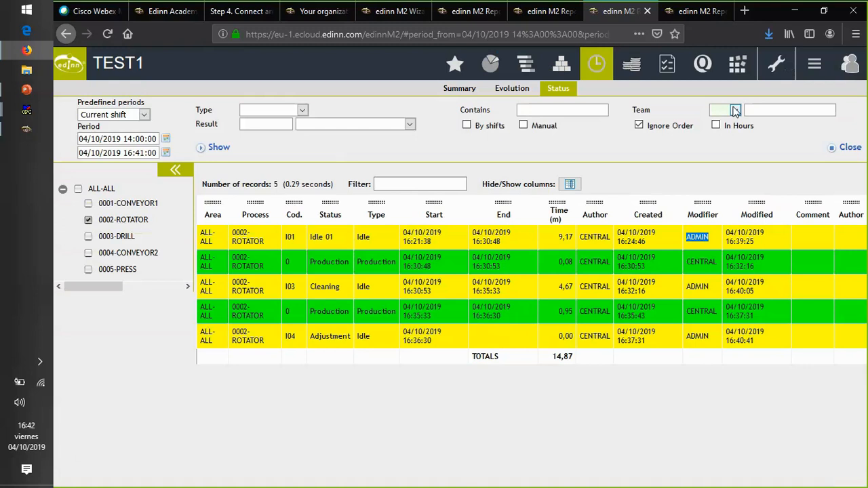
# - Return to the edinn M2 terminal, open the Processes configuration and select CONVEYOR1
pyautogui.click(796, 12)
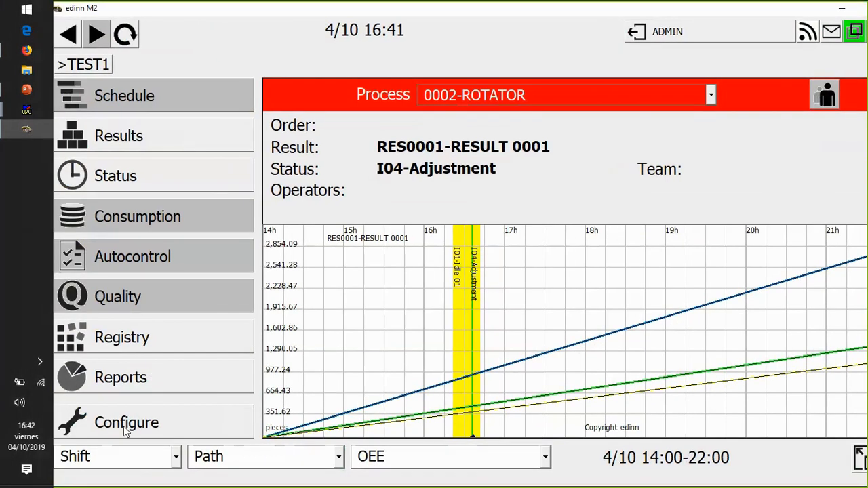
pyautogui.click(124, 427)
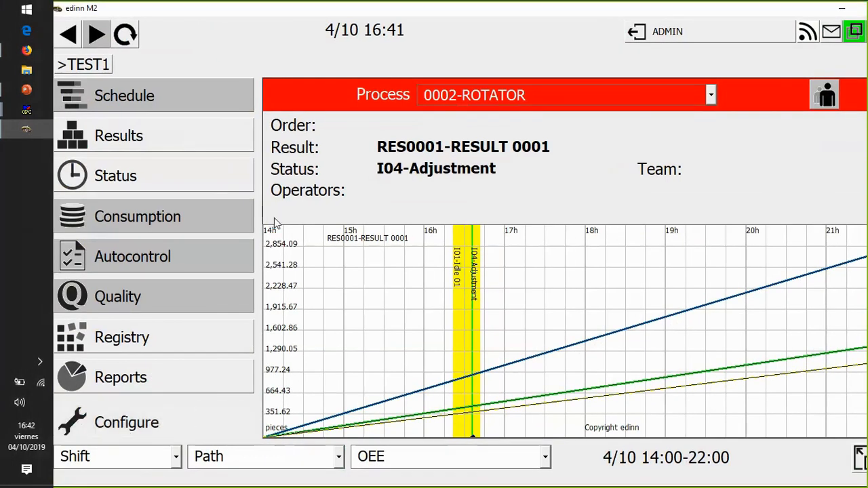
pyautogui.click(130, 33)
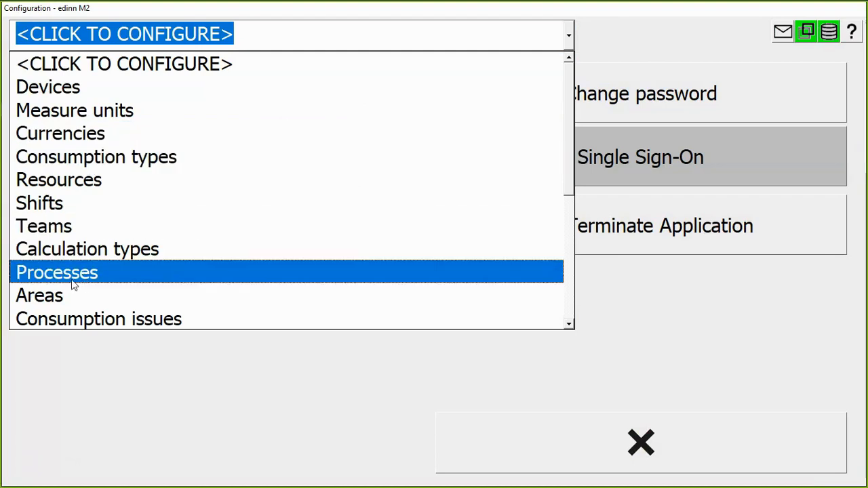
pyautogui.click(158, 254)
pyautogui.click(142, 336)
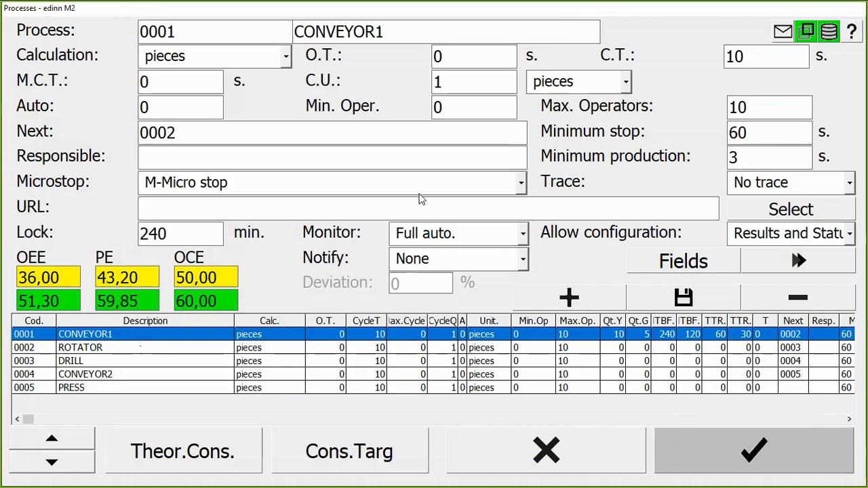
# - Show the additional process options and create a dashboard for process 0002 ROTATOR on the INIT device
pyautogui.click(760, 266)
pyautogui.click(793, 263)
pyautogui.click(790, 265)
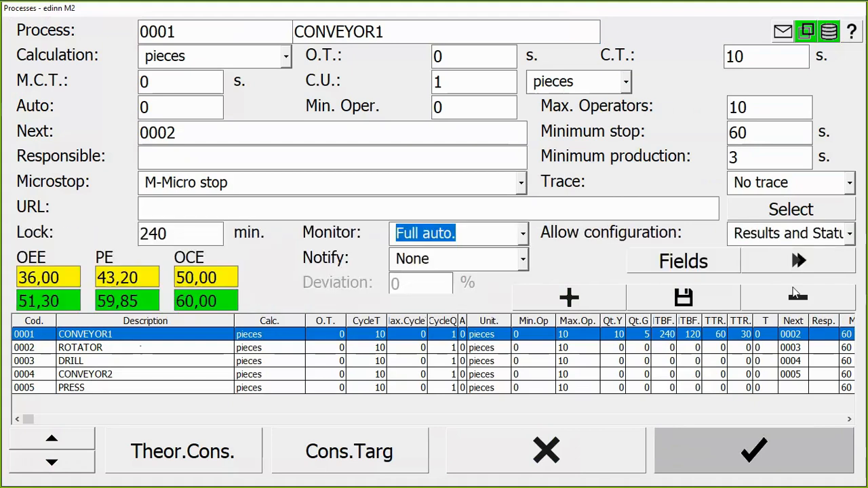
pyautogui.click(778, 266)
pyautogui.click(149, 346)
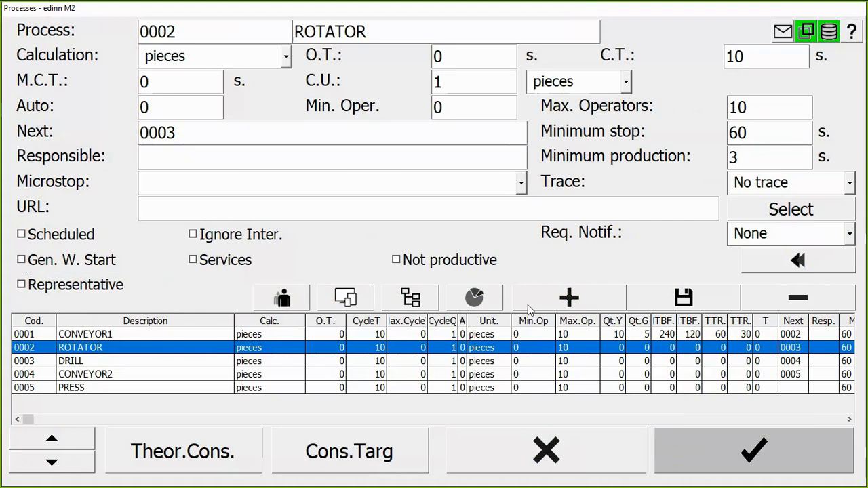
pyautogui.click(474, 299)
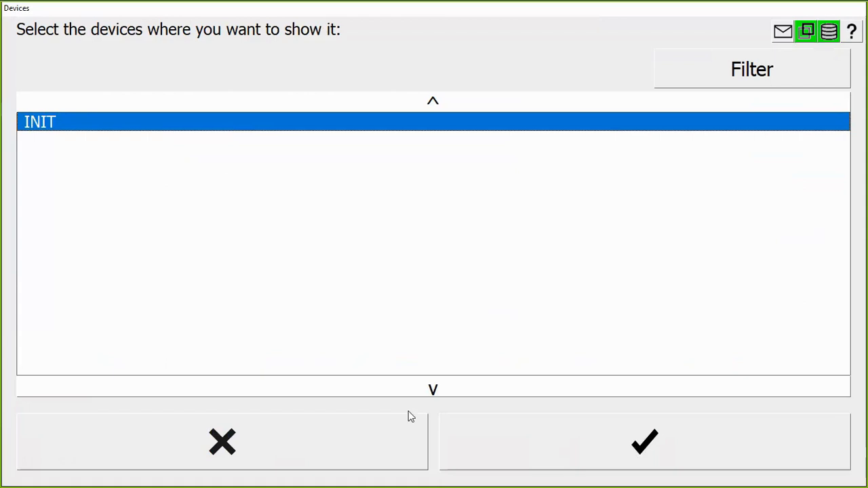
pyautogui.click(534, 443)
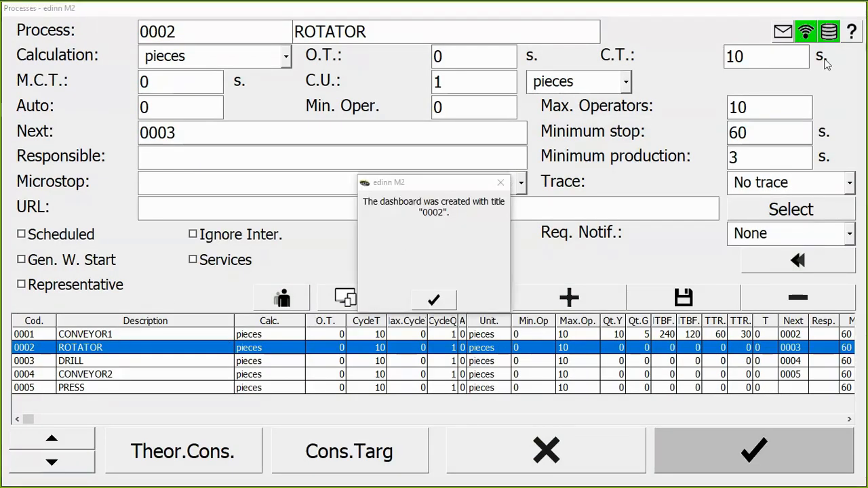
# - Open the online user guide page on Processes and look through the configuration parameters and additional options
pyautogui.click(851, 34)
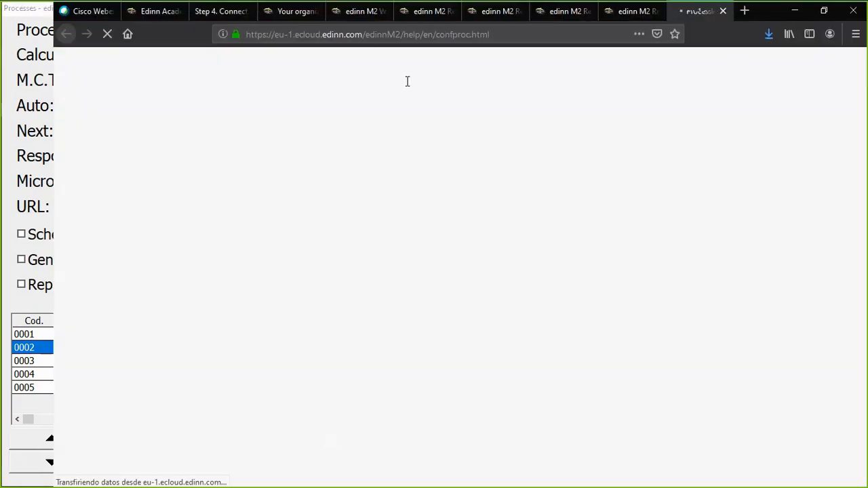
pyautogui.scroll(-7, 429, 224)
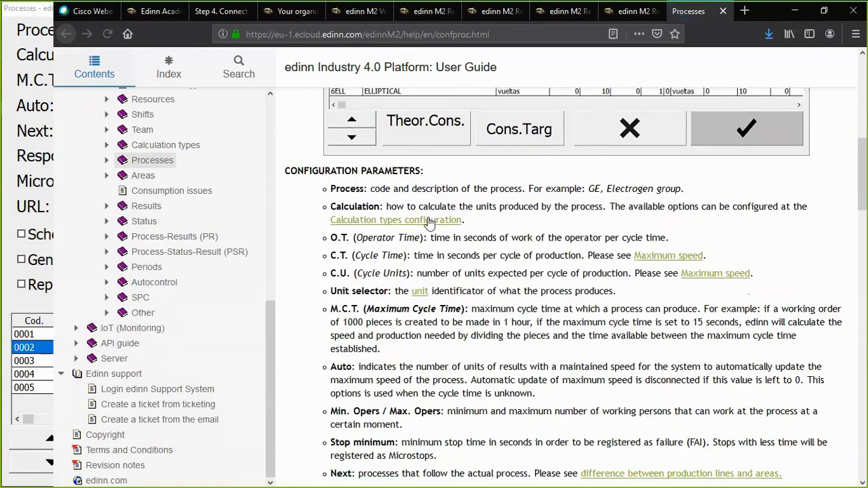
pyautogui.scroll(-4, 429, 223)
pyautogui.scroll(-10, 428, 218)
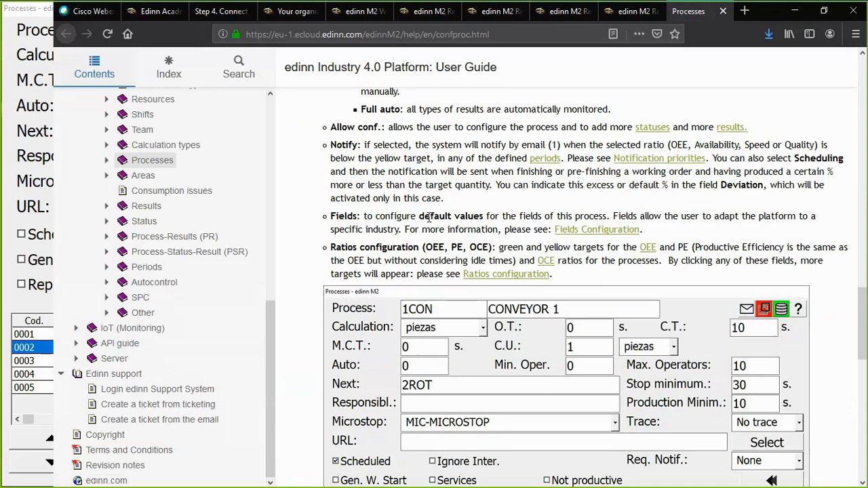
pyautogui.scroll(-5, 429, 217)
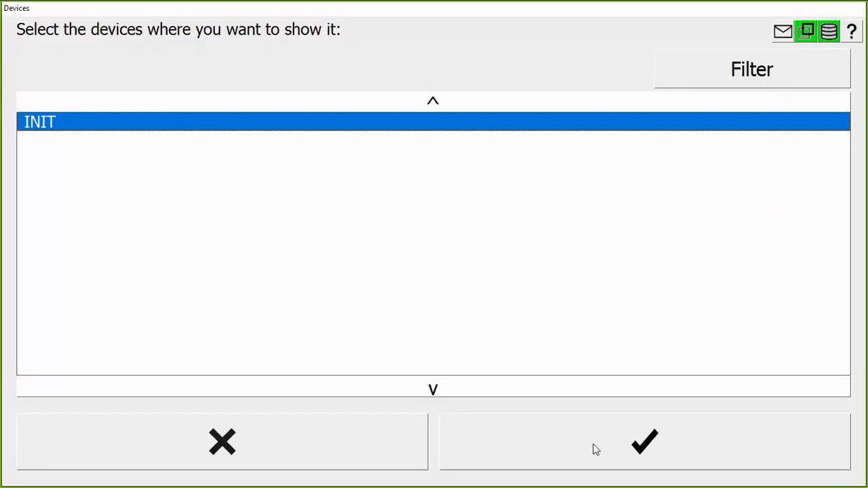
# - Create a dashboard for process 0003 DRILL on the INIT device
pyautogui.click(593, 449)
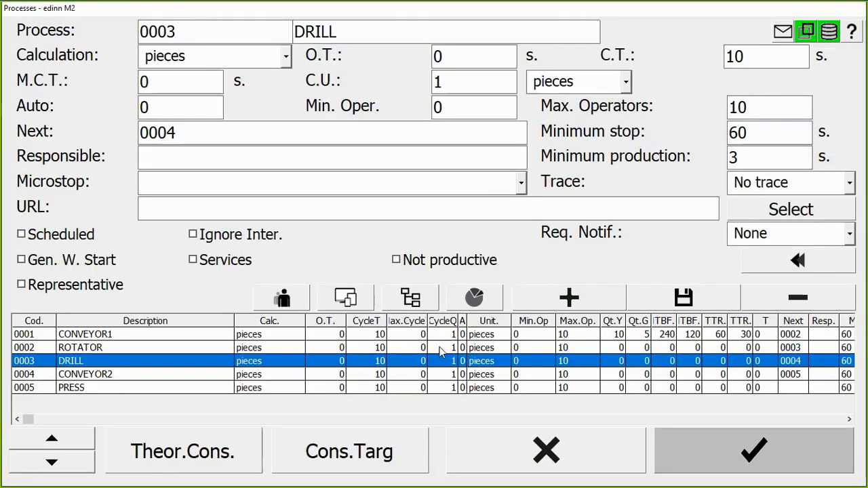
pyautogui.click(295, 289)
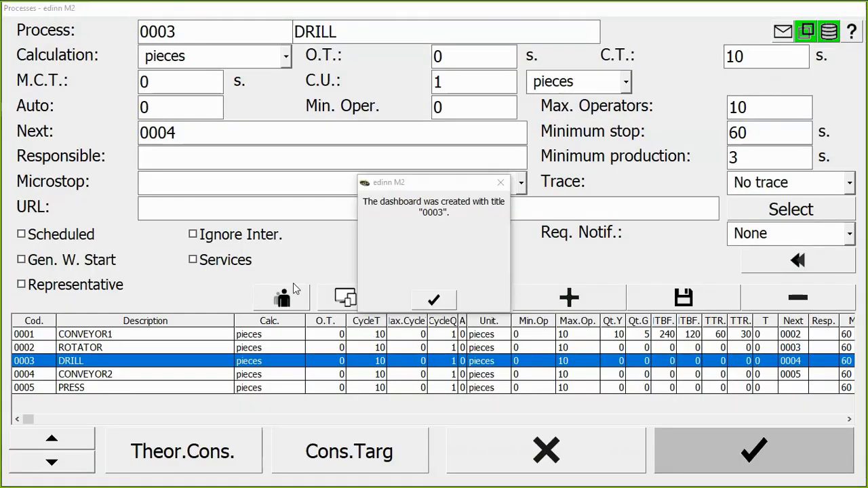
pyautogui.click(439, 302)
# - Create a dashboard for process 0004 CONVEYOR2 on the INIT device
pyautogui.click(195, 375)
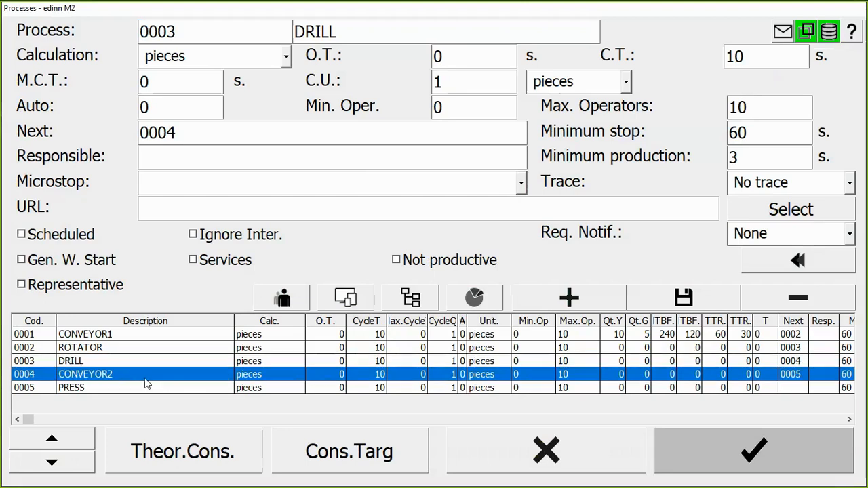
pyautogui.click(474, 297)
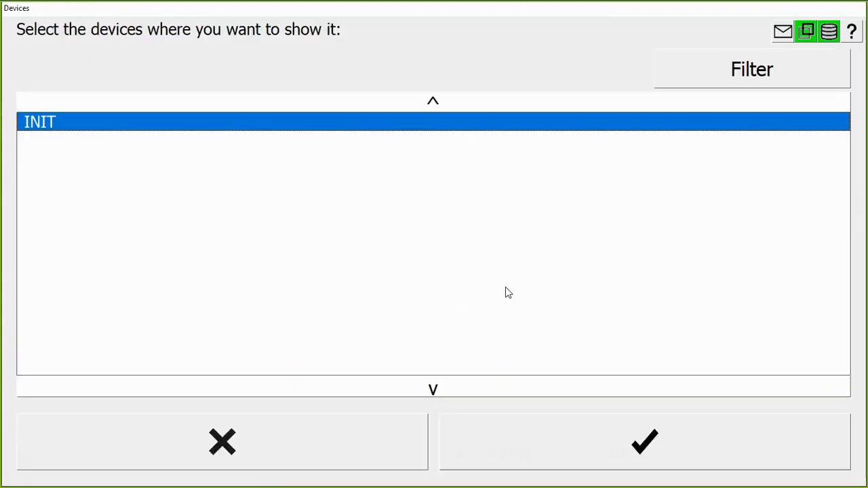
pyautogui.click(594, 448)
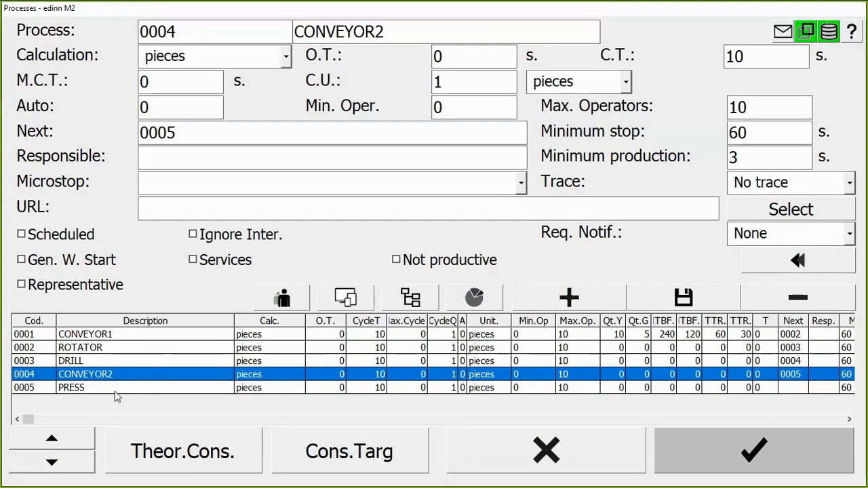
pyautogui.press('Return')
# - Create a dashboard for process 0005 PRESS on the INIT device
pyautogui.click(126, 388)
pyautogui.click(474, 297)
pyautogui.click(604, 455)
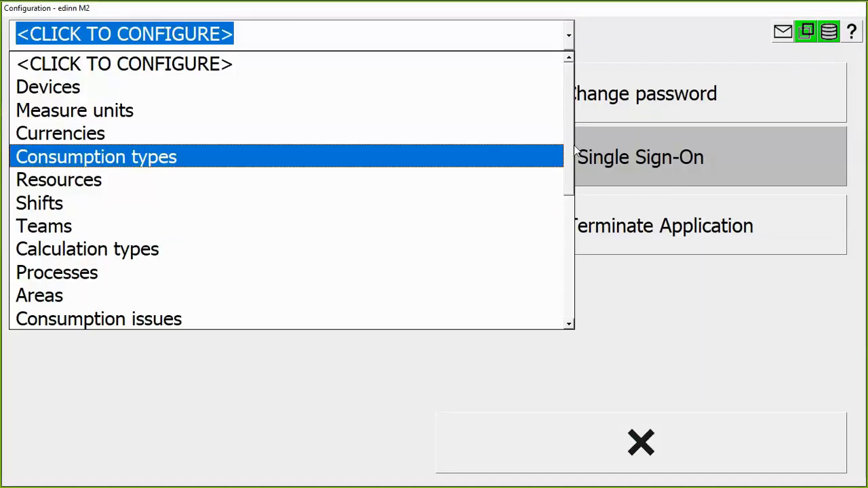
# - Examine the Micro stop status in the Statuses configuration, including its URL file selection and schedule options, and return to the process overview
pyautogui.moveTo(574, 145); pyautogui.dragTo(572, 200)
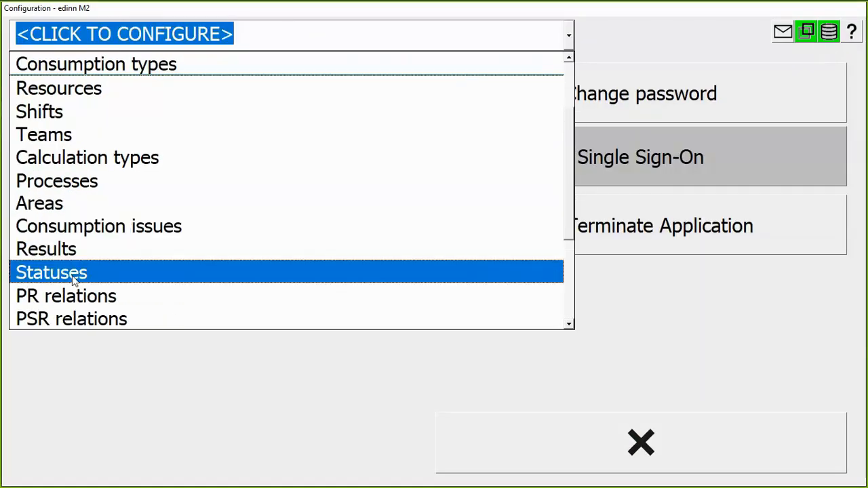
pyautogui.click(223, 281)
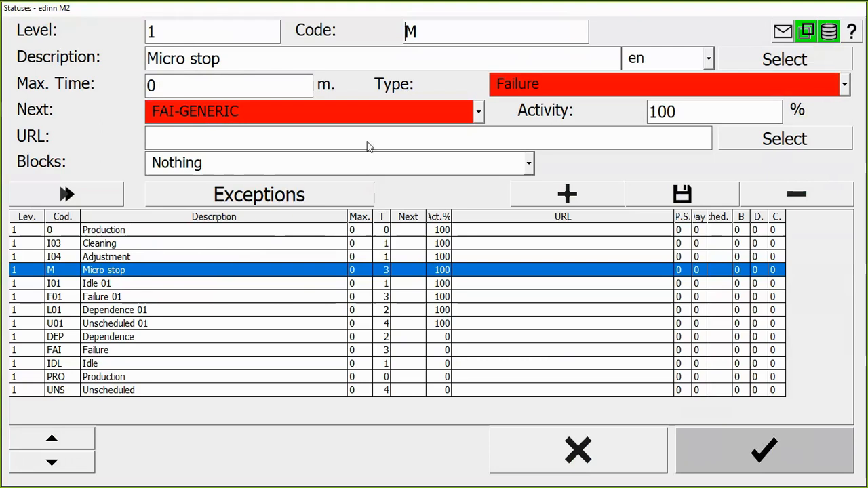
pyautogui.click(796, 142)
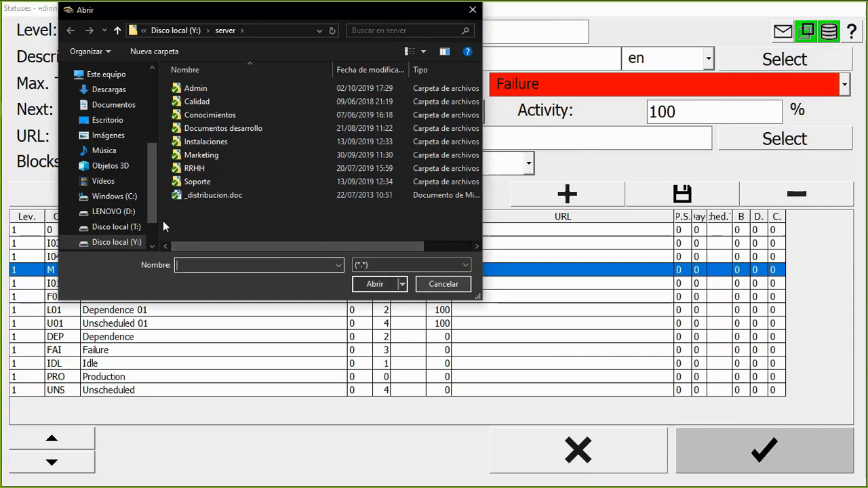
pyautogui.press('Escape')
pyautogui.click(100, 195)
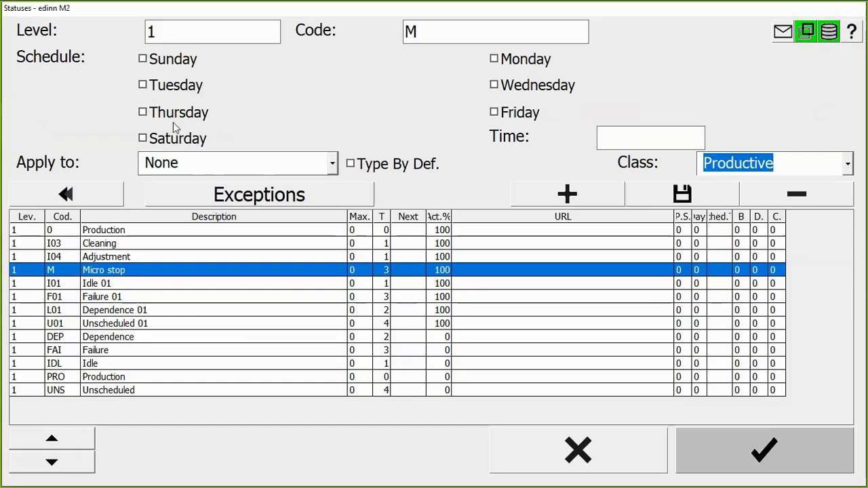
pyautogui.click(64, 196)
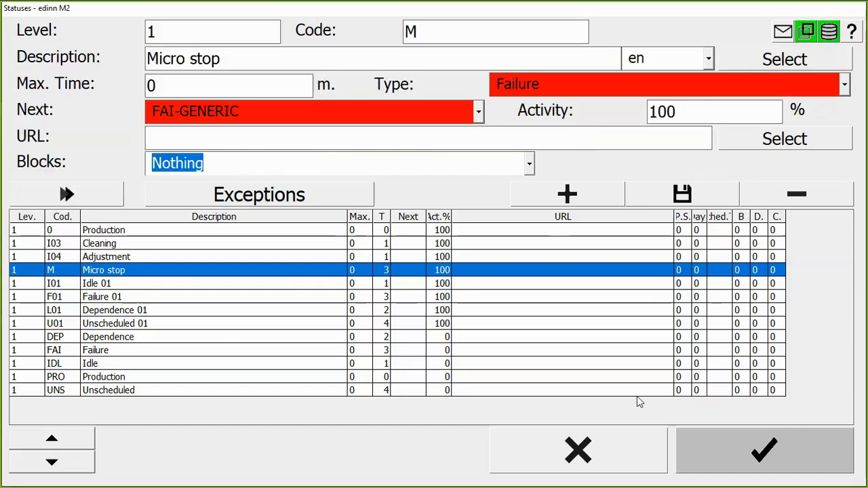
pyautogui.click(569, 467)
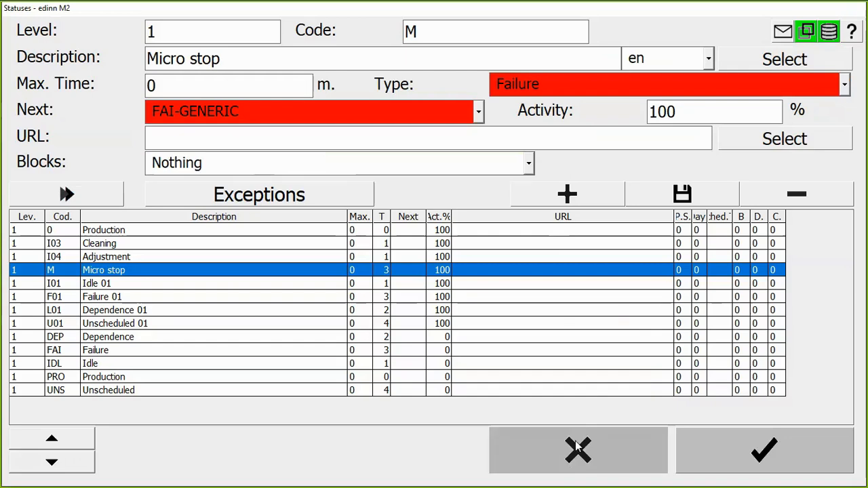
pyautogui.click(585, 438)
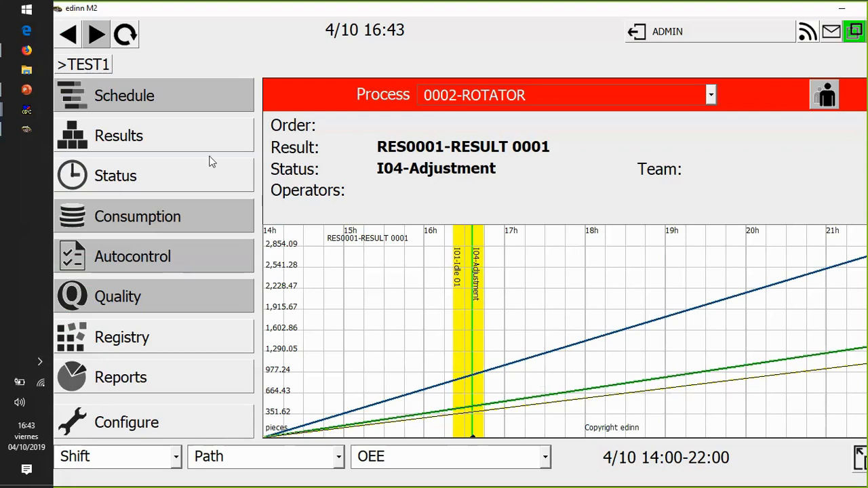
# - Switch back to the browser reports and open the Favorites dashboards
pyautogui.click(25, 52)
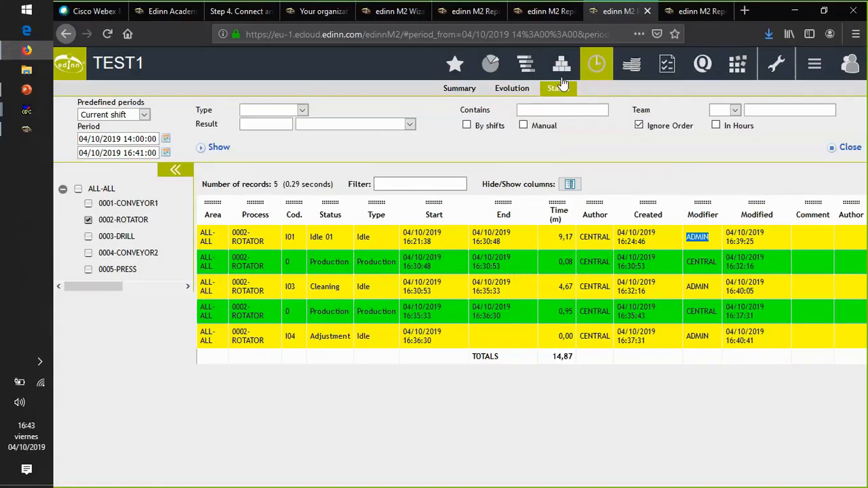
pyautogui.click(461, 64)
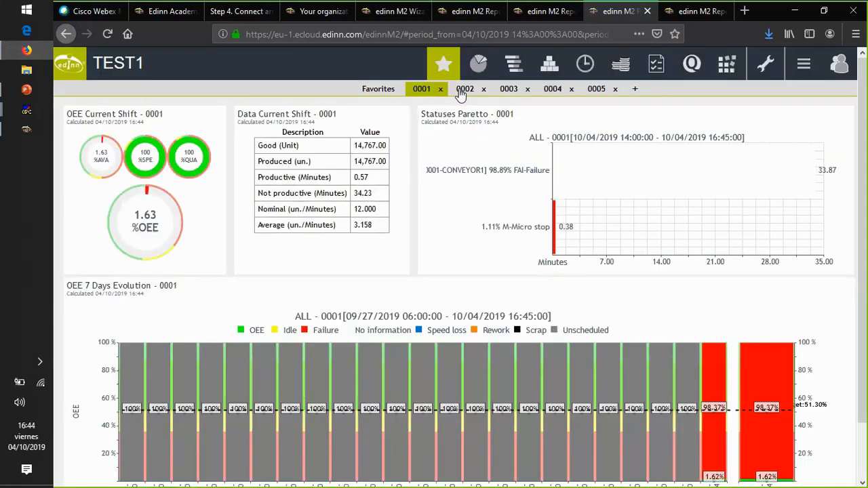
# - Compare the Favorites dashboards of processes 0002, 0003 and 0004, checking OEE, current shift data and the statuses Pareto
pyautogui.click(464, 91)
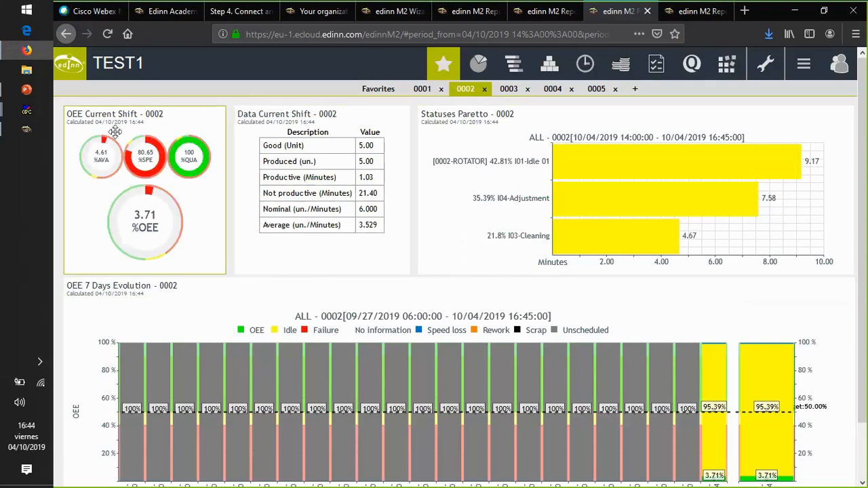
pyautogui.click(511, 90)
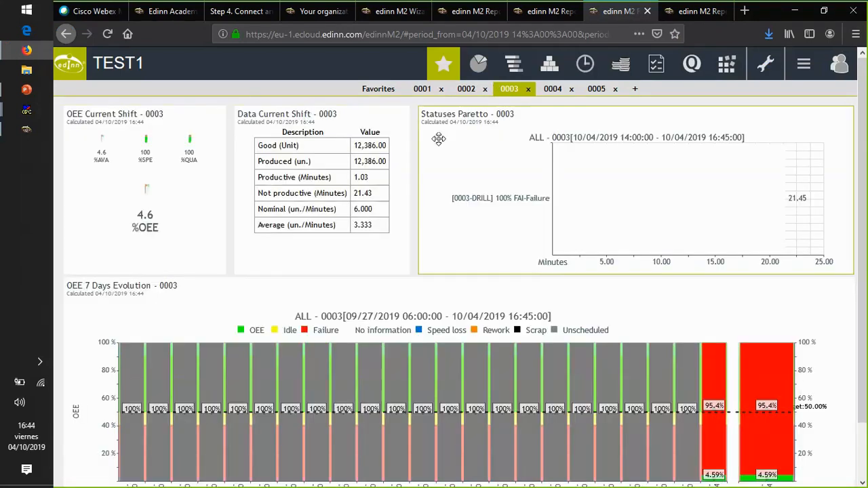
pyautogui.click(552, 91)
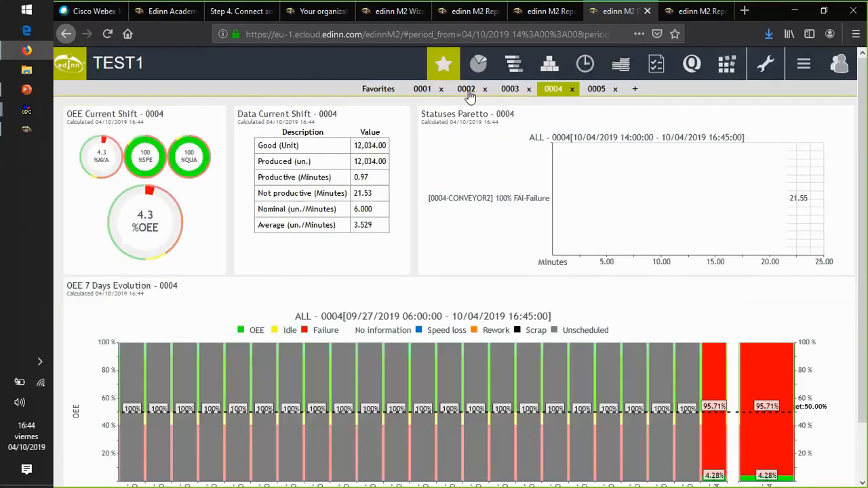
pyautogui.click(468, 93)
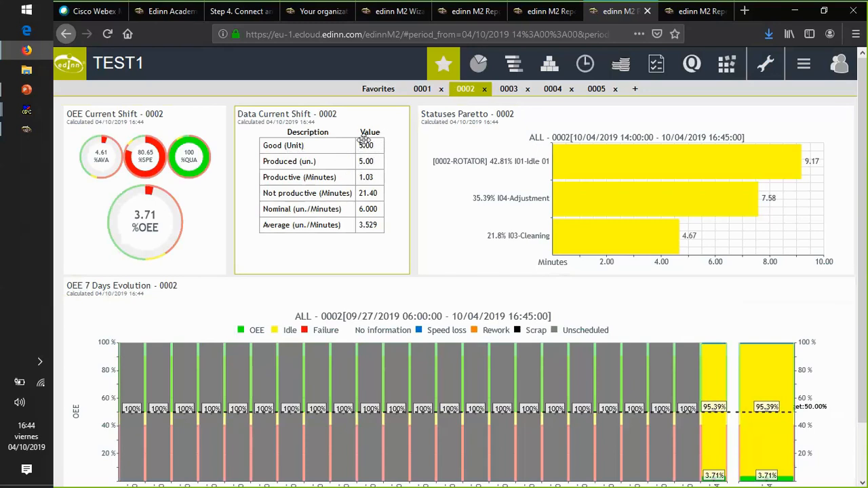
pyautogui.click(507, 89)
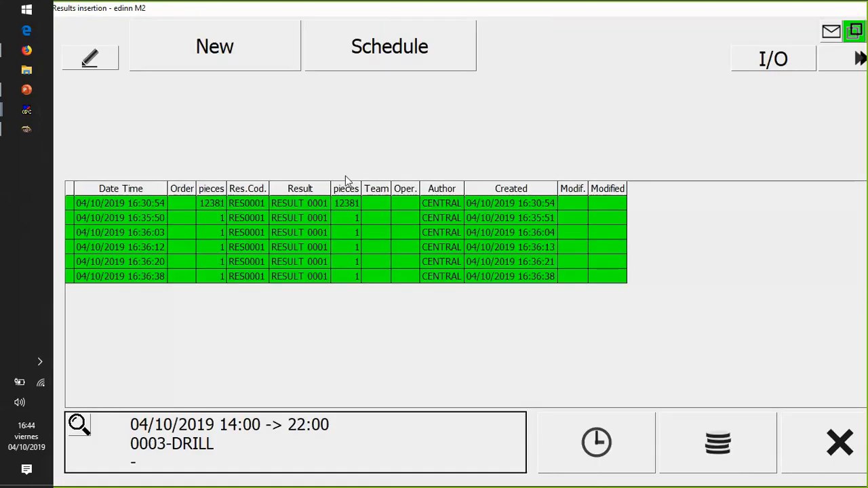
# - Delete the 16:30:54 result record of 12381 pieces from process 0003-DRILL in edinn M2 and close the results insertion
pyautogui.click(282, 204)
pyautogui.click(842, 59)
pyautogui.click(823, 110)
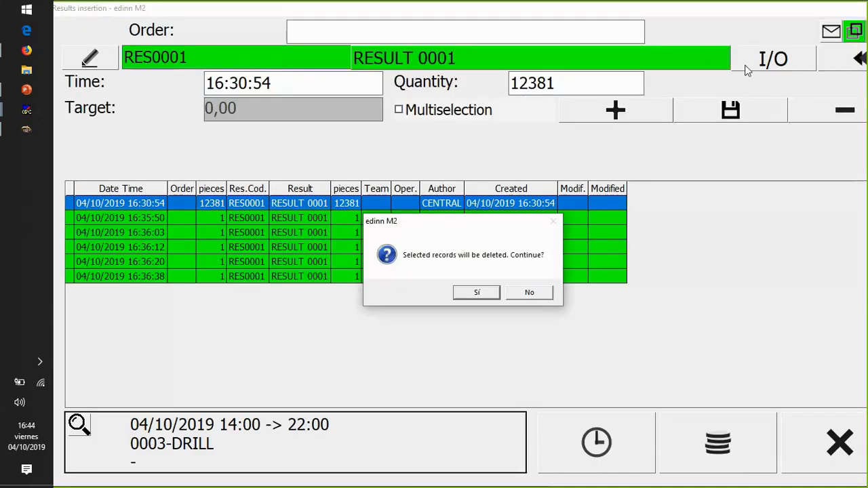
pyautogui.click(473, 292)
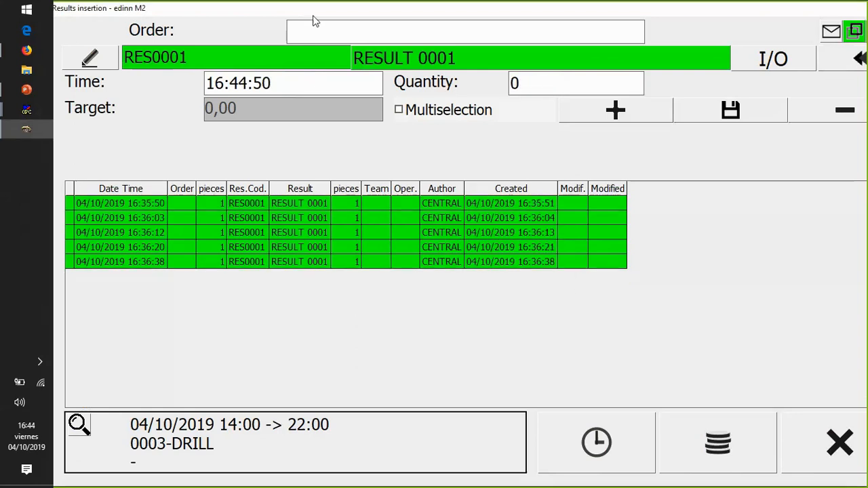
pyautogui.click(836, 58)
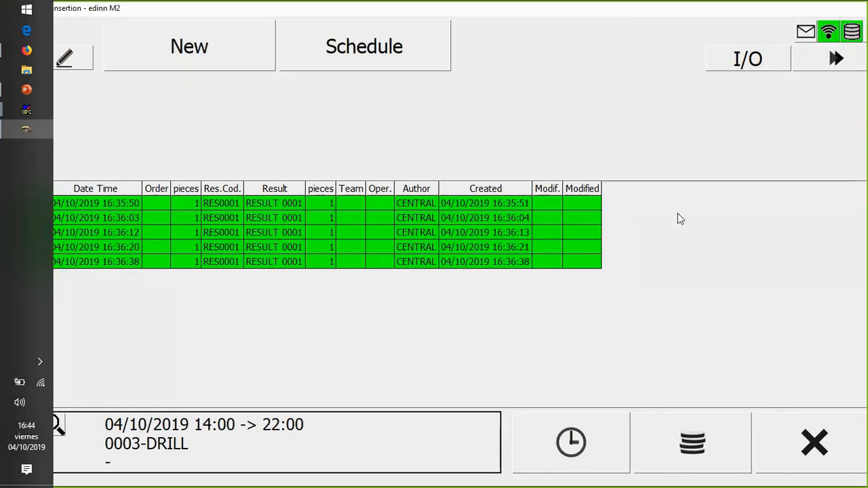
pyautogui.click(833, 444)
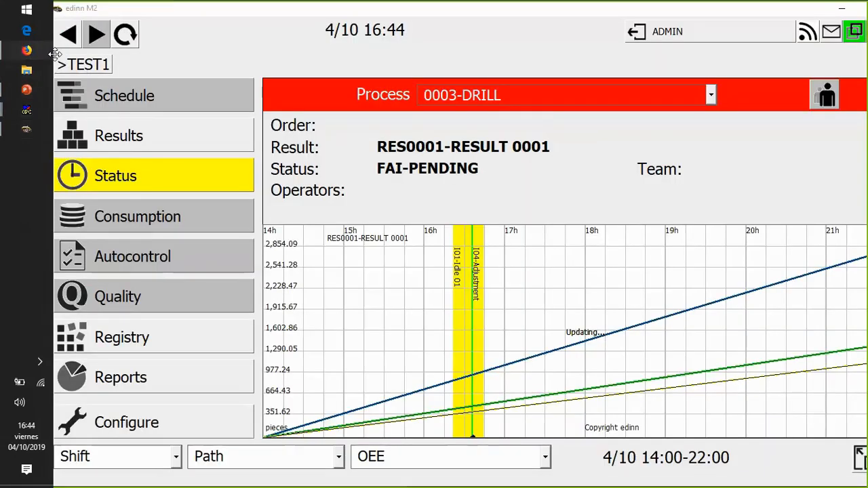
# - Check the 0003 dashboard in the browser again, switch to the PowerPoint presentation and start the slide show from the Data importing slide
pyautogui.click(26, 50)
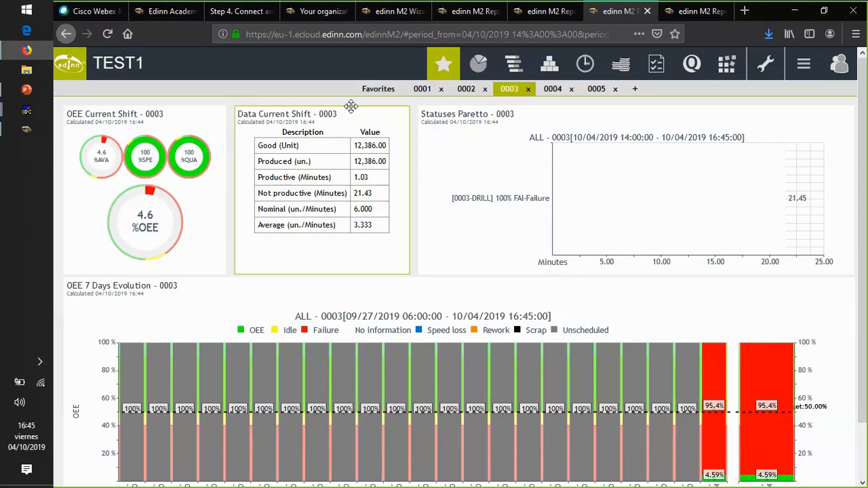
pyautogui.click(25, 90)
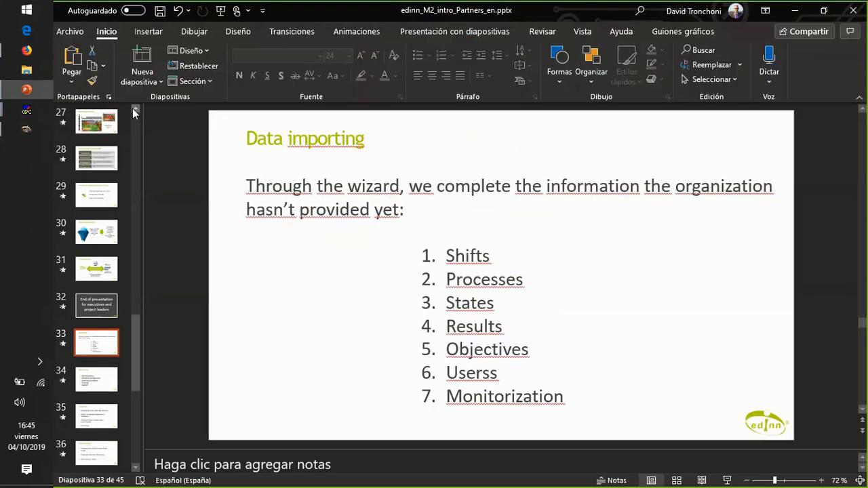
pyautogui.hotkey('shift', 'F5')
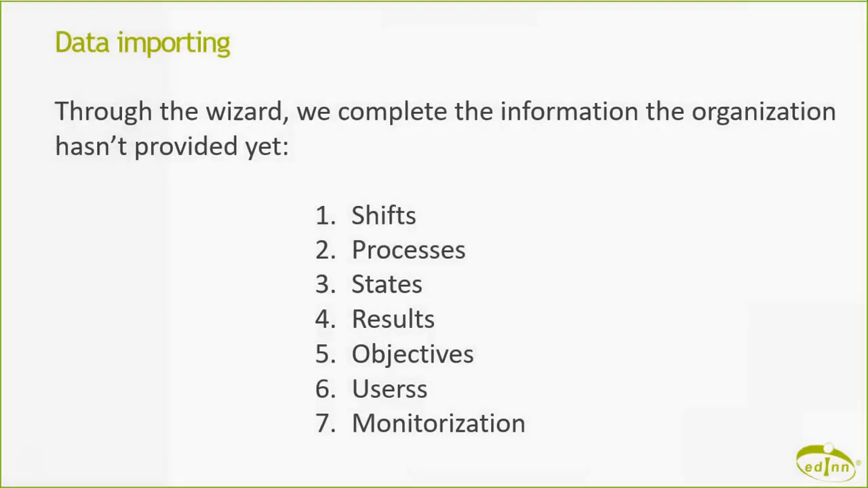